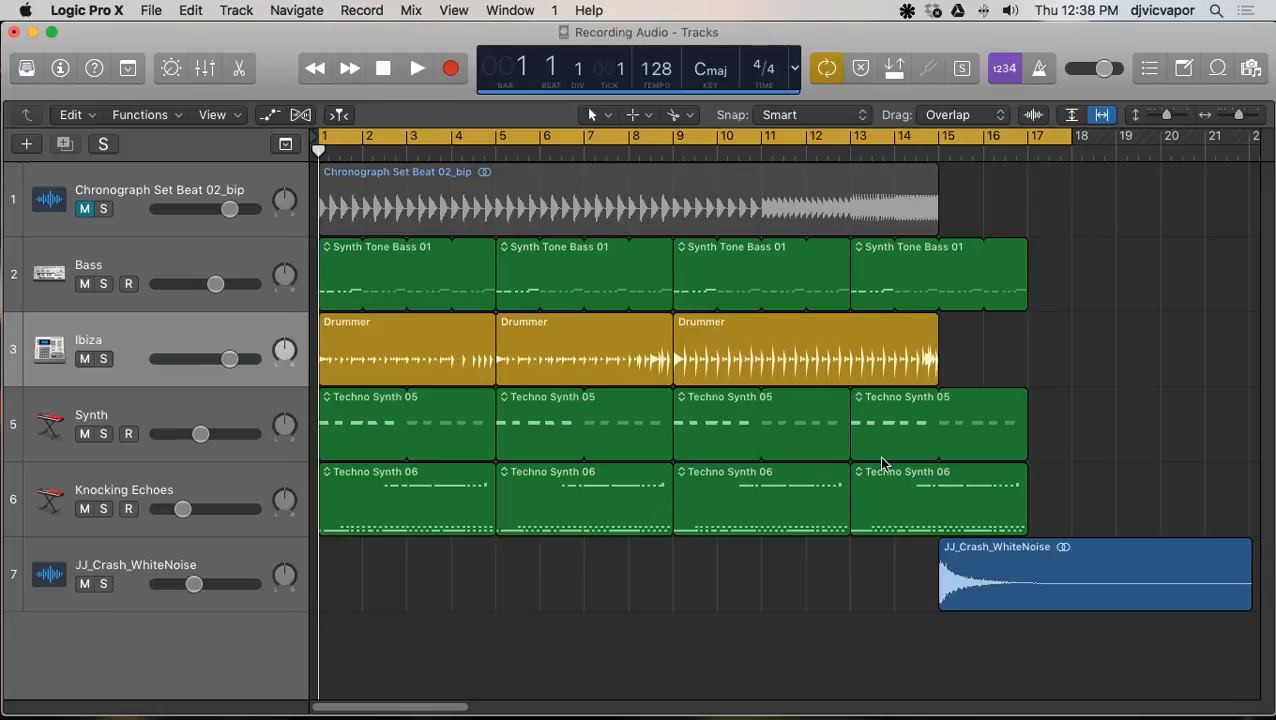
Step: Play the arrangement from bar 1 to about bar 17 and stop playback
key(space)
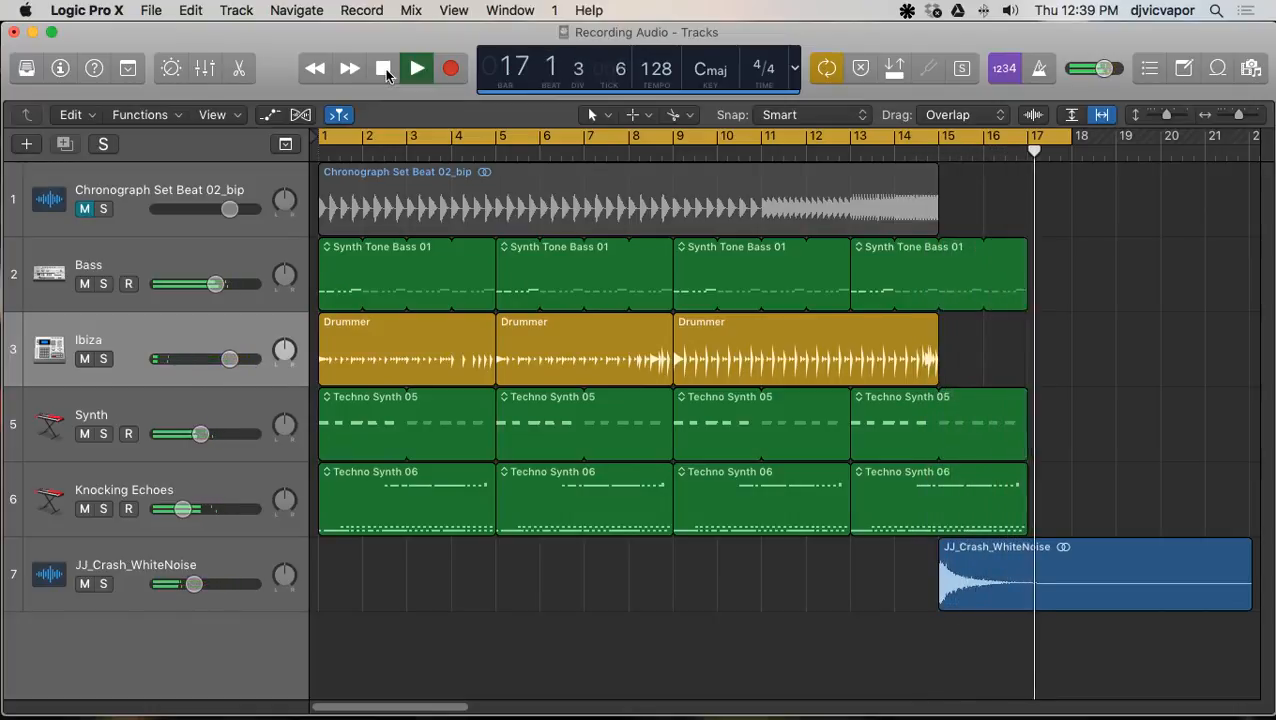
click(384, 69)
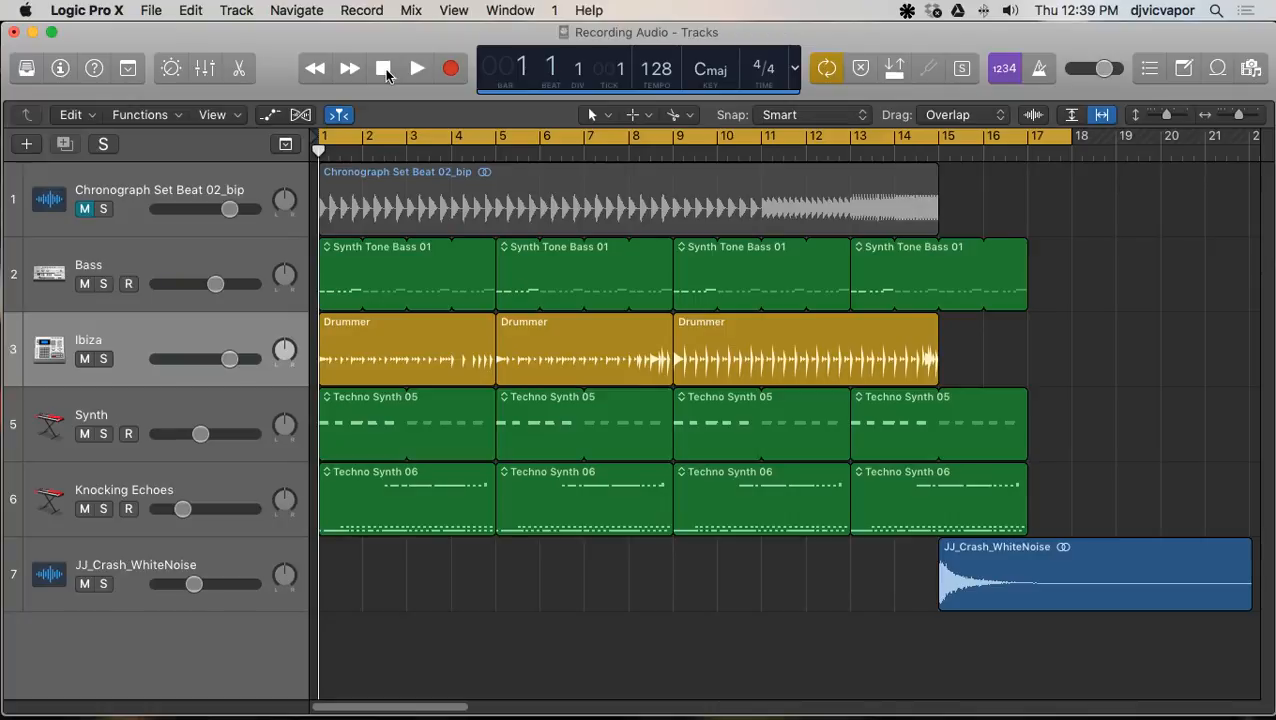
Step: Open the mixer and examine the plug-ins, sends, outputs and fader levels of the track, aux and output channel strips
click(205, 70)
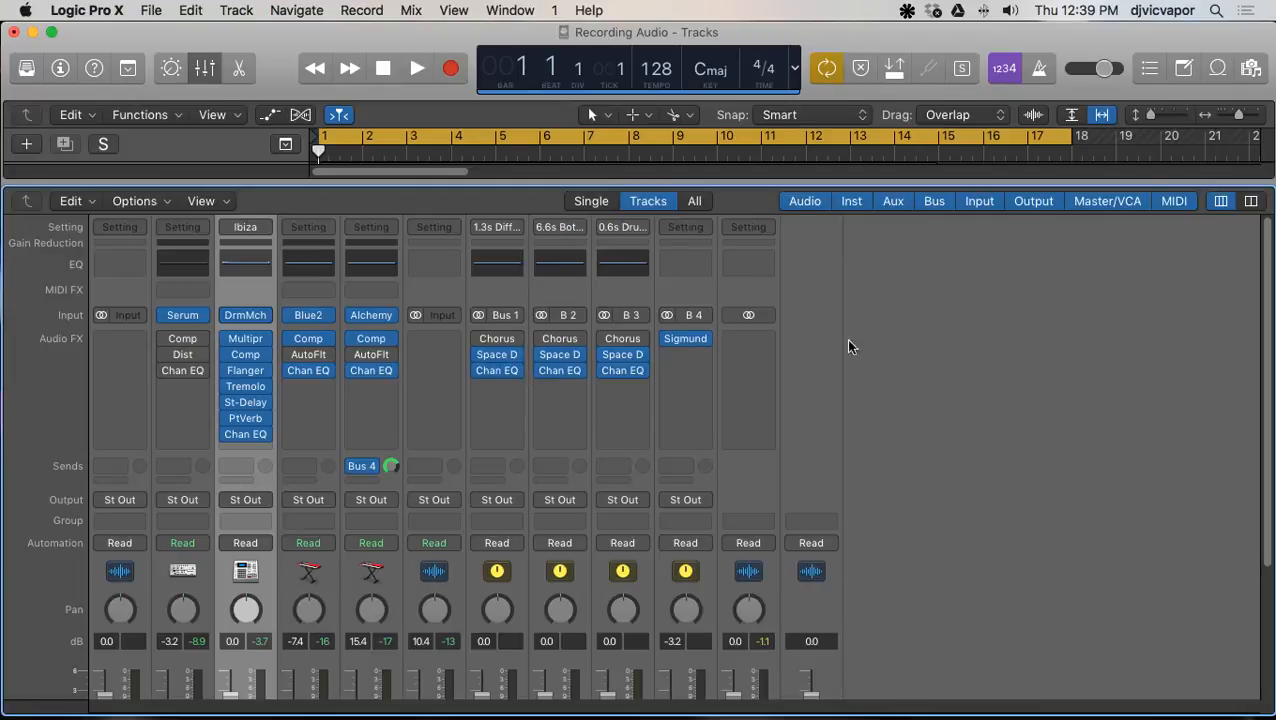
scroll(863, 425, down, 5)
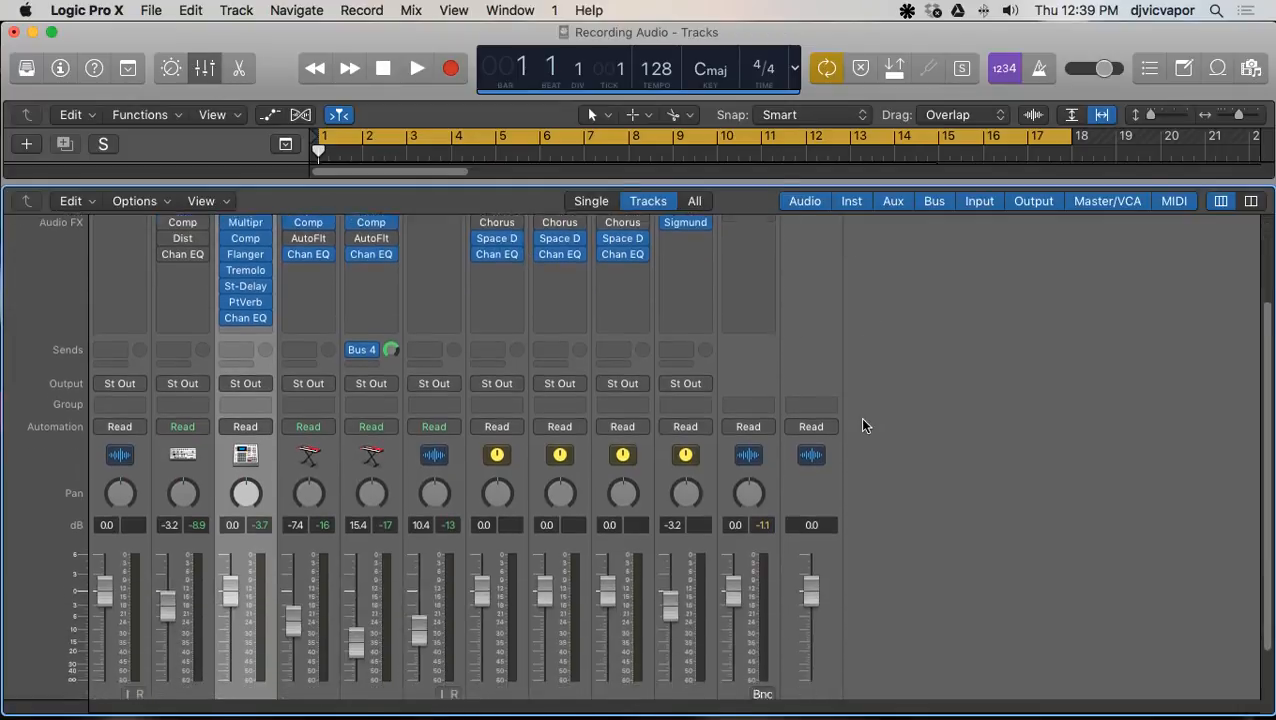
scroll(863, 425, up, 5)
scroll(863, 425, down, 5)
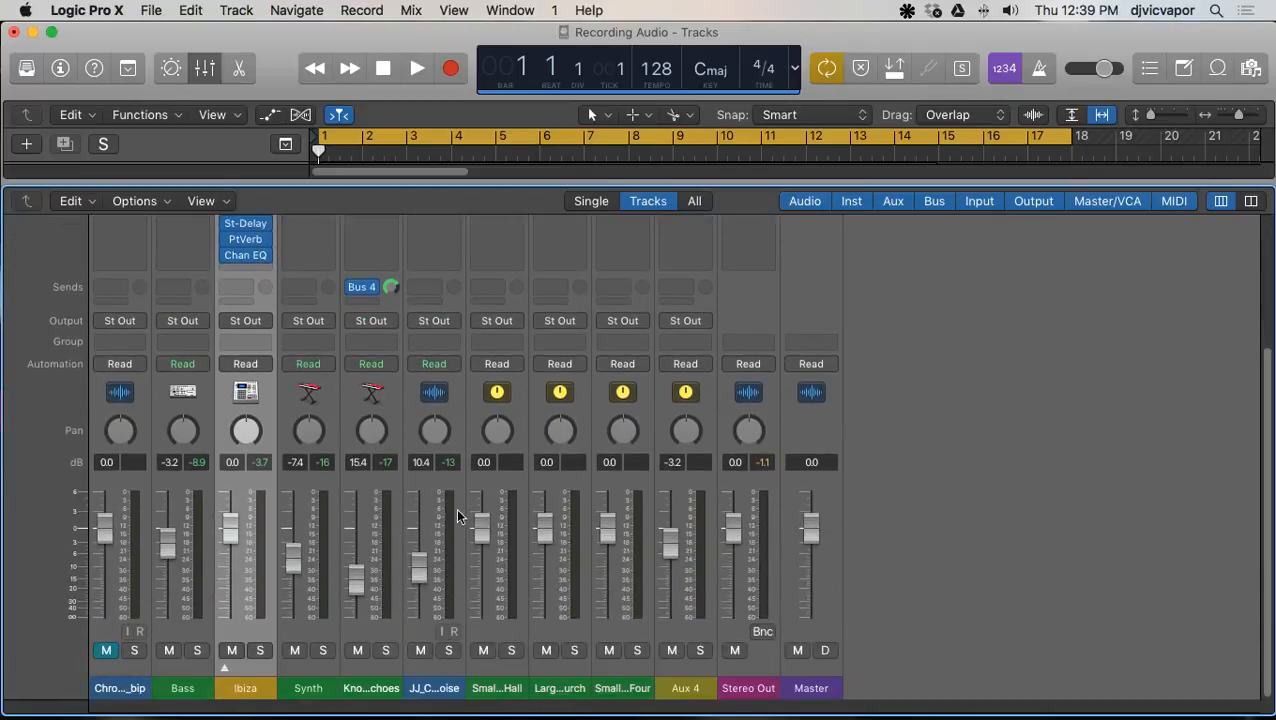
scroll(461, 512, up, 4)
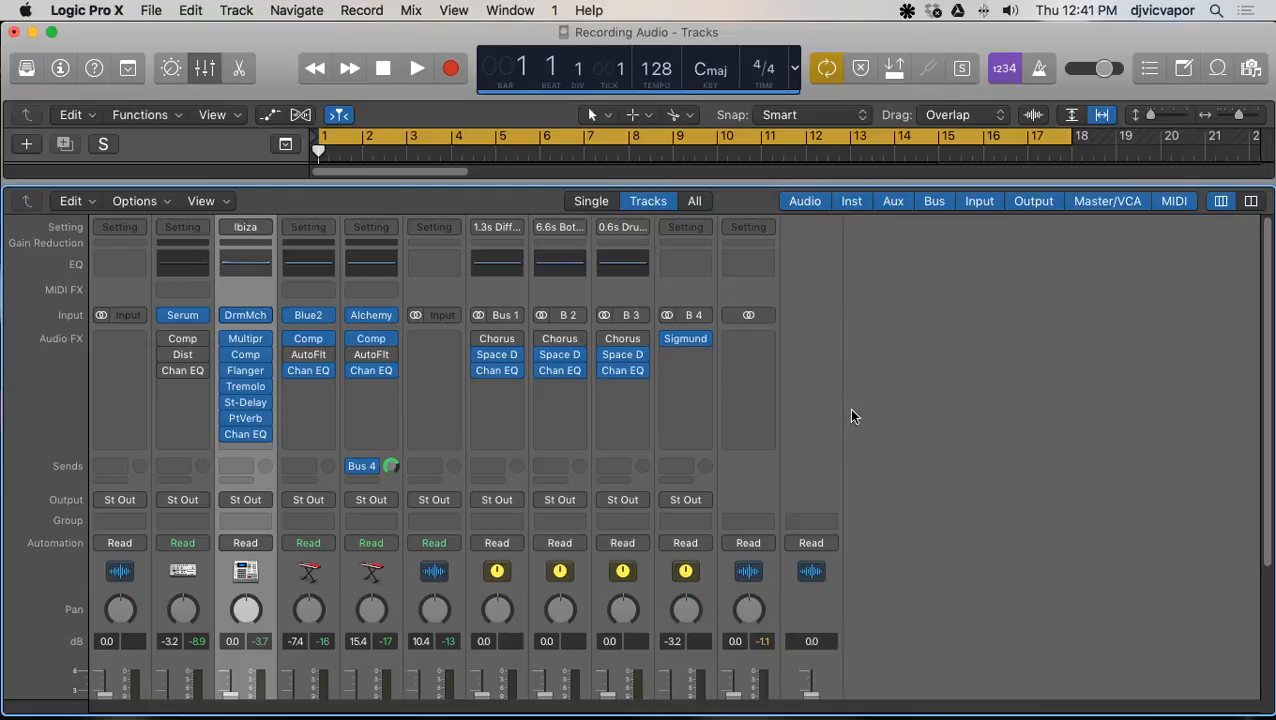
scroll(852, 416, down, 5)
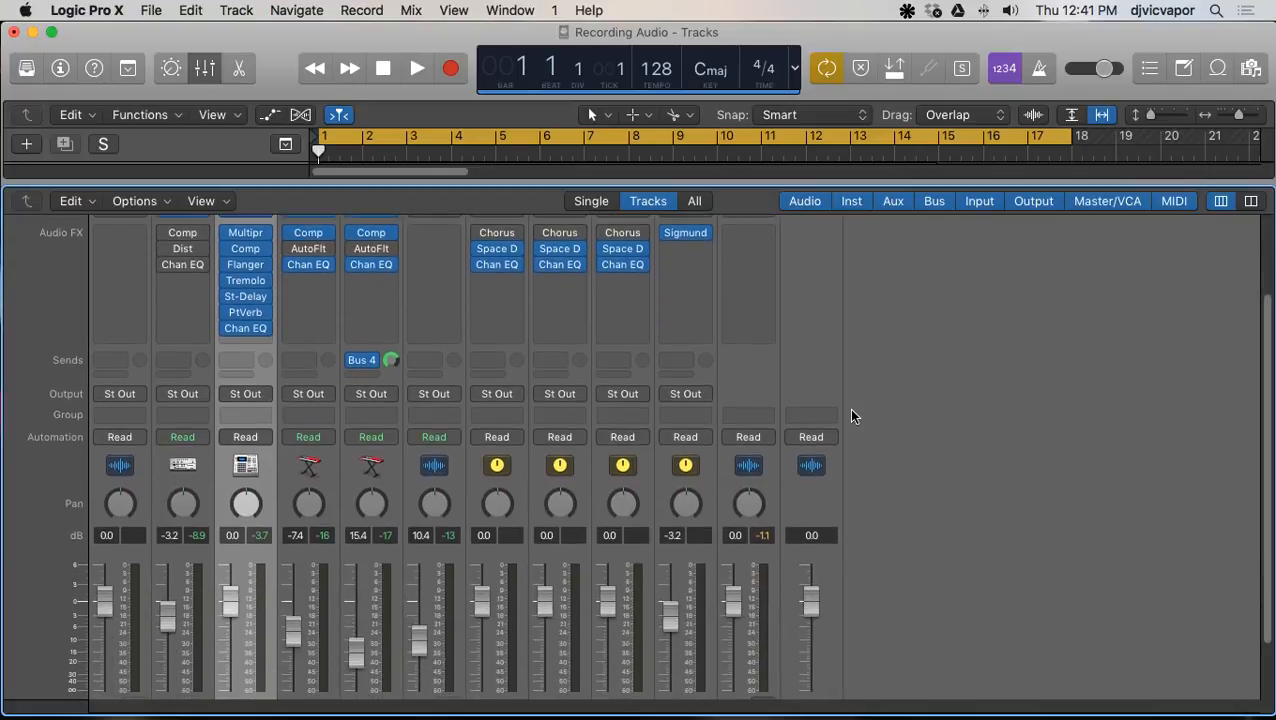
scroll(852, 416, up, 3)
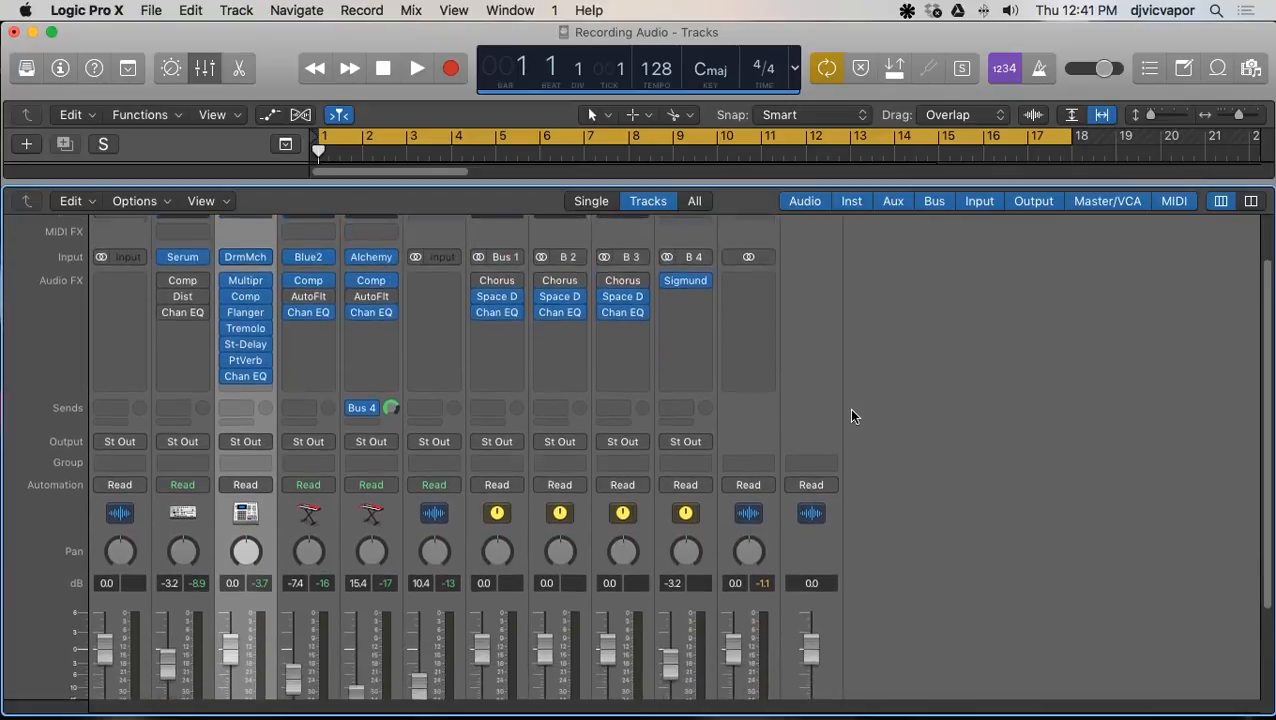
scroll(852, 416, down, 5)
scroll(852, 416, up, 5)
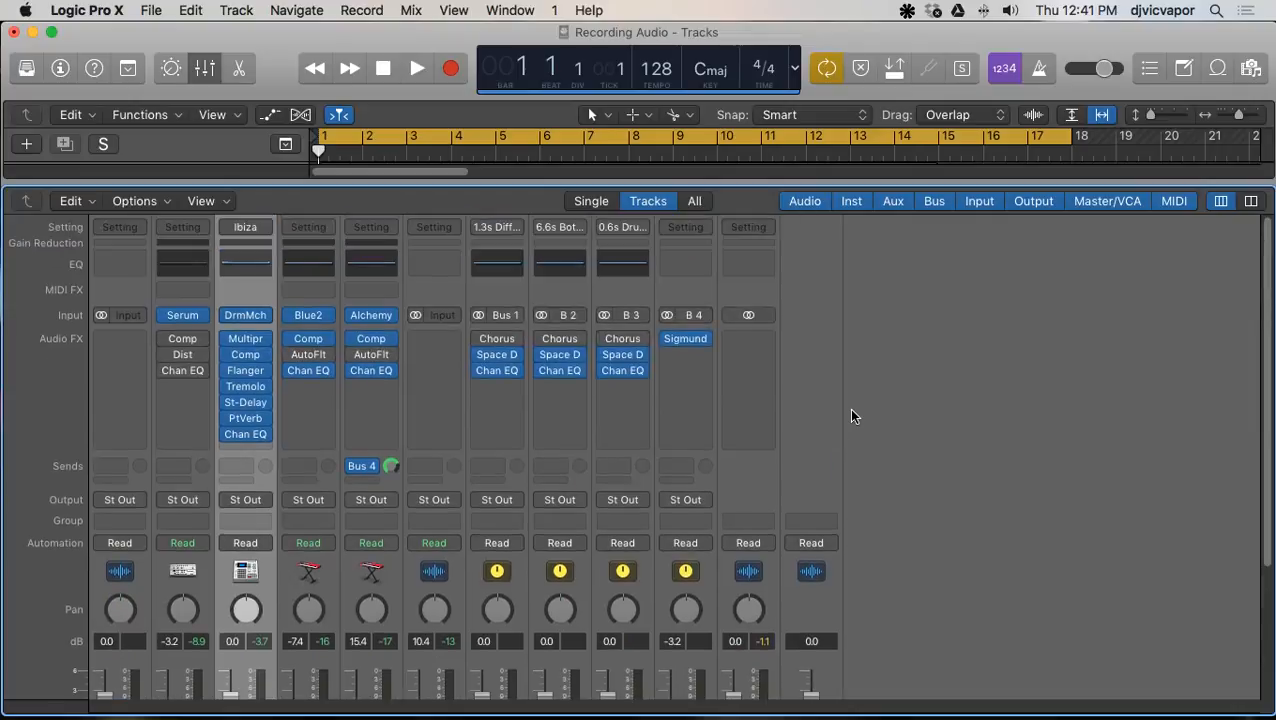
scroll(844, 418, down, 6)
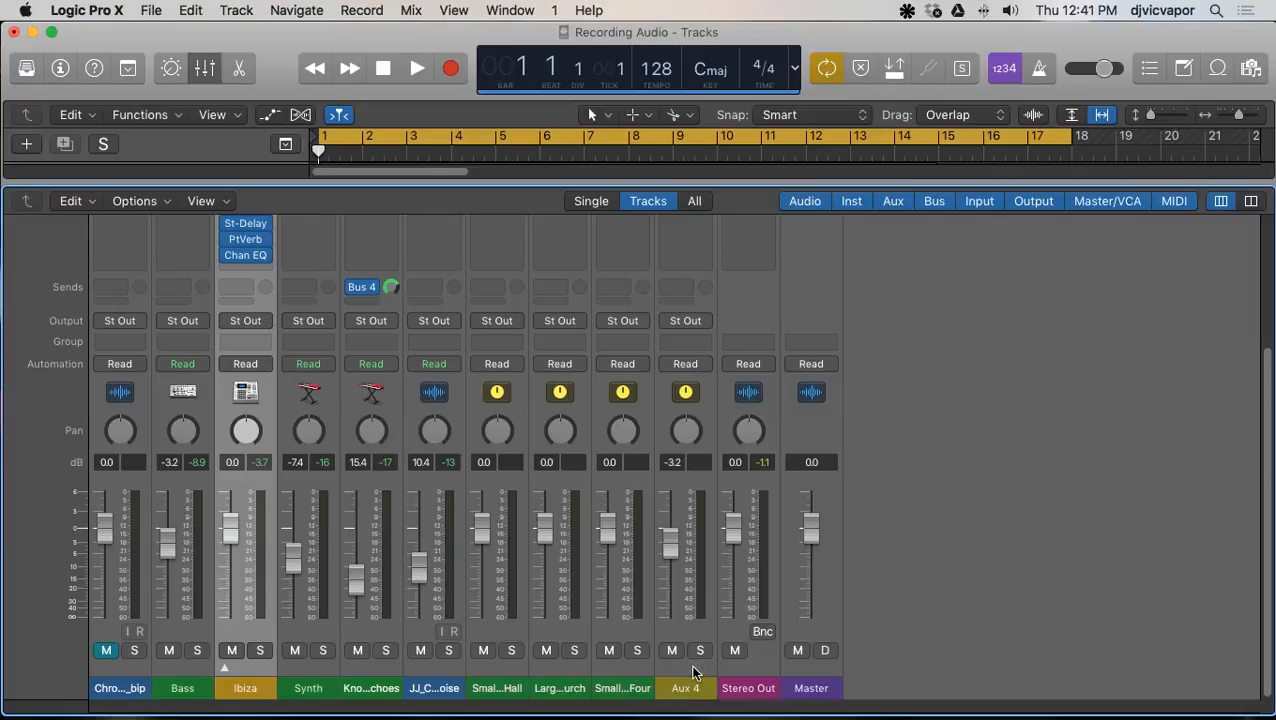
scroll(640, 670, up, 5)
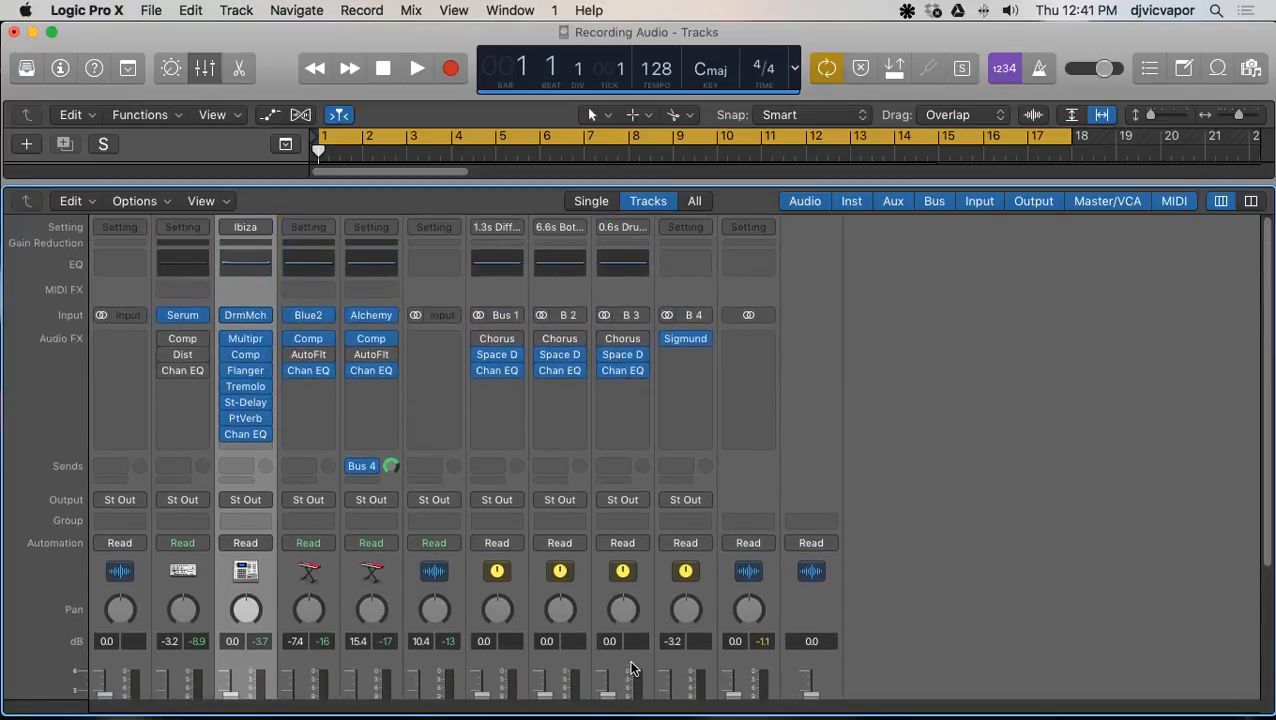
scroll(630, 668, down, 5)
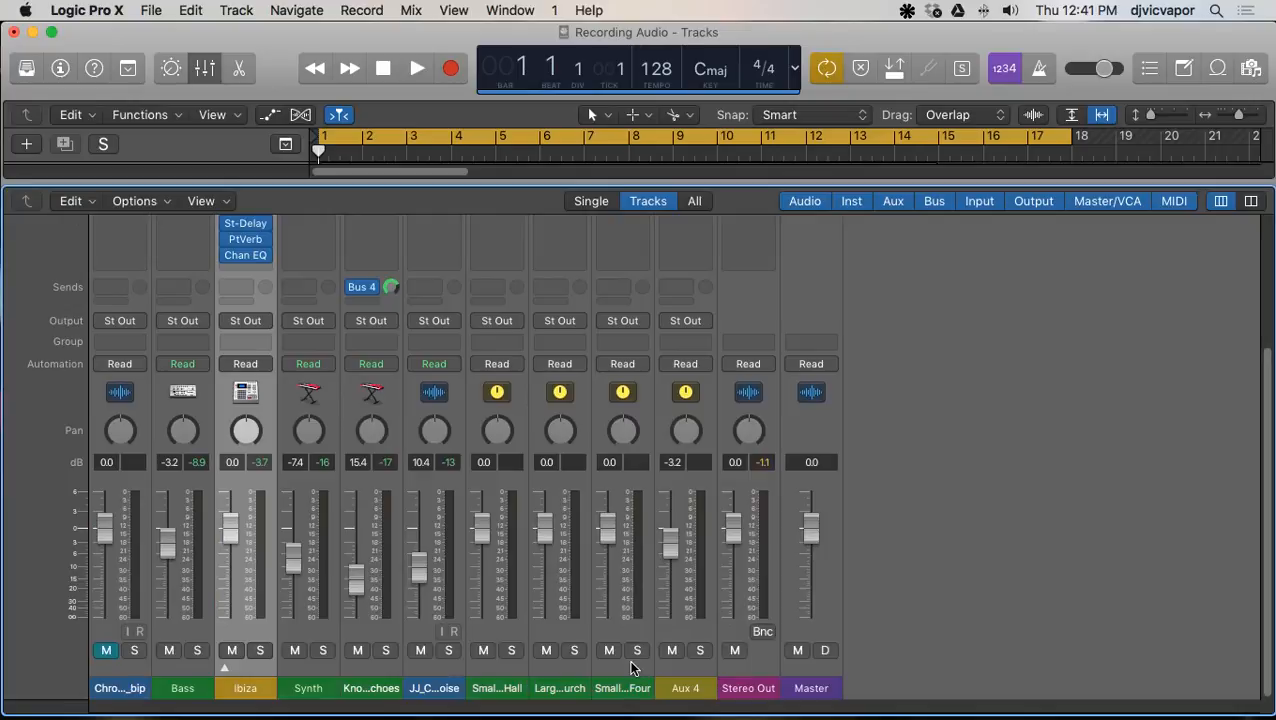
Step: Select the six track channel strips from Chronograph Set Beat 02_bip through JJ_Crash_WhiteNoise and lower all their volume faders to -∞
click(101, 692)
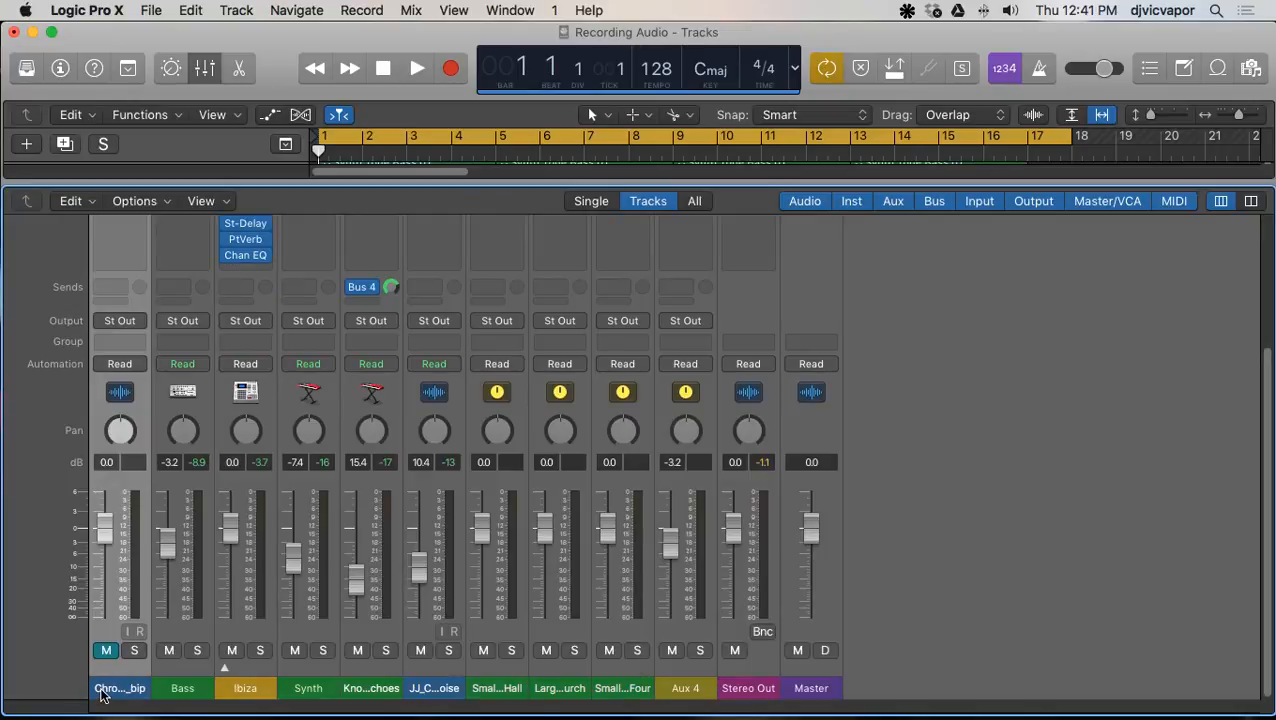
click(176, 688)
click(246, 688)
click(300, 690)
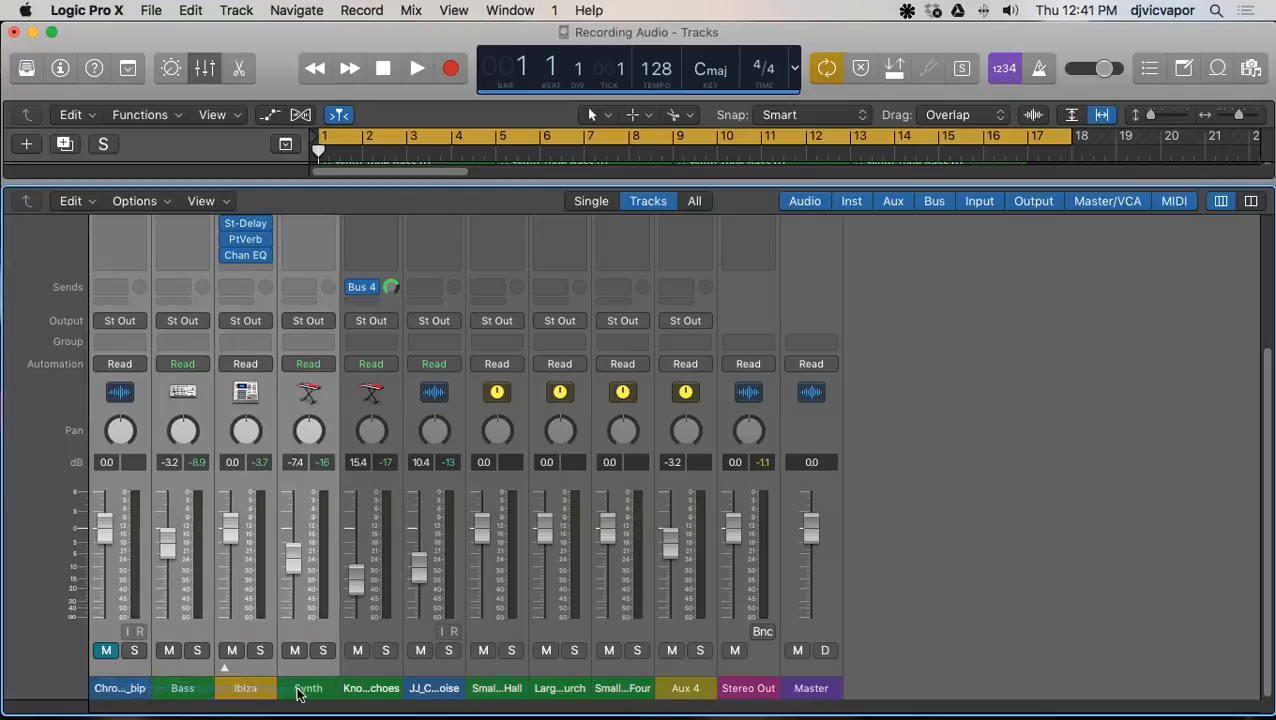
drag(316, 692, 440, 700)
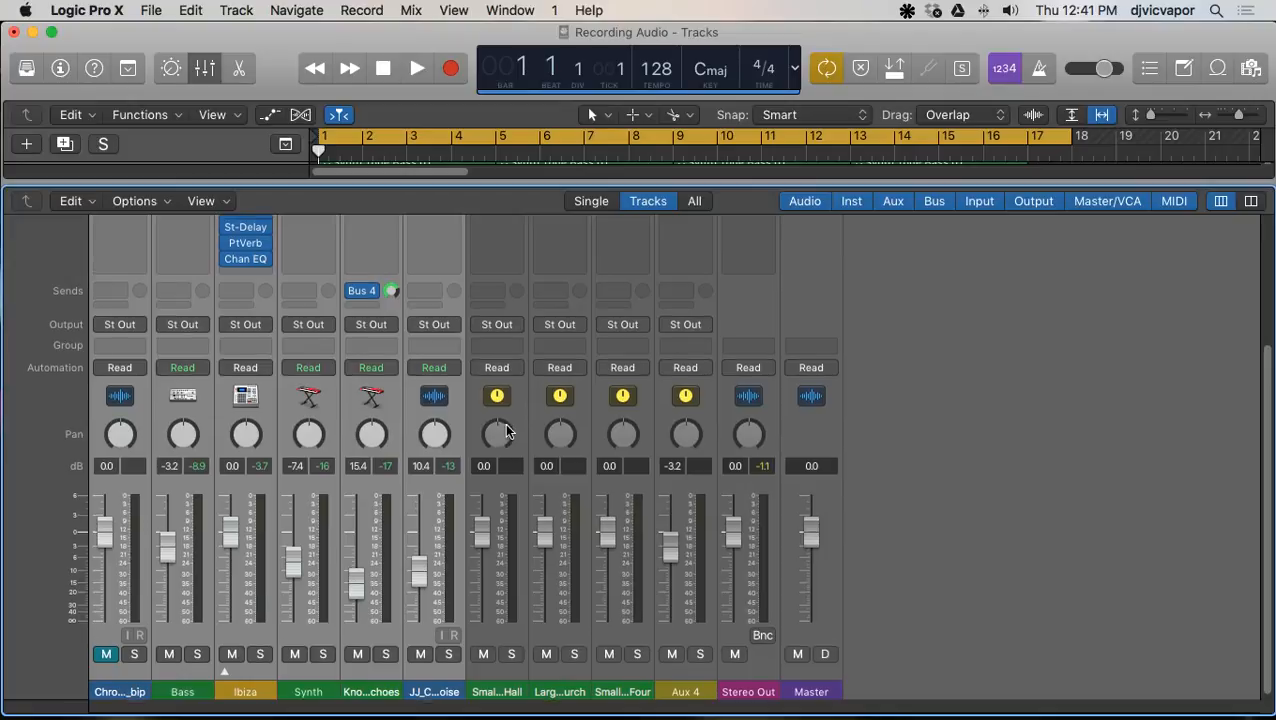
scroll(508, 431, up, 5)
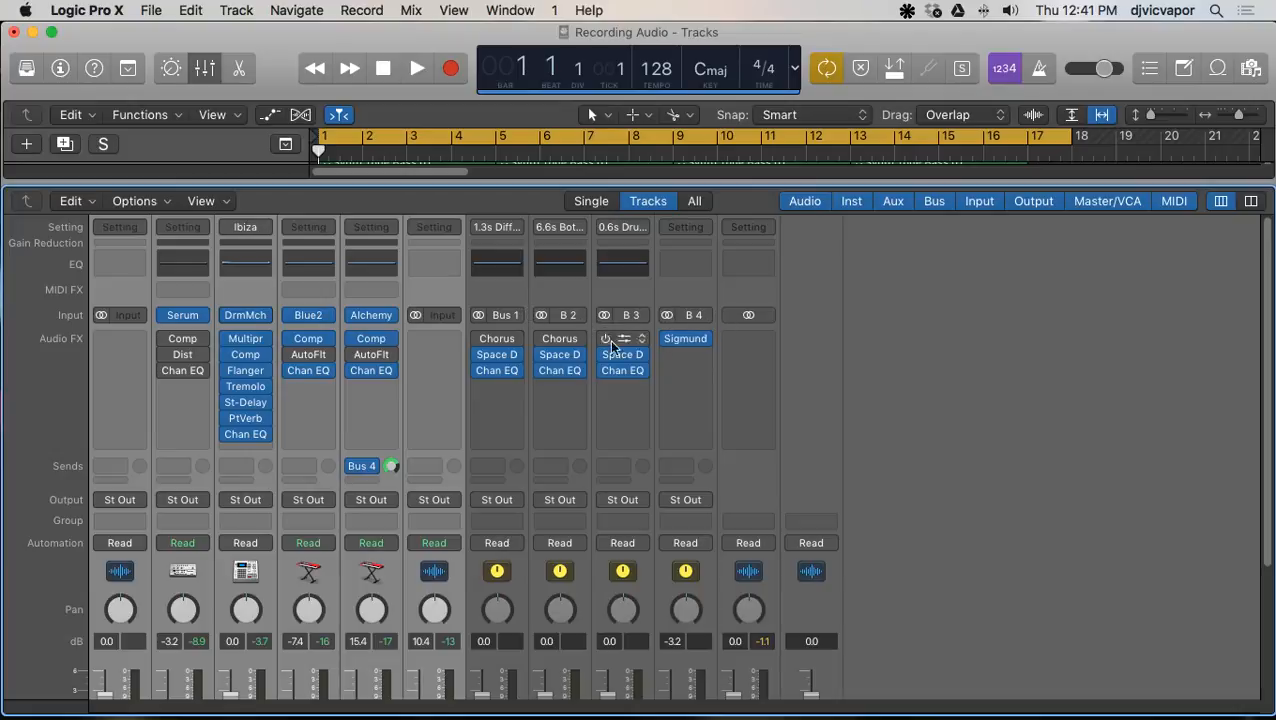
scroll(540, 460, down, 5)
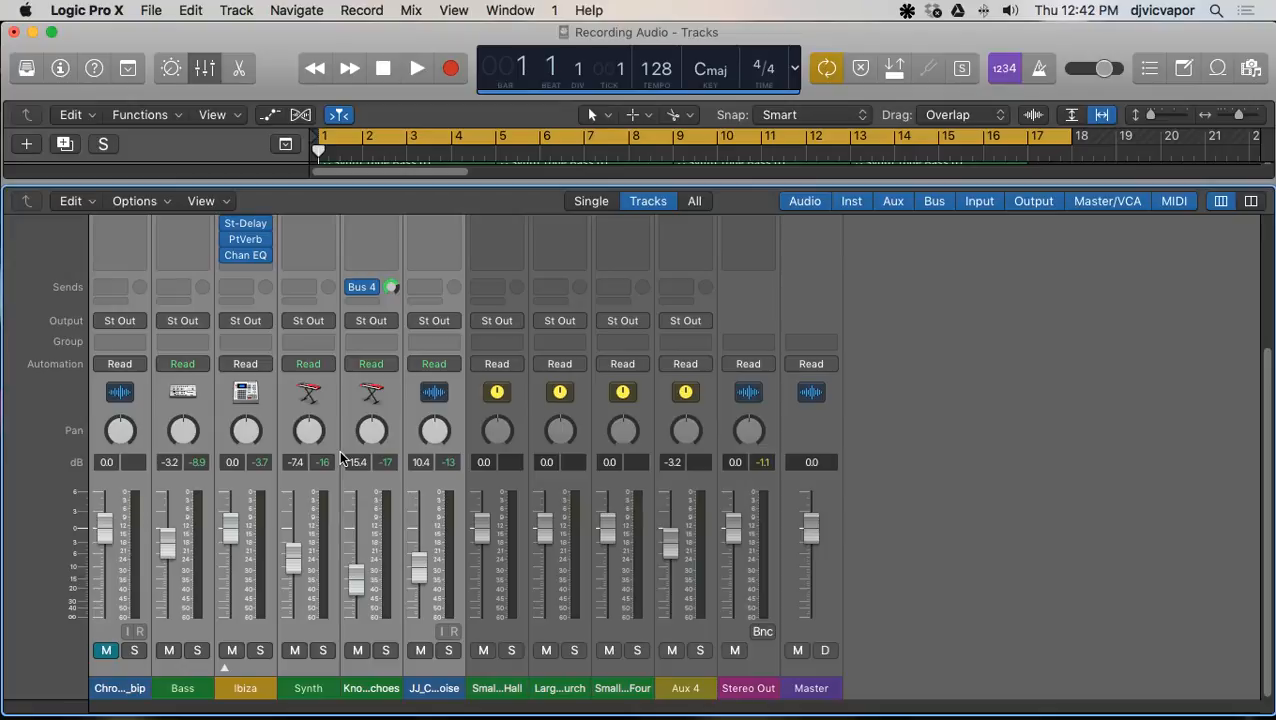
scroll(276, 543, up, 3)
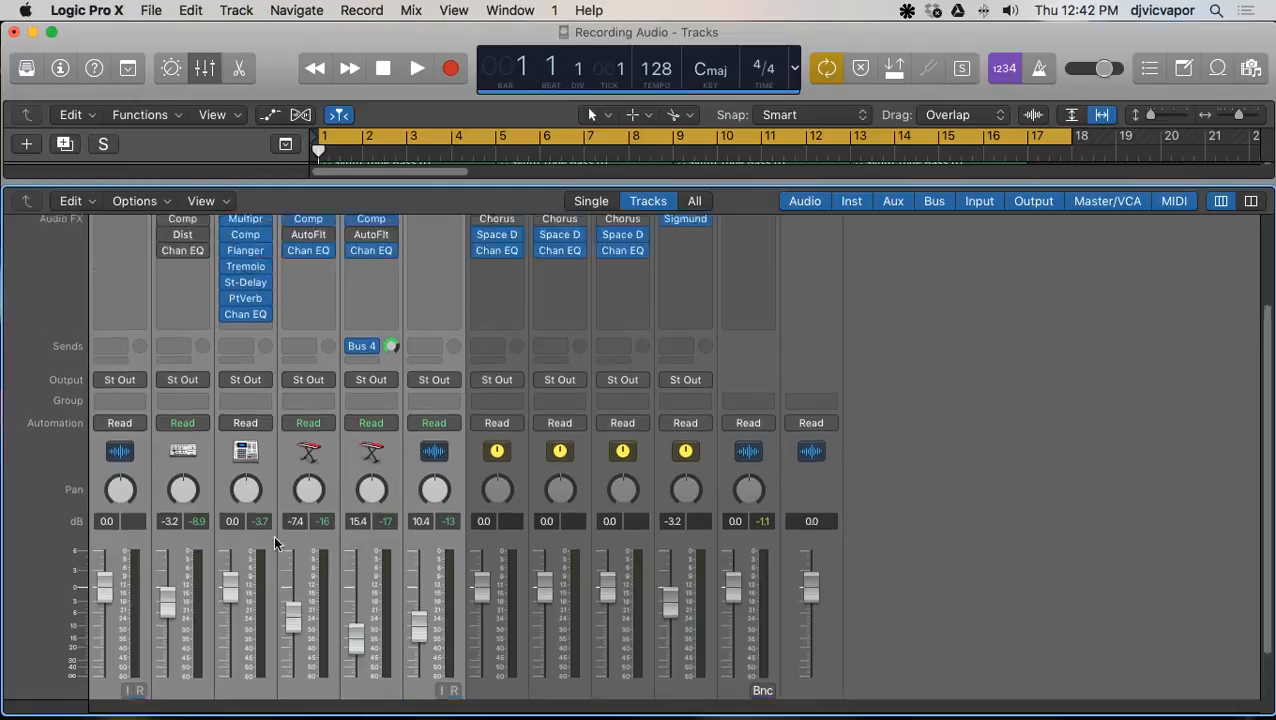
scroll(276, 543, up, 5)
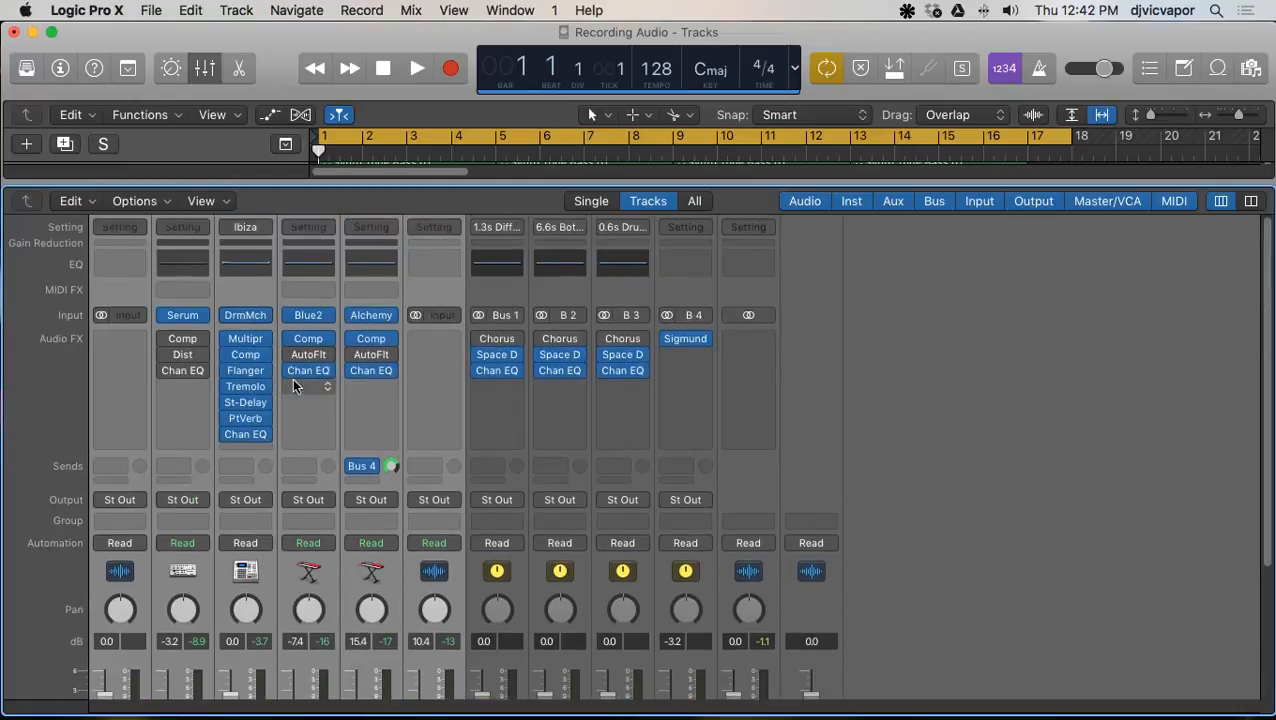
scroll(294, 385, down, 8)
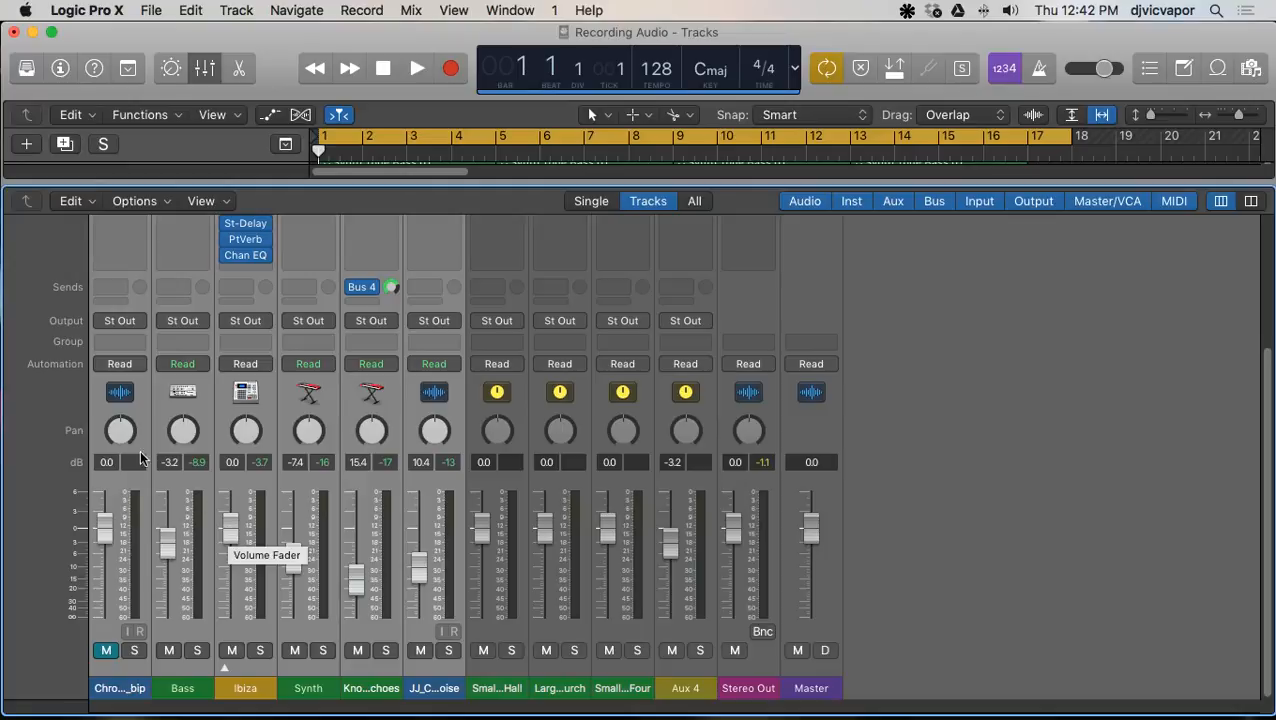
drag(224, 531, 230, 715)
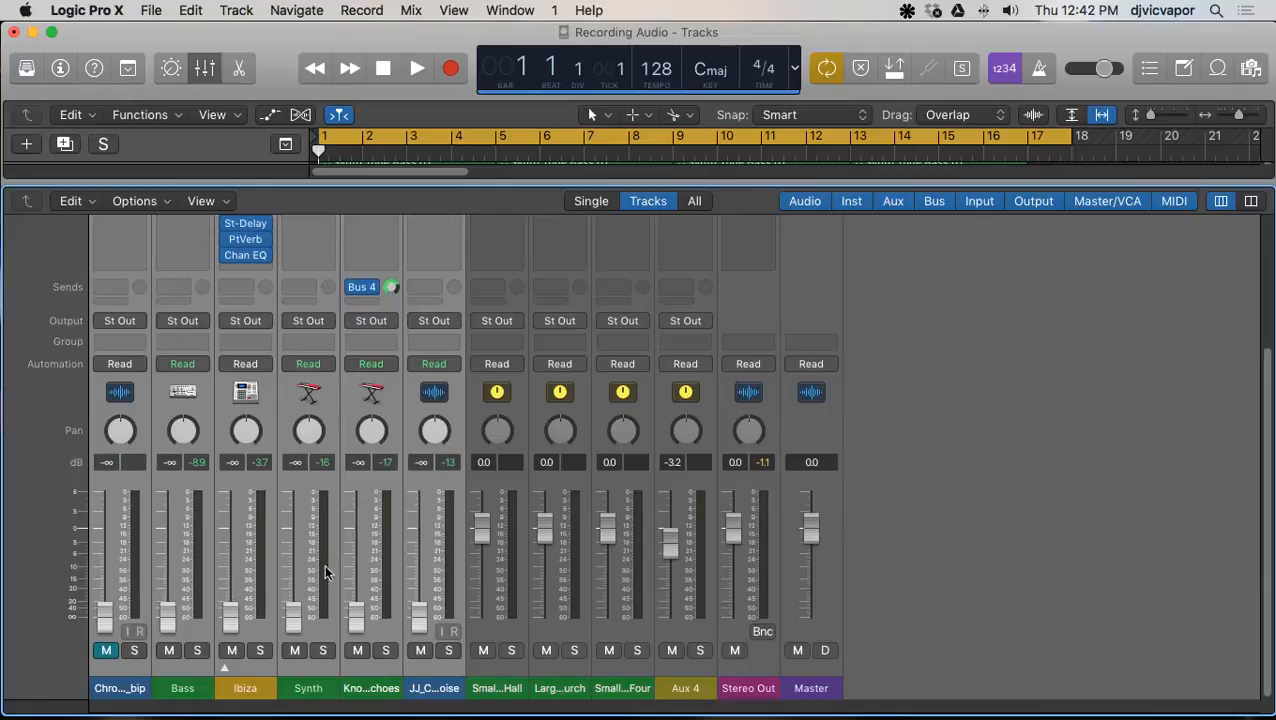
Step: Insert the stereo Klanghelm VUMTDuo plug-in on only the Chronograph Set Beat 02_bip channel and close its window
scroll(310, 558, up, 8)
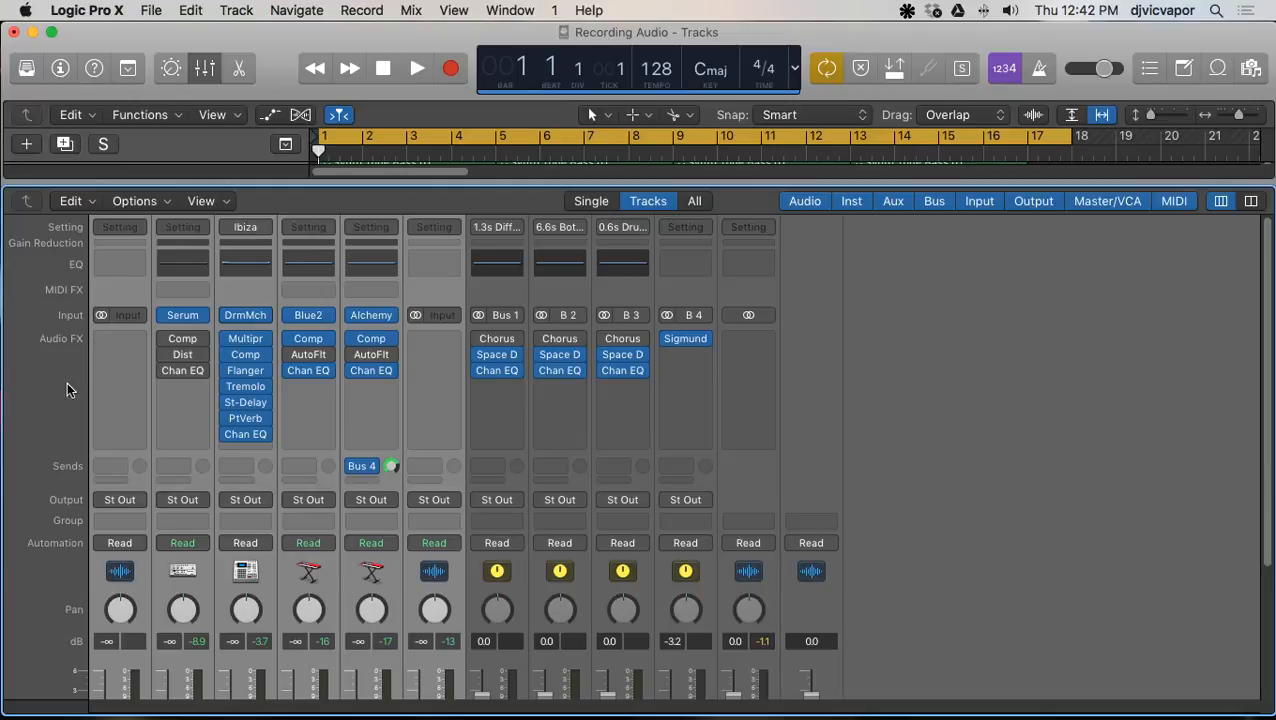
click(101, 565)
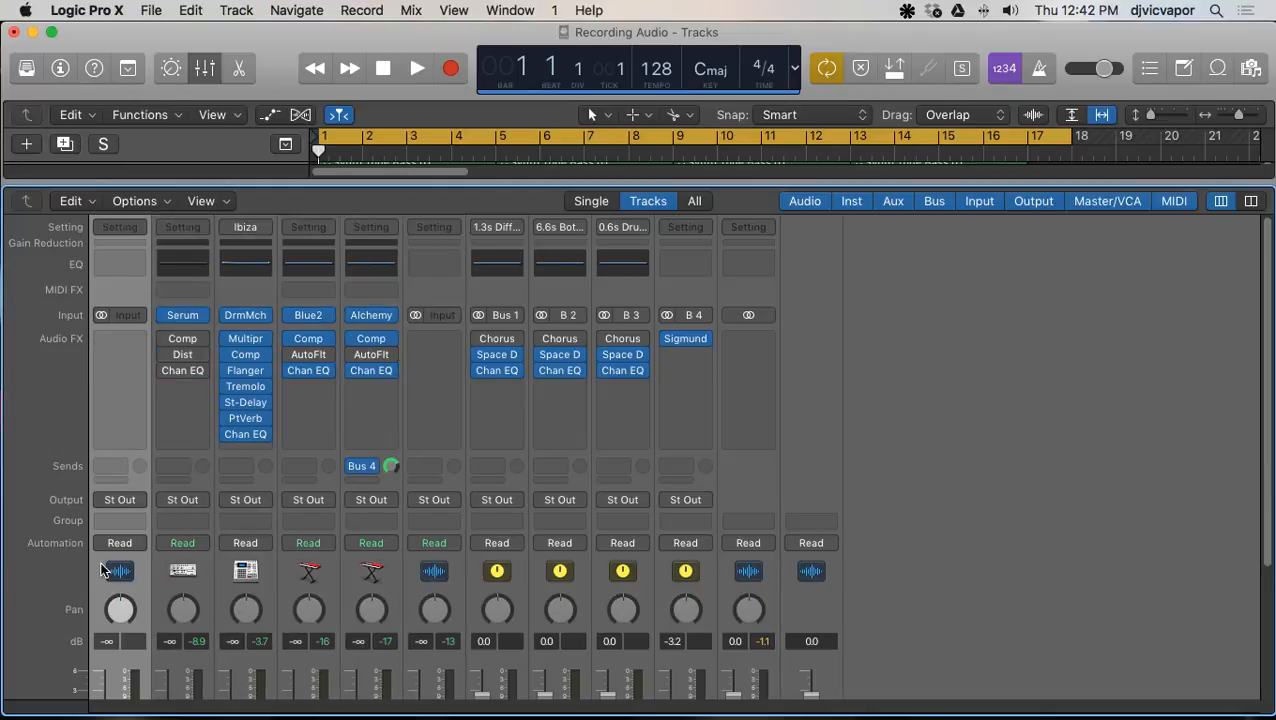
click(122, 337)
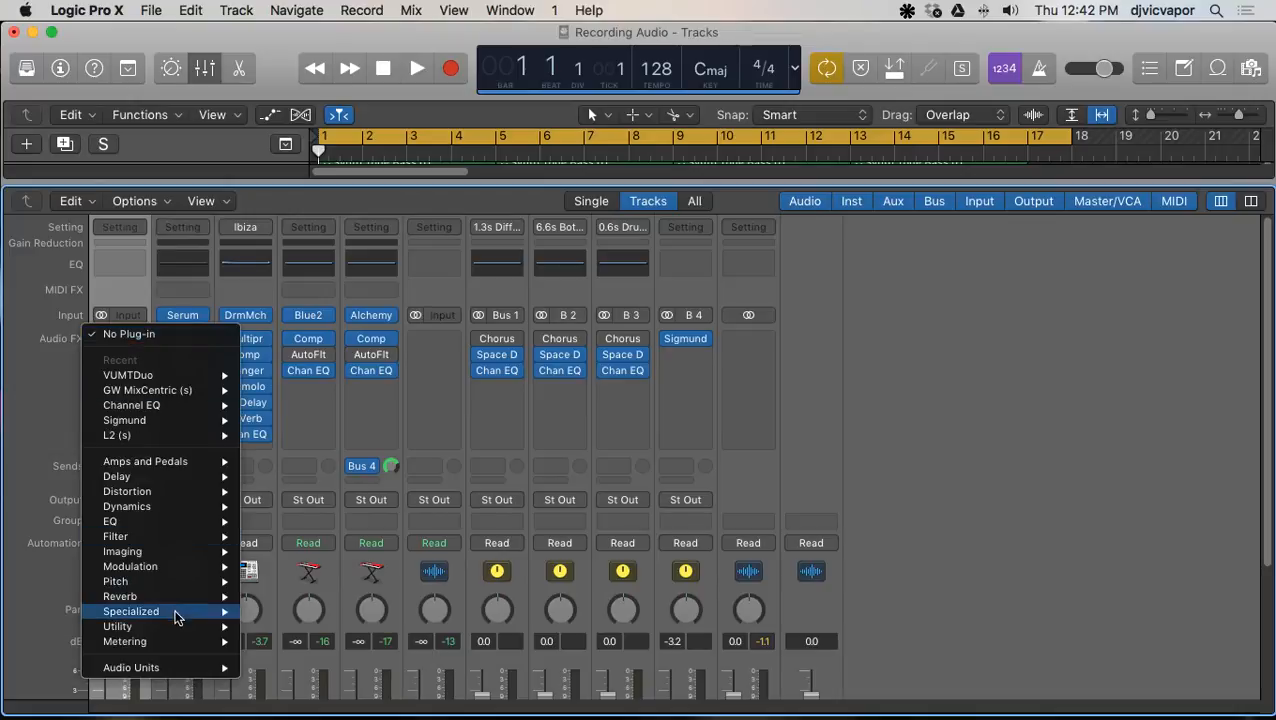
mouse_move(169, 667)
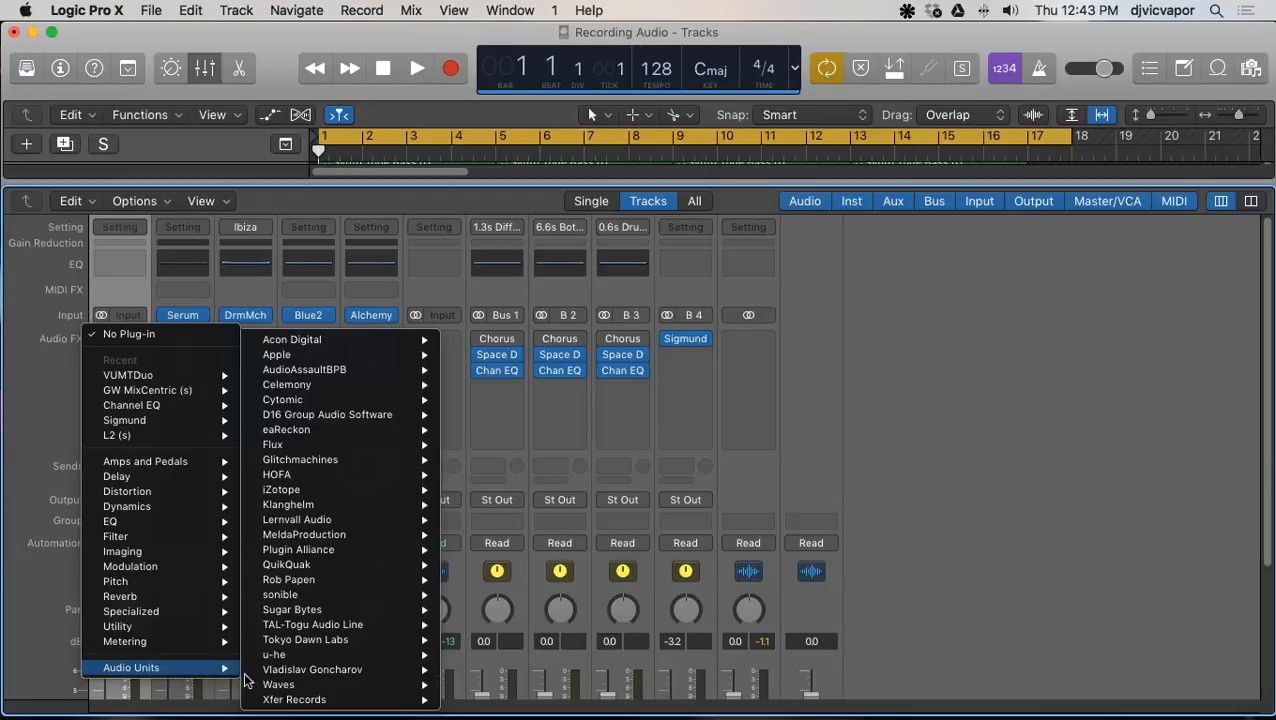
mouse_move(289, 511)
mouse_move(473, 538)
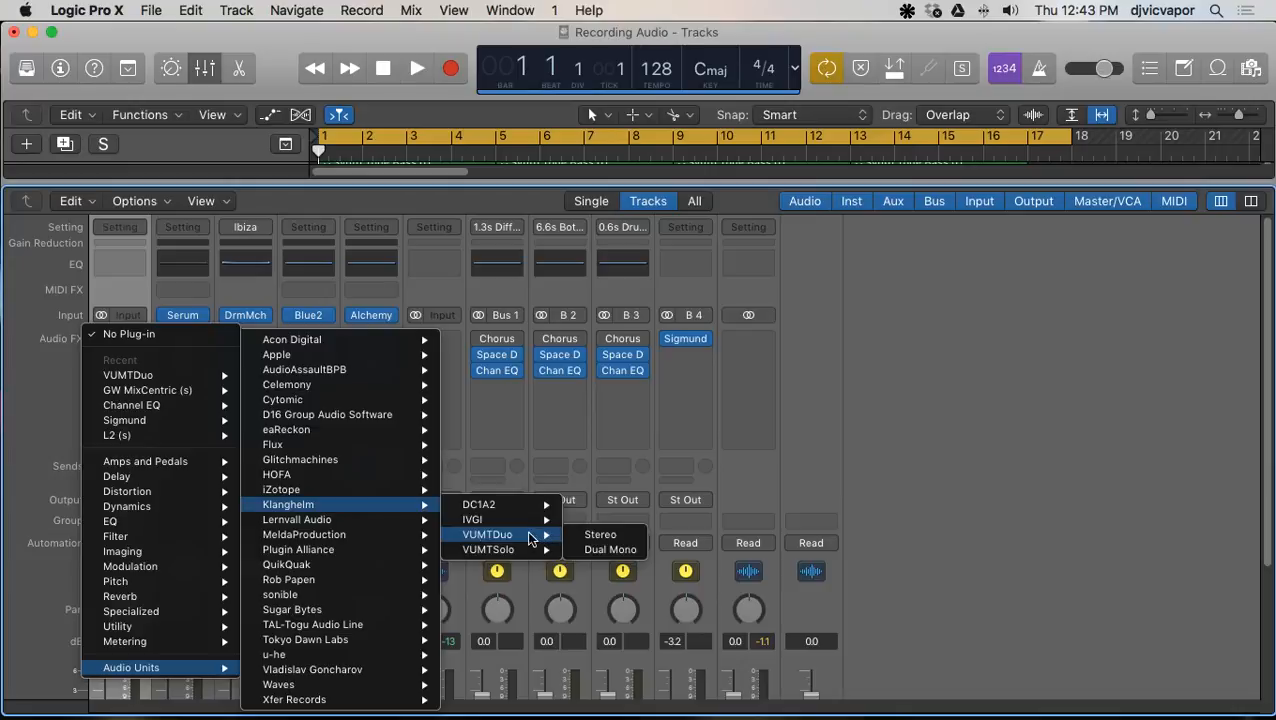
click(595, 536)
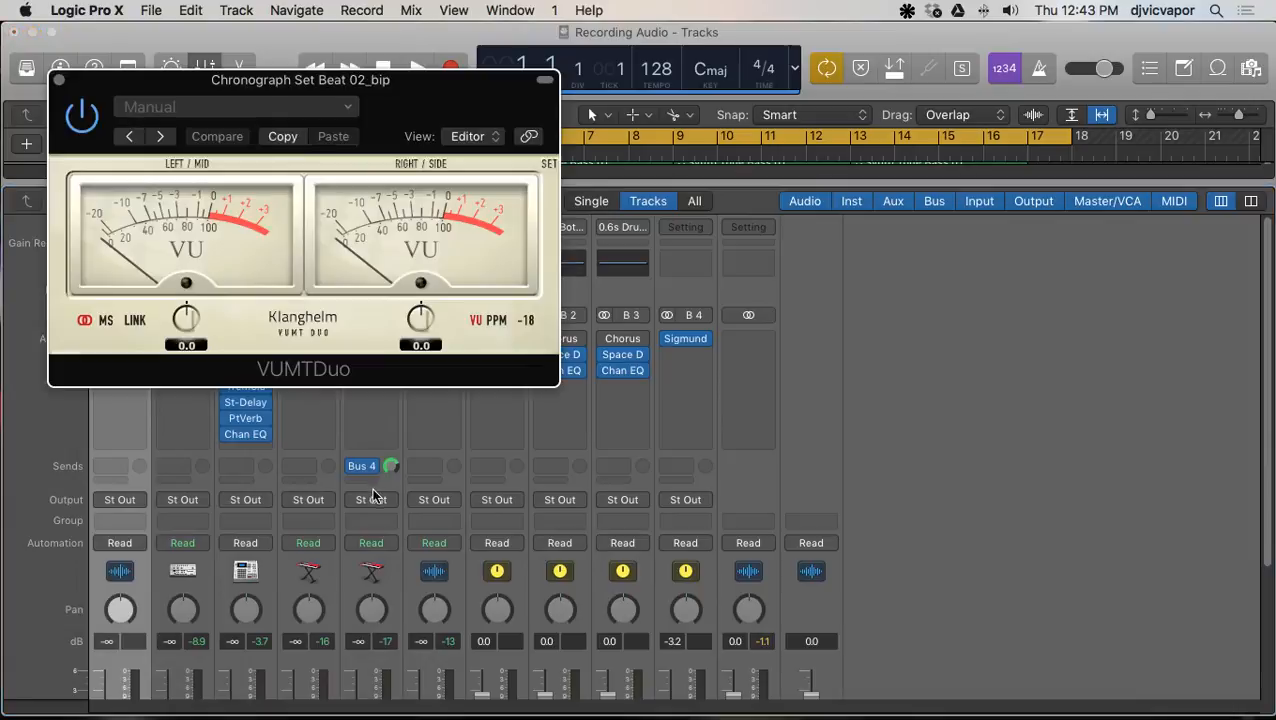
drag(264, 88, 595, 252)
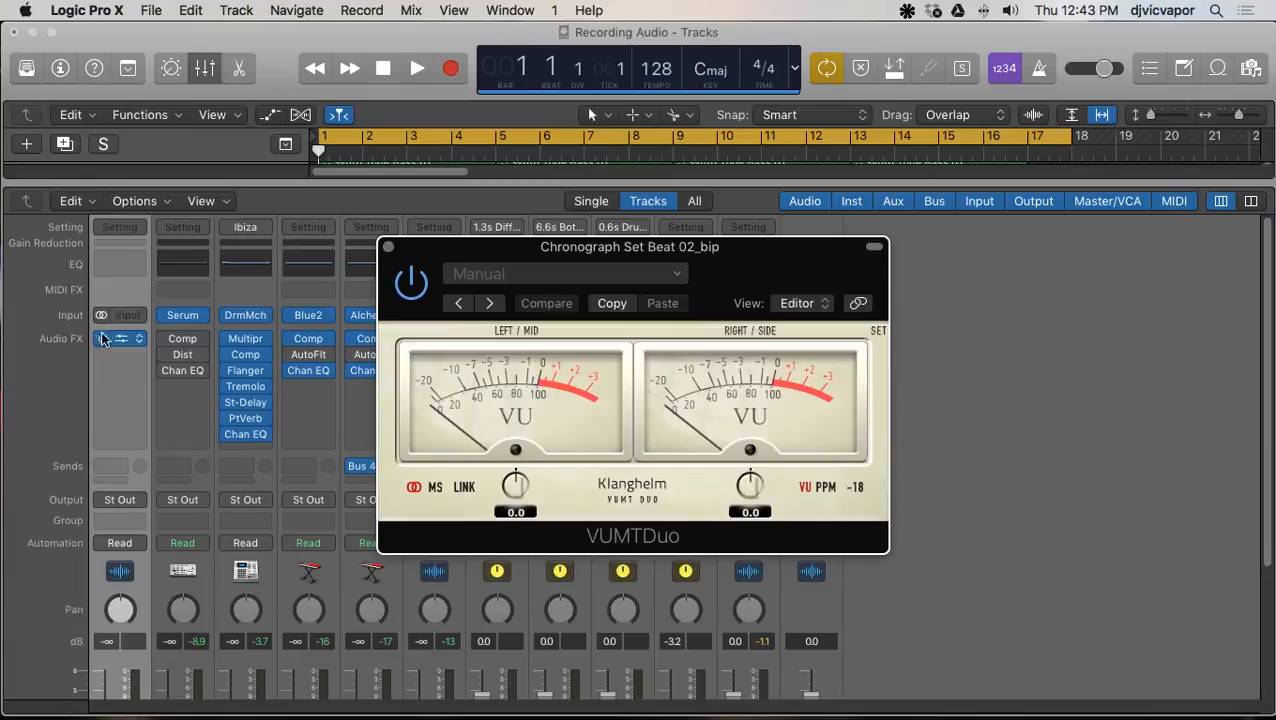
click(389, 248)
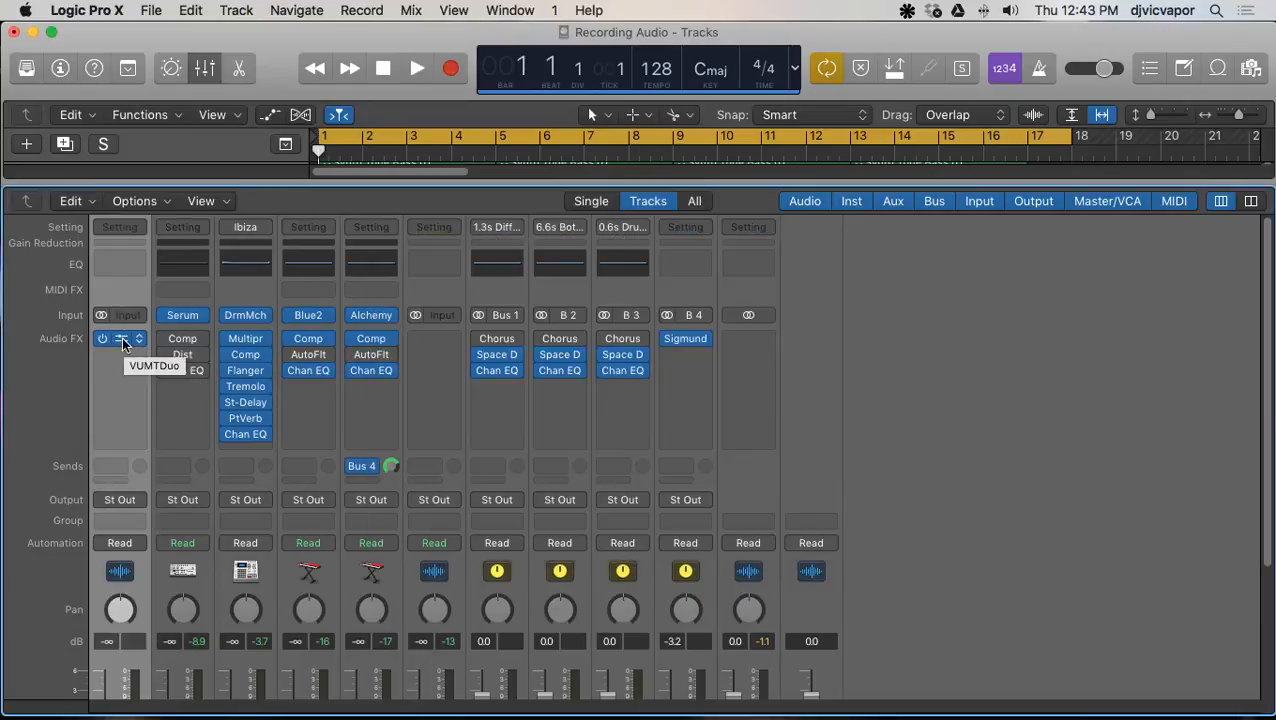
Step: Copy the VUMTDuo plug-in into free Audio FX slots after Channel EQ on the Bass, Ibiza, Synth and Knocking Echoes channels
drag(122, 337, 183, 403)
drag(178, 406, 233, 453)
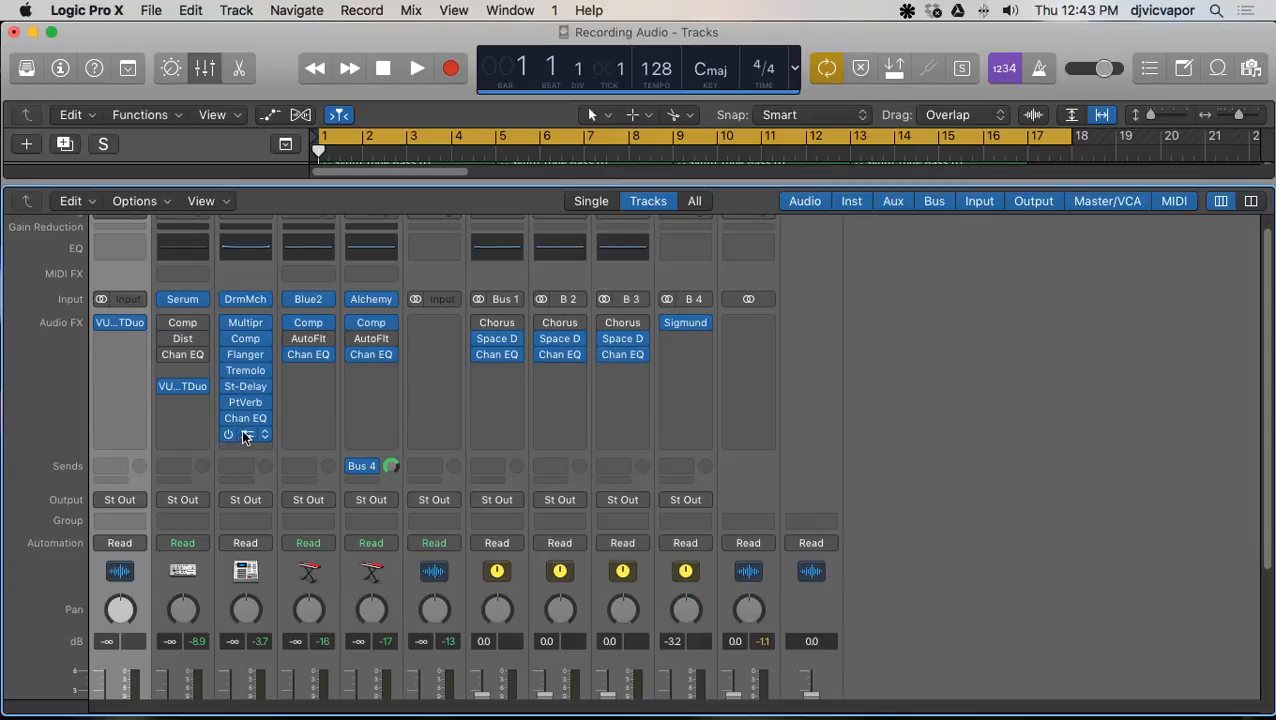
drag(245, 434, 371, 391)
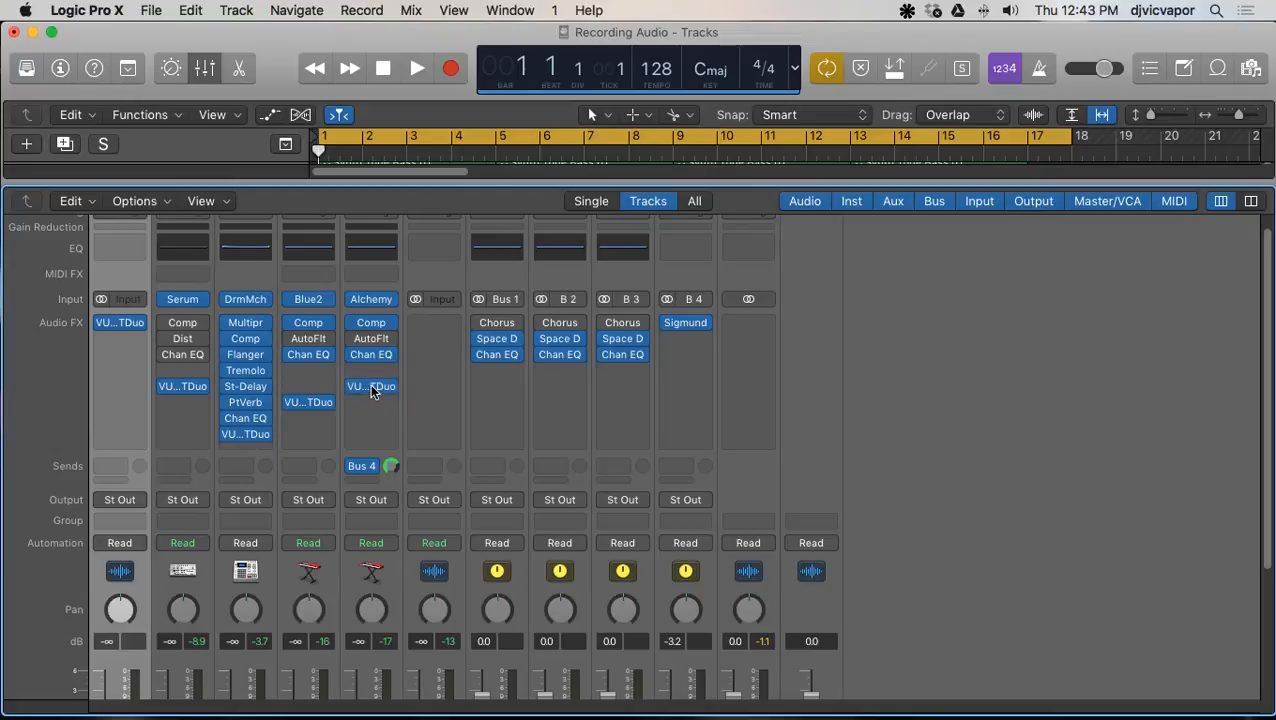
Step: Open VUMTDuo on the Chronograph Set Beat 02_bip channel and set its left/mid gain to -6
click(122, 326)
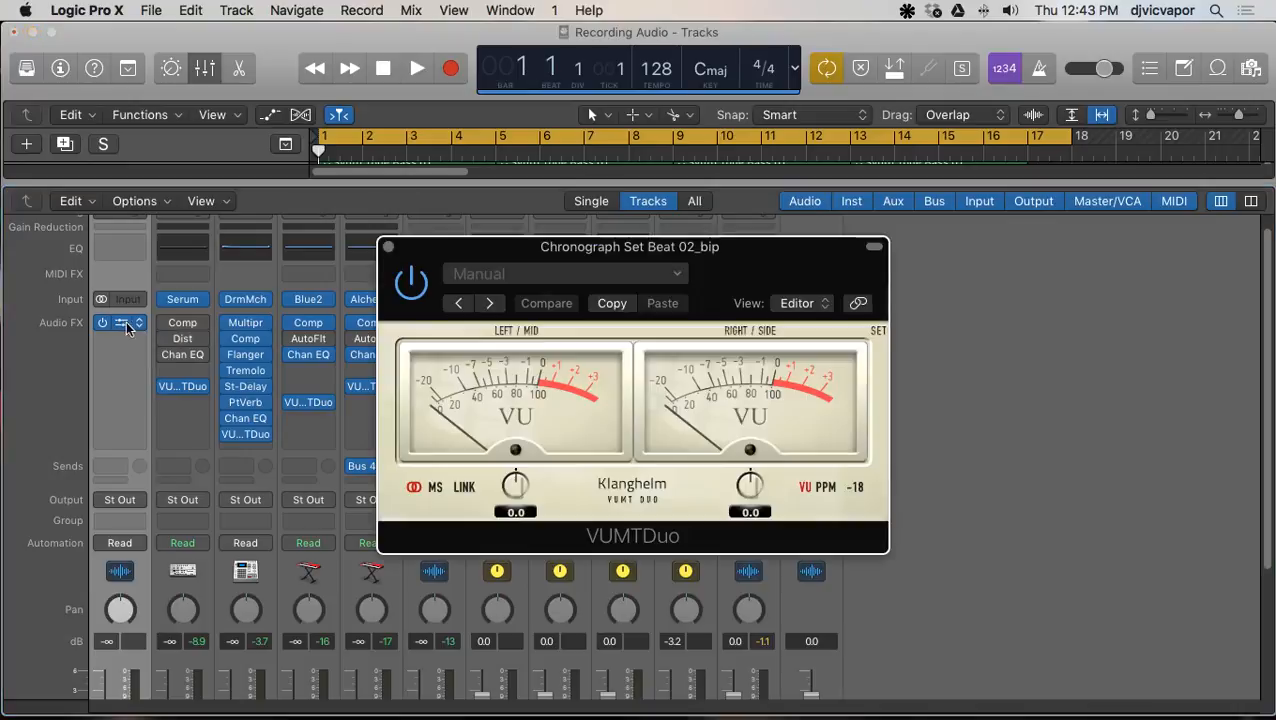
double_click(516, 513)
text(-6)
key(Return)
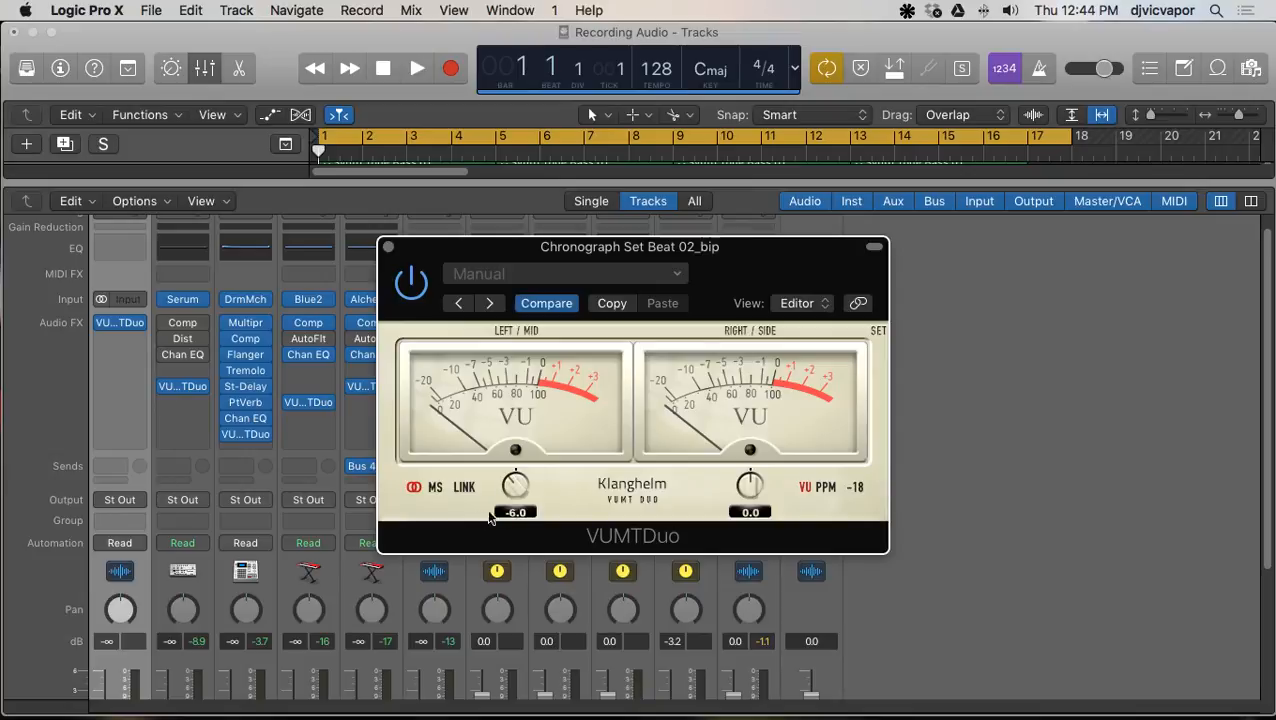
click(416, 487)
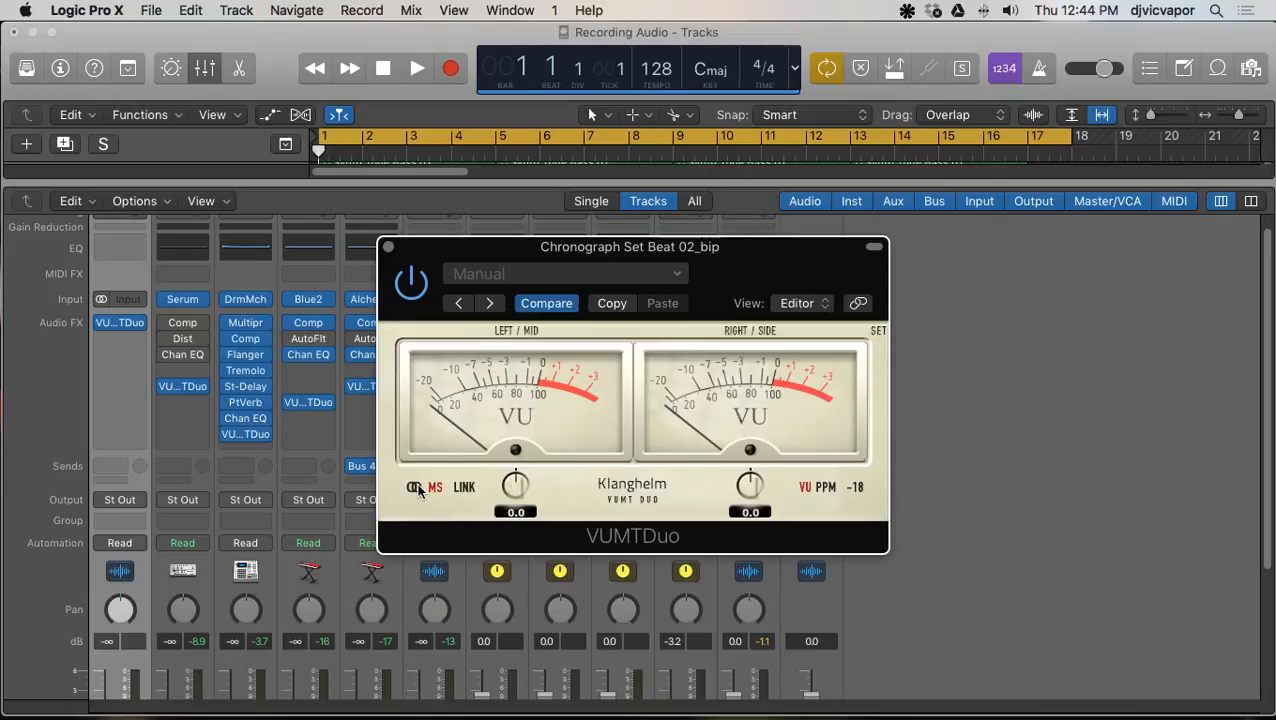
double_click(507, 512)
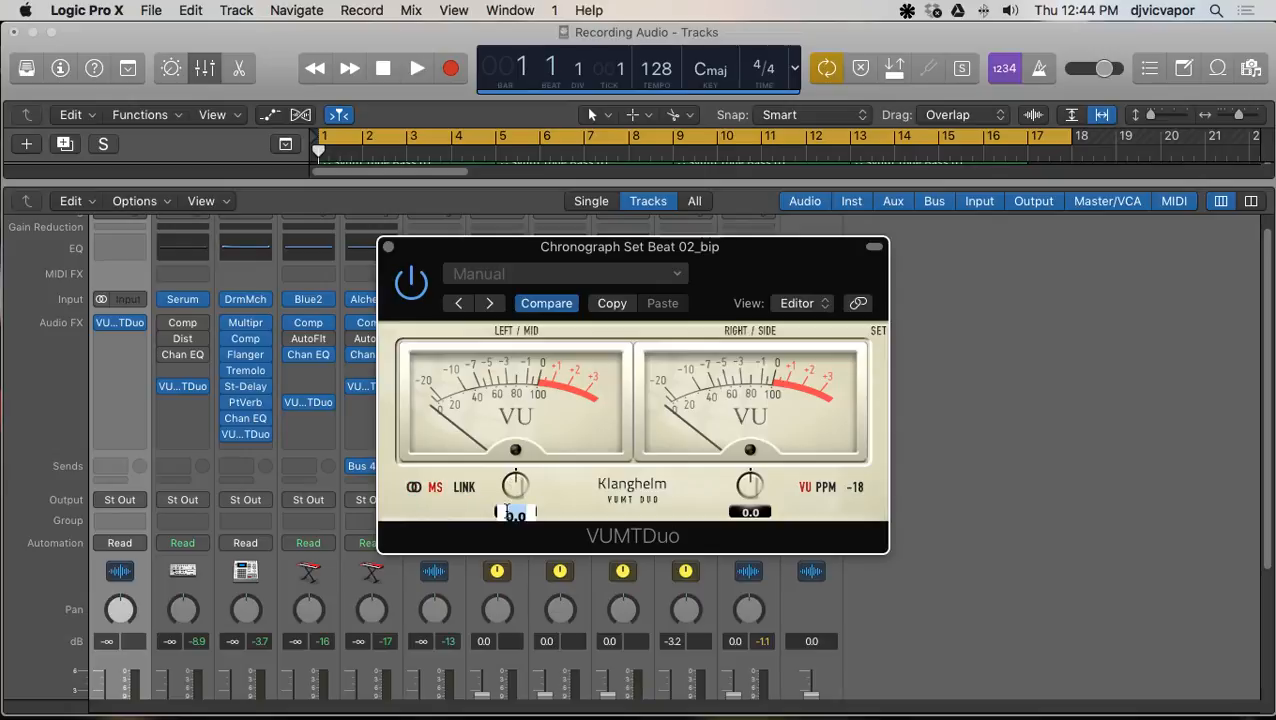
click(415, 489)
click(460, 488)
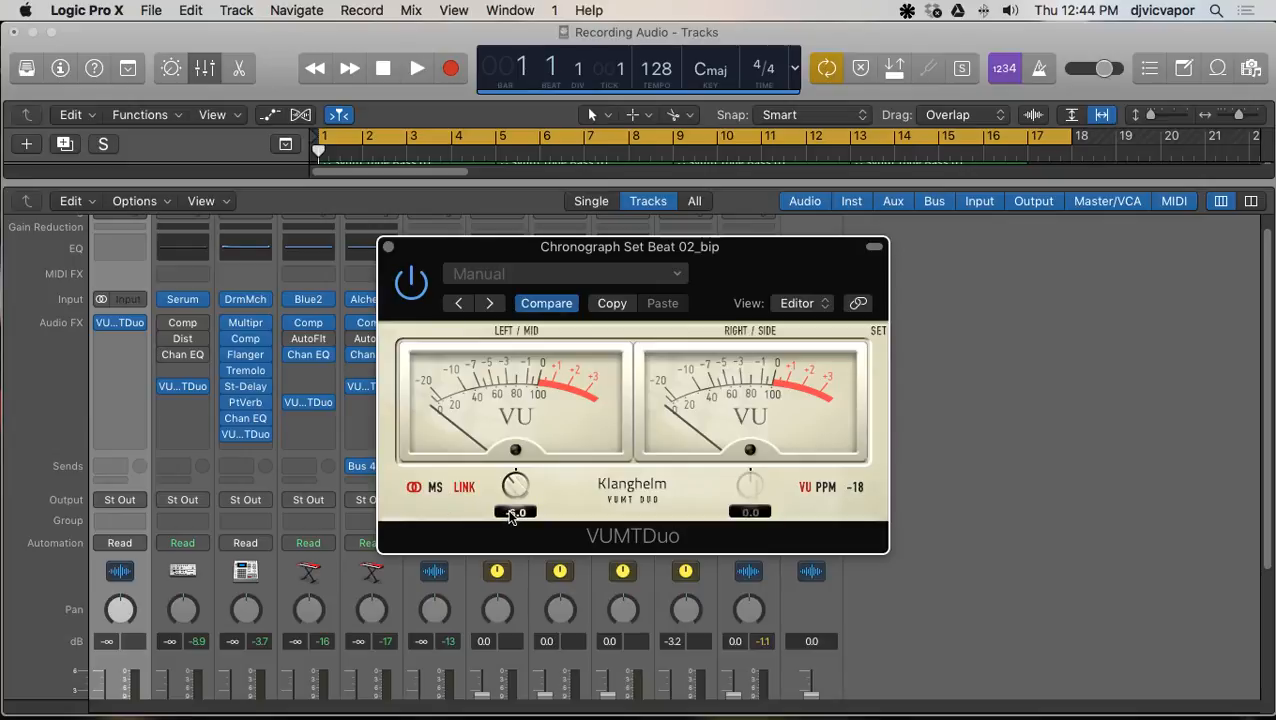
click(466, 488)
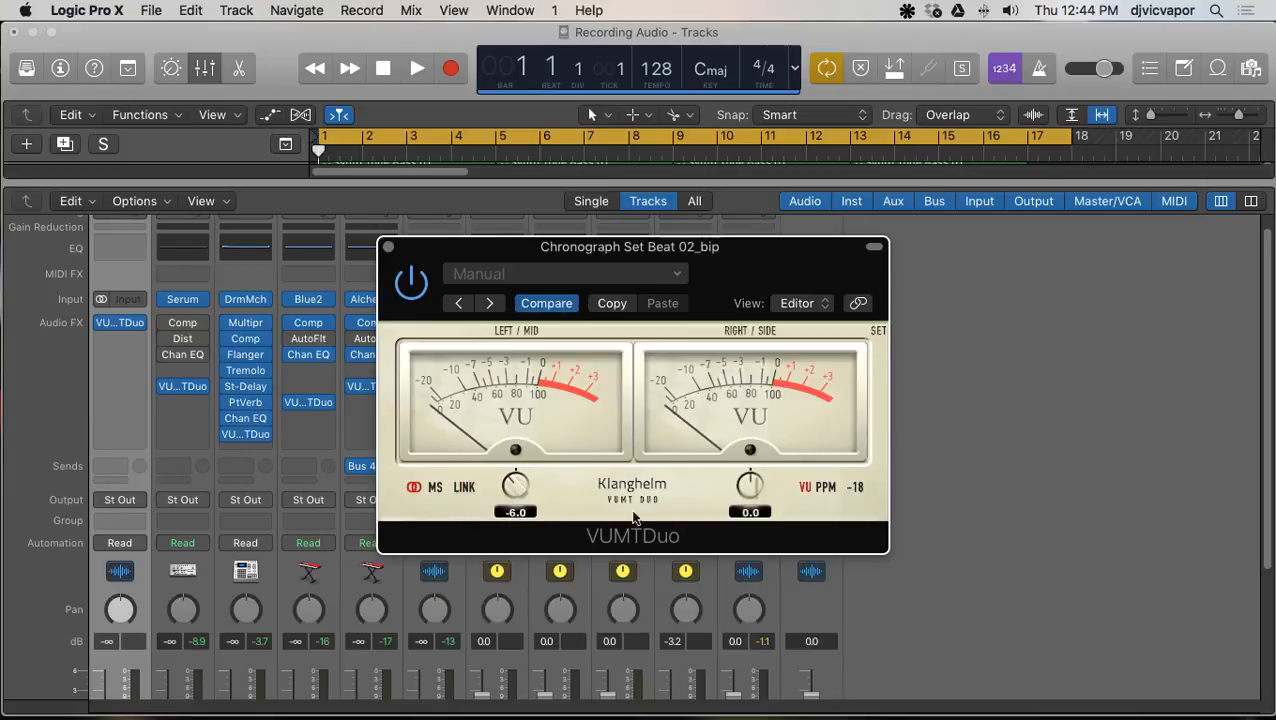
Step: Set the right/side gain of the Chronograph Set Beat 02_bip channel's VUMTDuo to -6 and close the plug-in window
double_click(750, 510)
text(-6)
key(Return)
click(389, 248)
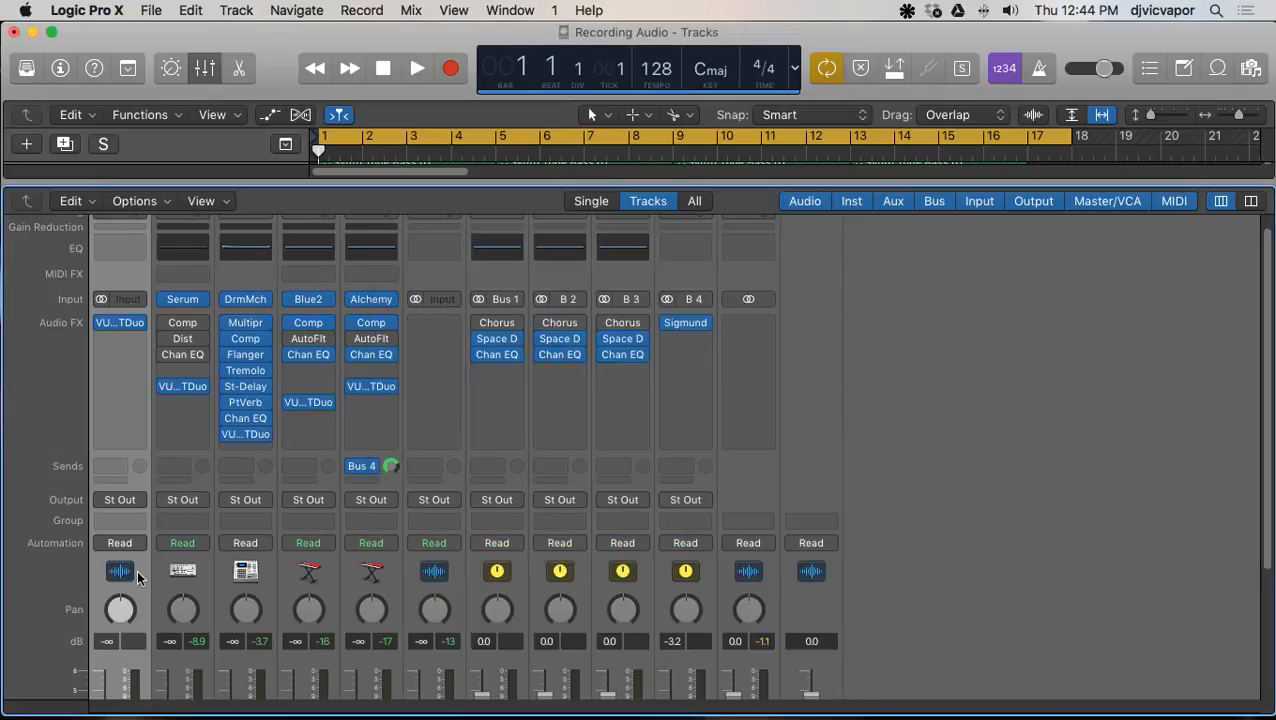
Step: Open the Bass channel's VUMTDuo to check its gain settings, and close the plug-in window
scroll(137, 577, down, 5)
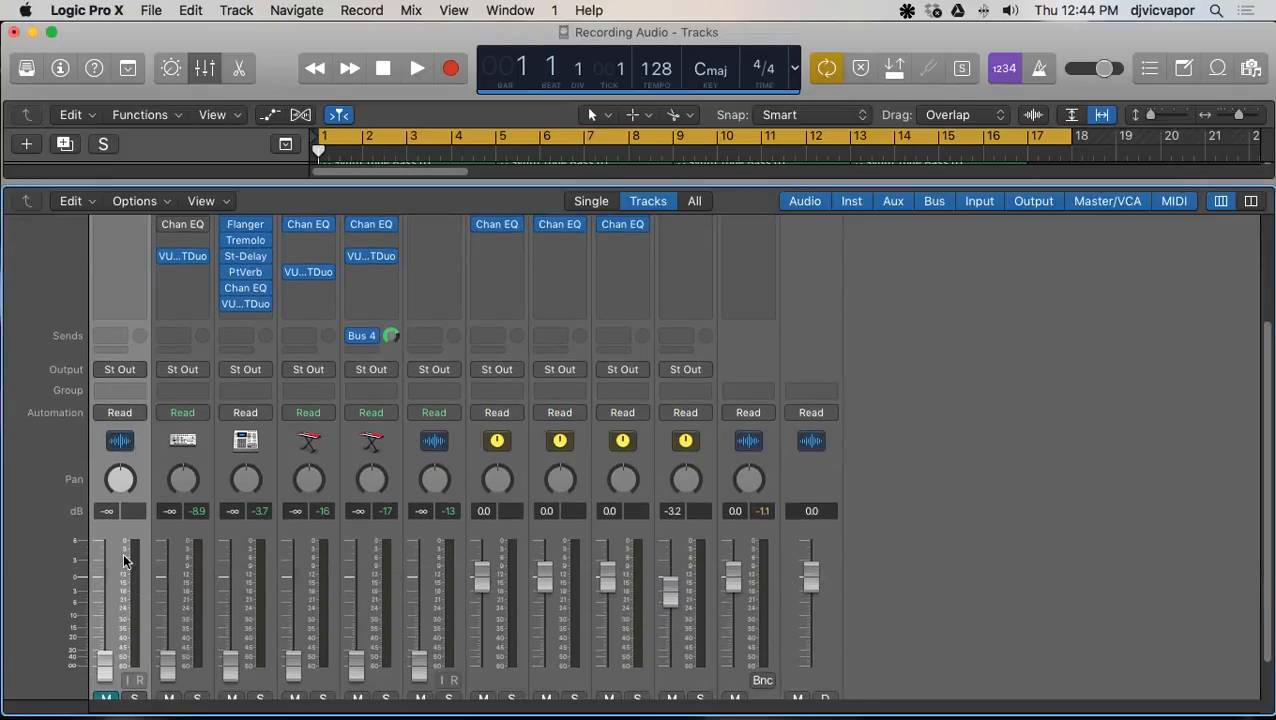
scroll(126, 530, up, 5)
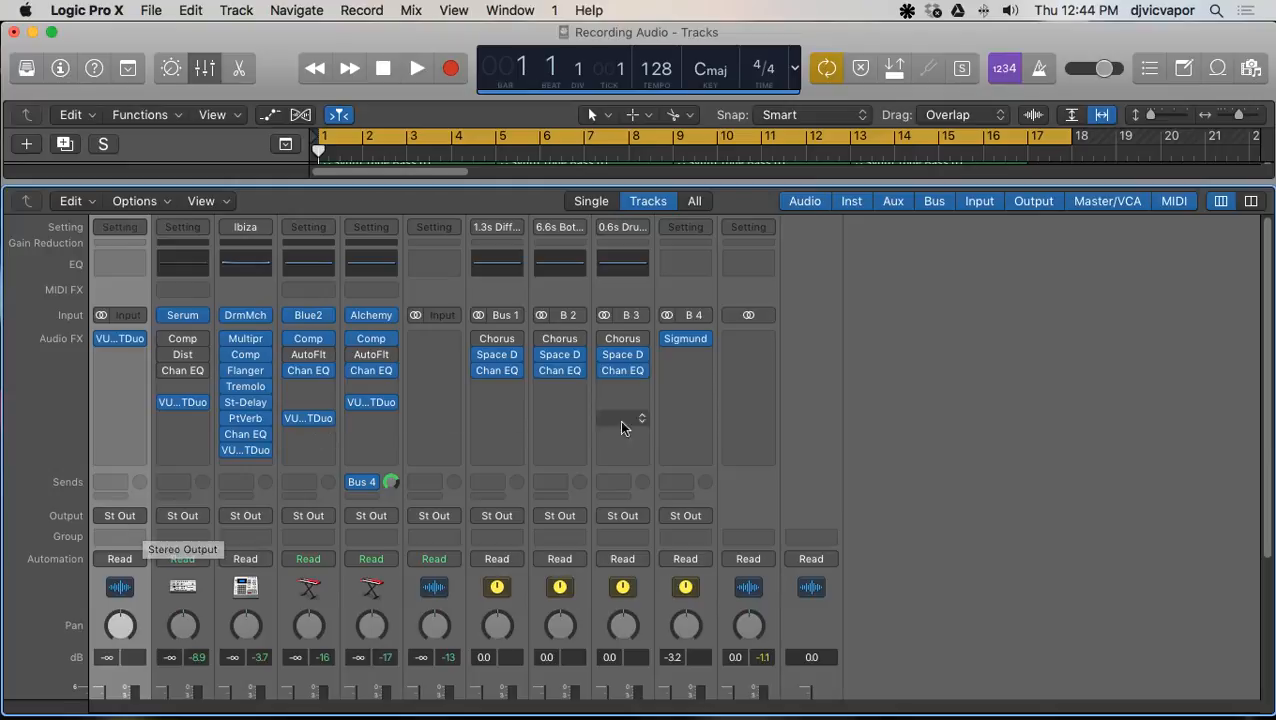
scroll(680, 450, down, 5)
scroll(725, 545, up, 6)
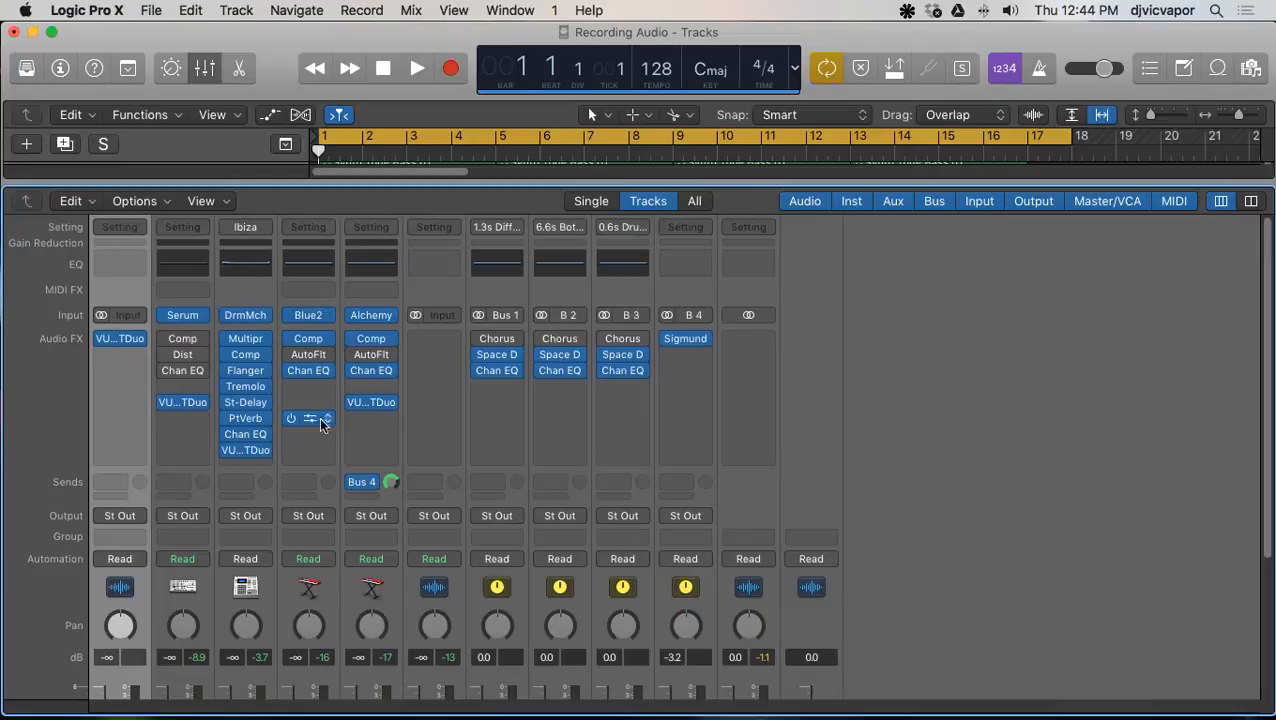
click(190, 405)
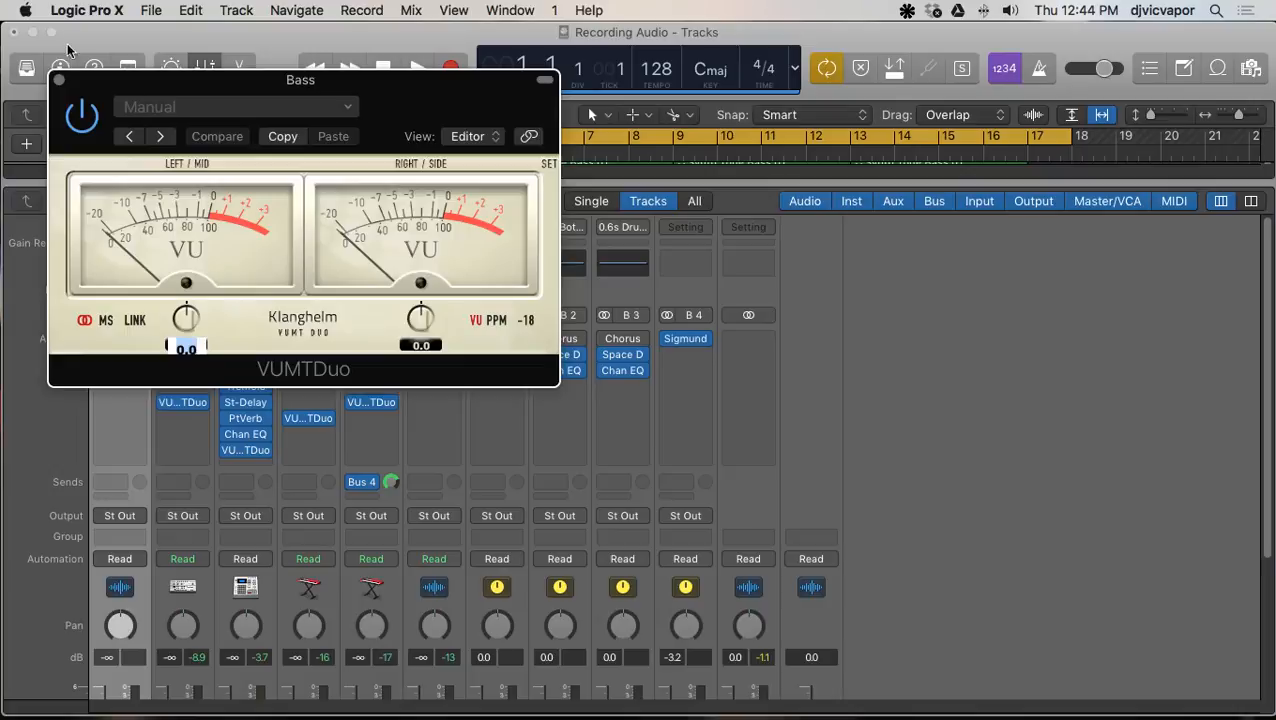
click(59, 80)
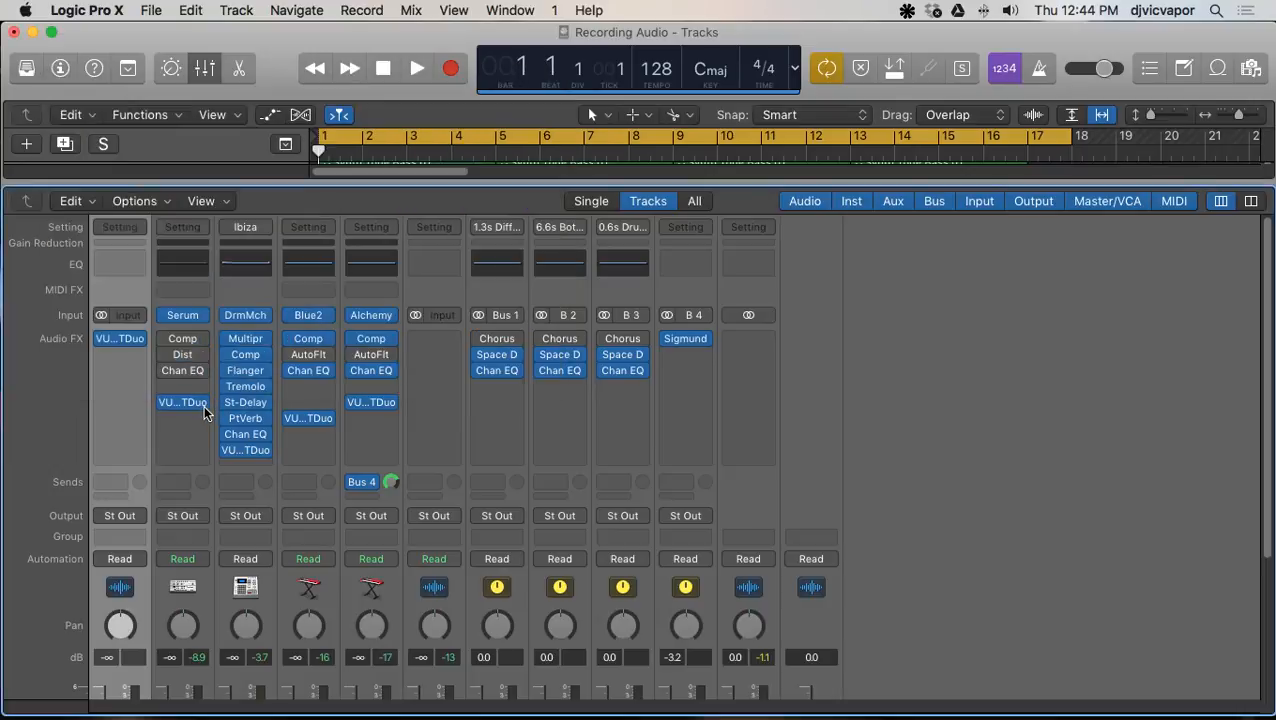
Step: Remove the VUMTDuo plug-ins from the Bass, Synth and Knocking Echoes channels
click(203, 404)
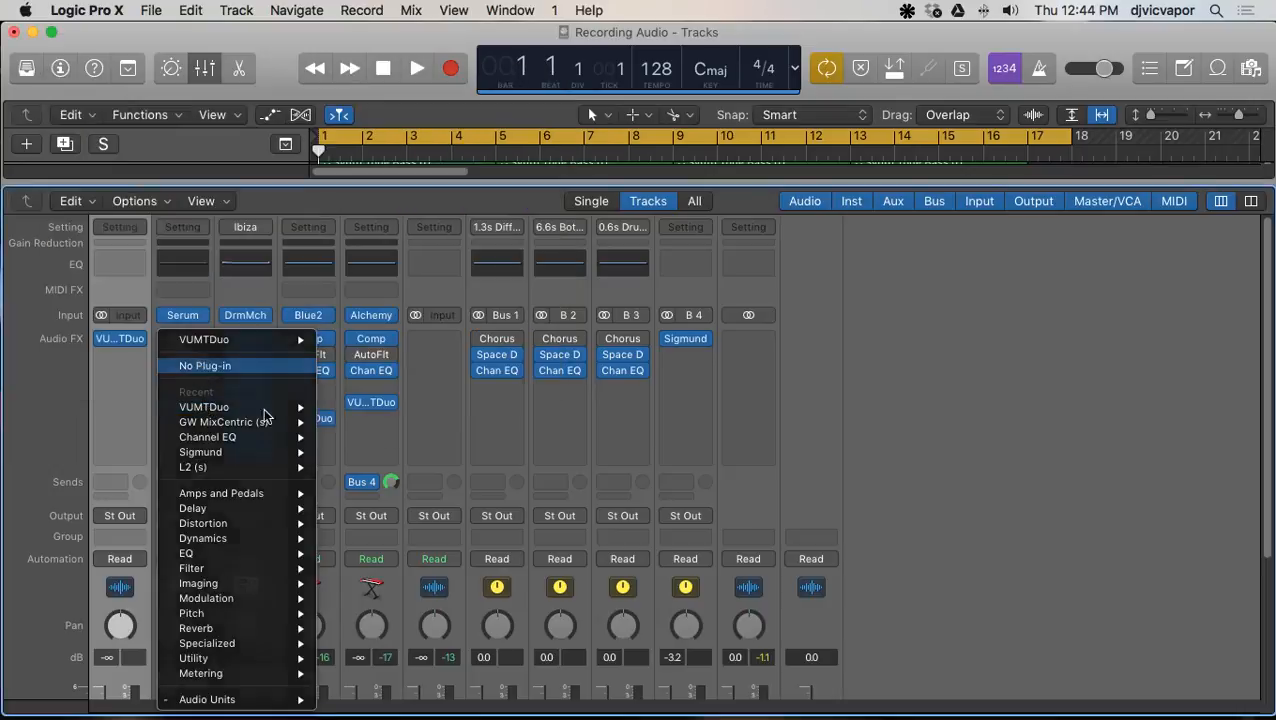
click(200, 366)
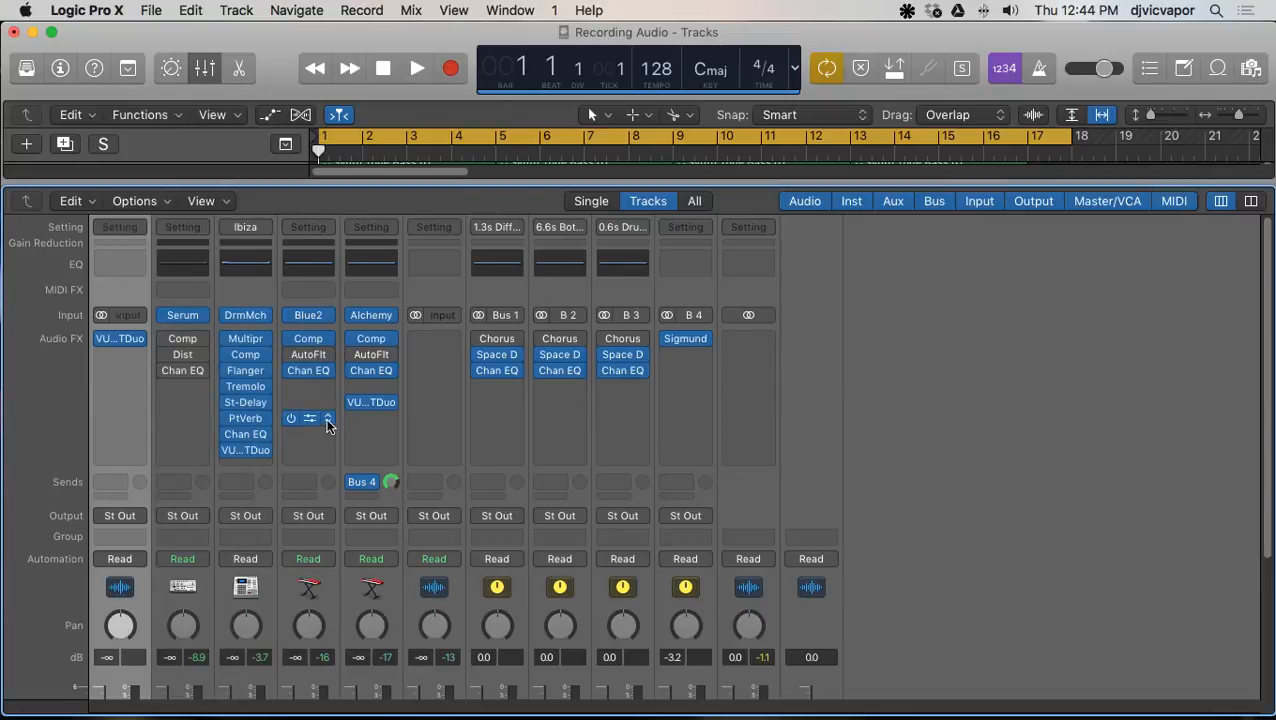
click(326, 420)
click(324, 364)
click(389, 401)
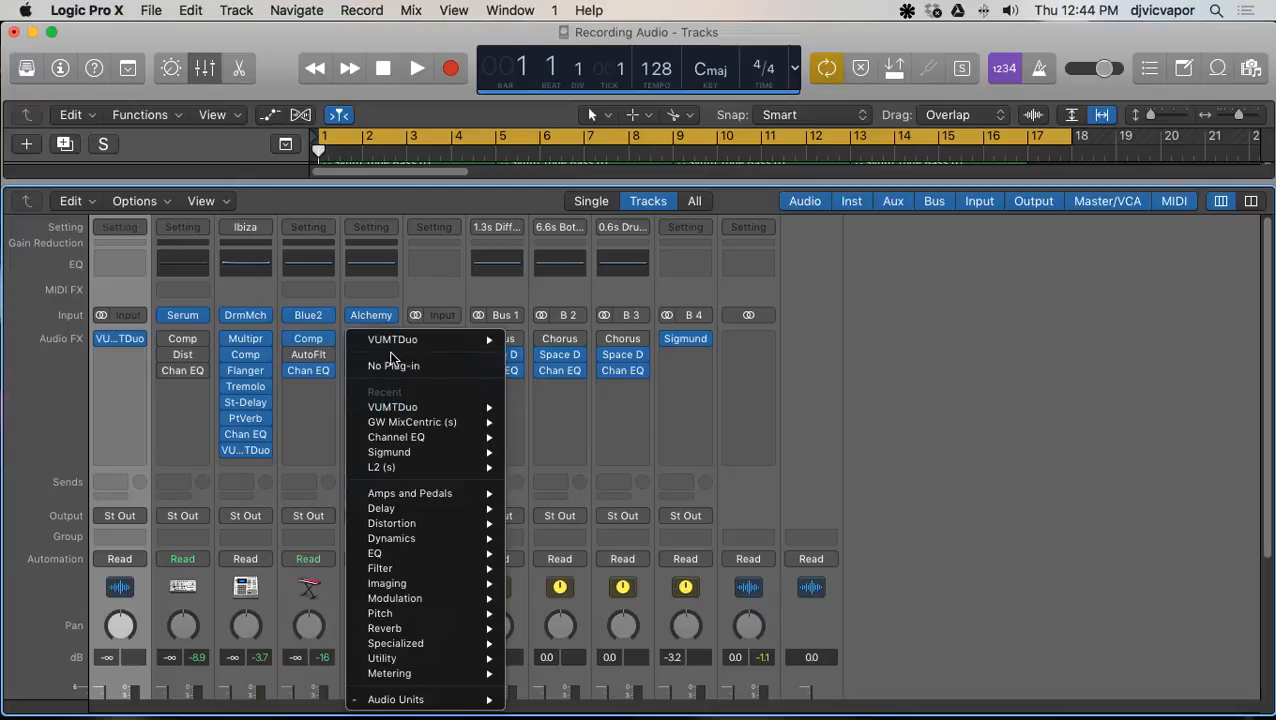
click(390, 365)
Step: Copy VUMTDuo from Chronograph Set Beat 02_bip onto Bass, Synth and Knocking Echoes, and check the meter windows, including Ibiza's
mouse_move(108, 342)
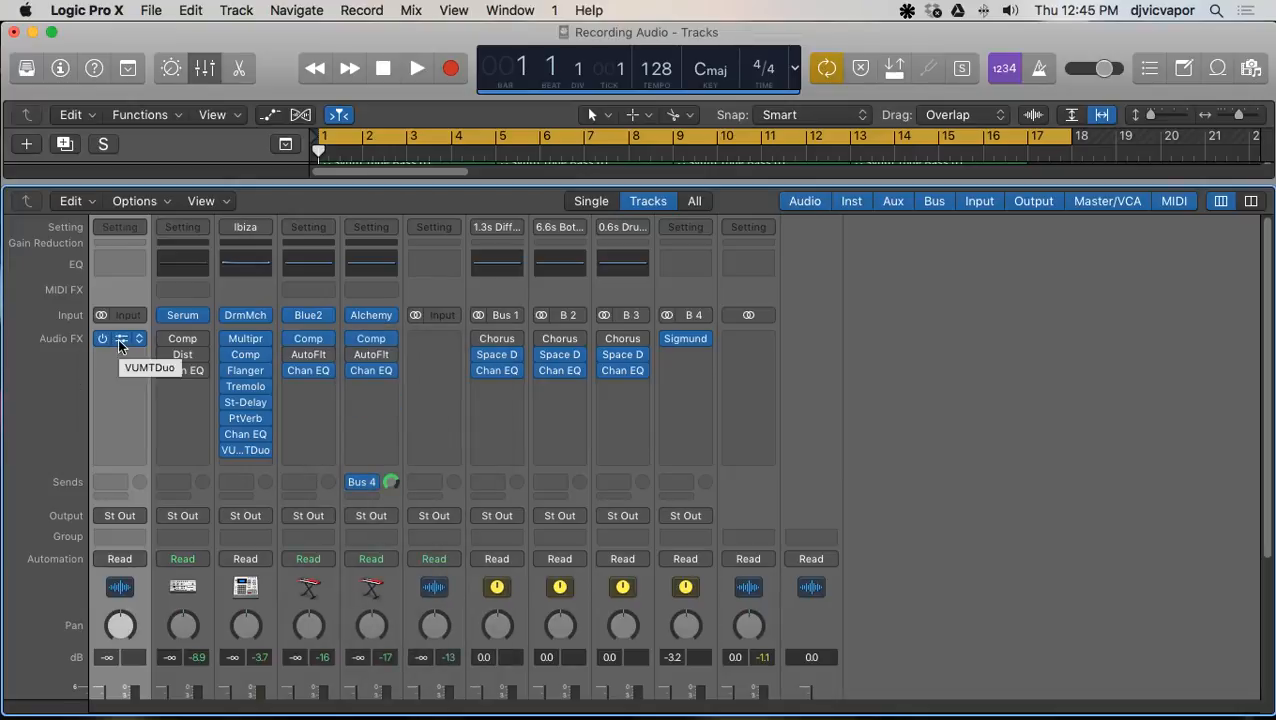
drag(118, 338, 358, 414)
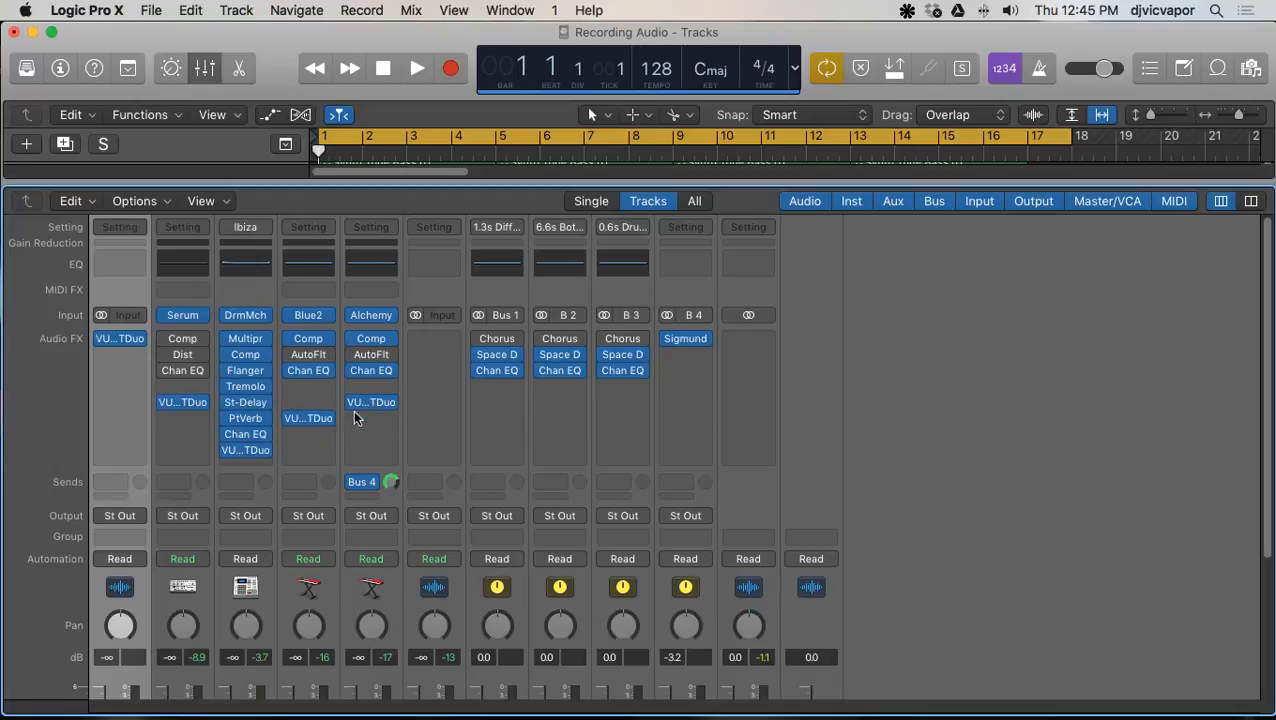
click(249, 451)
click(309, 420)
click(309, 420)
click(371, 403)
click(362, 404)
click(181, 402)
click(181, 402)
Step: Play the project from the start, unmute the Chronograph Set Beat 02_bip channel and raise its volume fader to 0.0 dB
scroll(55, 393, down, 5)
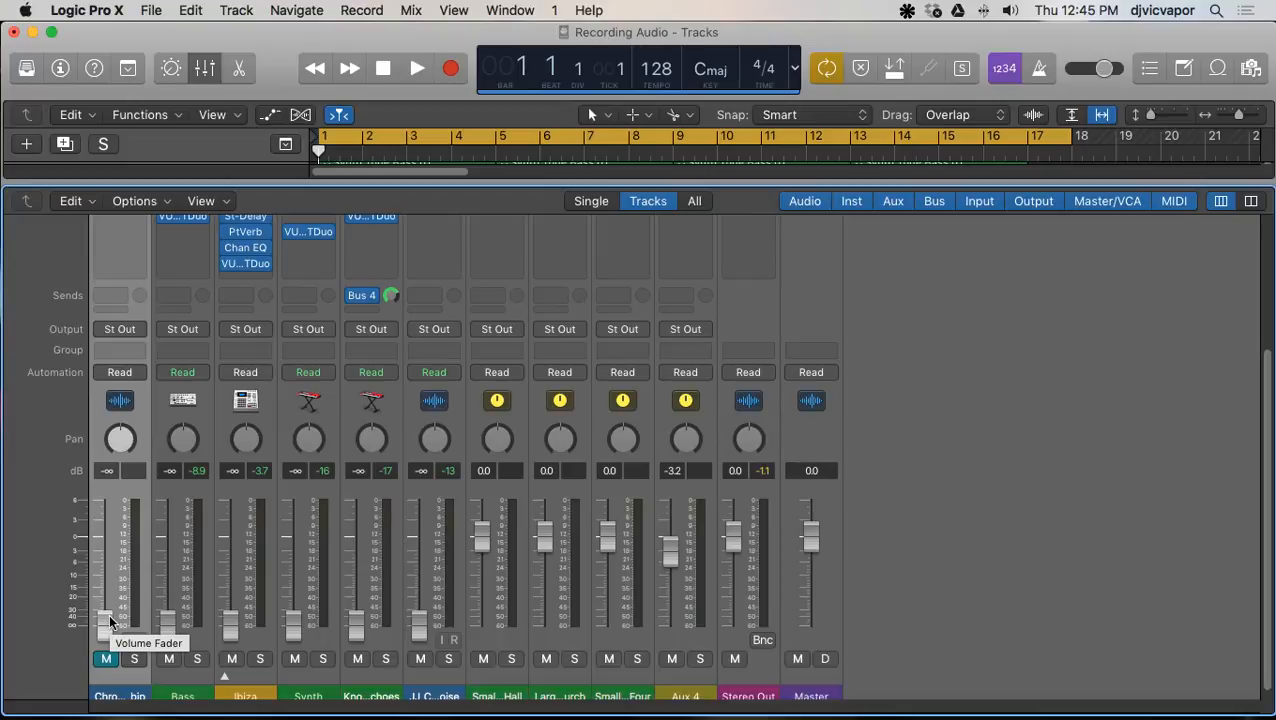
key(space)
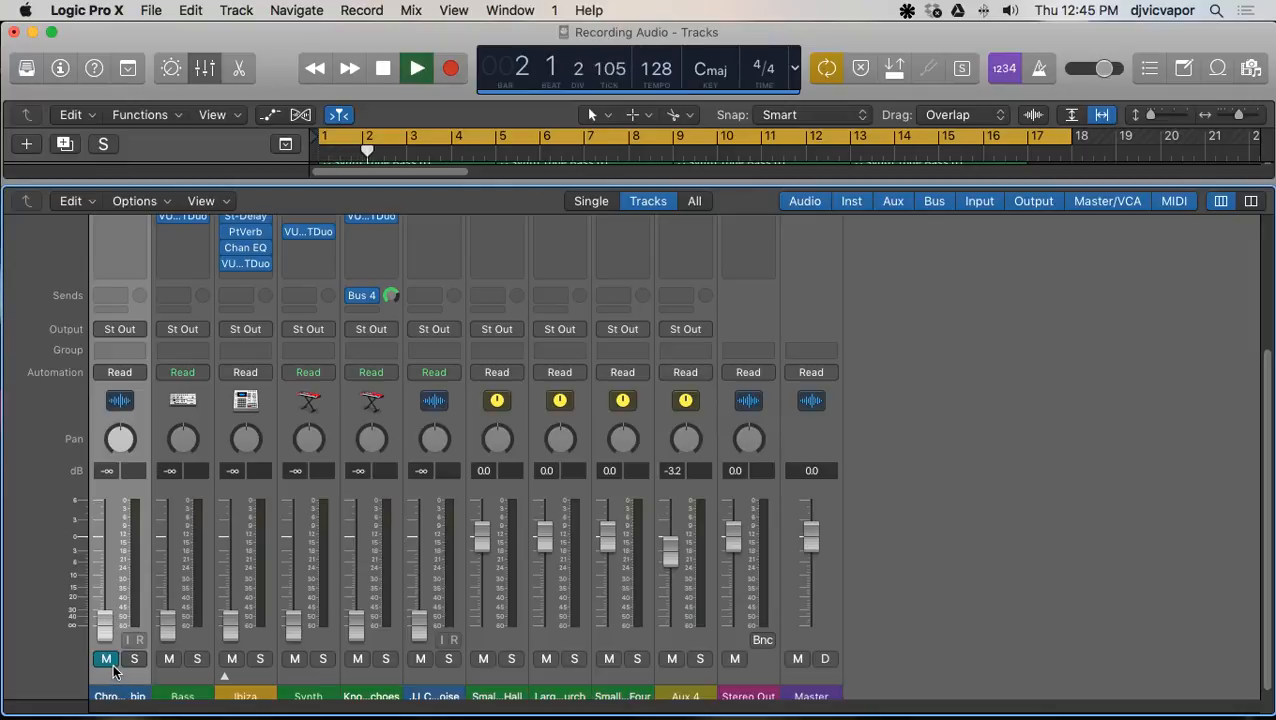
drag(104, 622, 104, 569)
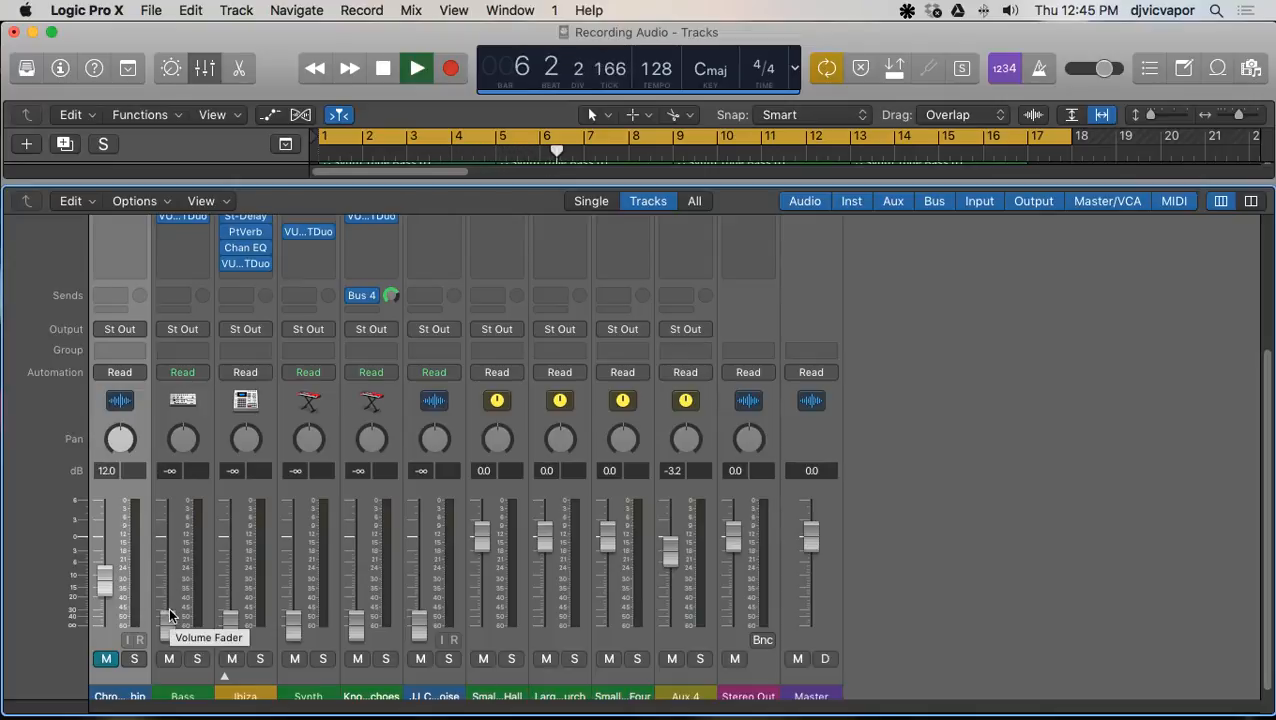
click(382, 68)
click(417, 68)
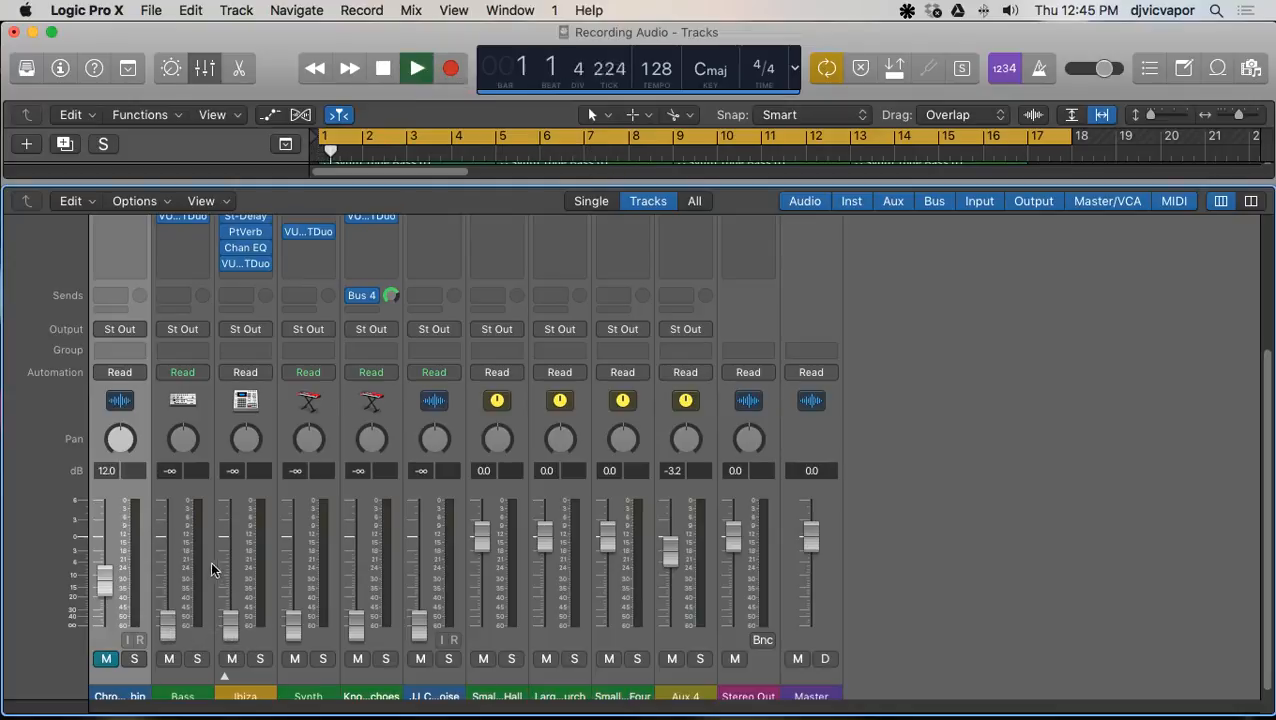
drag(104, 578, 104, 535)
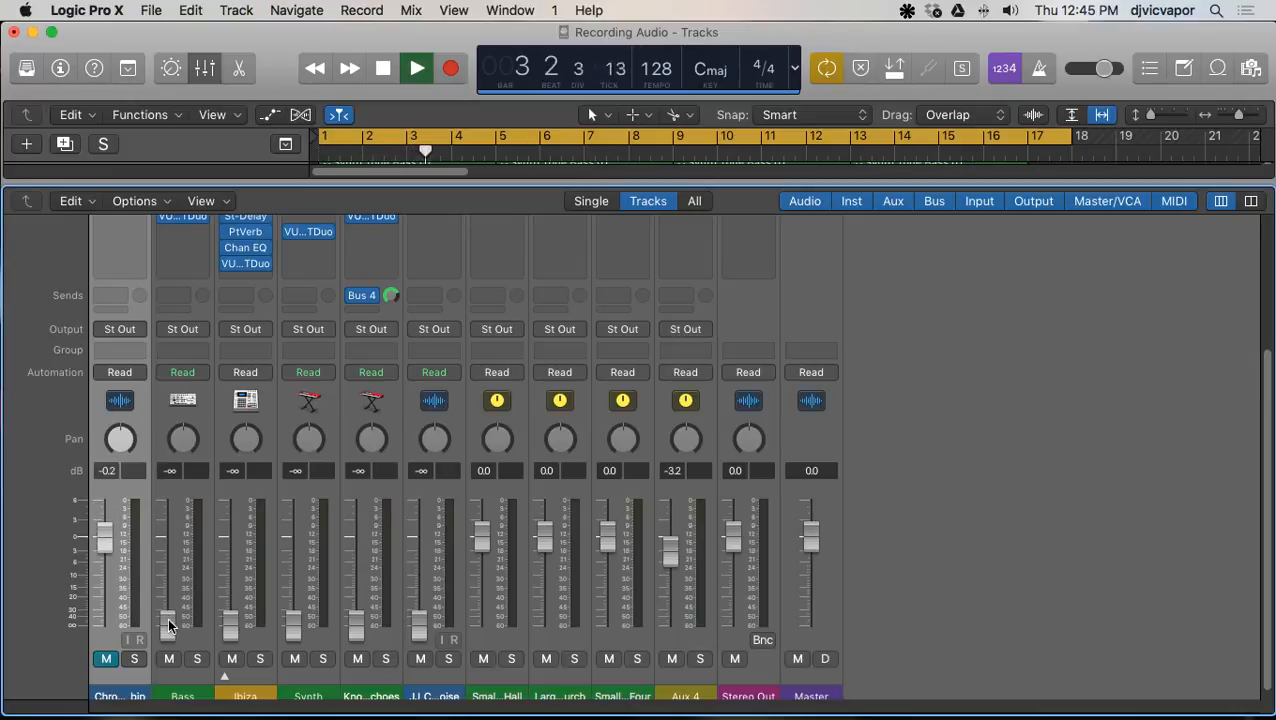
click(106, 659)
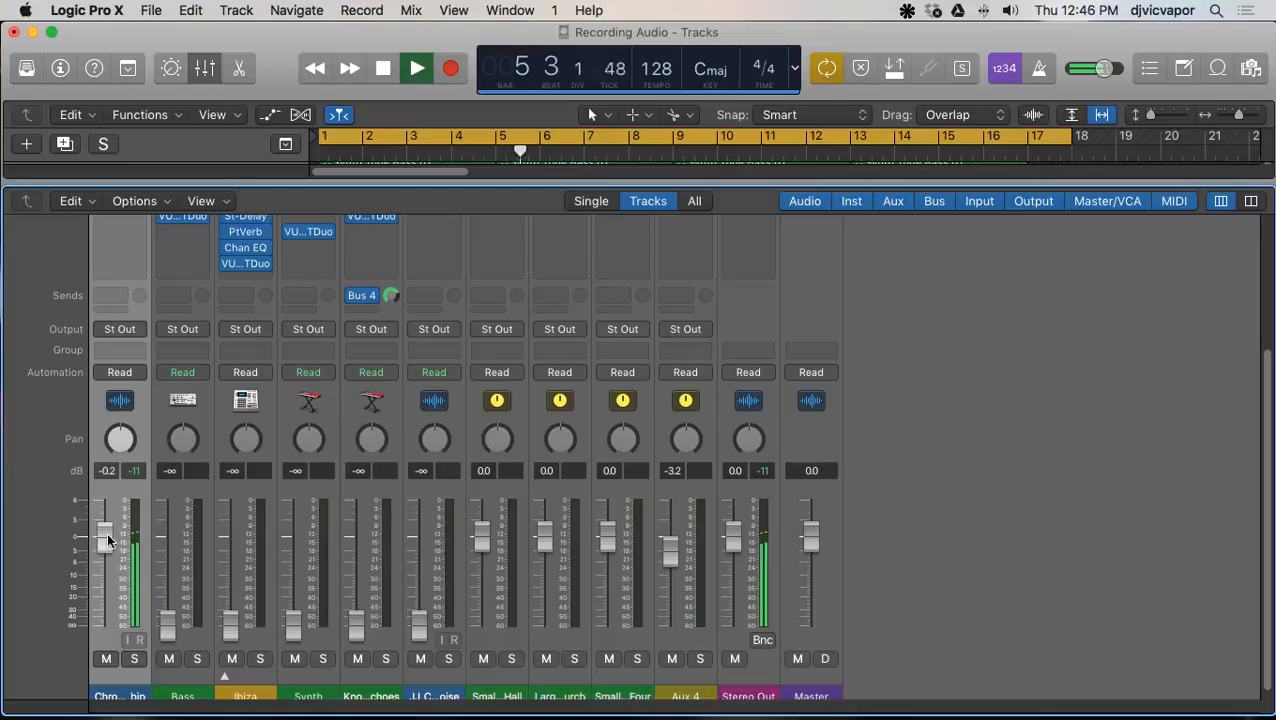
drag(107, 538, 107, 536)
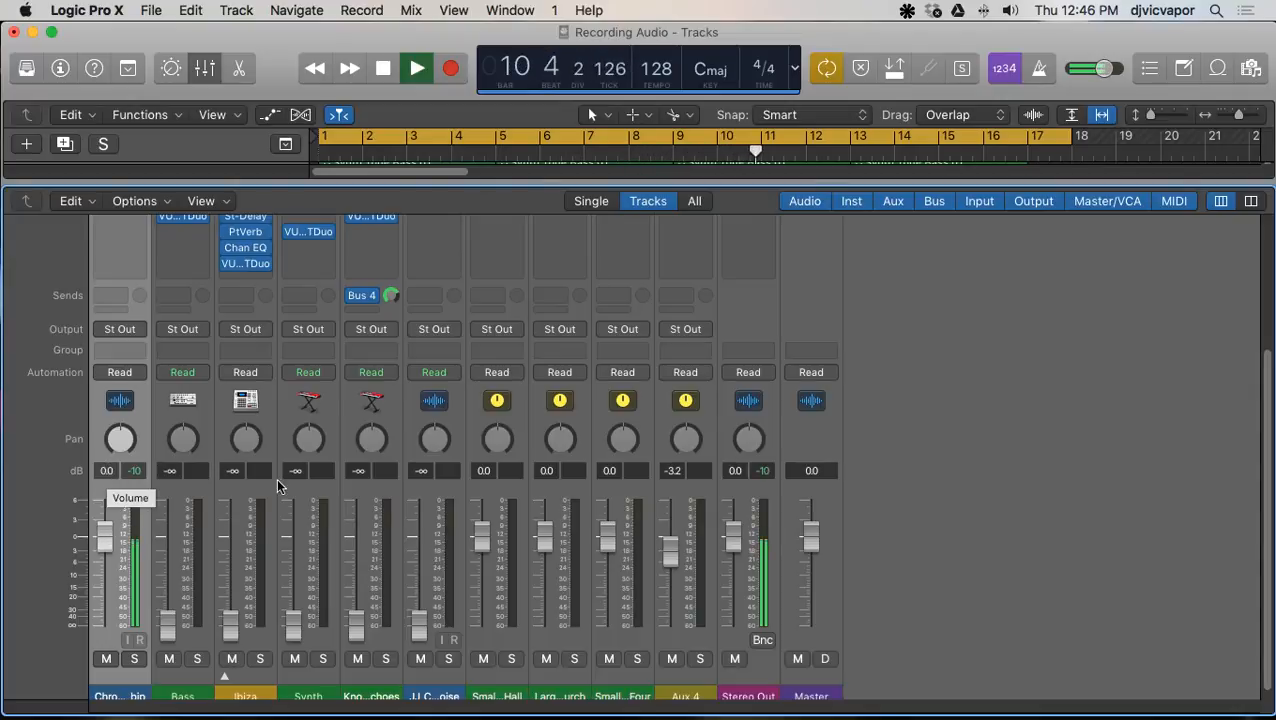
Step: Mute the Chronograph Set Beat 02_bip channel and lower its volume fader to -∞
click(106, 658)
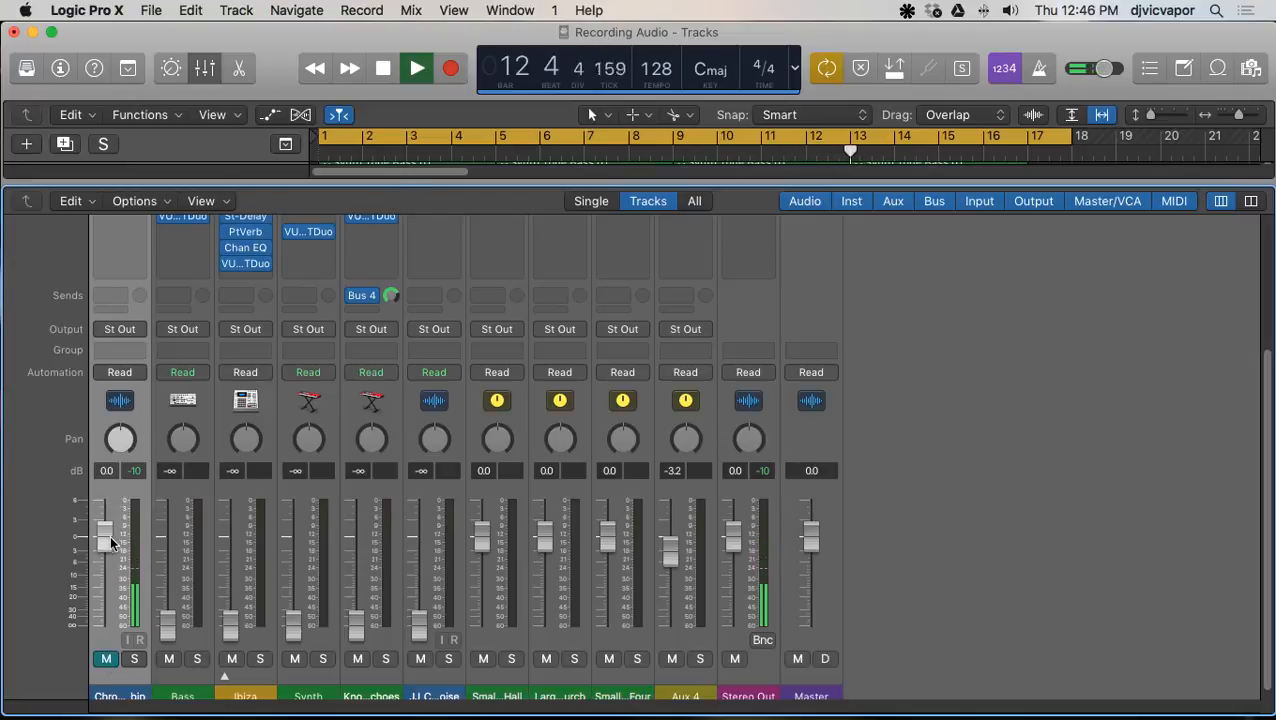
drag(105, 538, 92, 716)
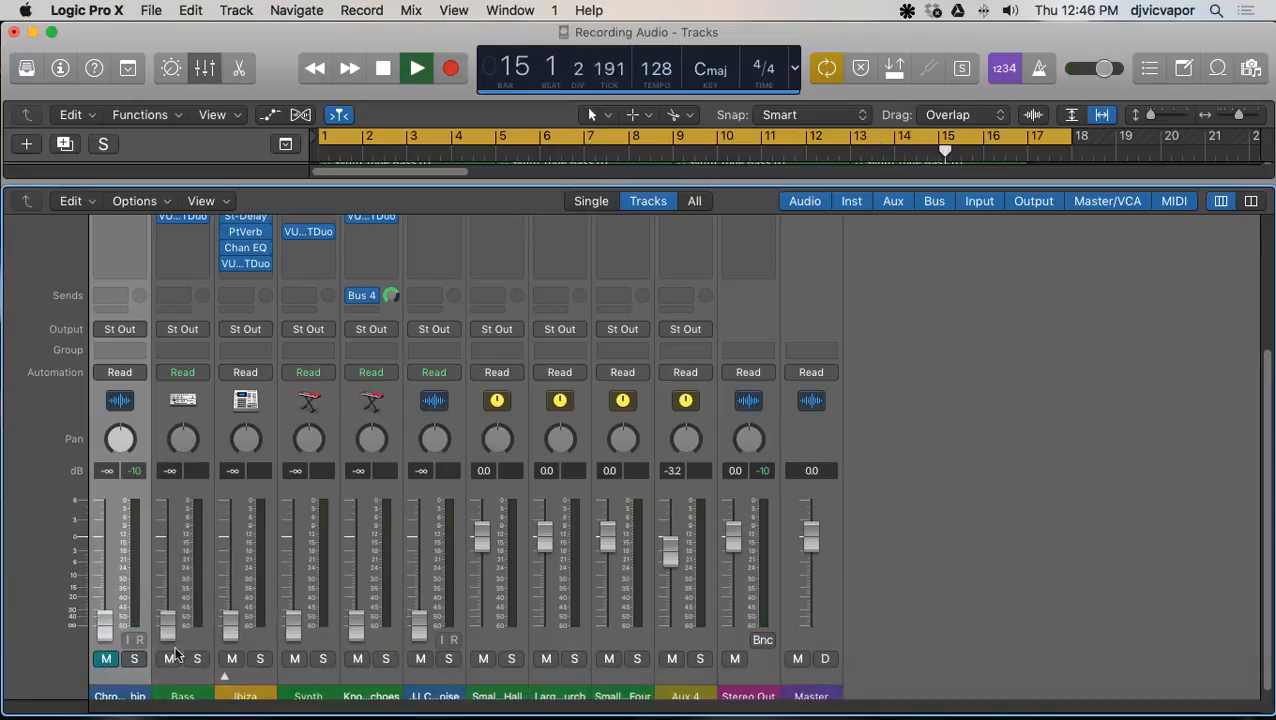
Step: During playback, raise the Ibiza channel's volume fader to 0.0 dB and the Bass channel's fader to -7.2 dB
mouse_move(168, 625)
mouse_down()
mouse_move(168, 558)
mouse_move(168, 625)
mouse_up()
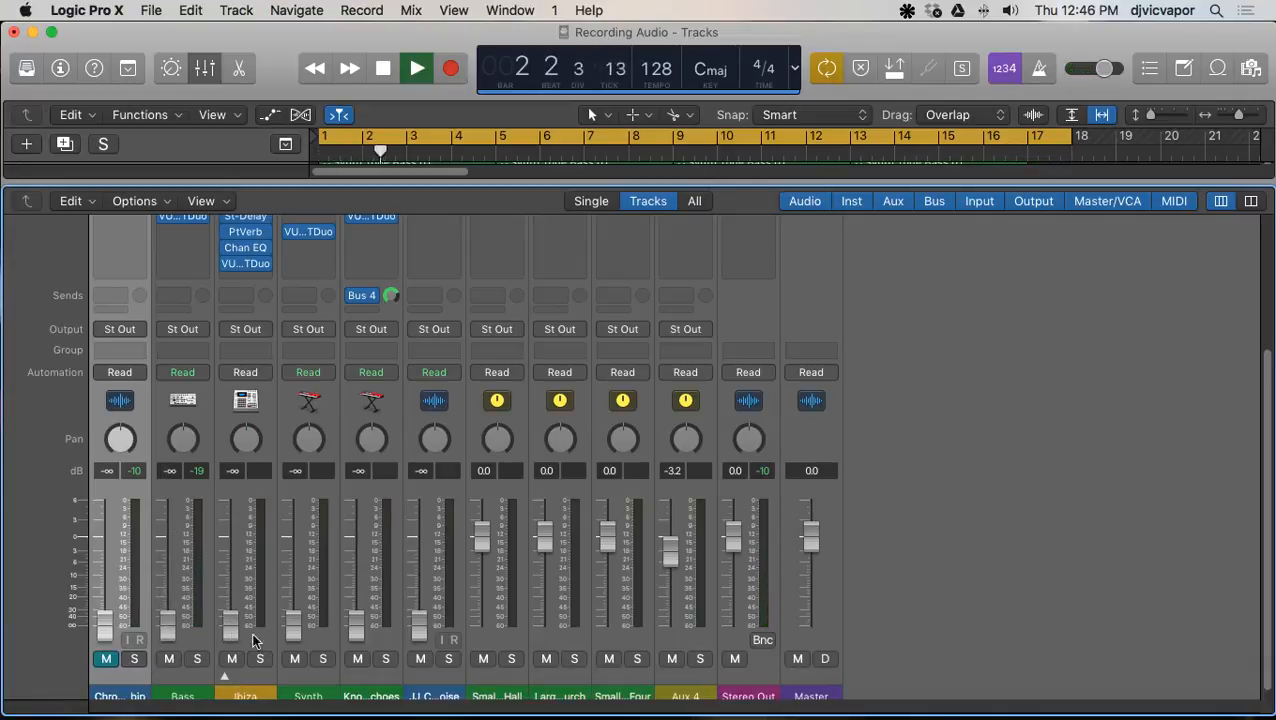
scroll(387, 627, down, 1)
scroll(387, 627, down, 1)
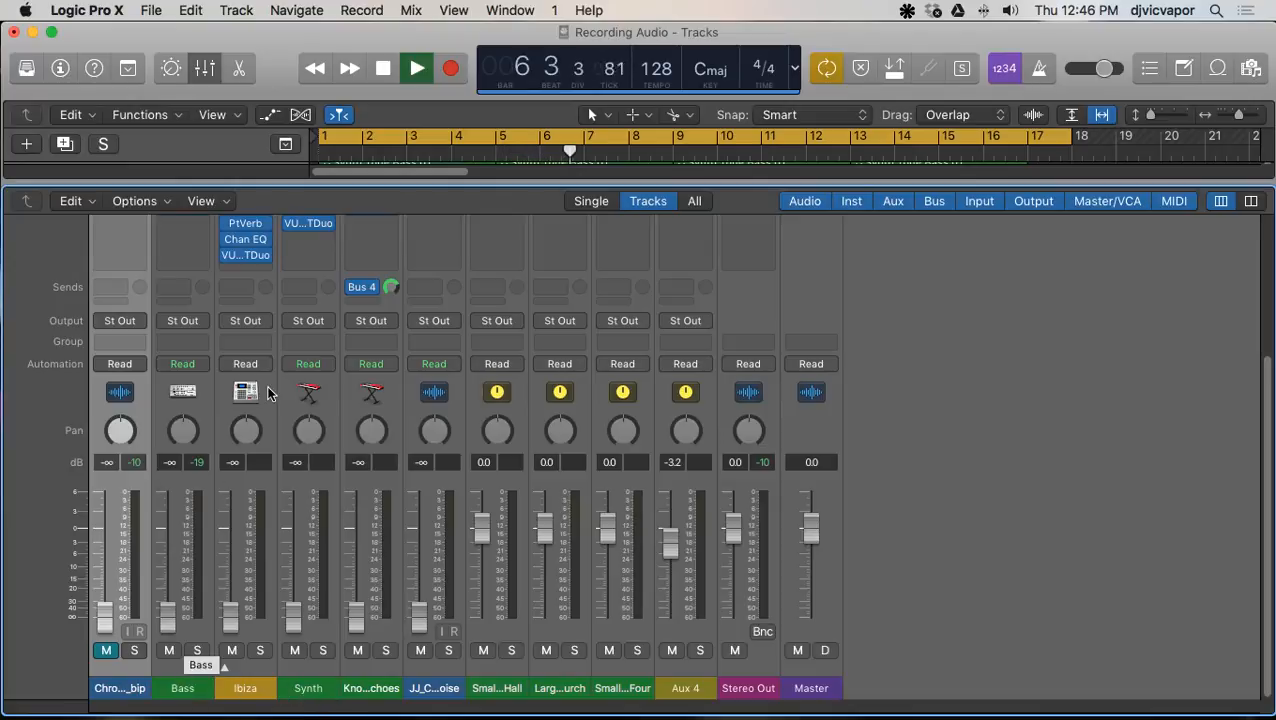
mouse_move(467, 186)
mouse_down()
mouse_move(451, 510)
mouse_move(464, 166)
mouse_up()
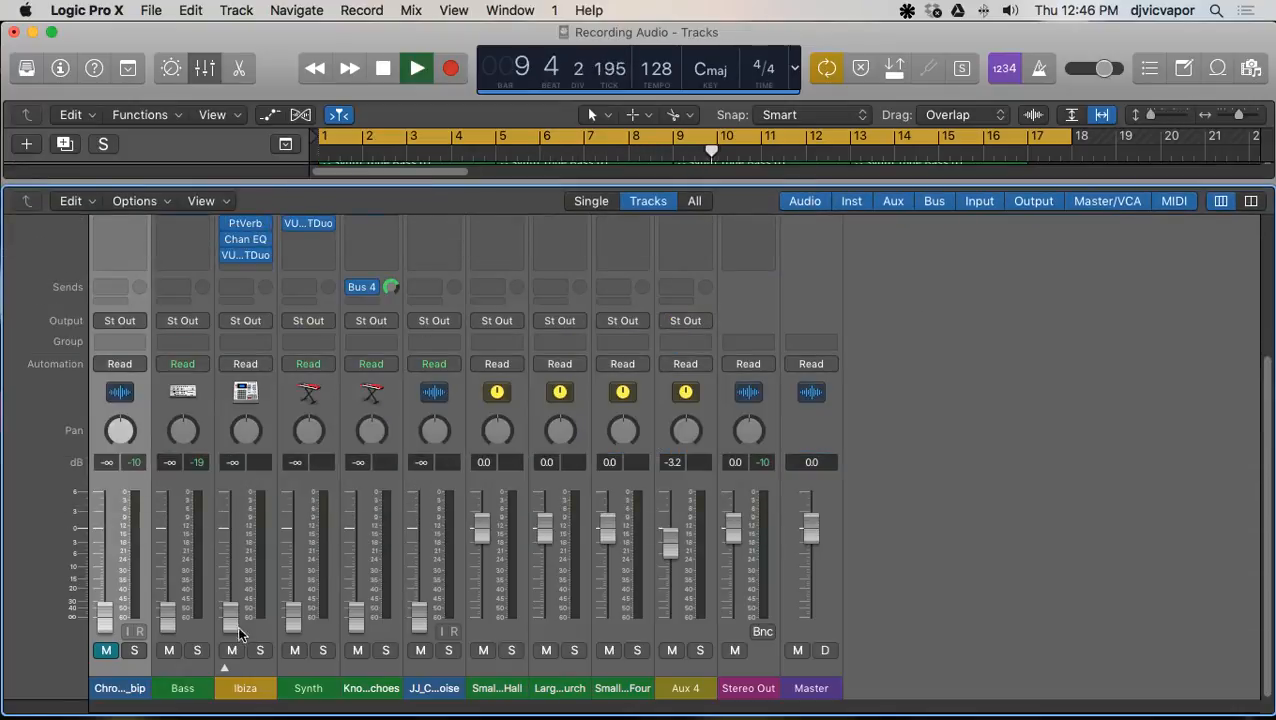
drag(230, 620, 229, 521)
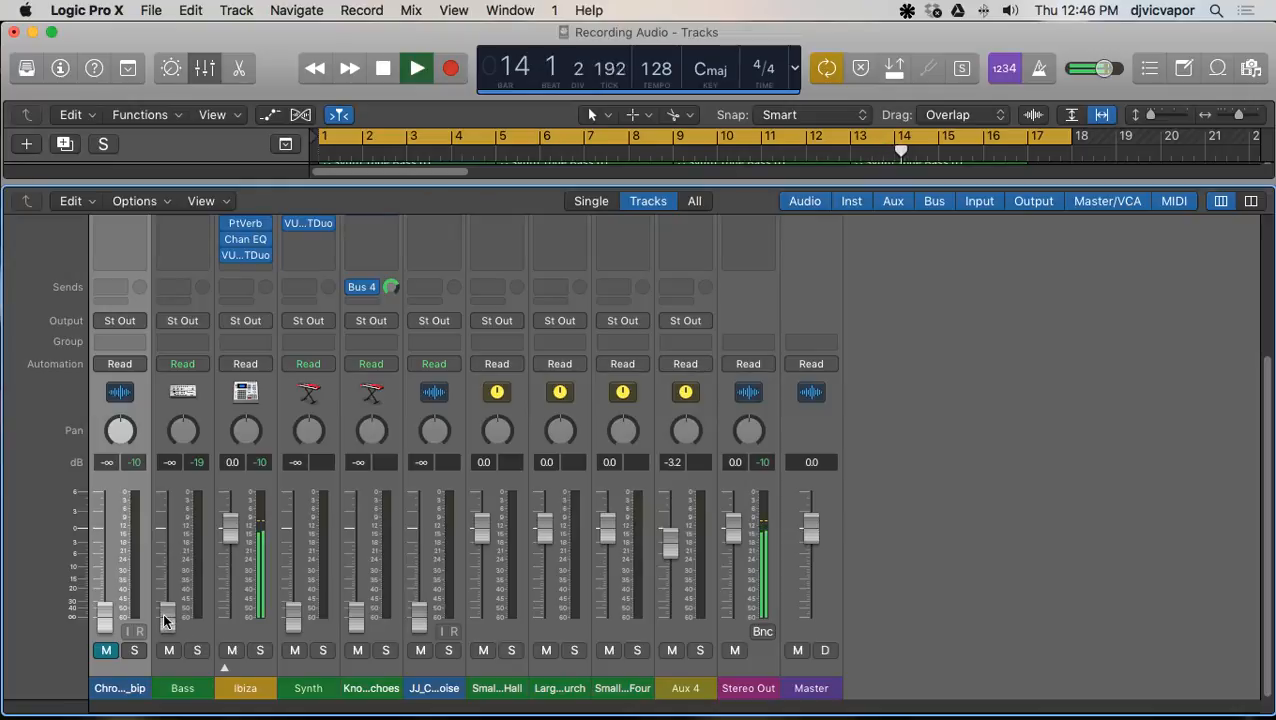
drag(167, 616, 167, 576)
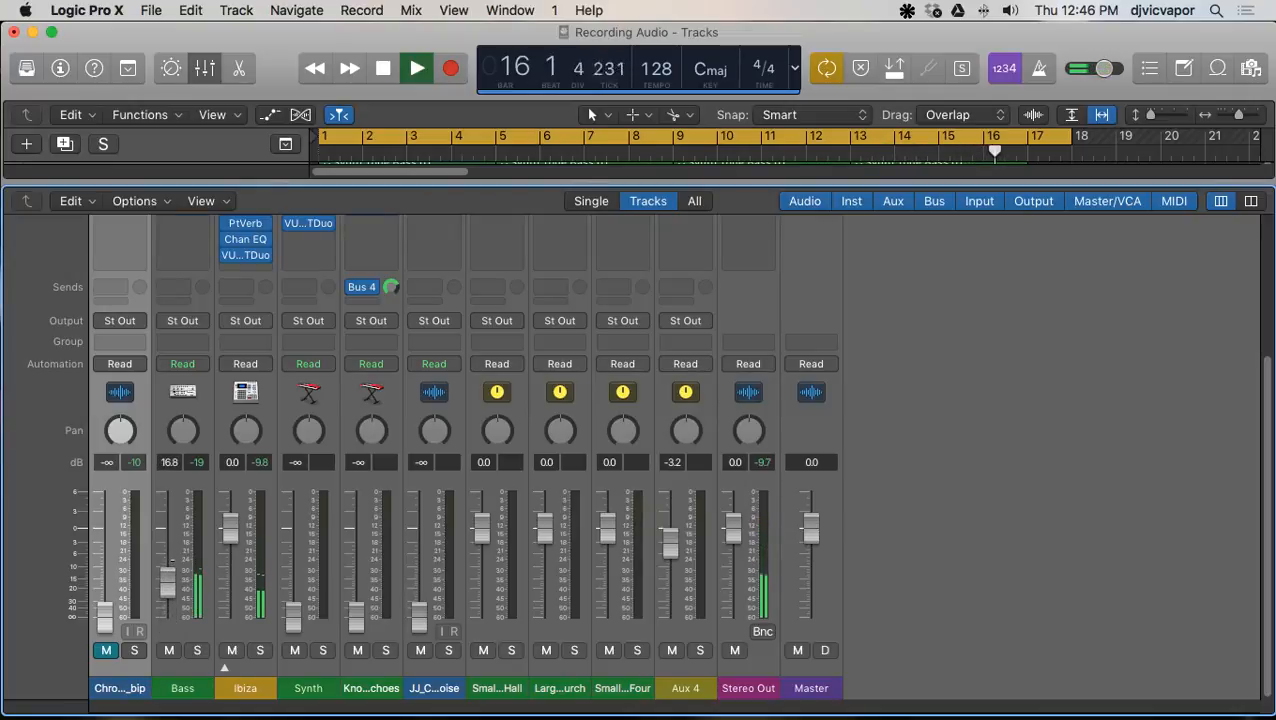
drag(167, 578, 167, 565)
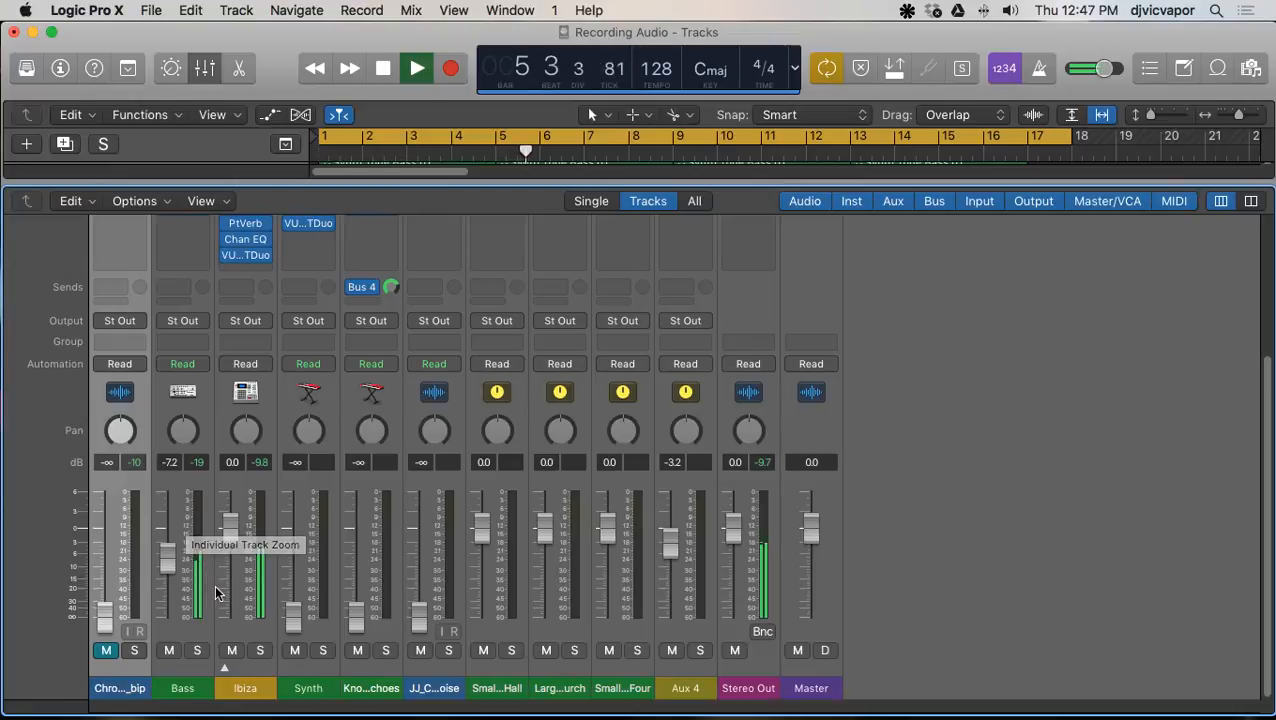
Step: Check the Synth channel's VUMTDuo, and set the Bass fader to -6.4 dB and the Synth fader to -6.8 dB
scroll(214, 588, up, 5)
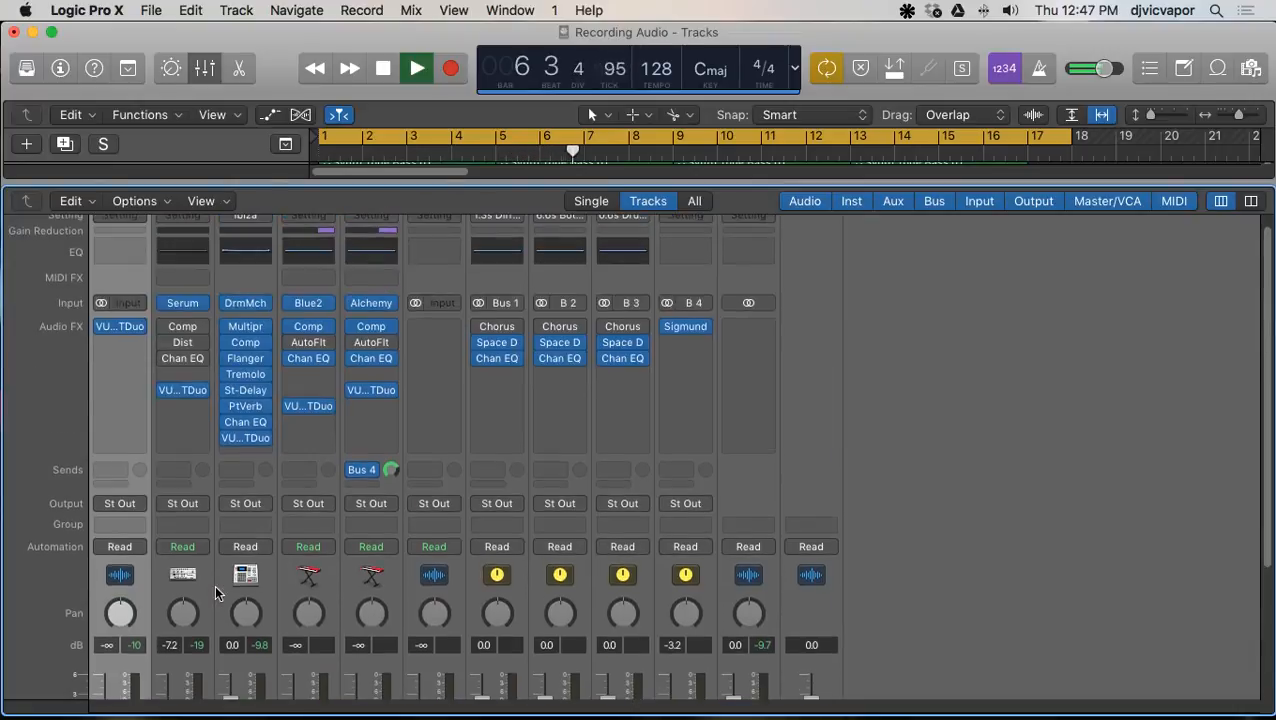
click(310, 407)
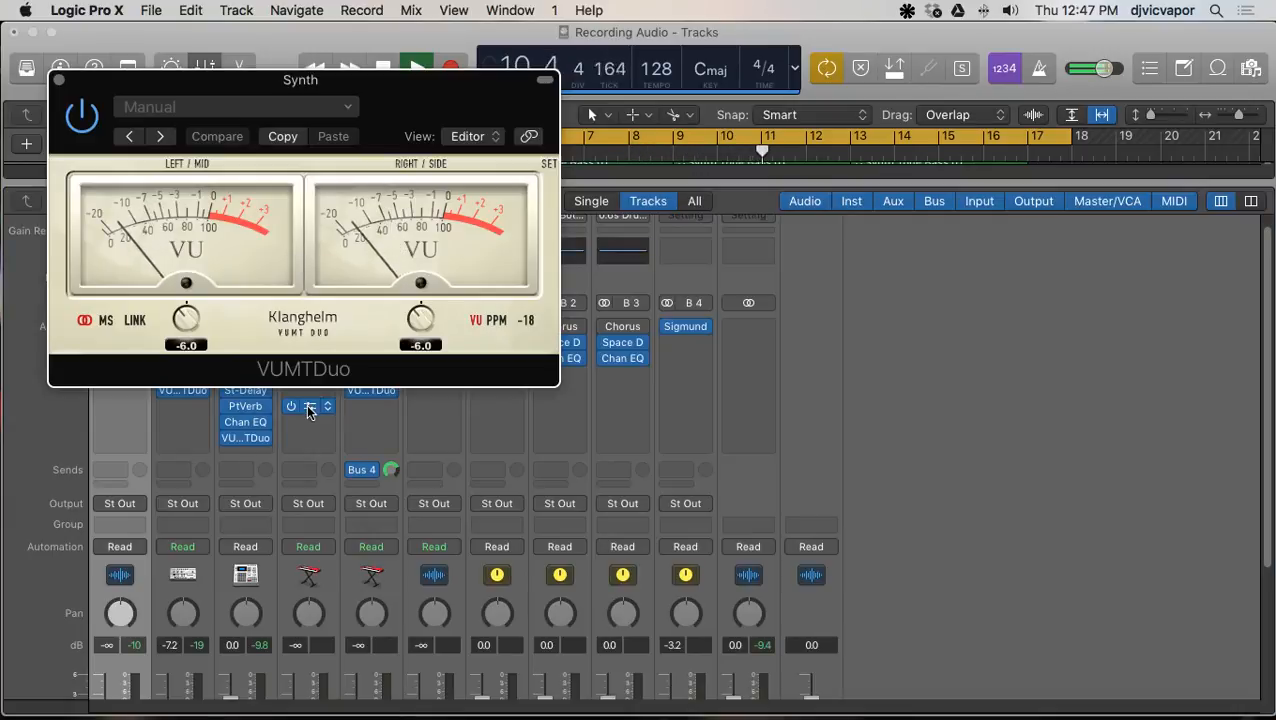
click(310, 407)
scroll(272, 560, down, 5)
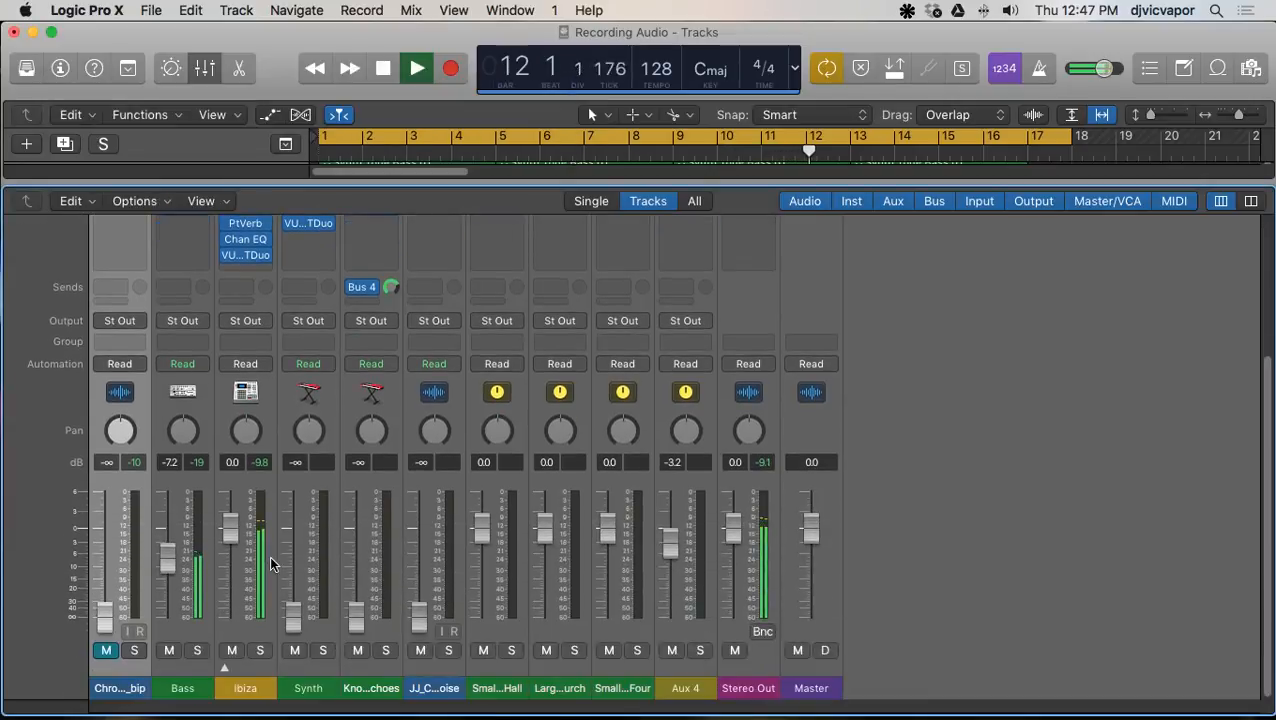
drag(167, 558, 167, 551)
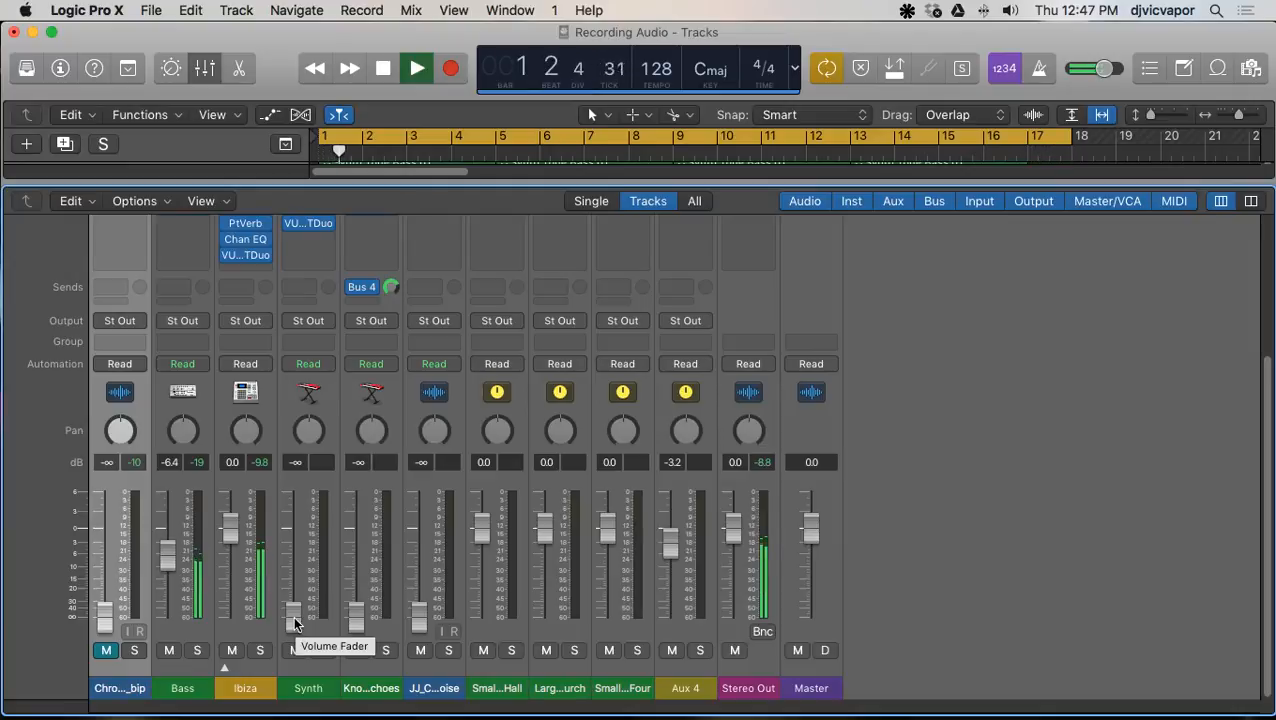
drag(293, 615, 293, 554)
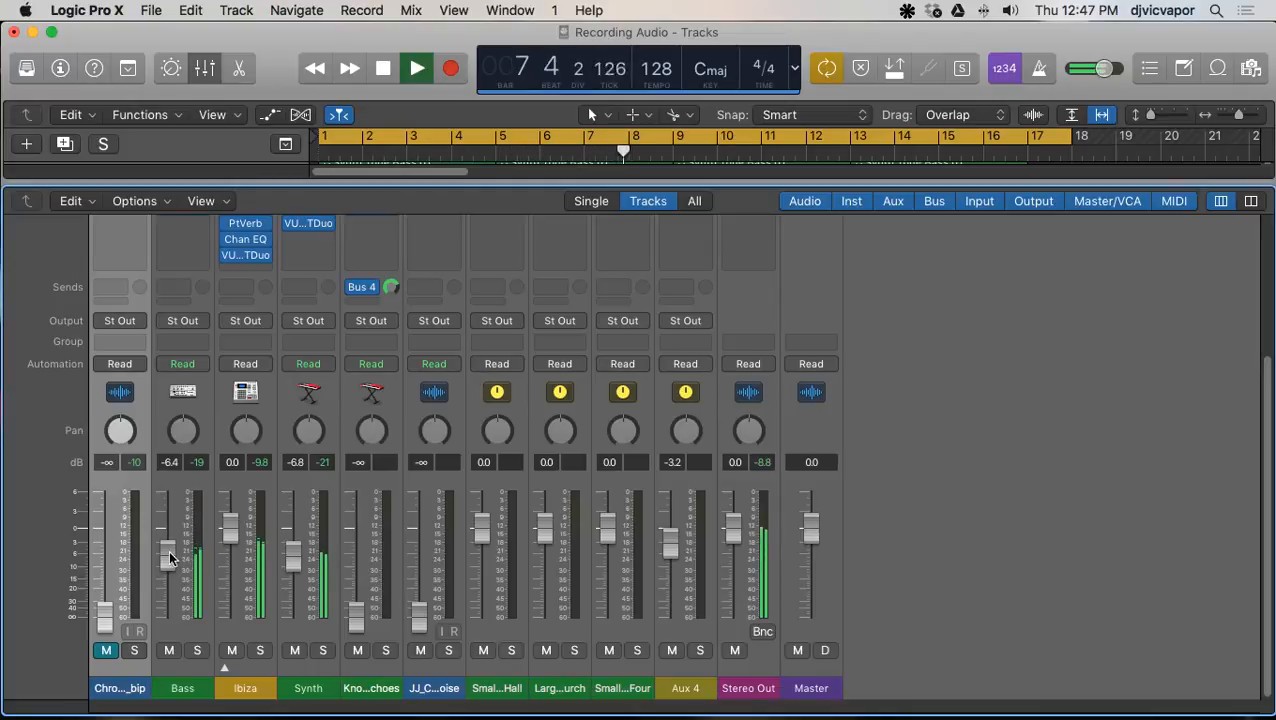
Step: While the song plays, set the Synth channel's volume fader to -5.6 dB and the Bass channel's fader to -7.0 dB
drag(170, 558, 168, 544)
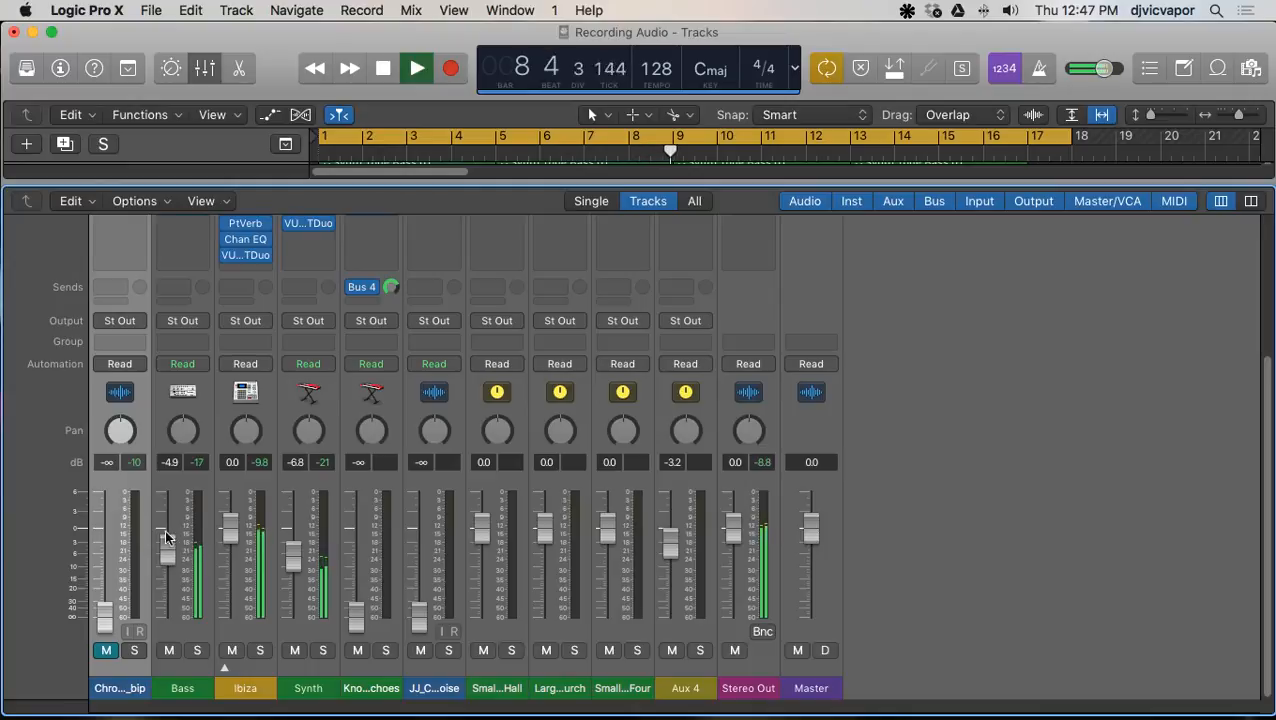
drag(293, 552, 293, 547)
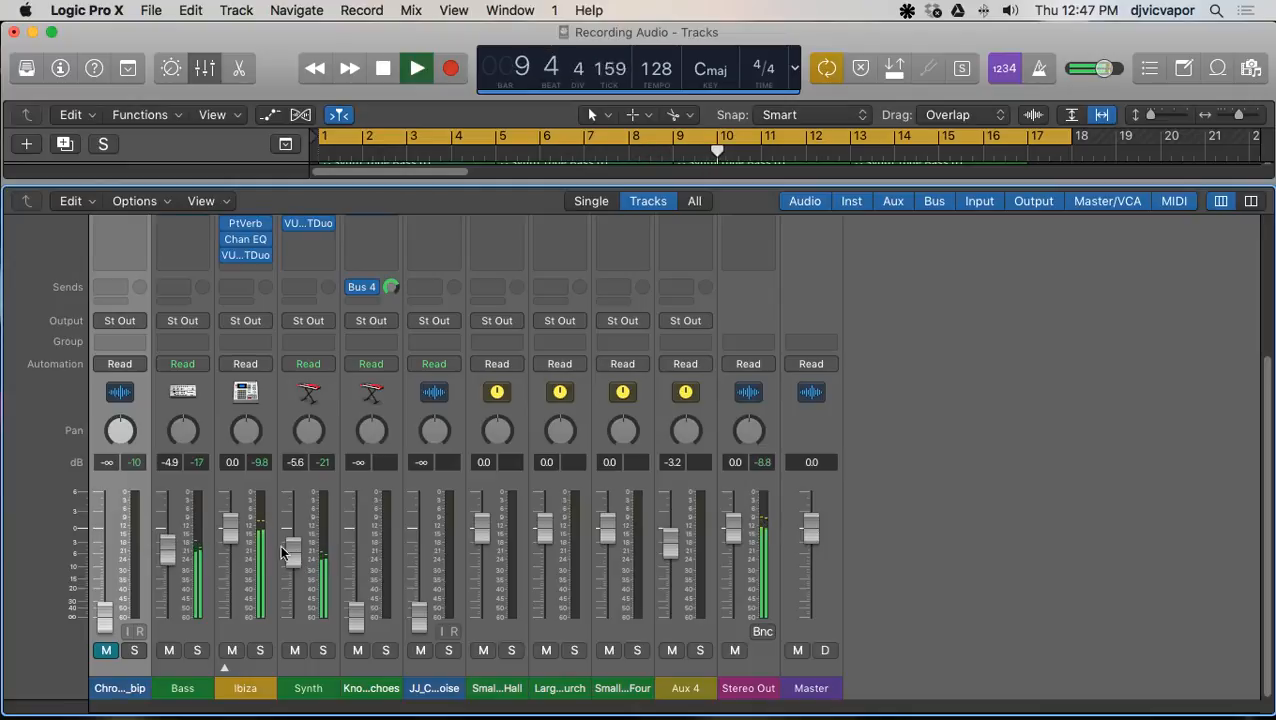
drag(169, 552, 169, 562)
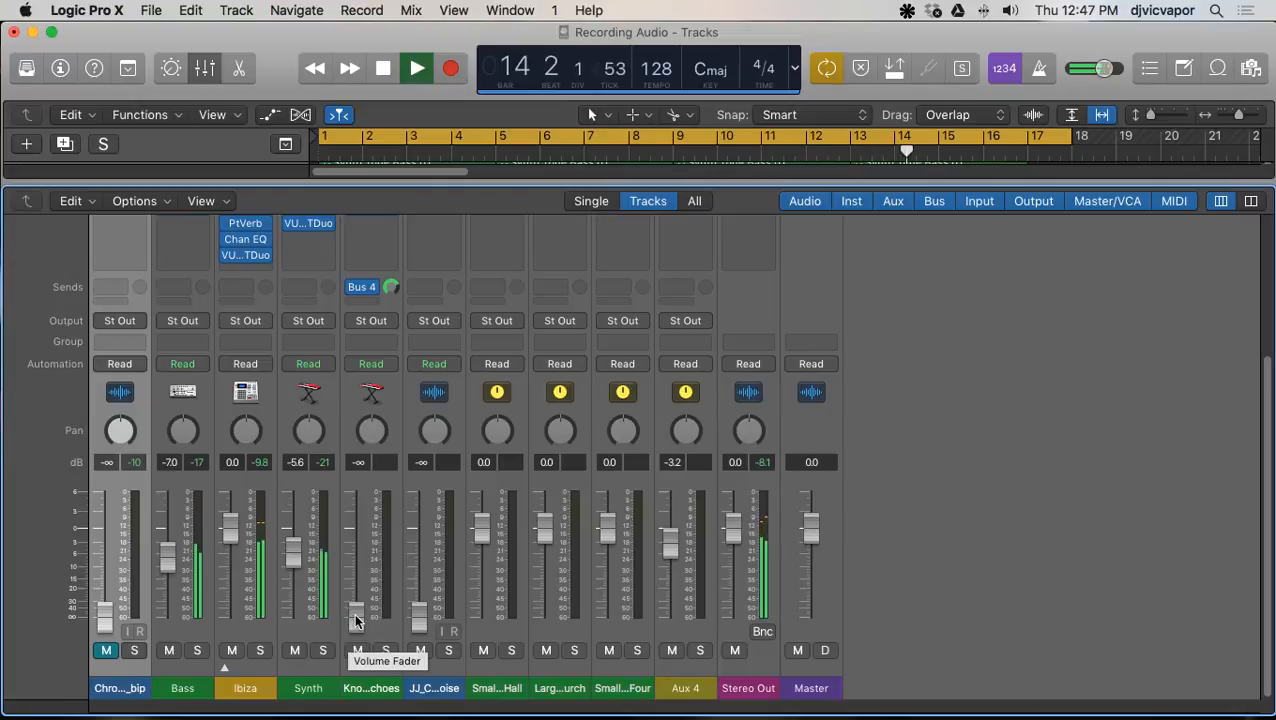
Step: Raise the Kno...choes channel's volume fader to -13.8 dB and the JJ_C...oise fader to -15.6 dB, then stop playback
drag(357, 620, 357, 578)
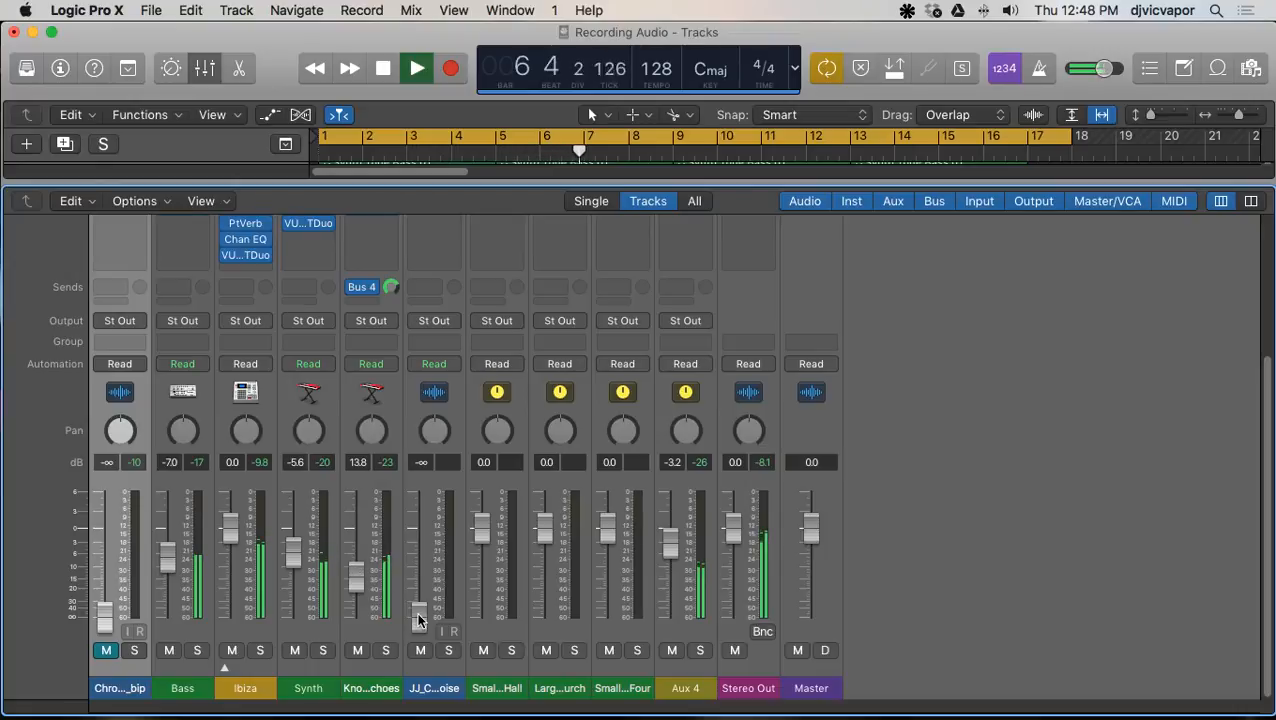
drag(420, 621, 420, 576)
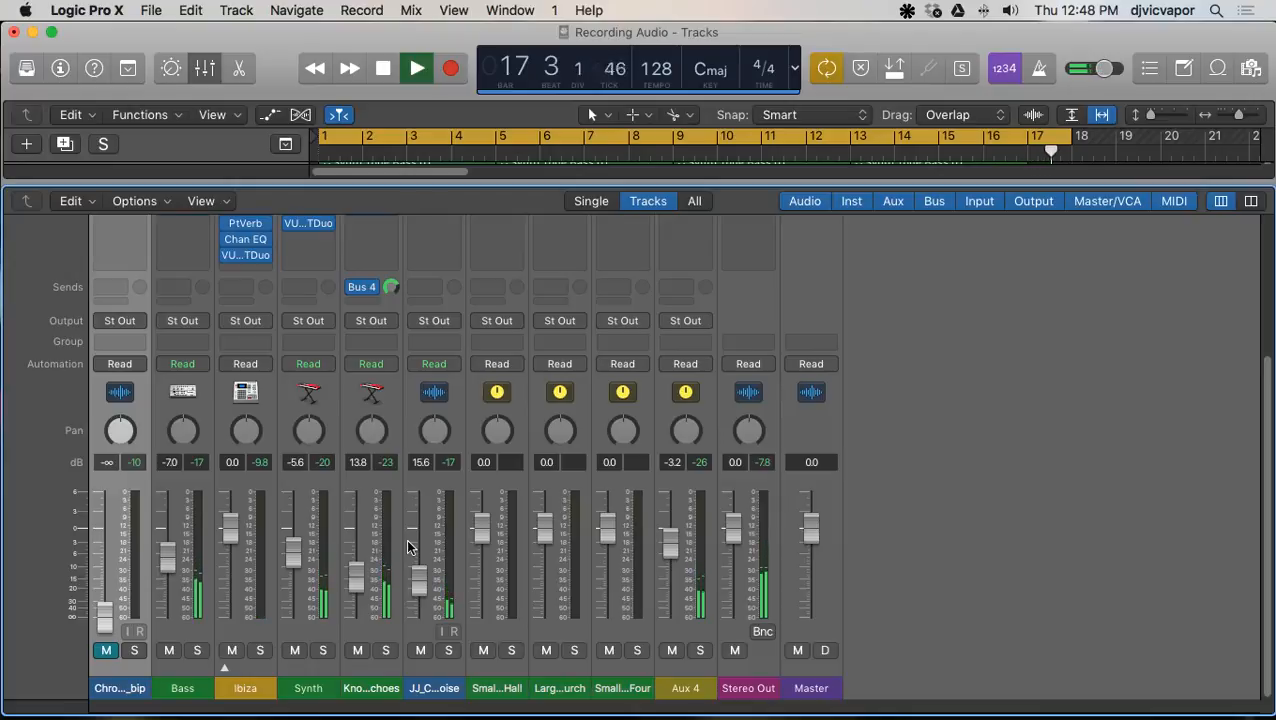
key(space)
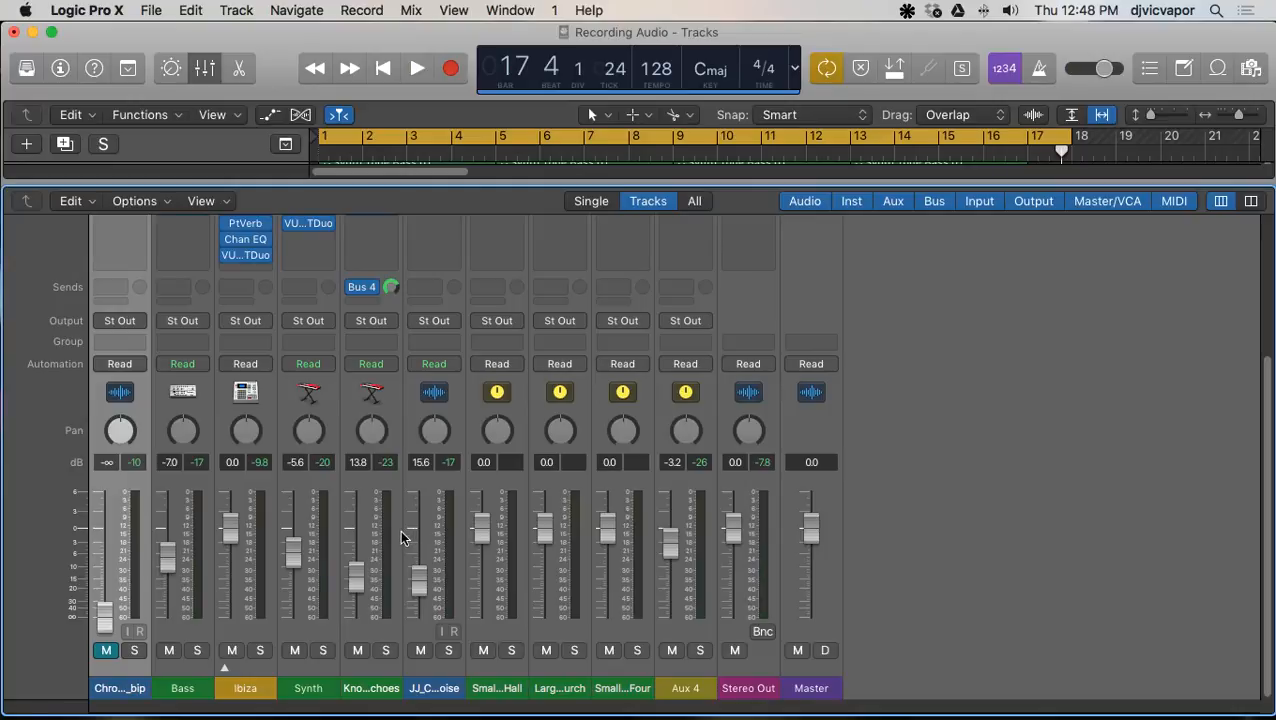
Step: Solo the Ibiza channel and start playback
scroll(401, 537, up, 3)
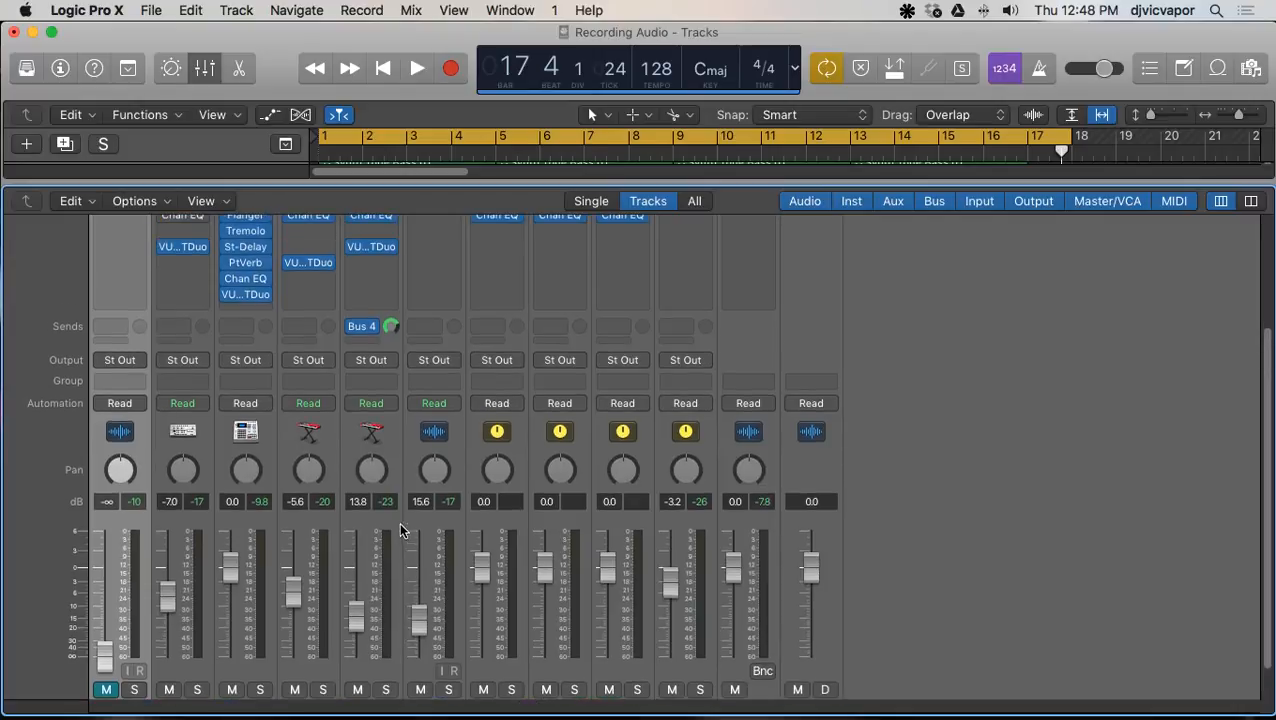
scroll(396, 549, up, 5)
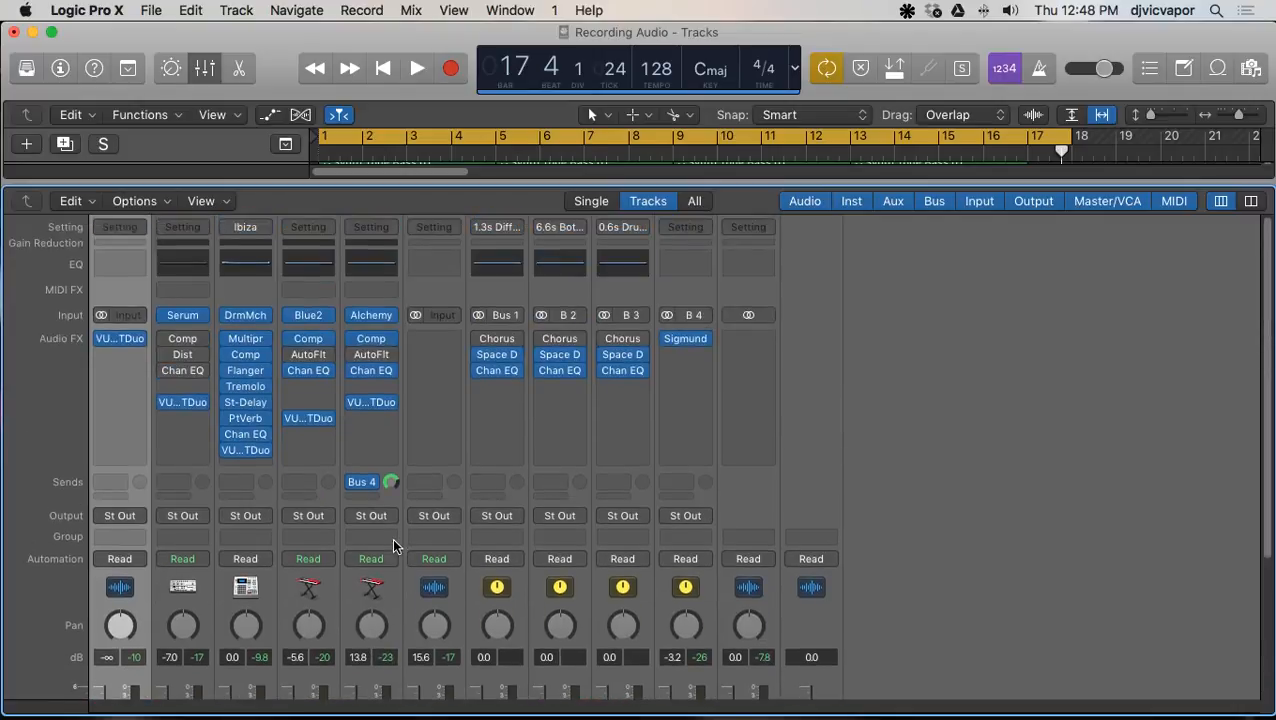
scroll(393, 546, down, 6)
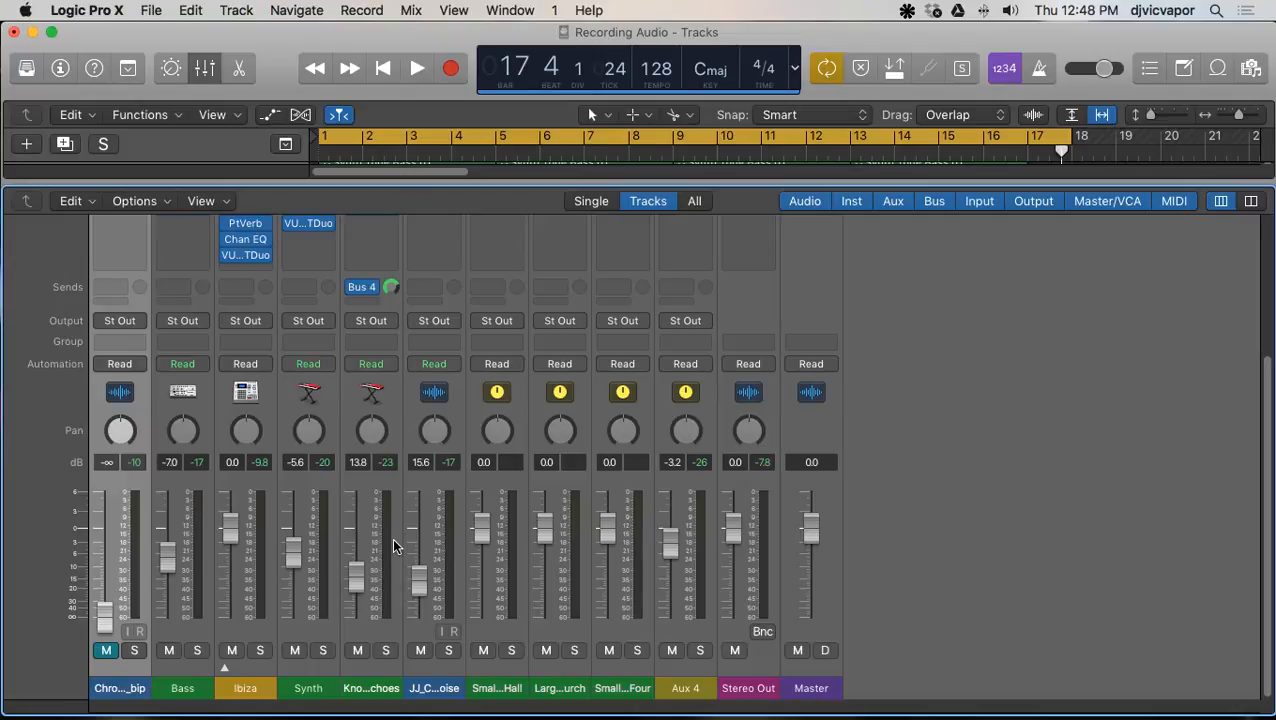
click(259, 651)
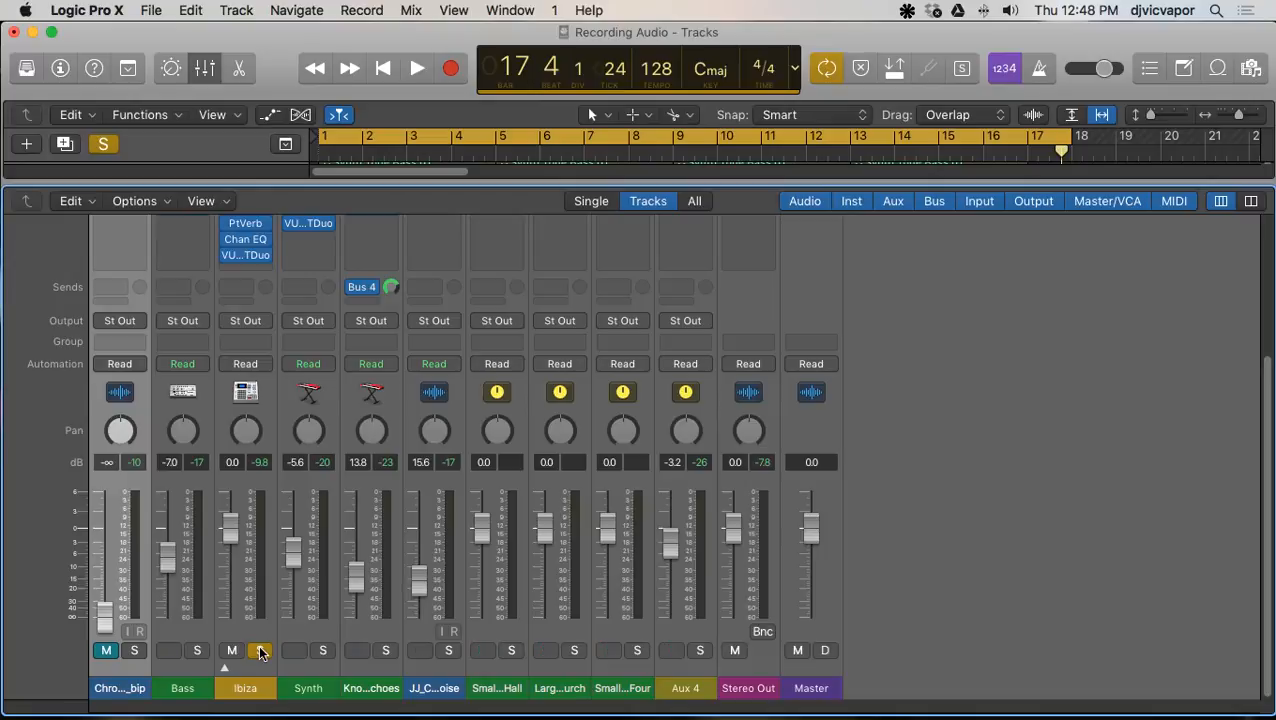
key(space)
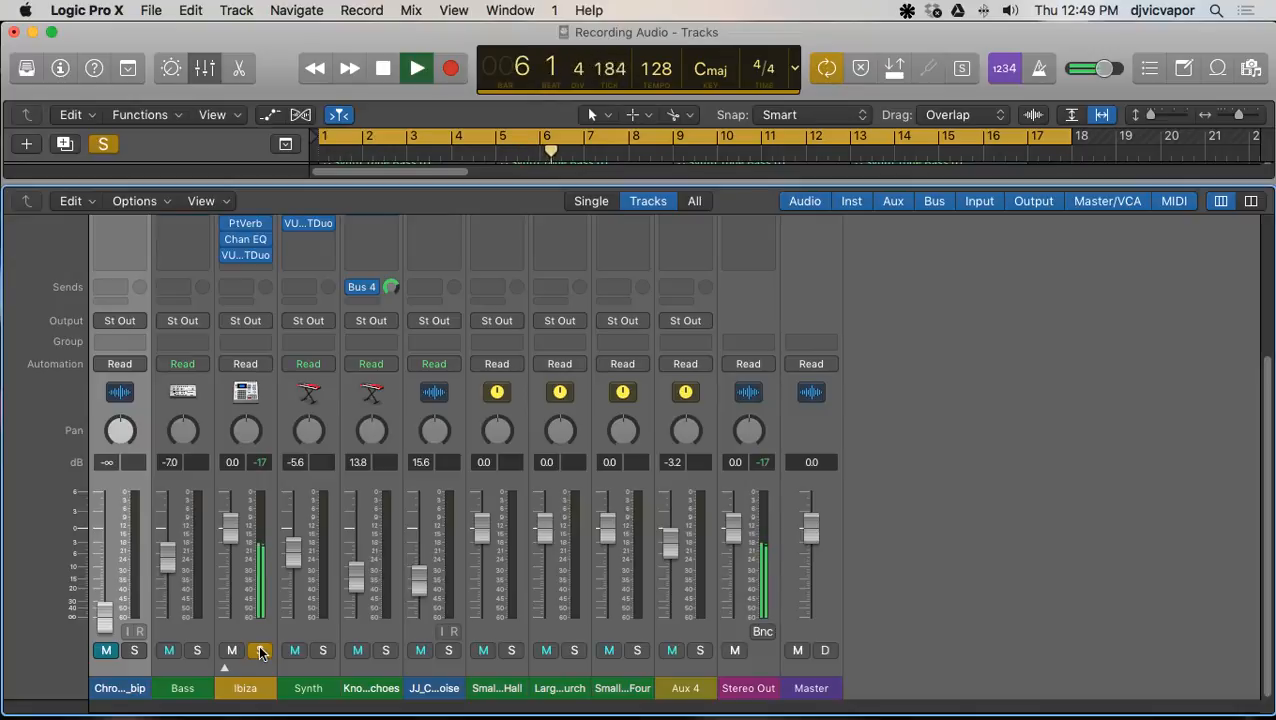
Step: Open the Ibiza channel's Channel EQ and set its low cut band to 23 Hz with a Q of 1.10
scroll(256, 550, up, 5)
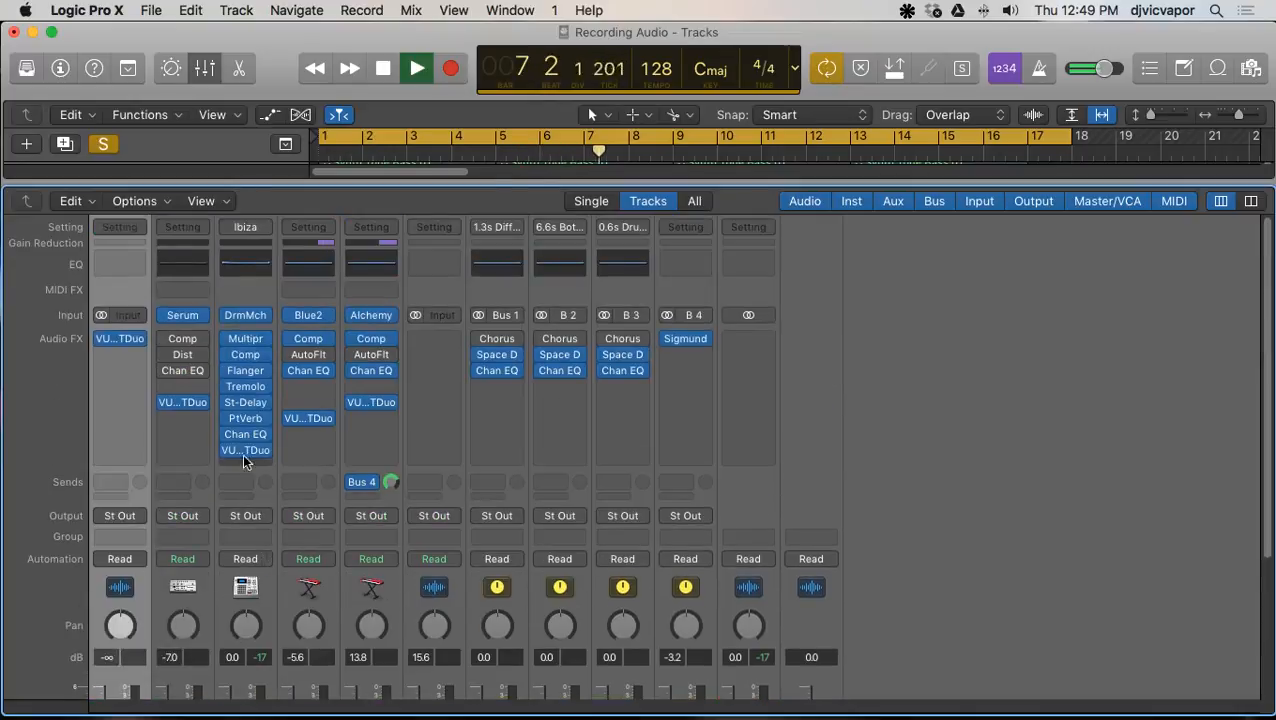
mouse_move(245, 436)
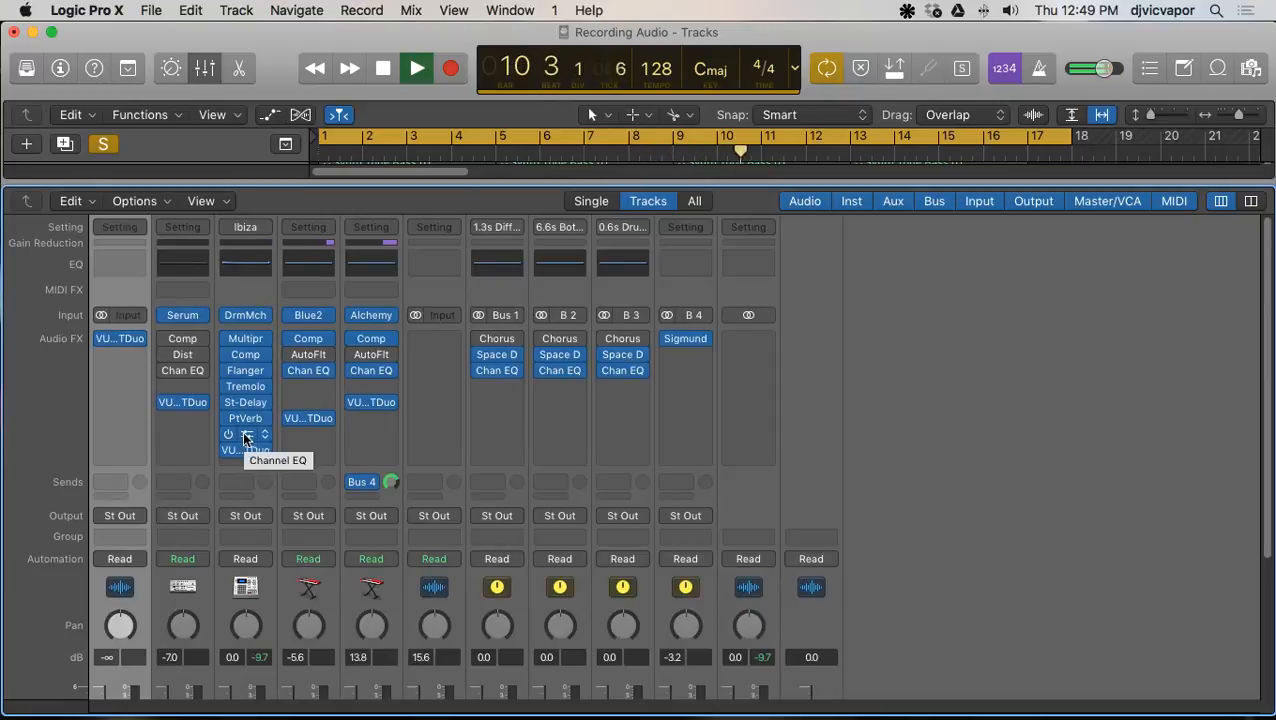
click(245, 436)
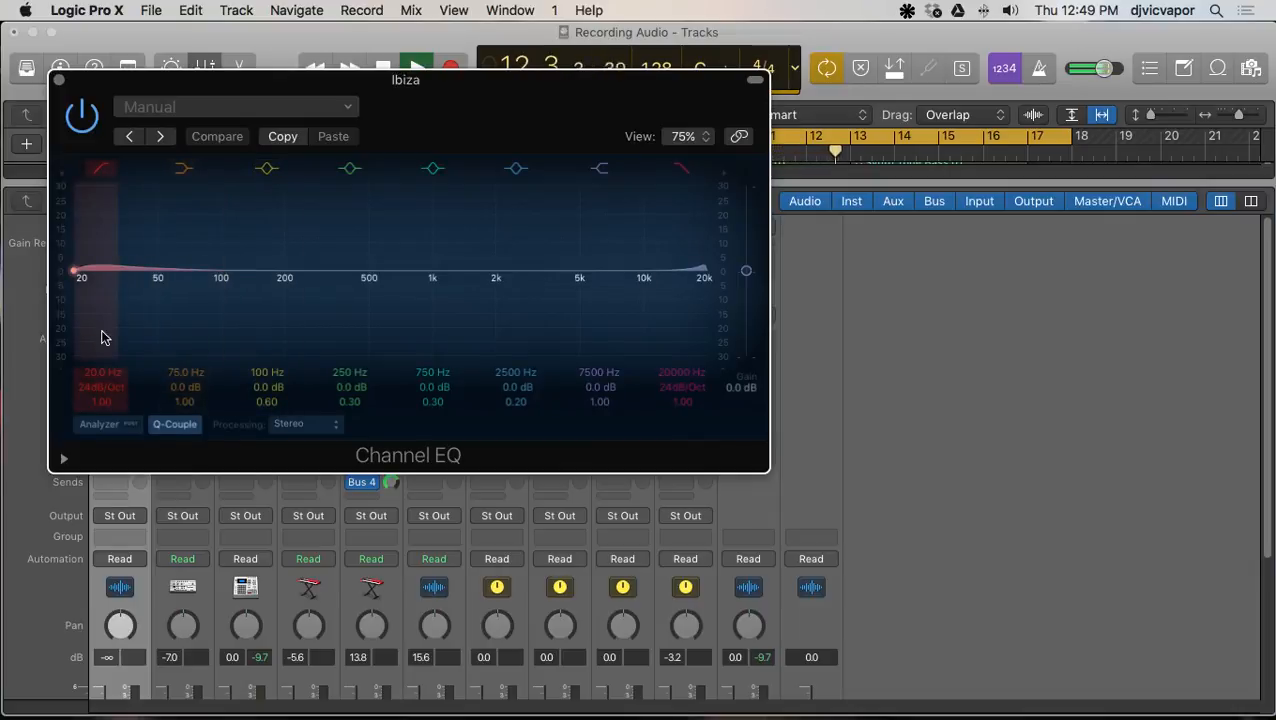
drag(74, 273, 84, 274)
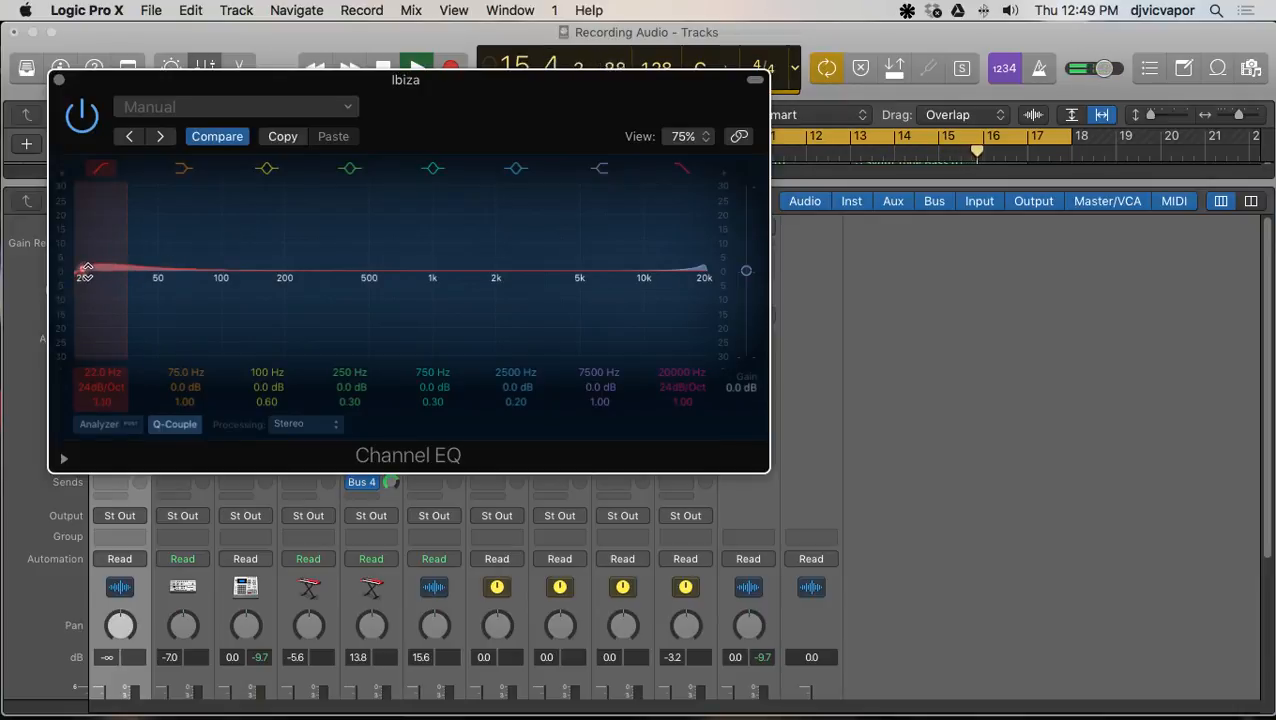
drag(87, 272, 90, 272)
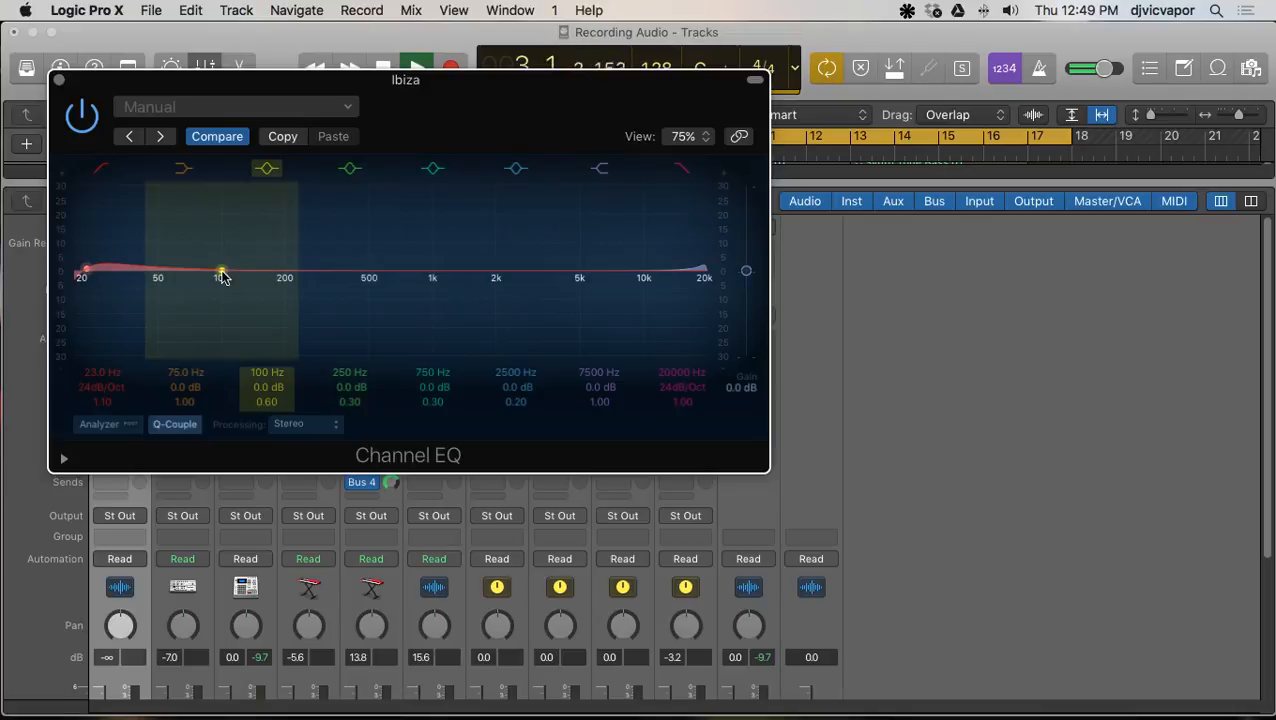
Step: Set a -4.5 dB dip at 124 Hz with Q 1.40 and a high cut at 9600 Hz with Q 0.41, and close the EQ
drag(221, 277, 244, 292)
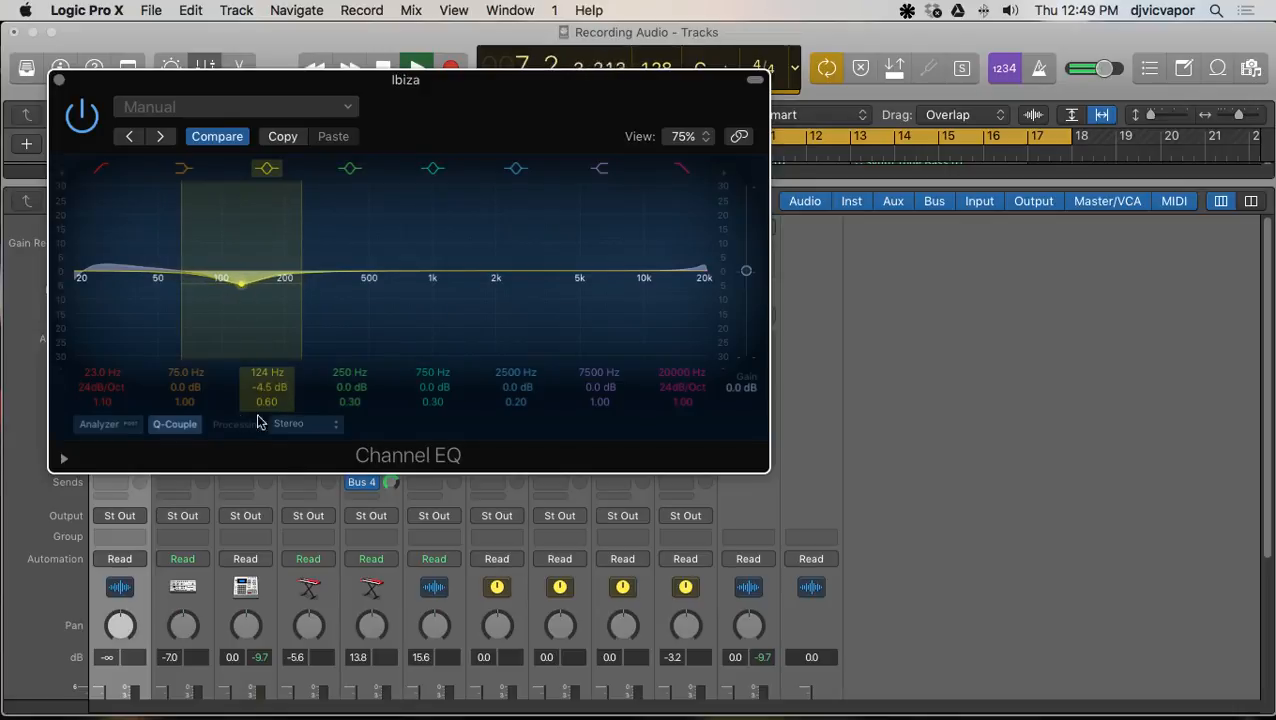
drag(258, 407, 258, 389)
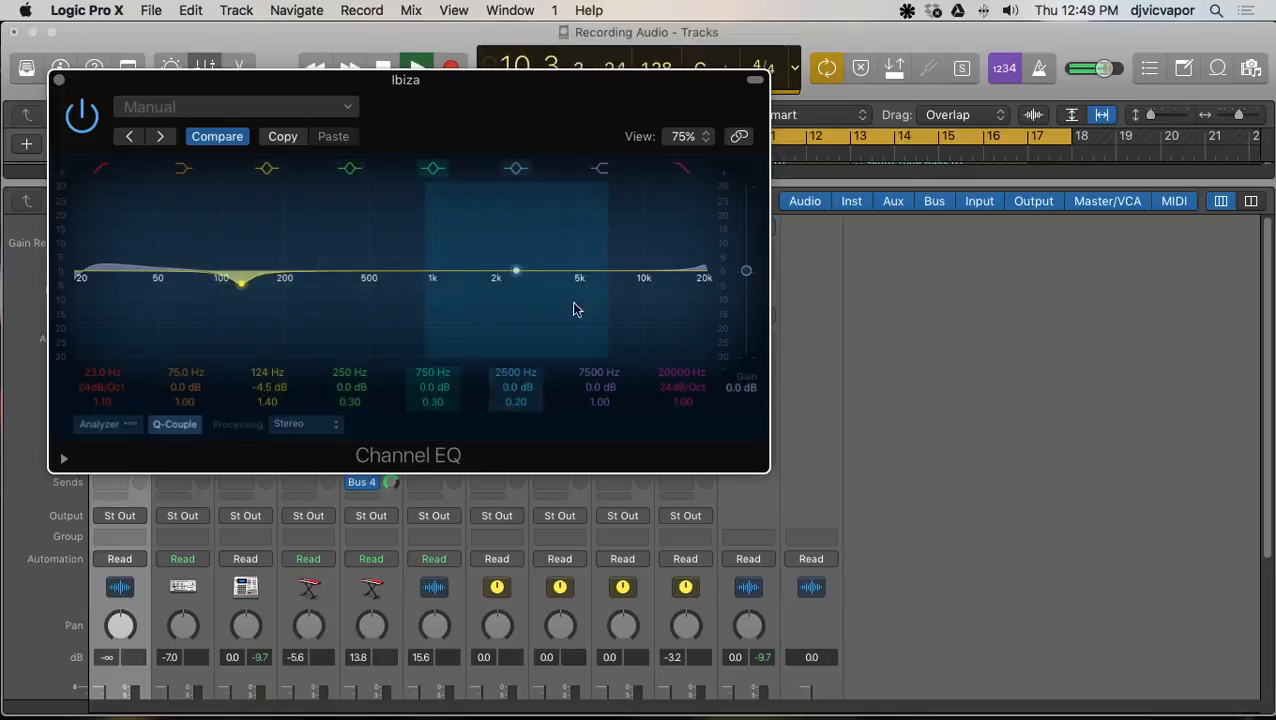
drag(706, 276, 635, 299)
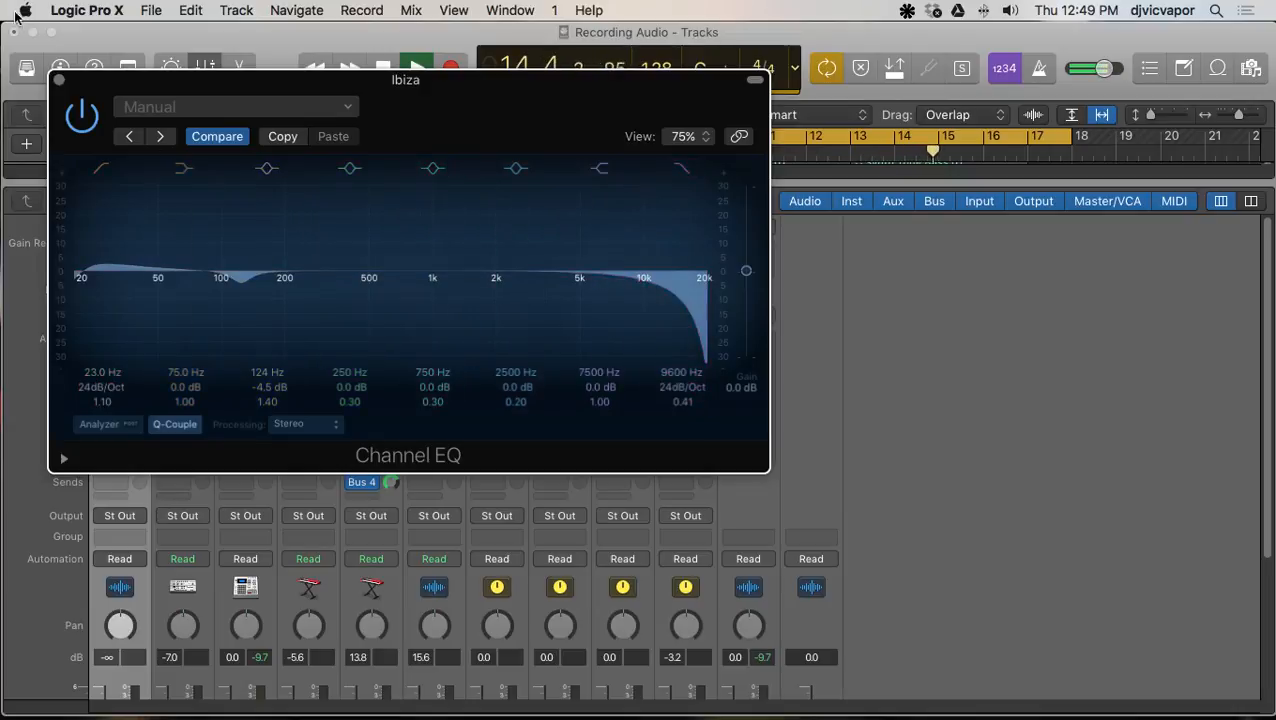
key(super+w)
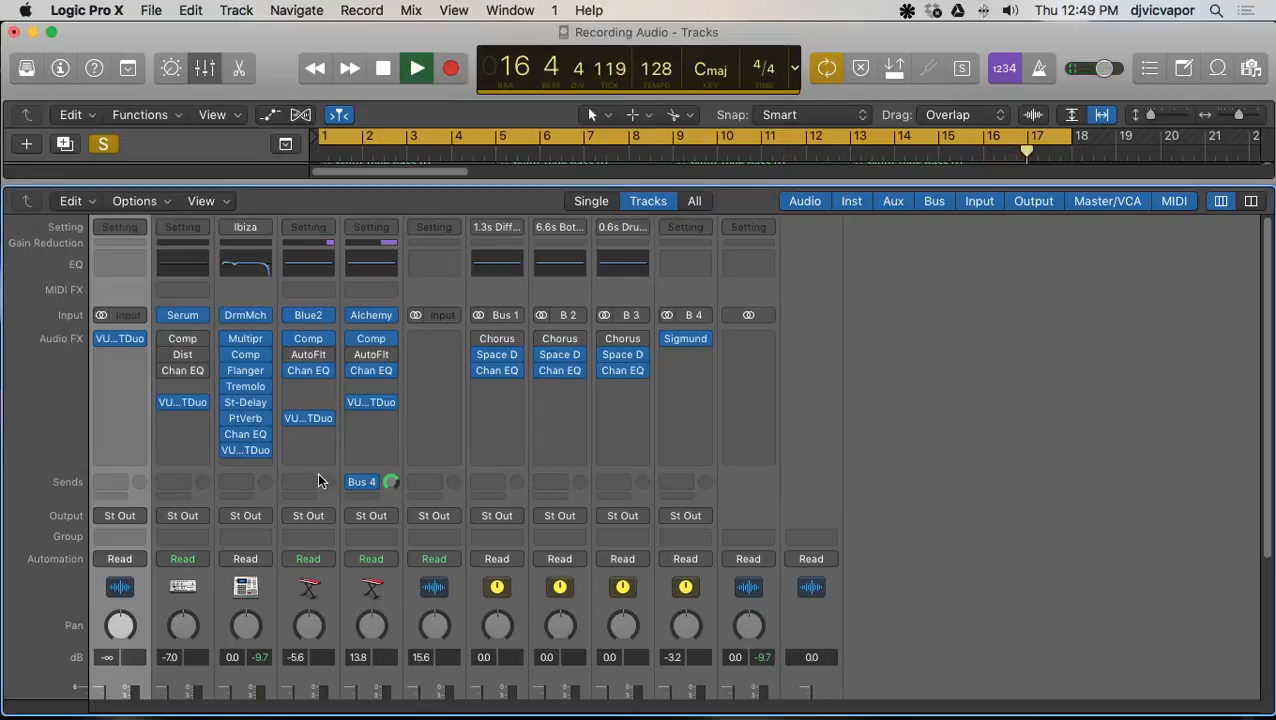
Step: Bypass the Ibiza channel's Multipressor and Flanger, and compare the sound with the Tremolo off and back on
scroll(317, 479, down, 5)
scroll(317, 479, up, 5)
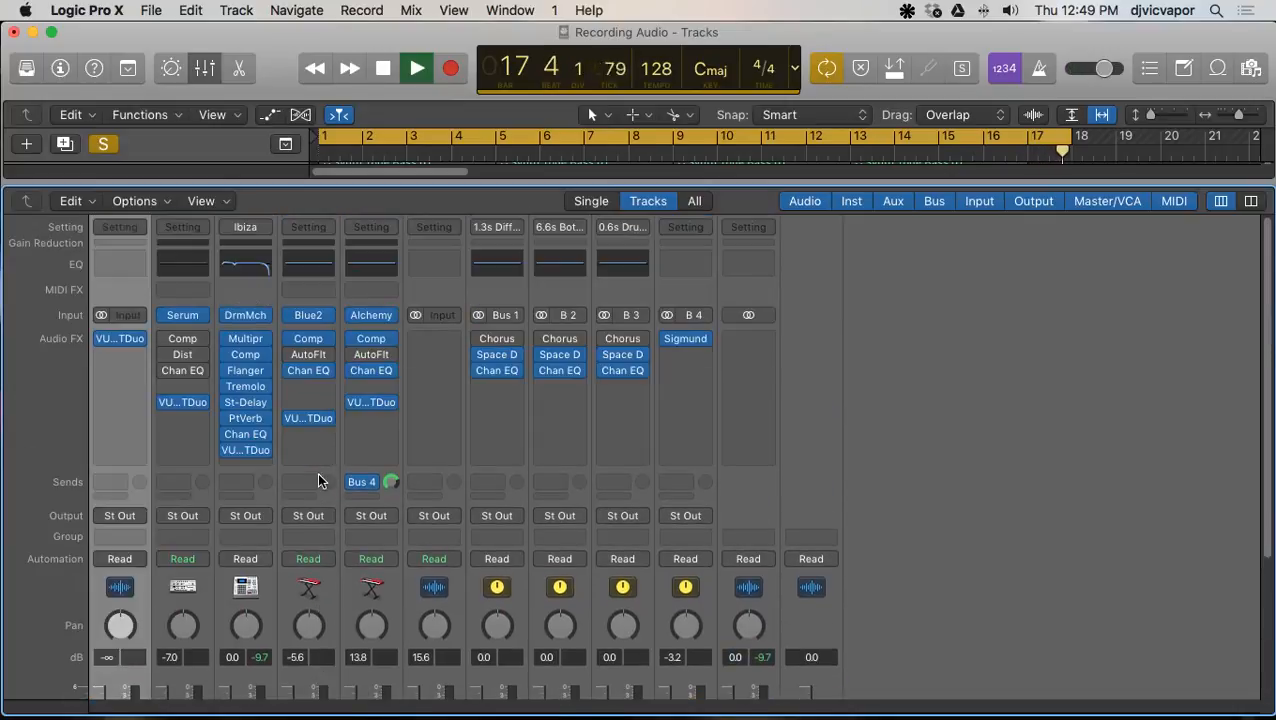
click(229, 340)
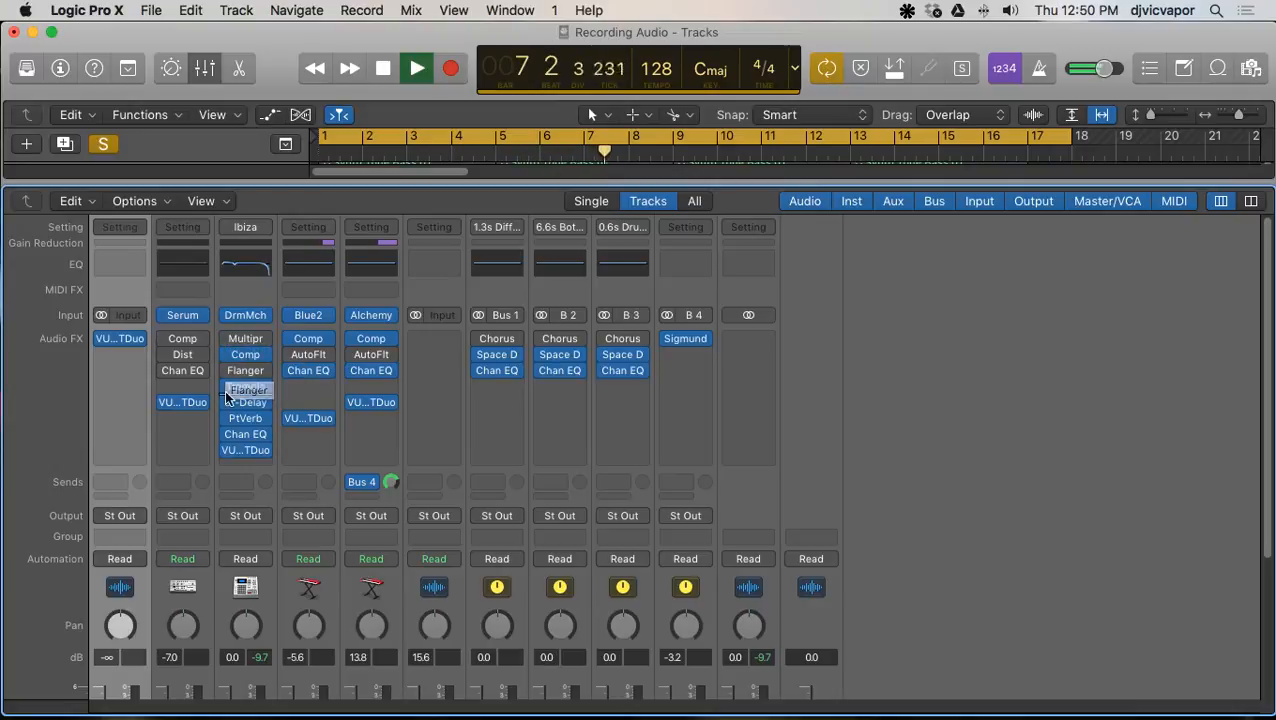
click(229, 386)
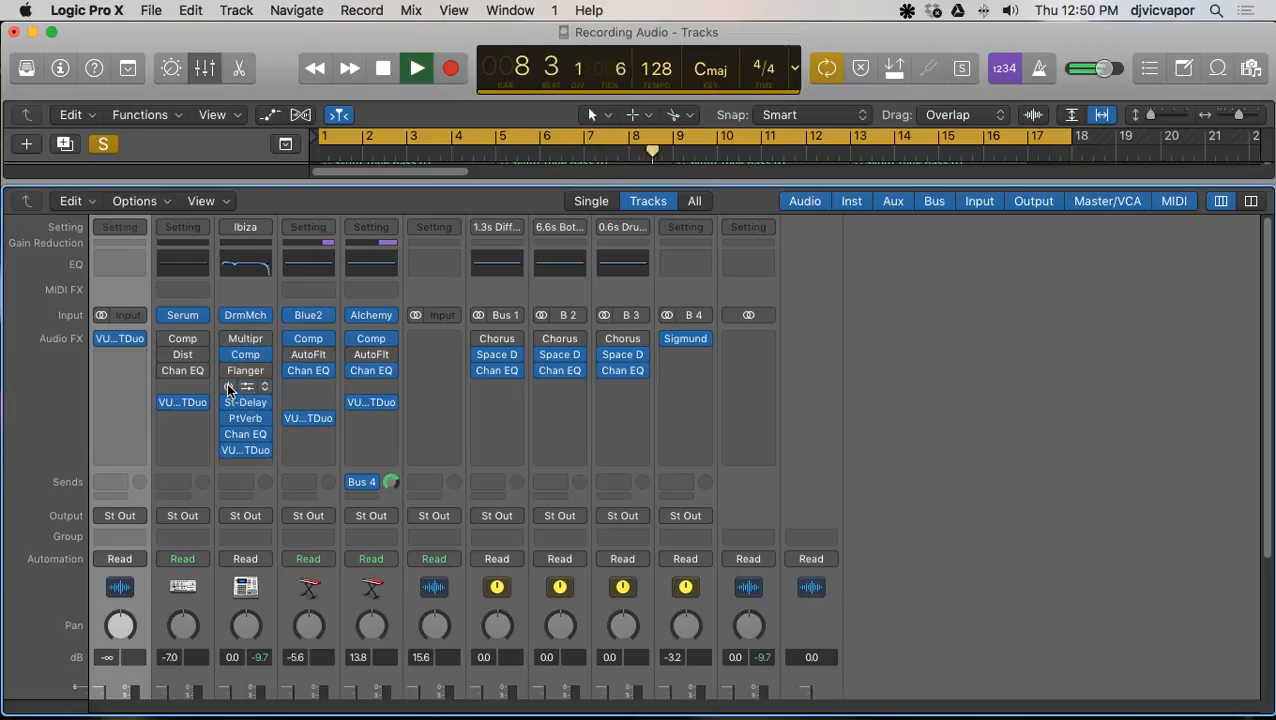
scroll(228, 390, down, 2)
scroll(228, 390, down, 5)
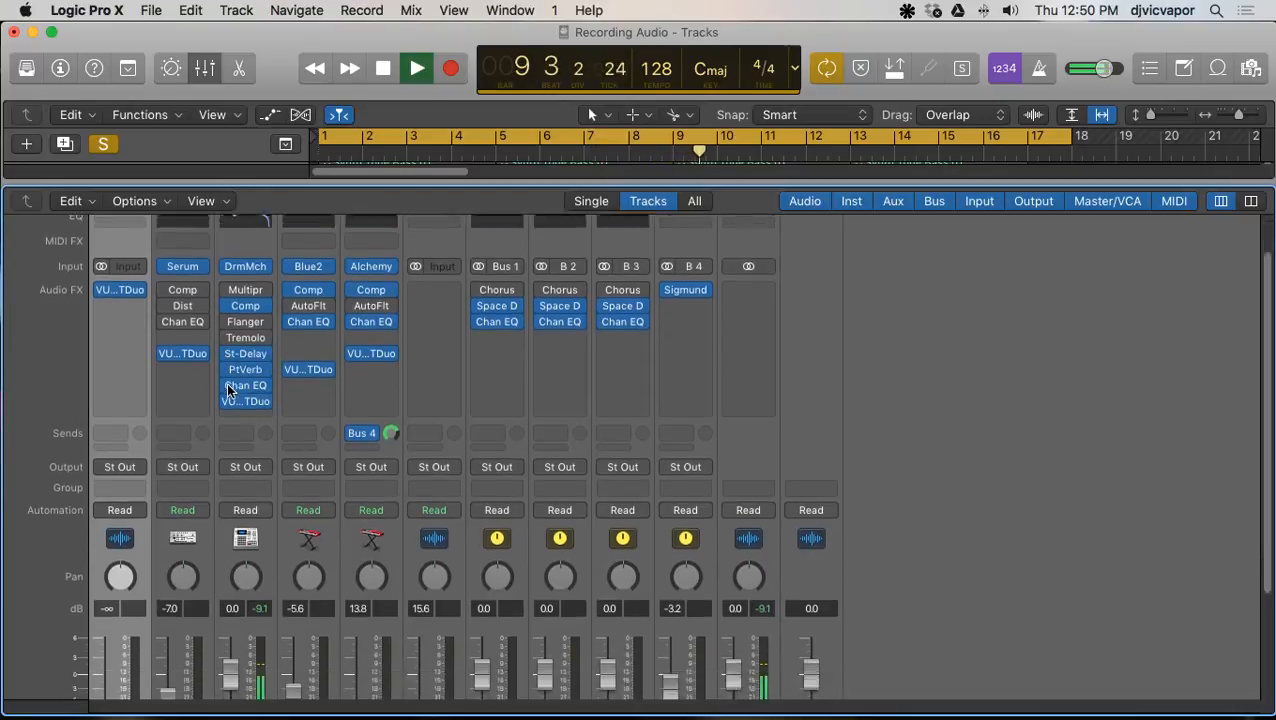
scroll(228, 390, up, 6)
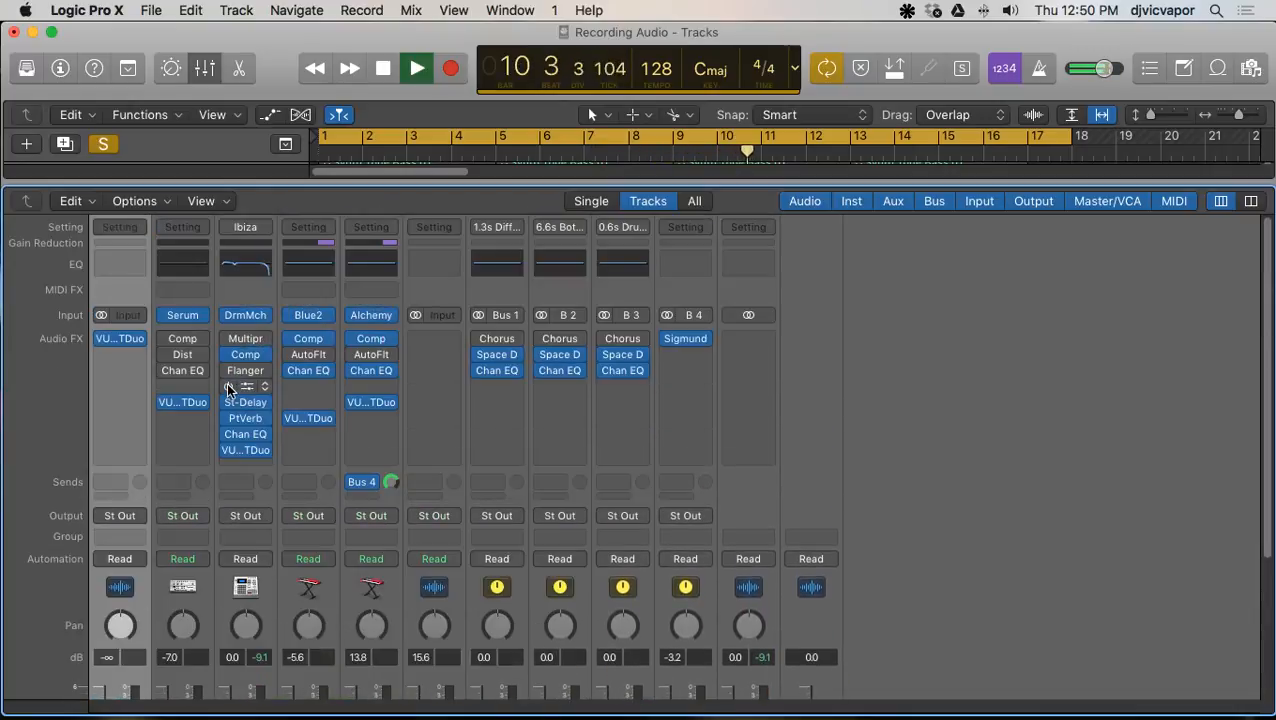
mouse_move(228, 388)
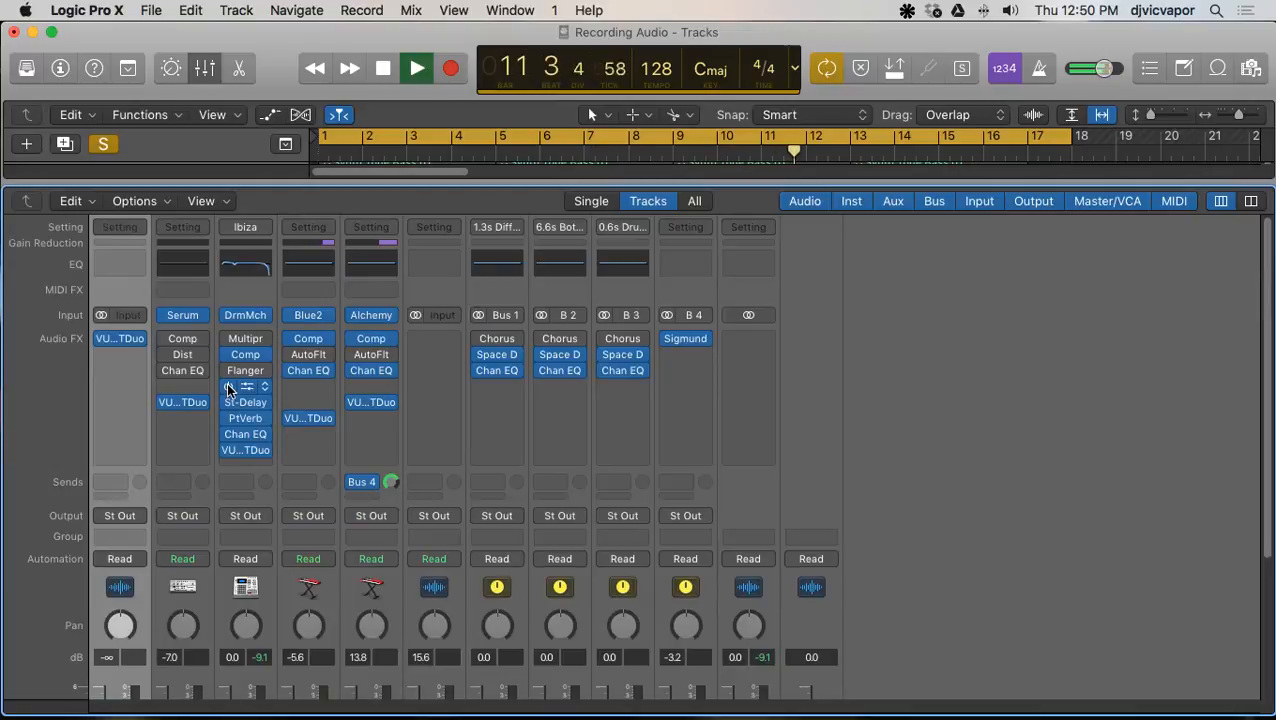
click(229, 387)
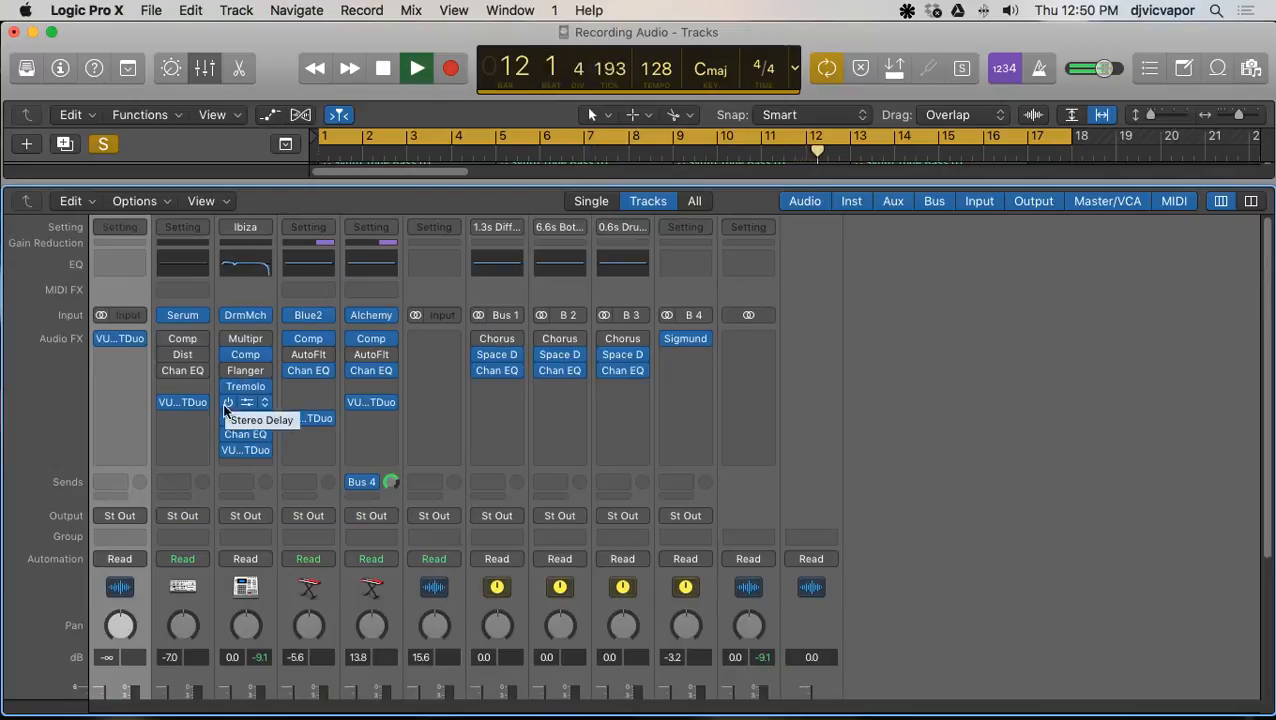
Step: Open the Ibiza channel's Compressor, lower its threshold during playback, and close the plug-in
click(245, 357)
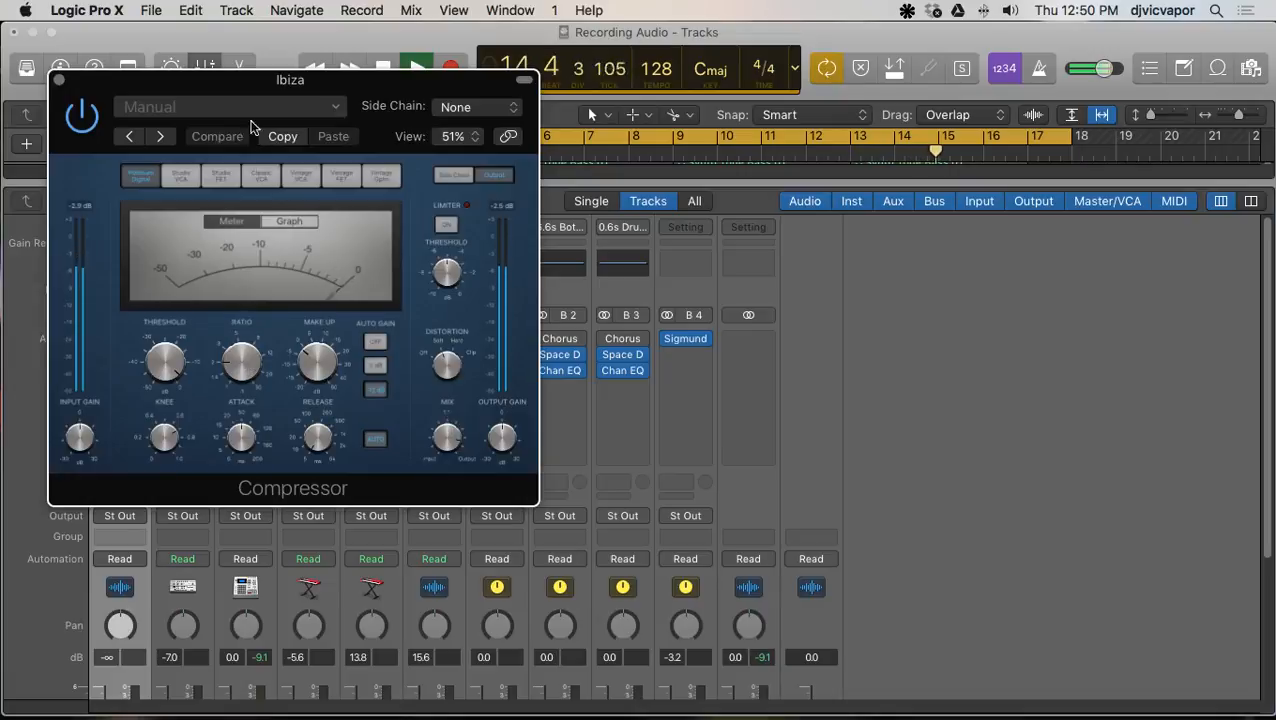
drag(237, 87, 562, 136)
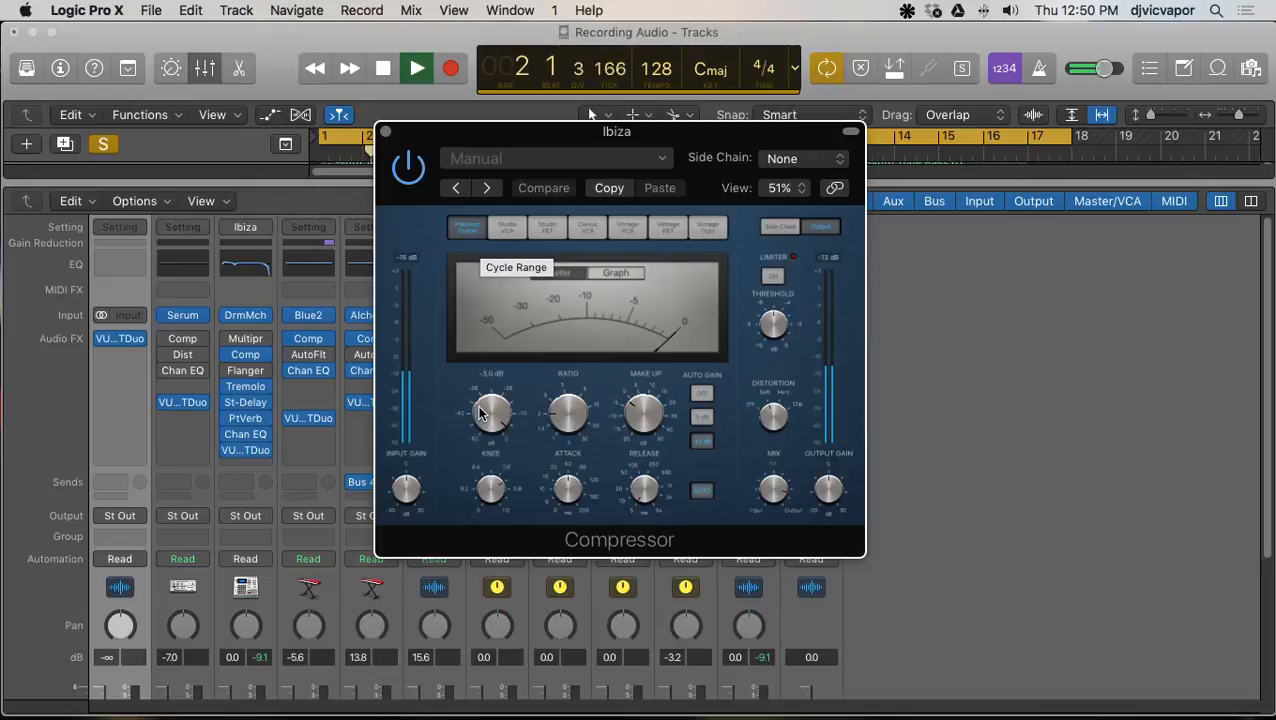
mouse_move(479, 411)
mouse_down()
mouse_move(489, 455)
mouse_move(496, 424)
mouse_up()
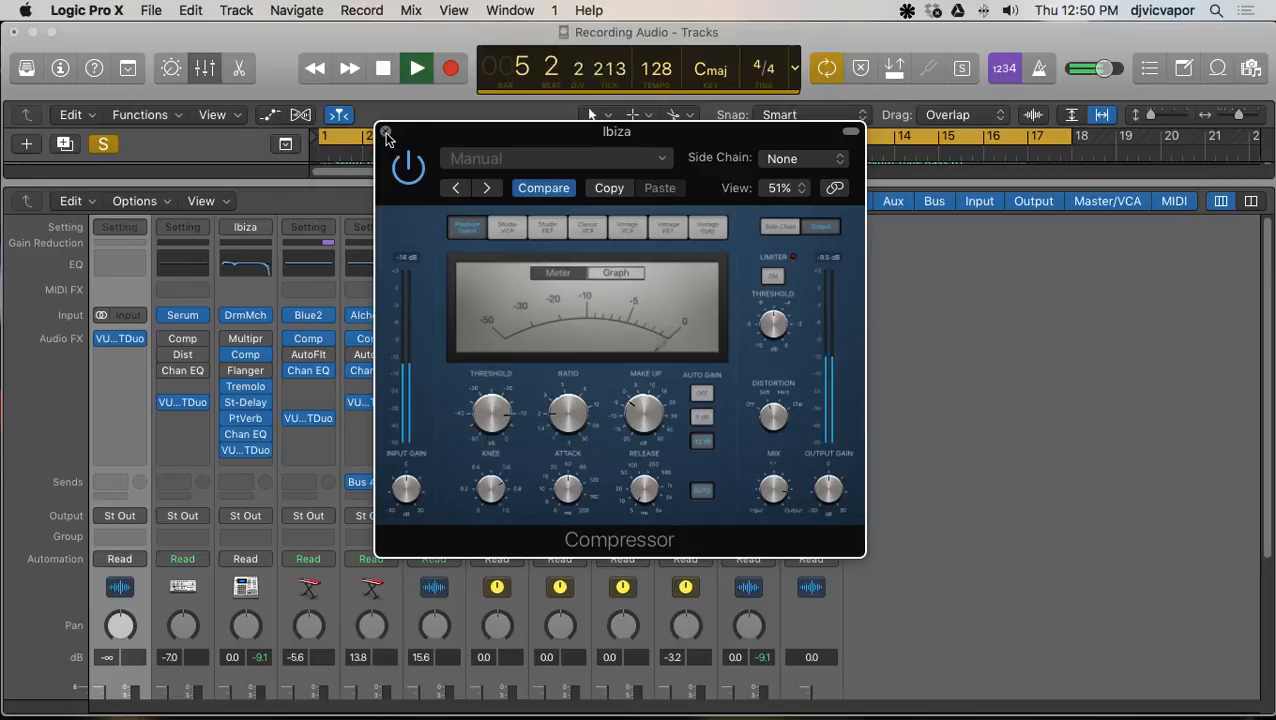
key(super+w)
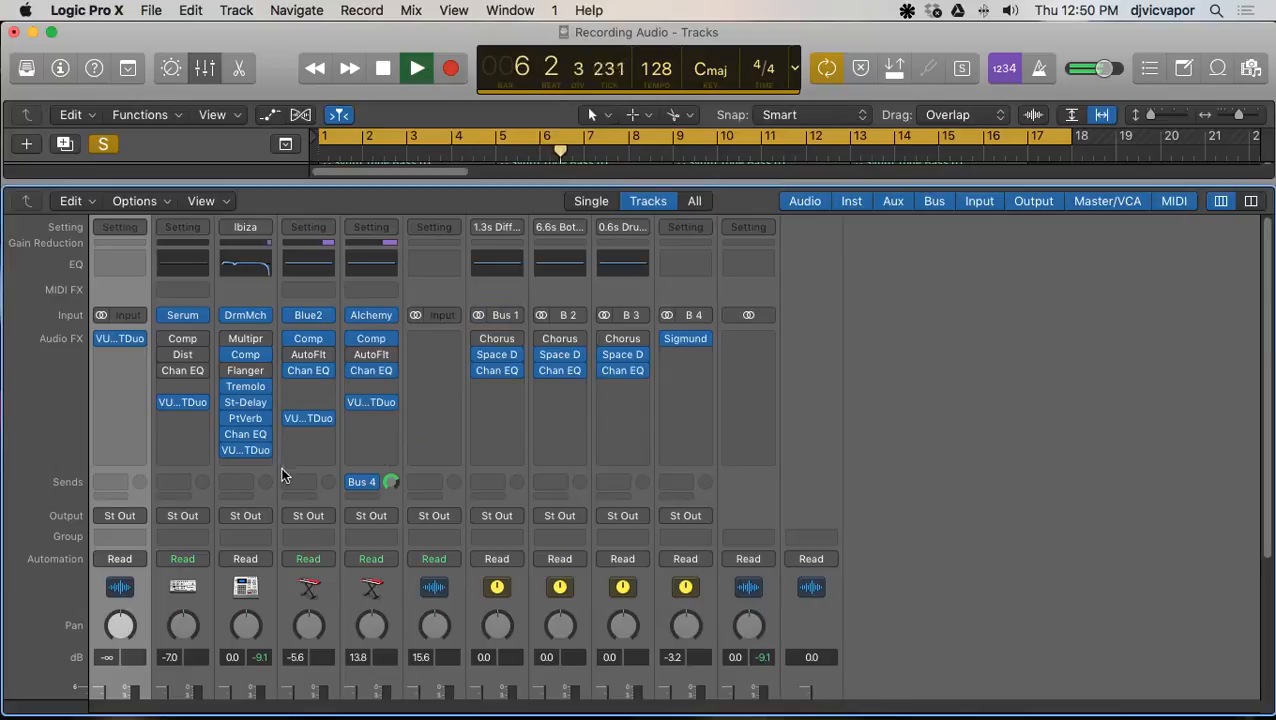
Step: Turn off solo on the Ibiza channel and check its level against the other tracks in the full mix
scroll(276, 465, down, 10)
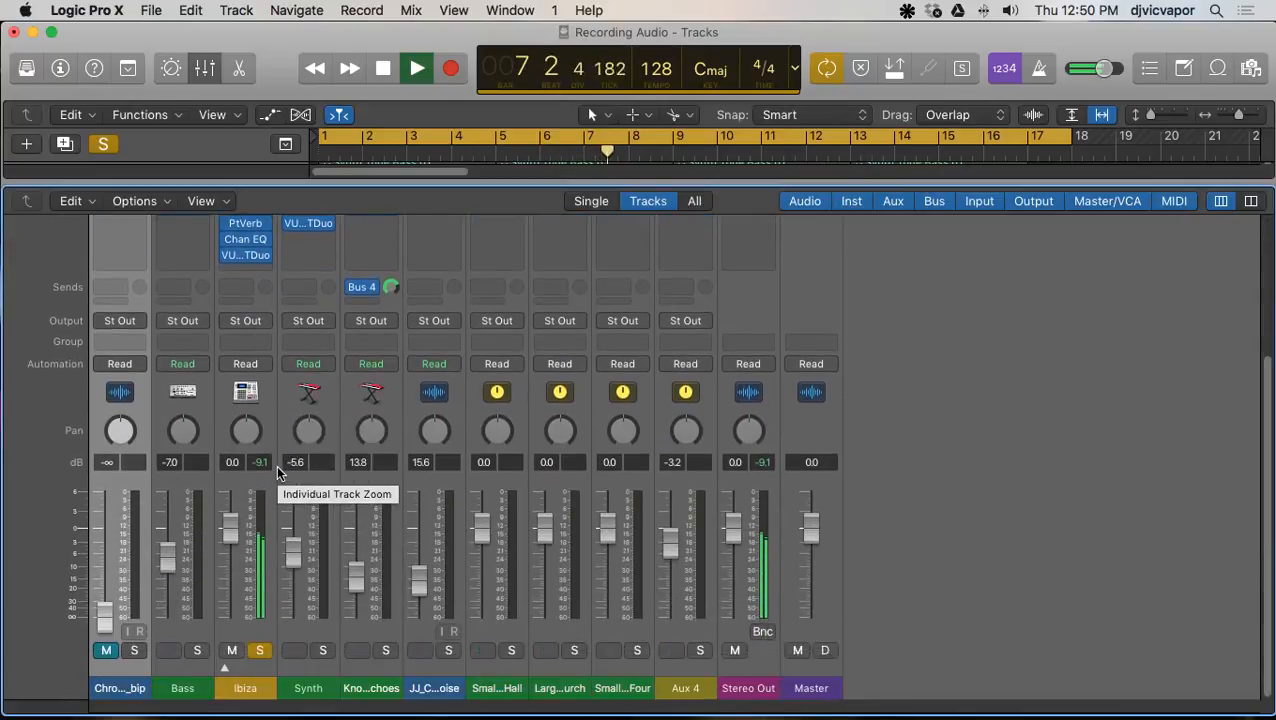
click(260, 650)
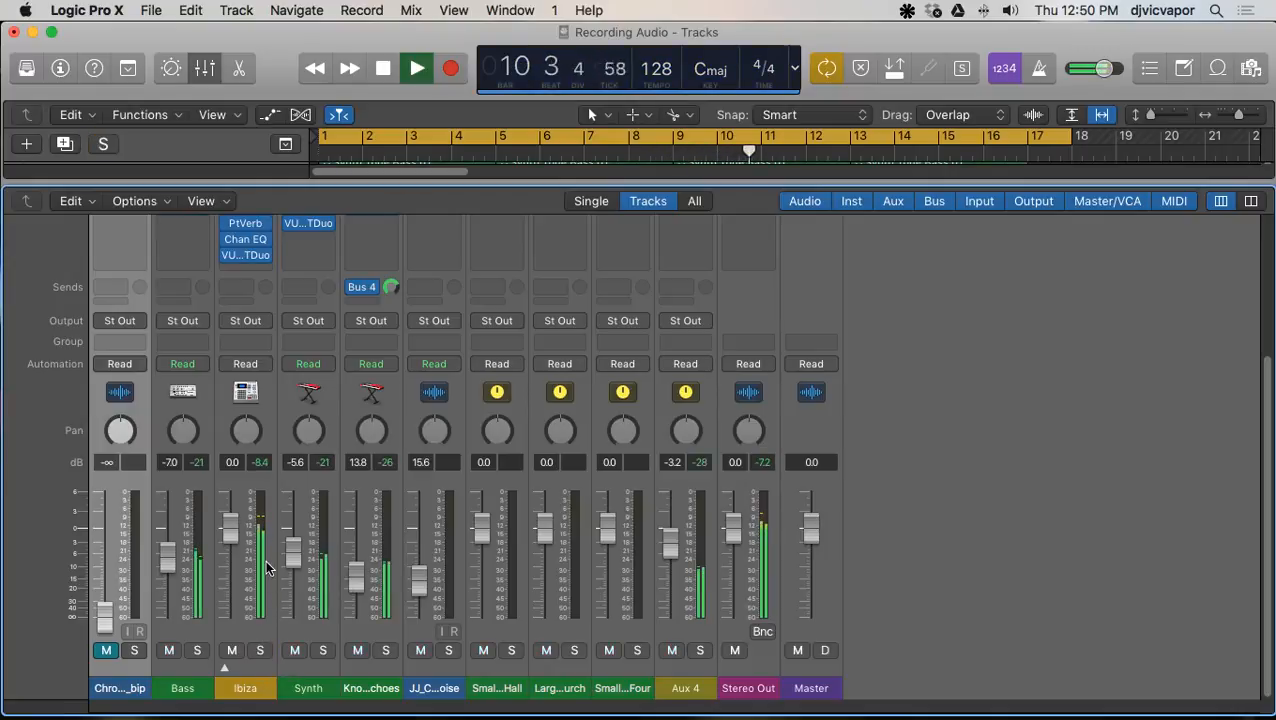
scroll(265, 567, up, 4)
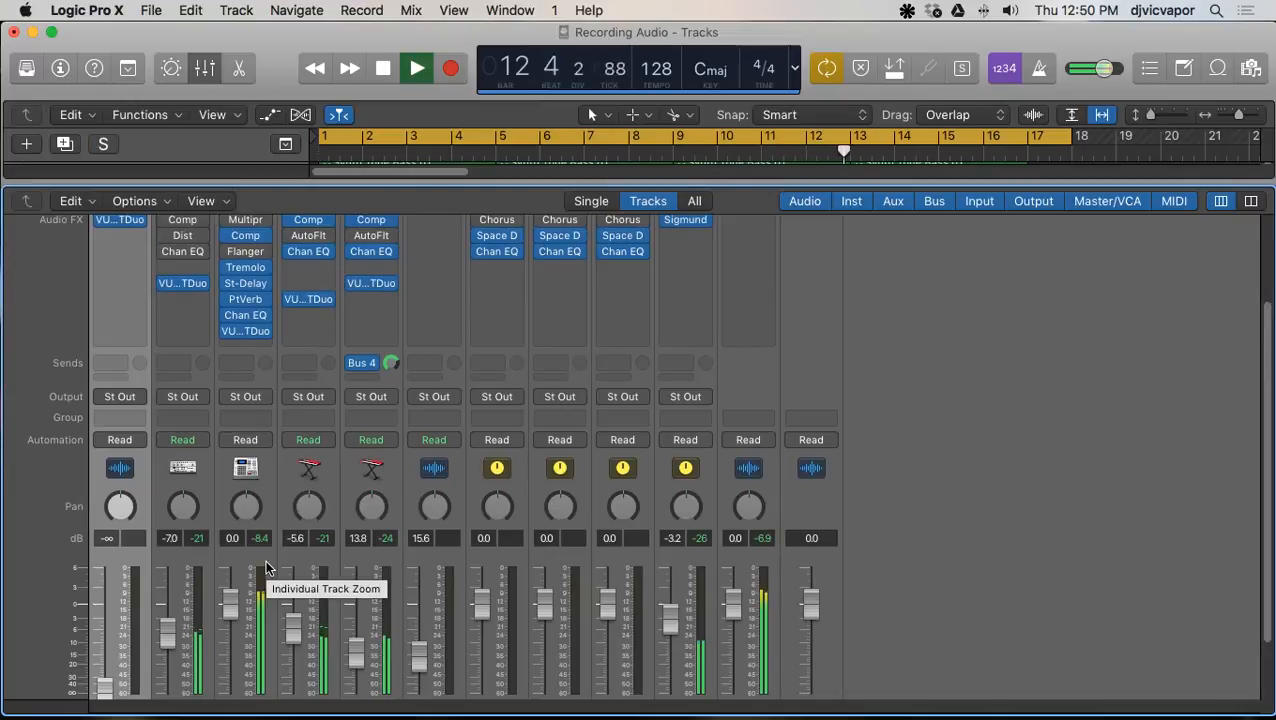
scroll(265, 567, up, 4)
scroll(265, 567, down, 8)
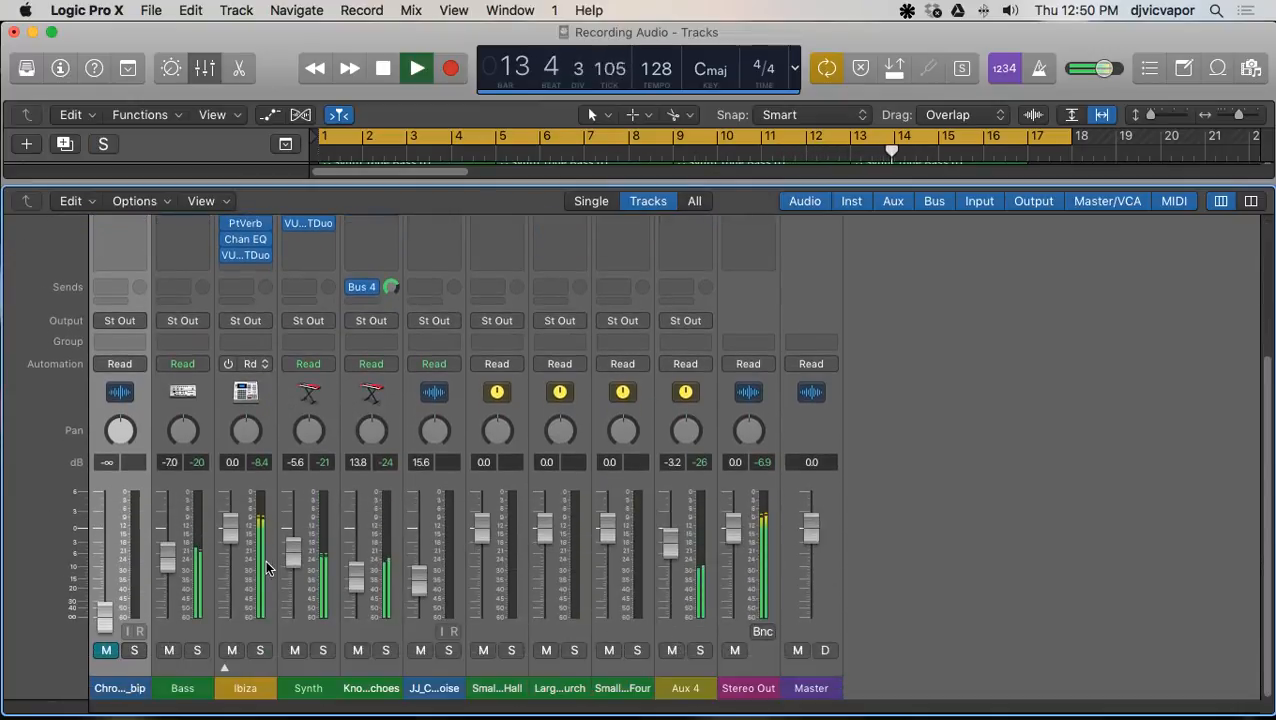
Step: Solo the Bass, enable its Channel EQ, and turn on a 24 dB/Oct low cut at 30 Hz with Q 0.79
click(198, 651)
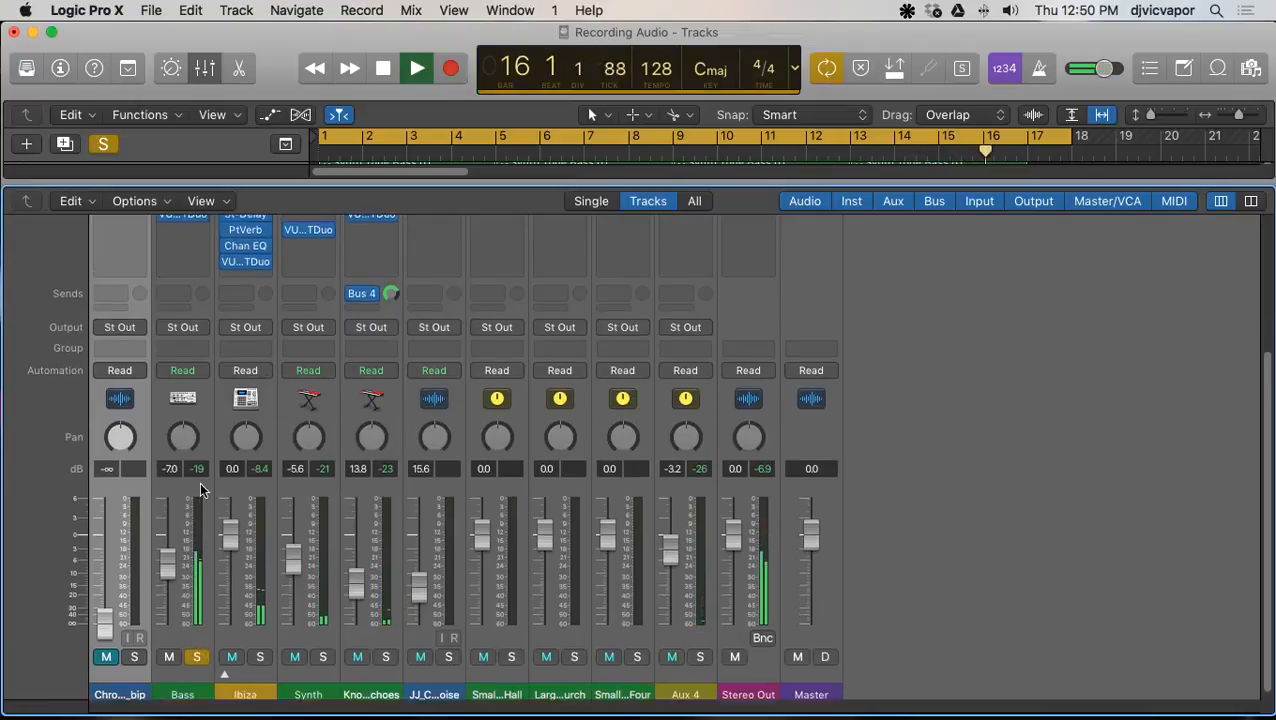
scroll(200, 490, up, 8)
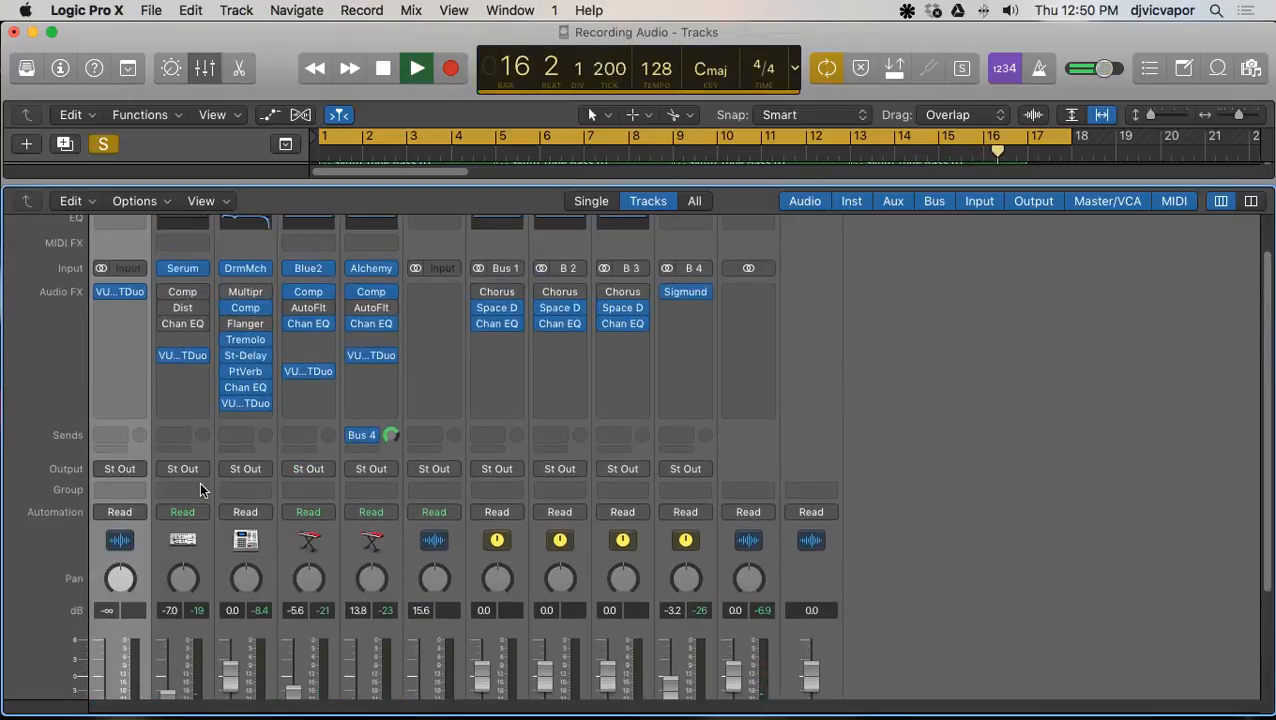
click(165, 323)
click(183, 325)
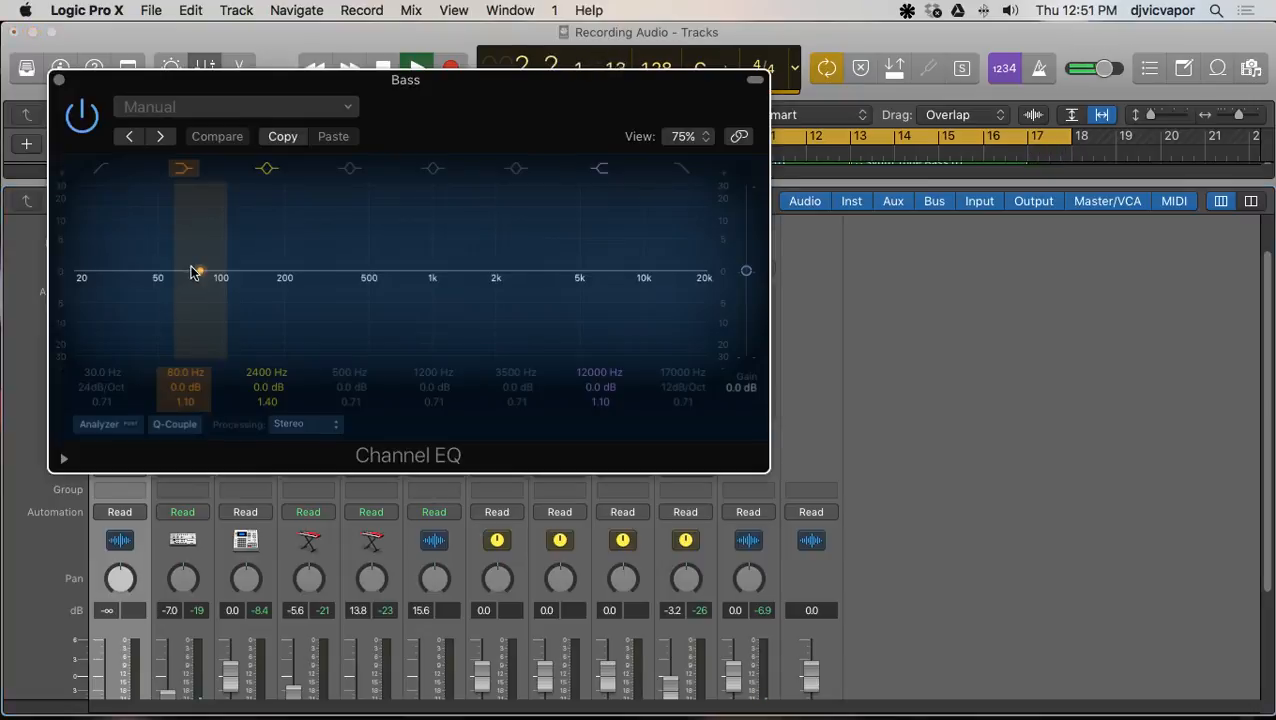
click(101, 169)
mouse_move(113, 294)
mouse_down()
mouse_move(270, 235)
mouse_move(250, 205)
mouse_move(265, 222)
mouse_move(400, 224)
mouse_move(365, 262)
mouse_move(313, 284)
mouse_move(168, 304)
mouse_move(115, 293)
mouse_up()
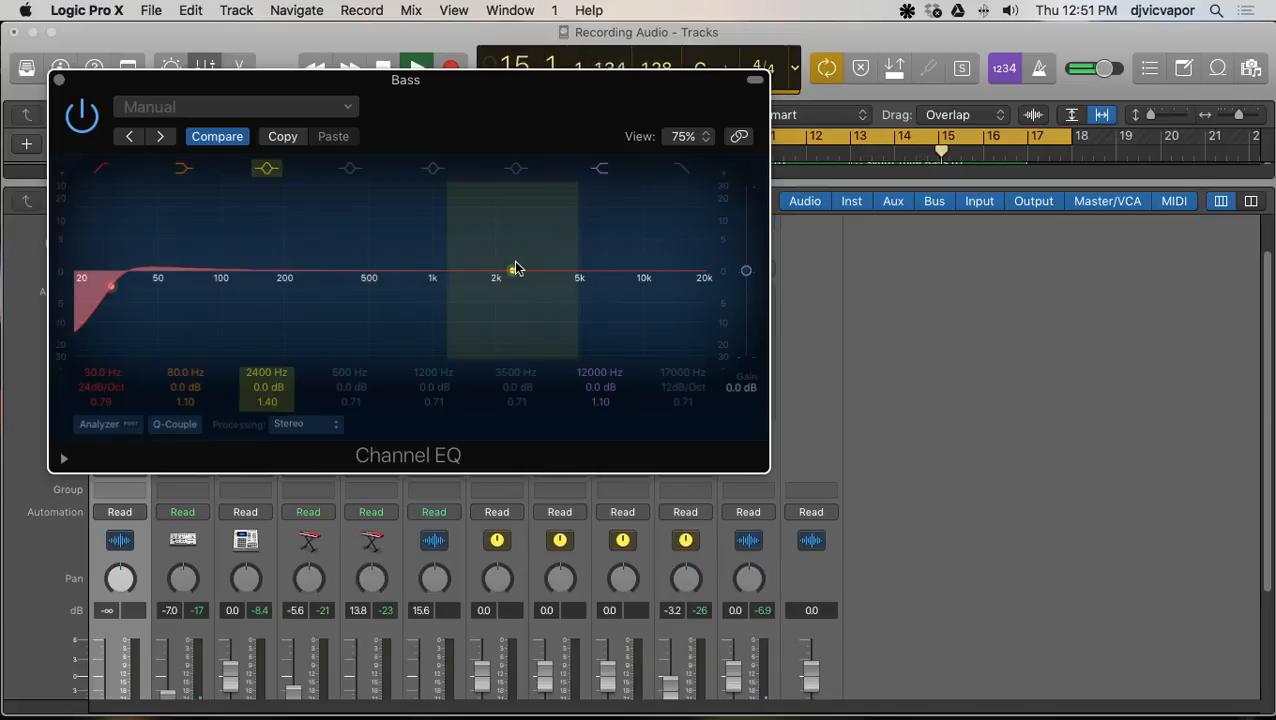
Step: Turn on the fourth band of the Bass EQ and shape a -5.0 dB dip at 405 Hz with Q 2.50
click(352, 170)
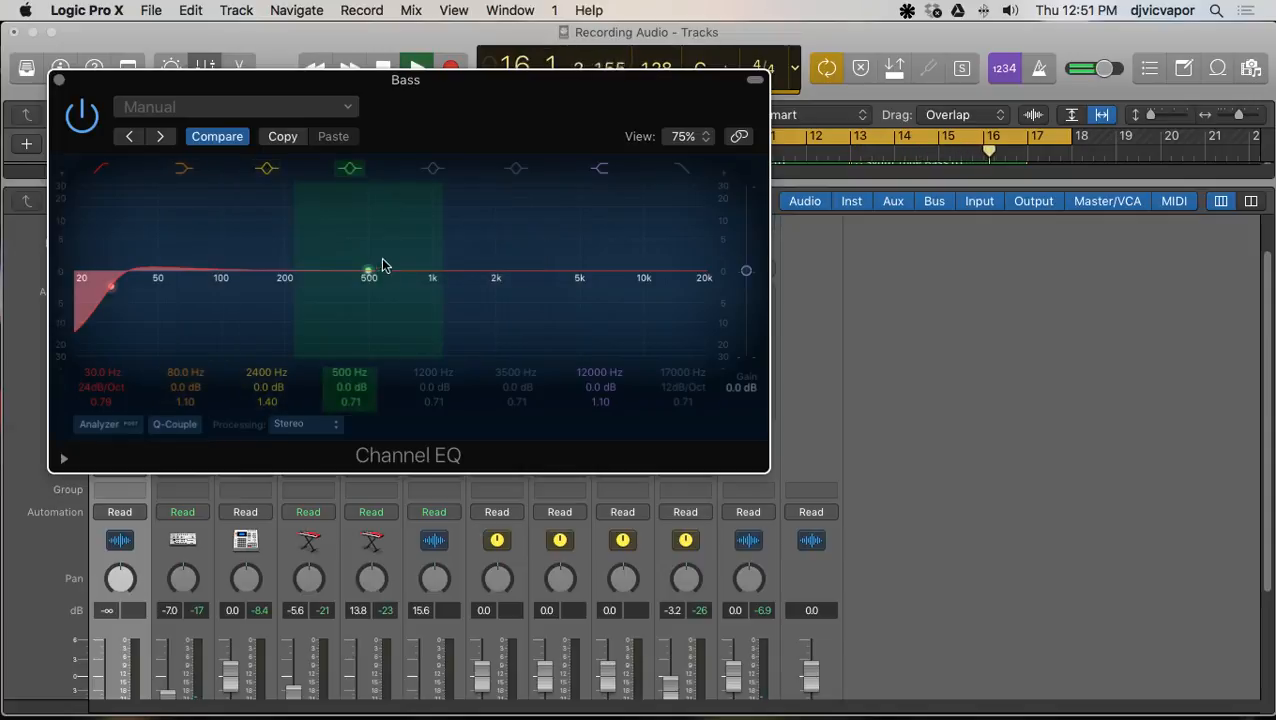
drag(369, 276, 348, 306)
drag(345, 402, 345, 372)
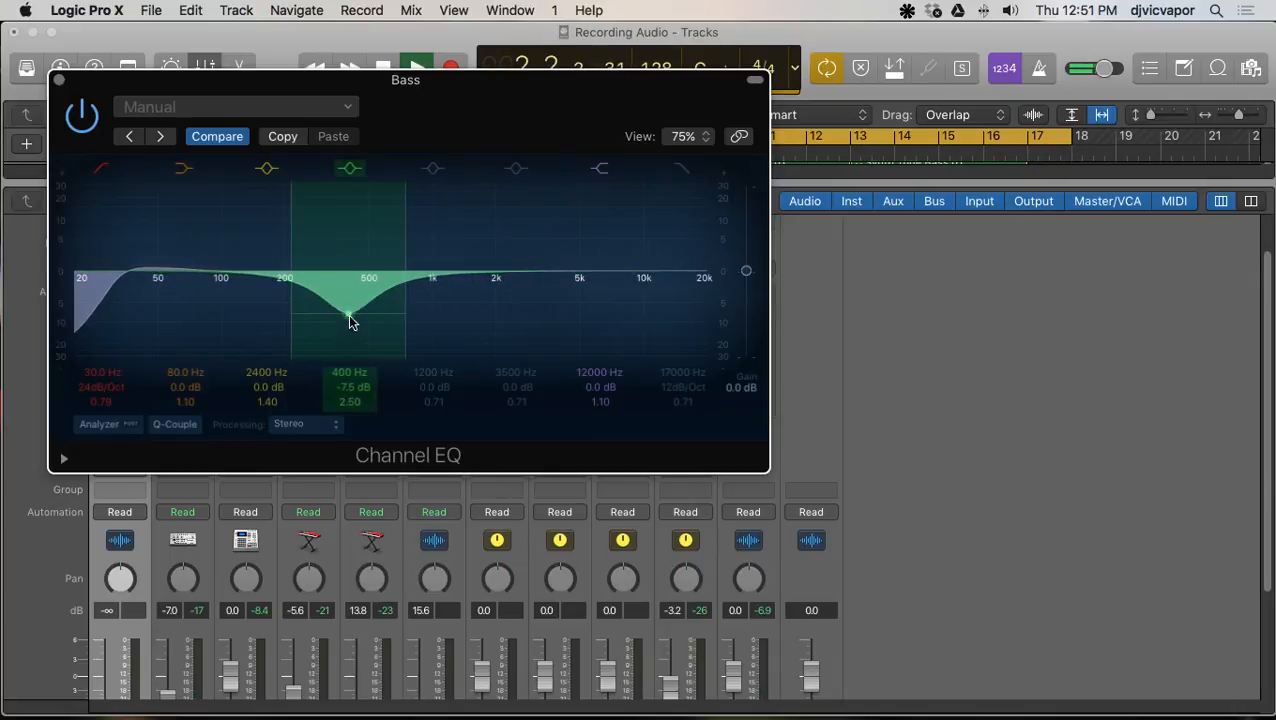
drag(350, 322, 350, 304)
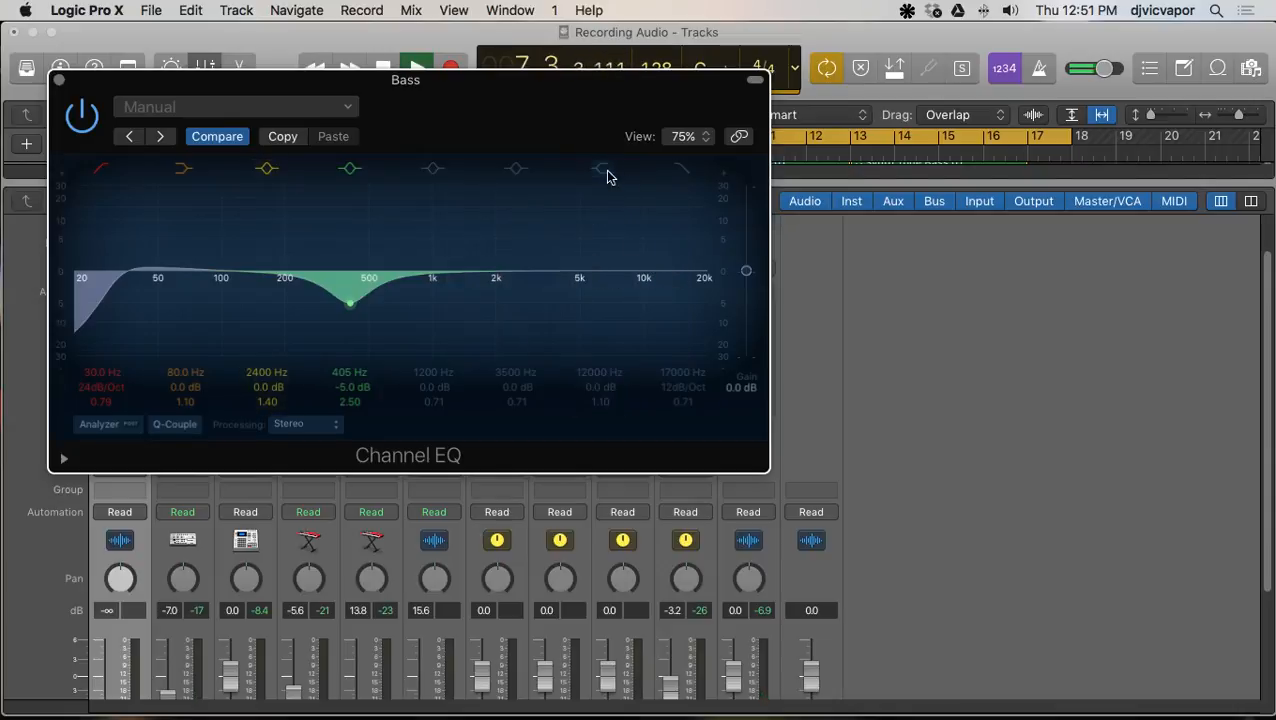
Step: Set a +4.0 dB high shelf at 4000 Hz and a high cut at 8800 Hz with Q 0.19, and close the Bass EQ
drag(657, 275, 561, 251)
click(680, 170)
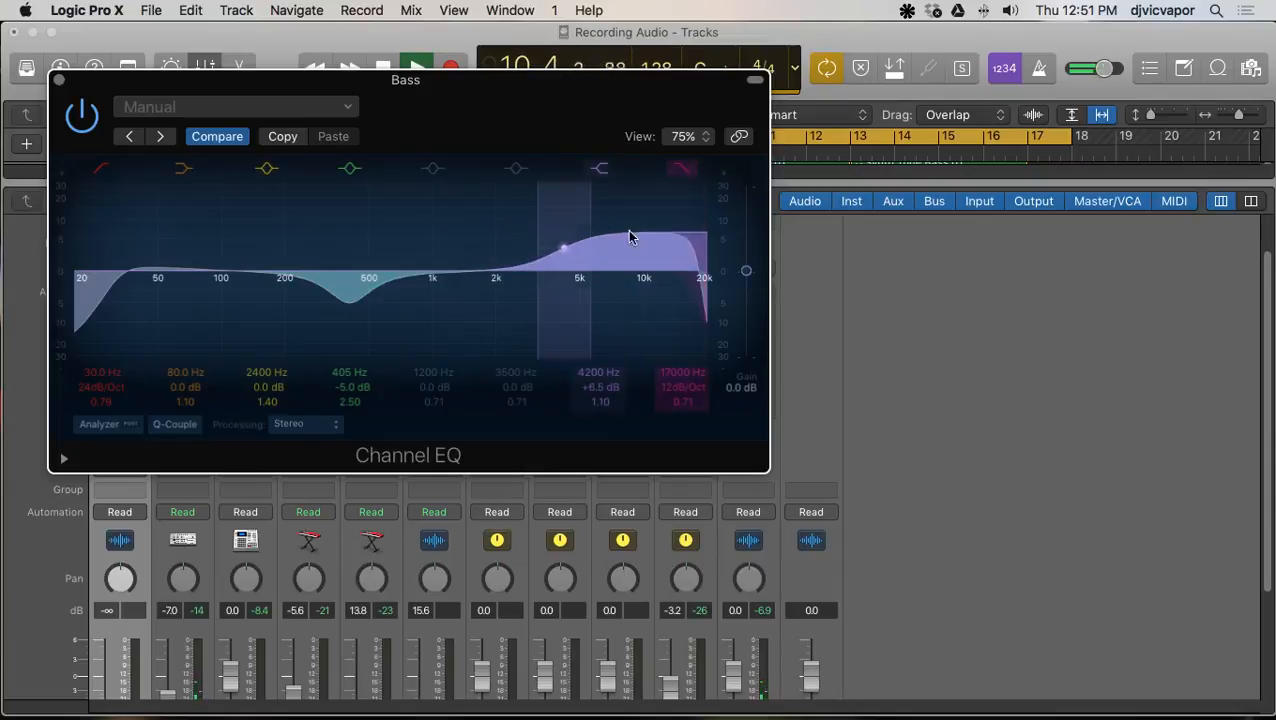
drag(697, 290, 628, 331)
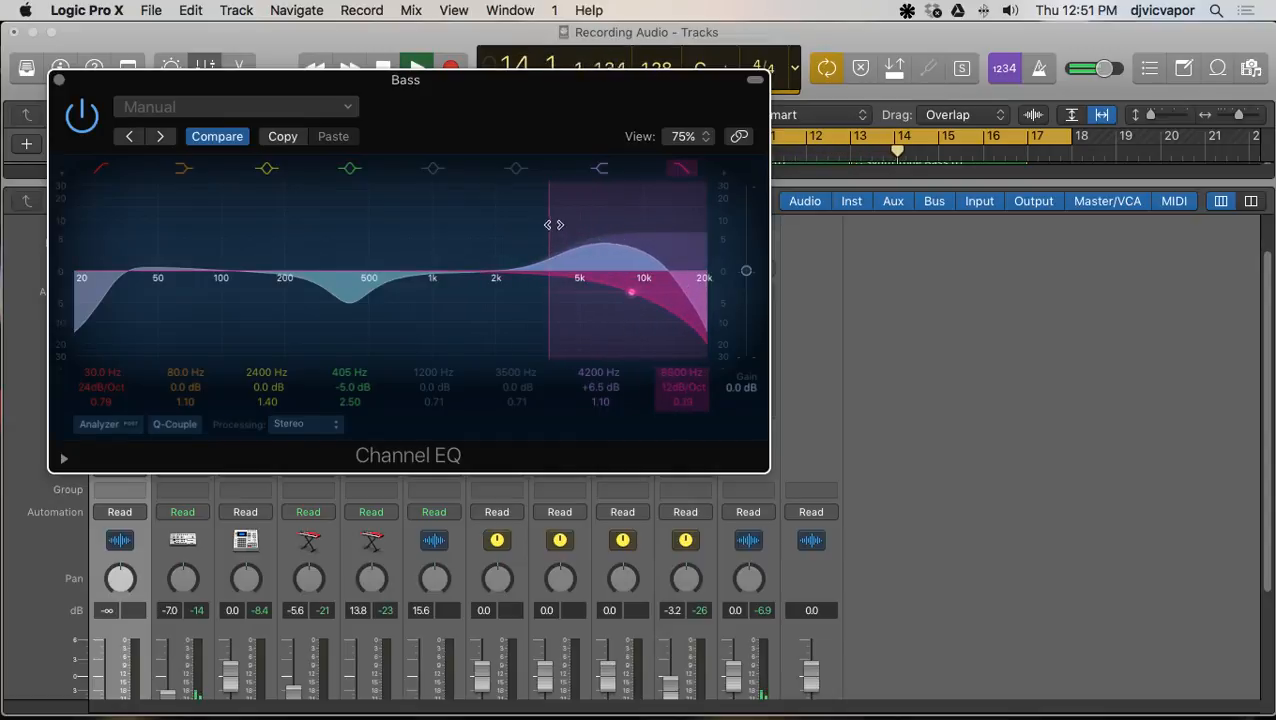
drag(564, 254, 559, 264)
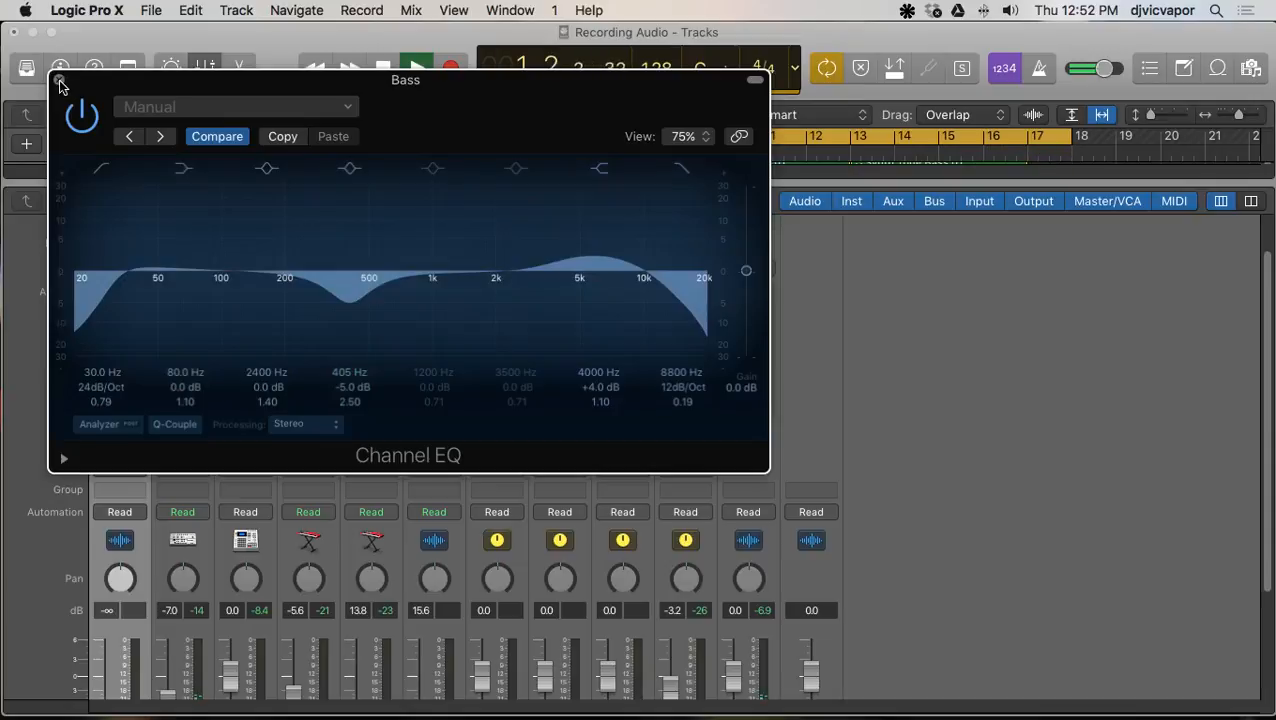
key(super+w)
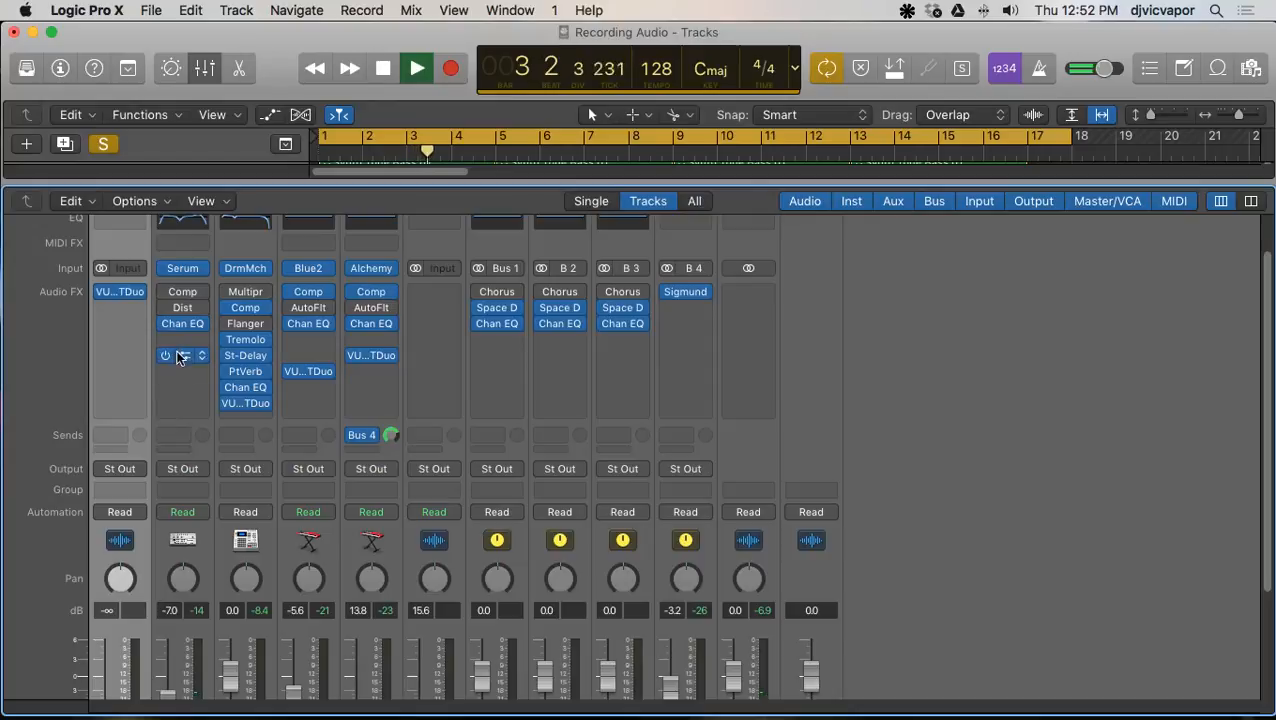
Step: Enable the Bass channel's Compressor, raise its threshold and ratio, set the attack to 23 ms, and close the plug-in
click(186, 292)
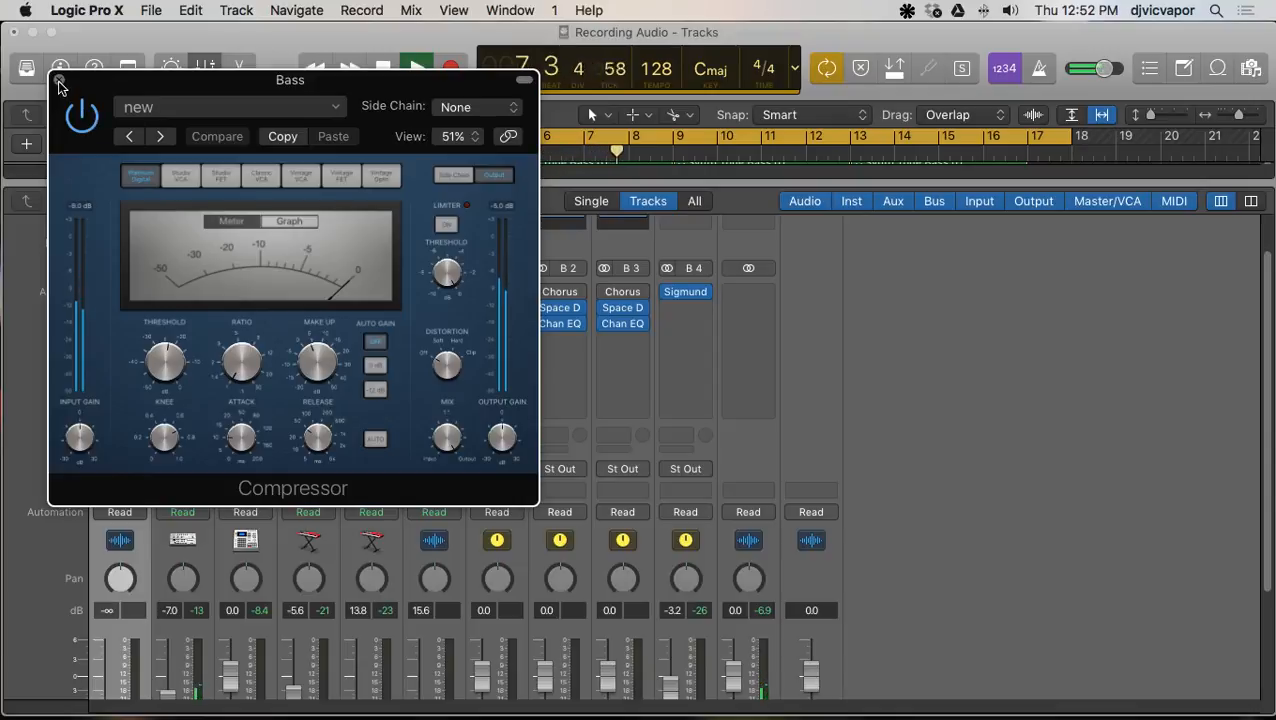
drag(172, 364, 172, 390)
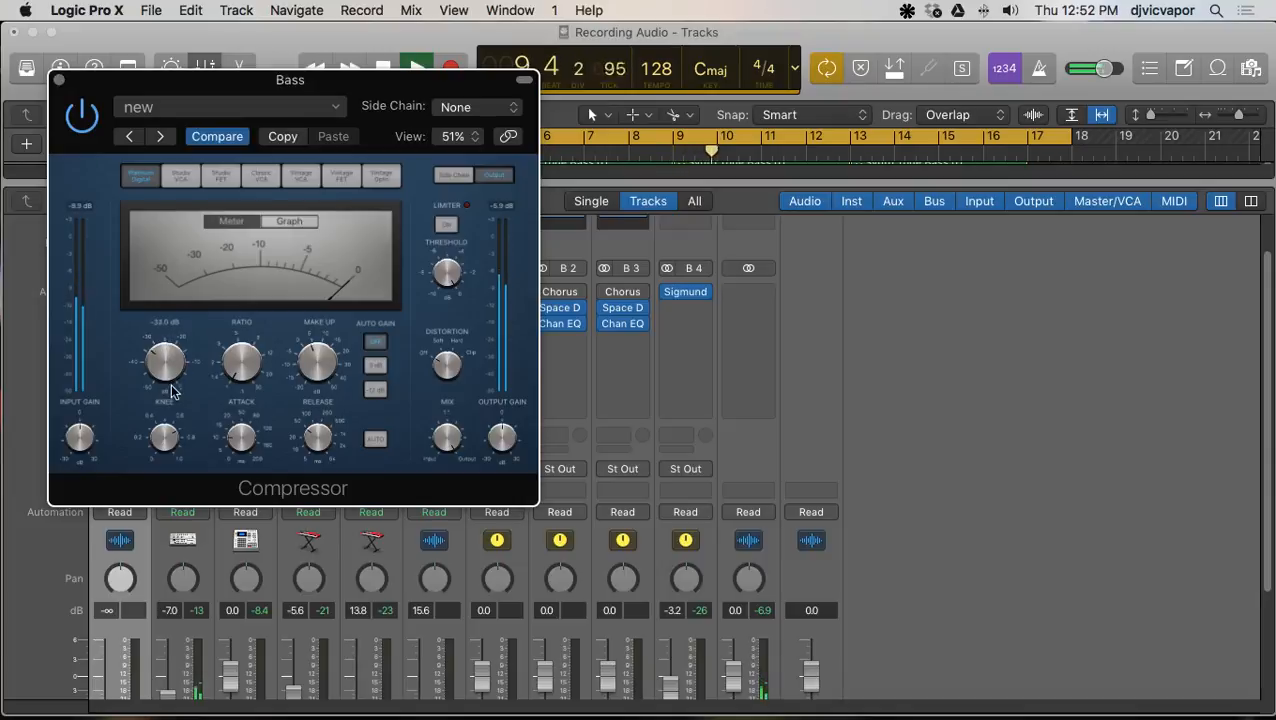
drag(168, 340, 243, 308)
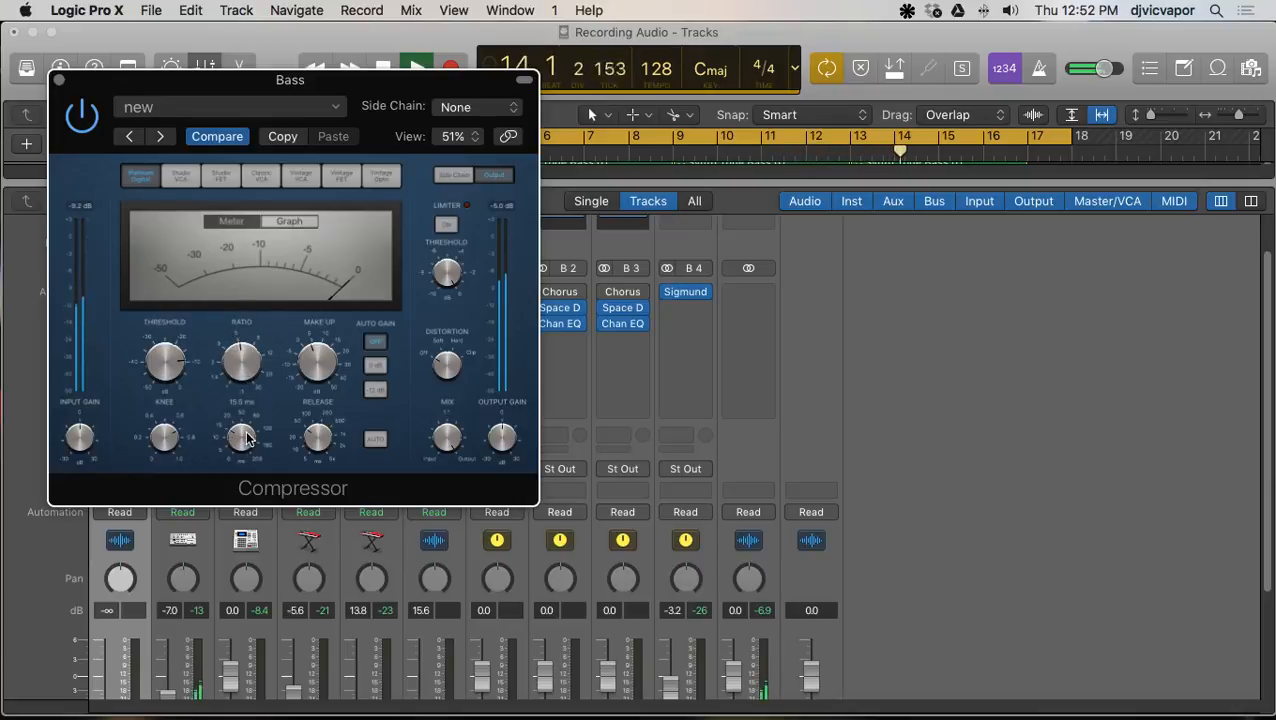
drag(248, 438, 250, 432)
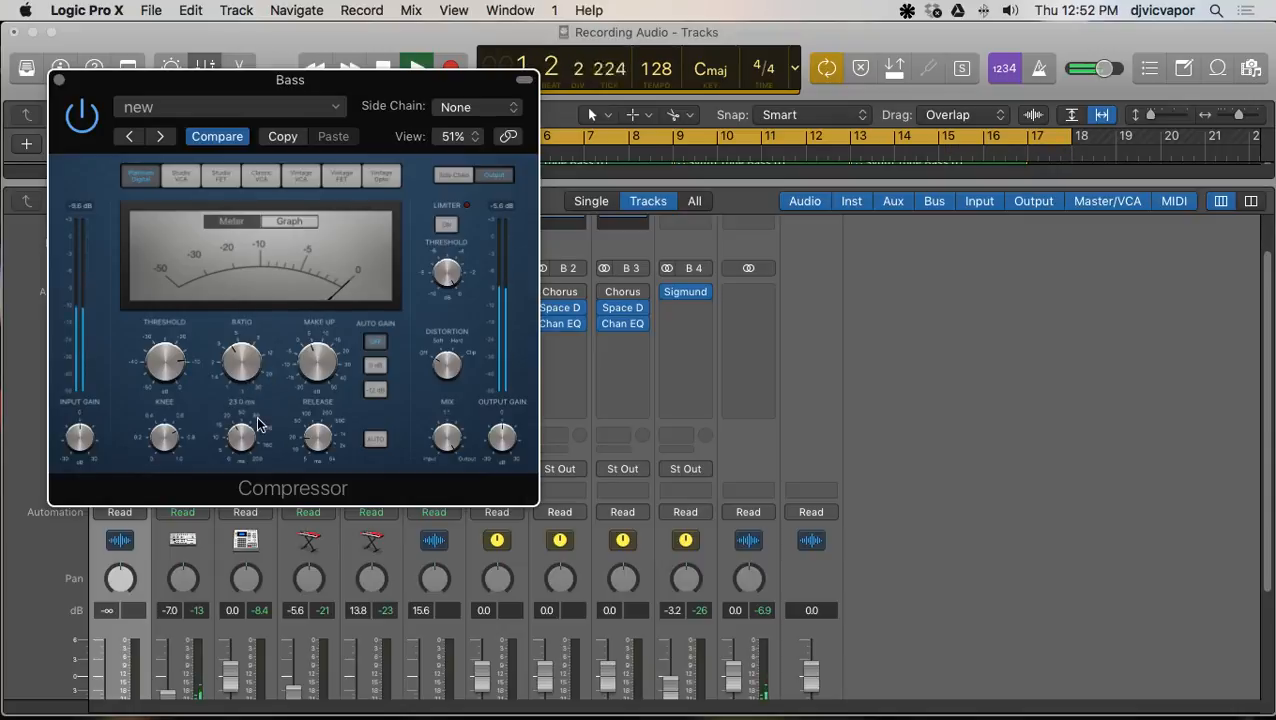
click(375, 345)
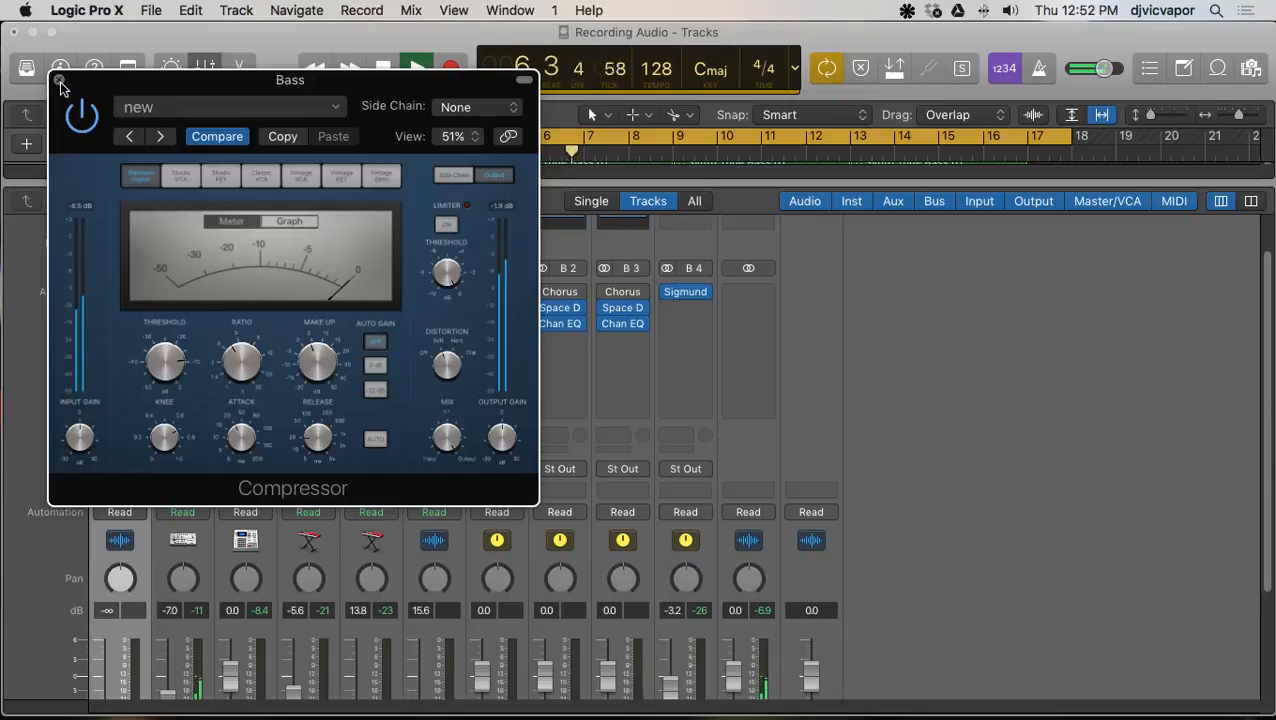
key(super+w)
Step: With the Bass unsoloed, expand the Ibiza drum stack and lower the Clap channel's fader to about -15.2 dB
scroll(208, 475, down, 2)
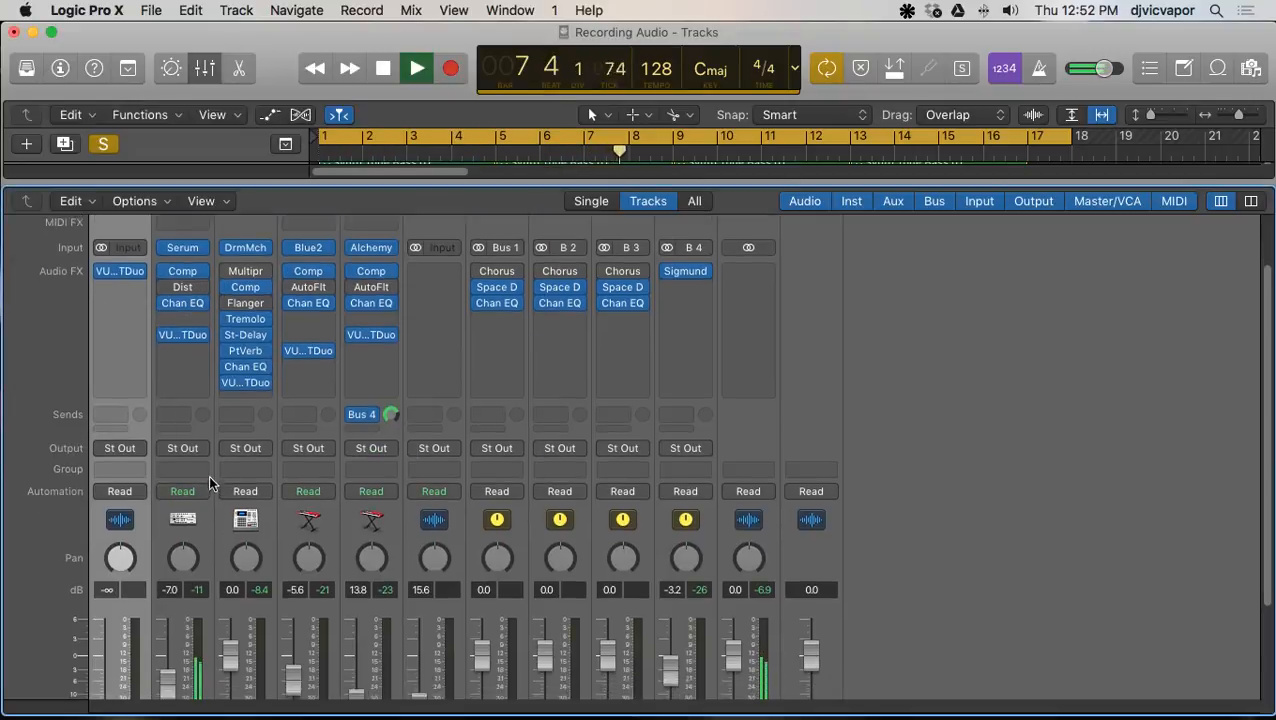
scroll(208, 632, down, 5)
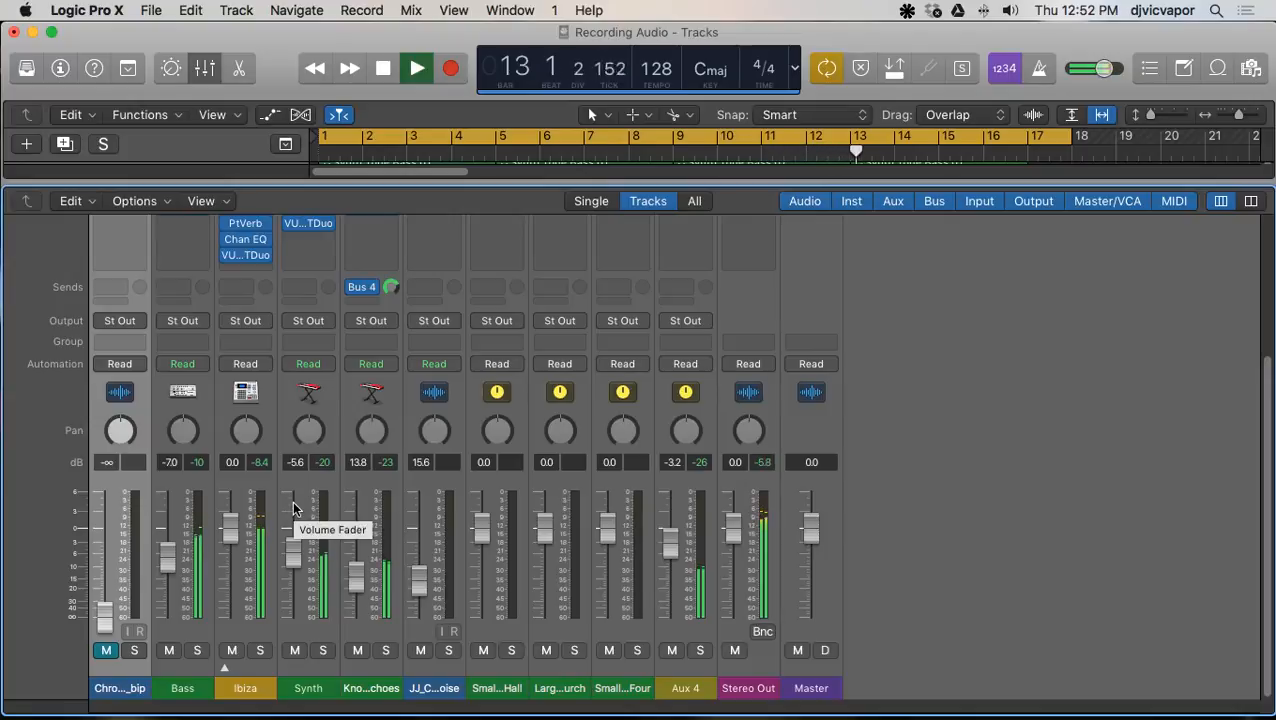
click(224, 666)
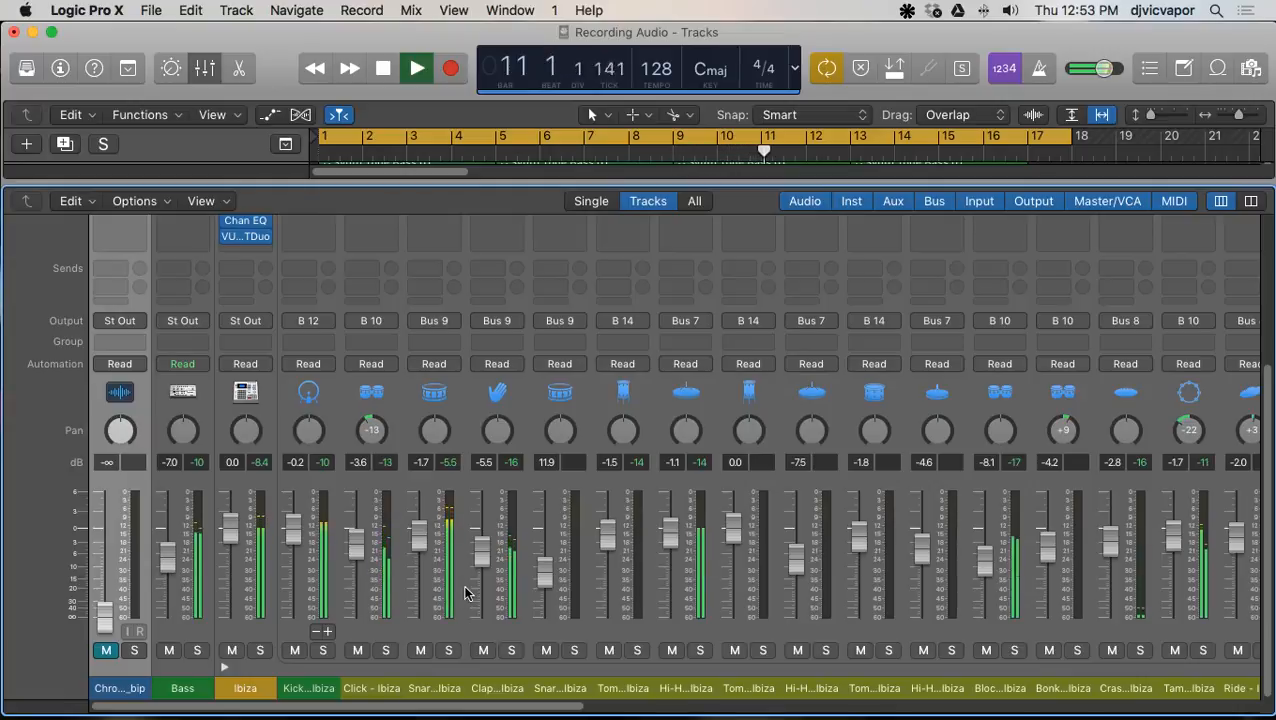
drag(480, 552, 482, 586)
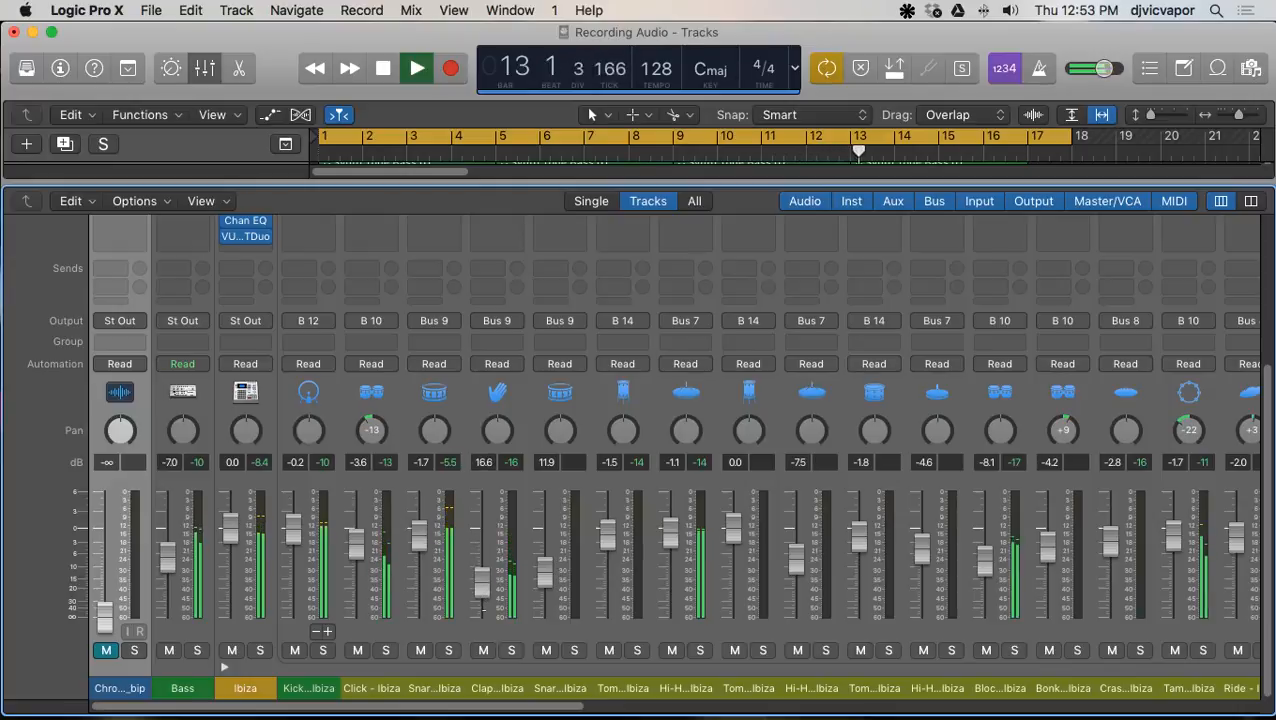
Step: In the Clap channel's EQ, set a -10.5 dB high shelf at 4800 Hz and a high cut at 13400 Hz with Q 0.39, and close it
scroll(486, 524, up, 5)
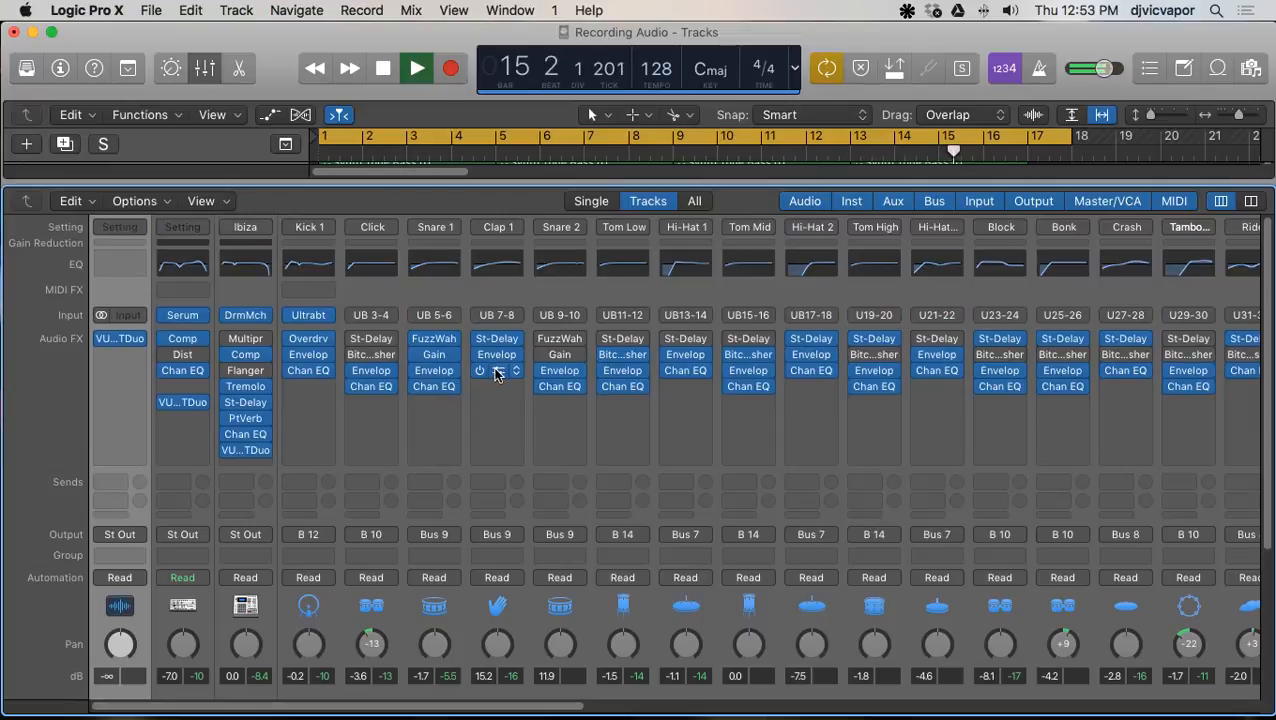
click(497, 372)
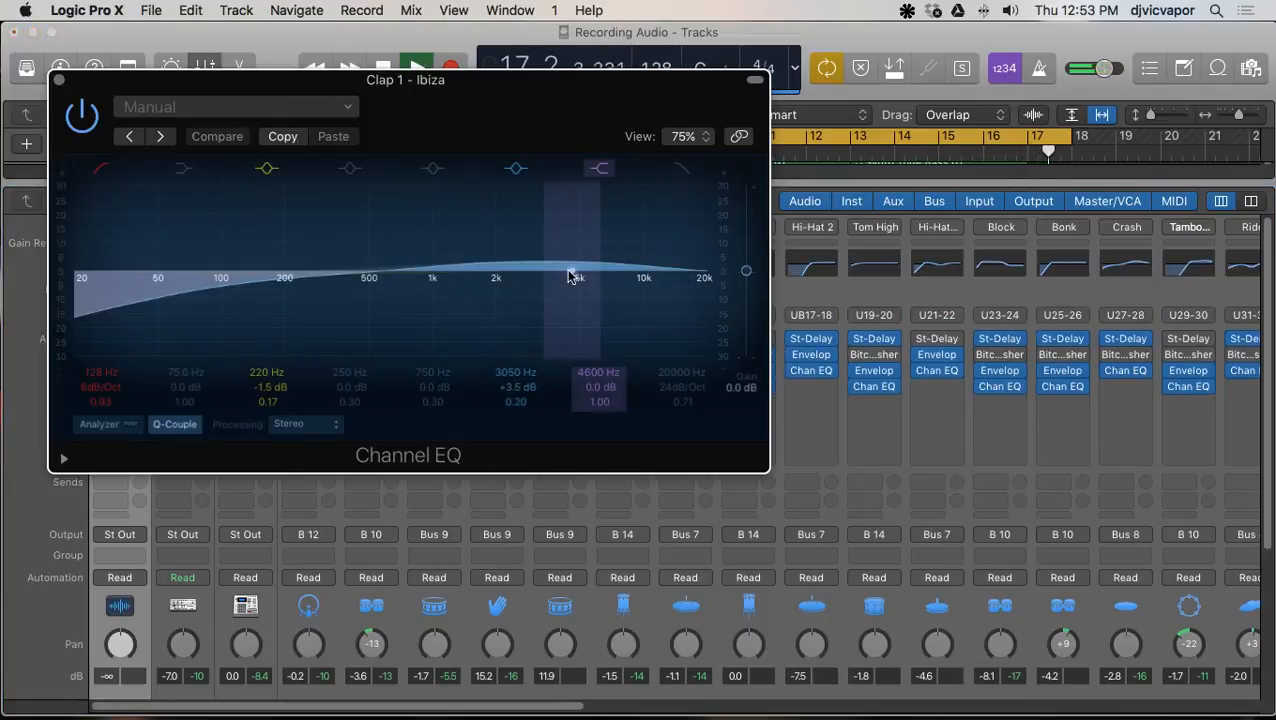
drag(568, 271, 576, 309)
click(682, 168)
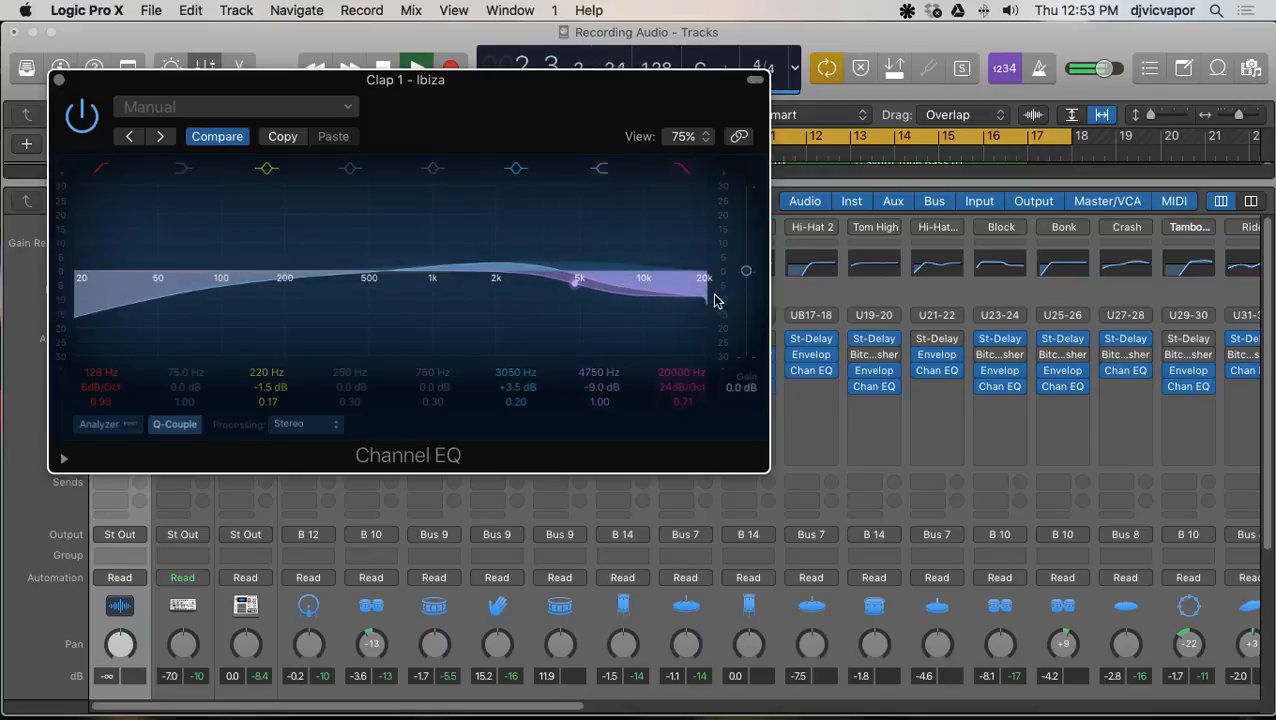
drag(704, 283, 664, 303)
drag(577, 286, 577, 293)
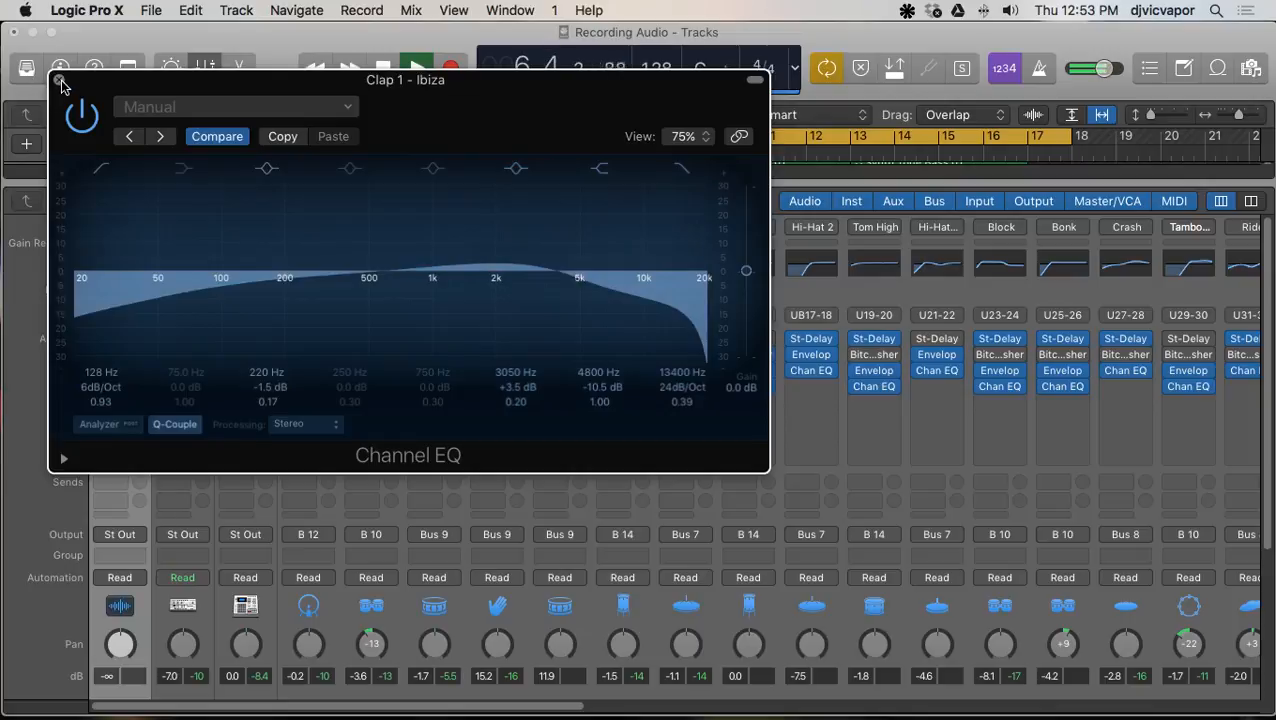
key(super+w)
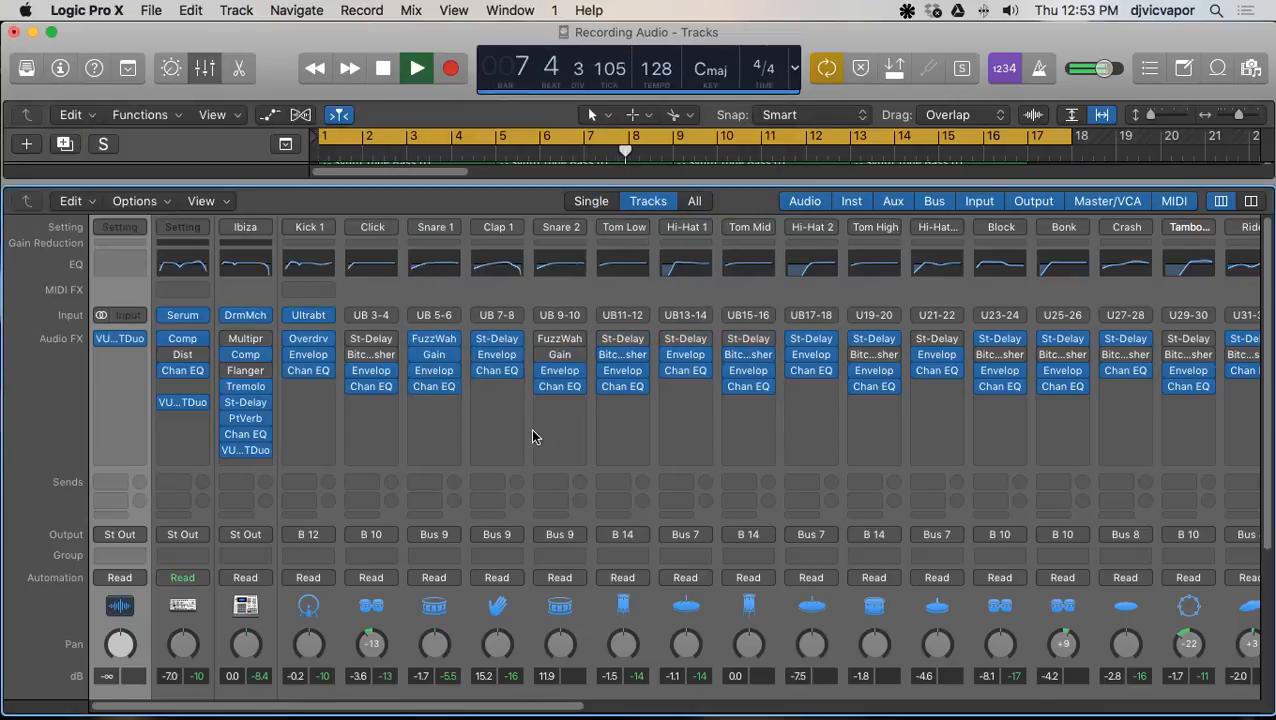
Step: Reopen the Clap EQ, move the 3050 Hz band to 1440 Hz at -8.0 dB, set the low cut to 92 Hz with Q 2.00, and close it
scroll(535, 440, down, 5)
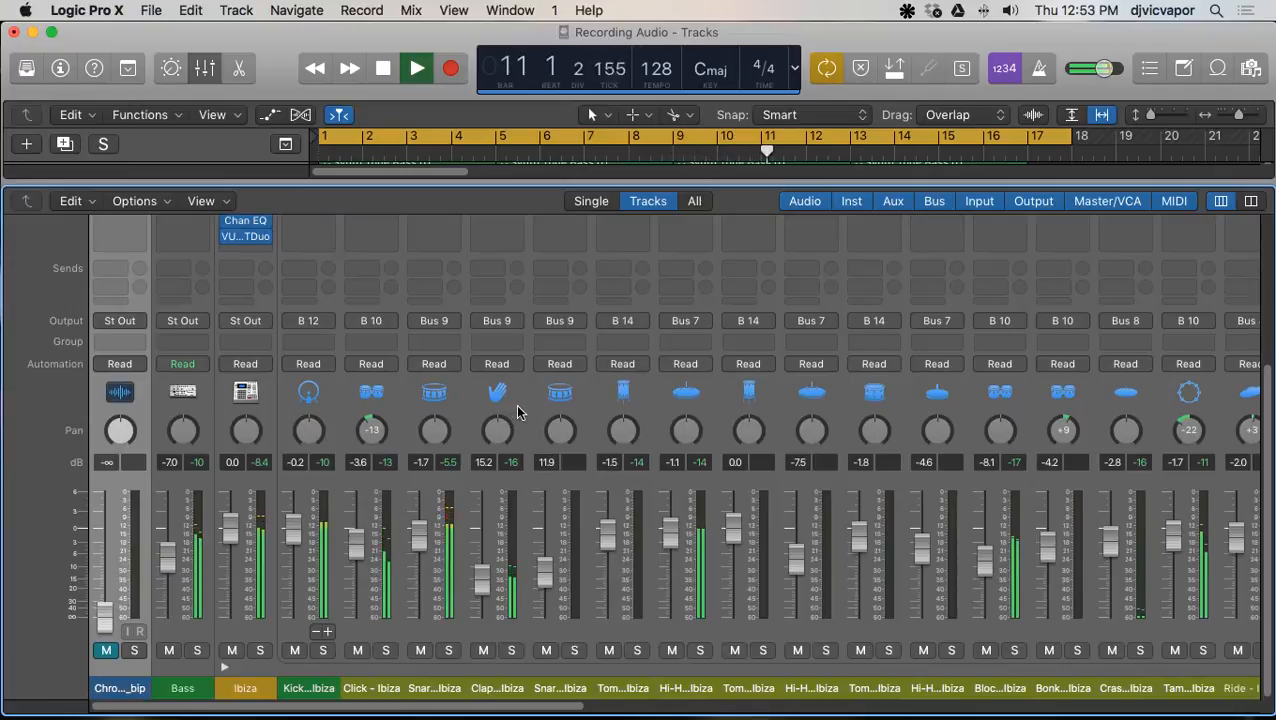
scroll(515, 413, up, 2)
scroll(518, 411, up, 3)
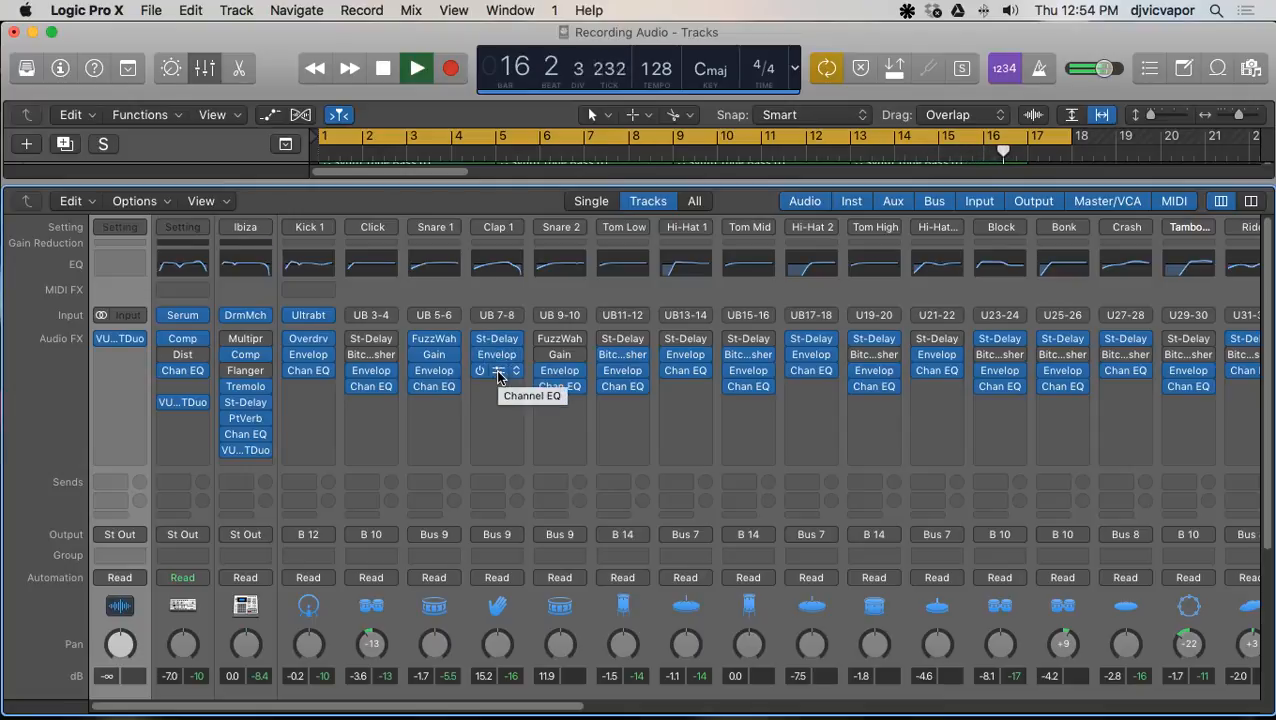
click(499, 372)
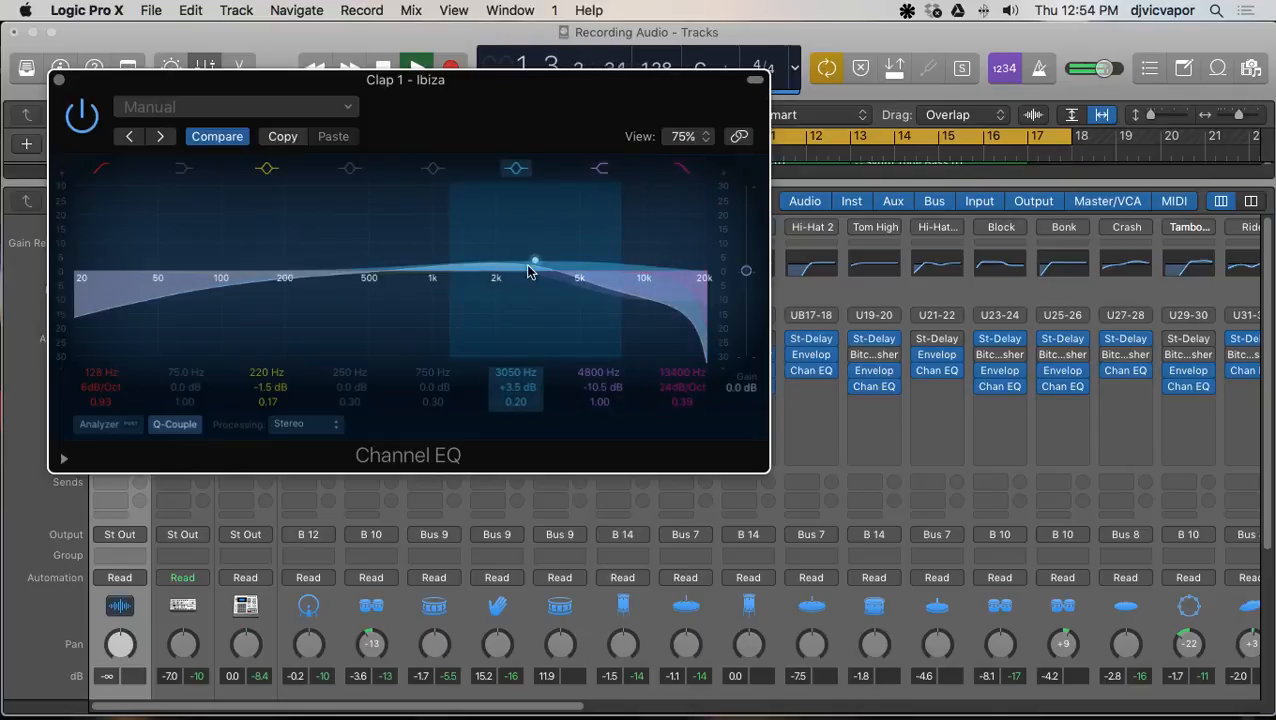
drag(530, 272, 462, 310)
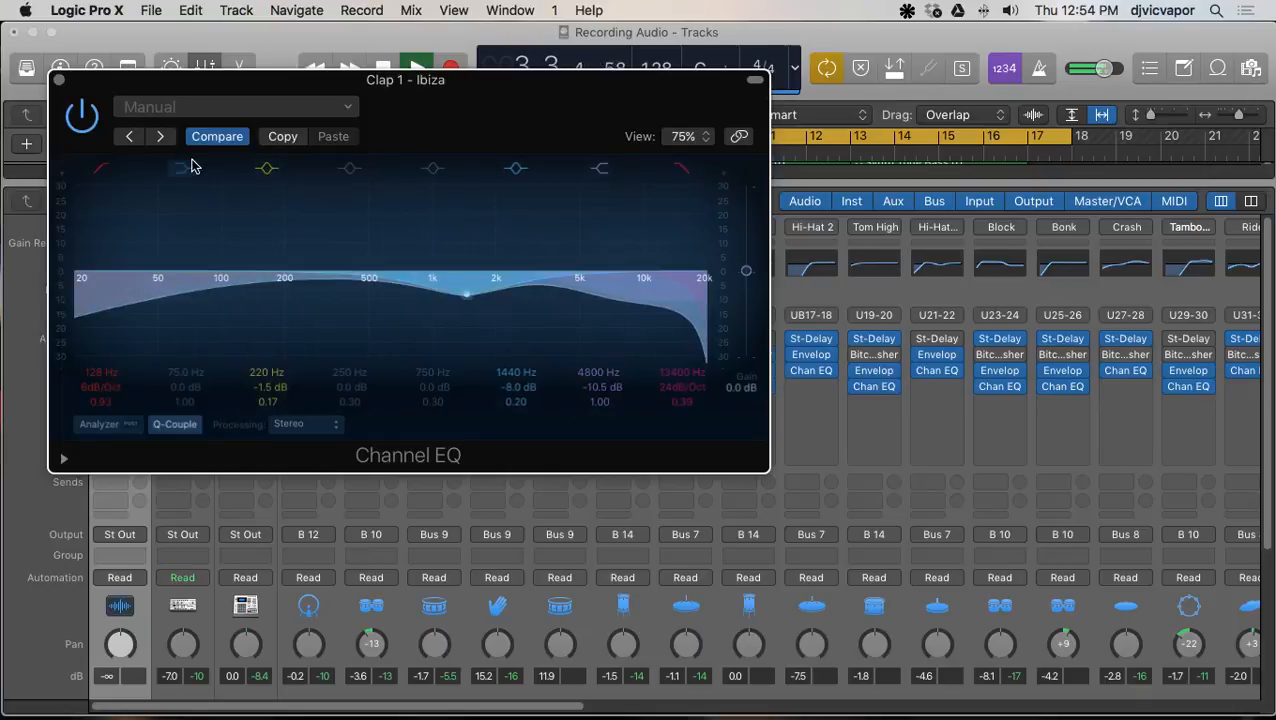
drag(240, 281, 205, 256)
click(85, 119)
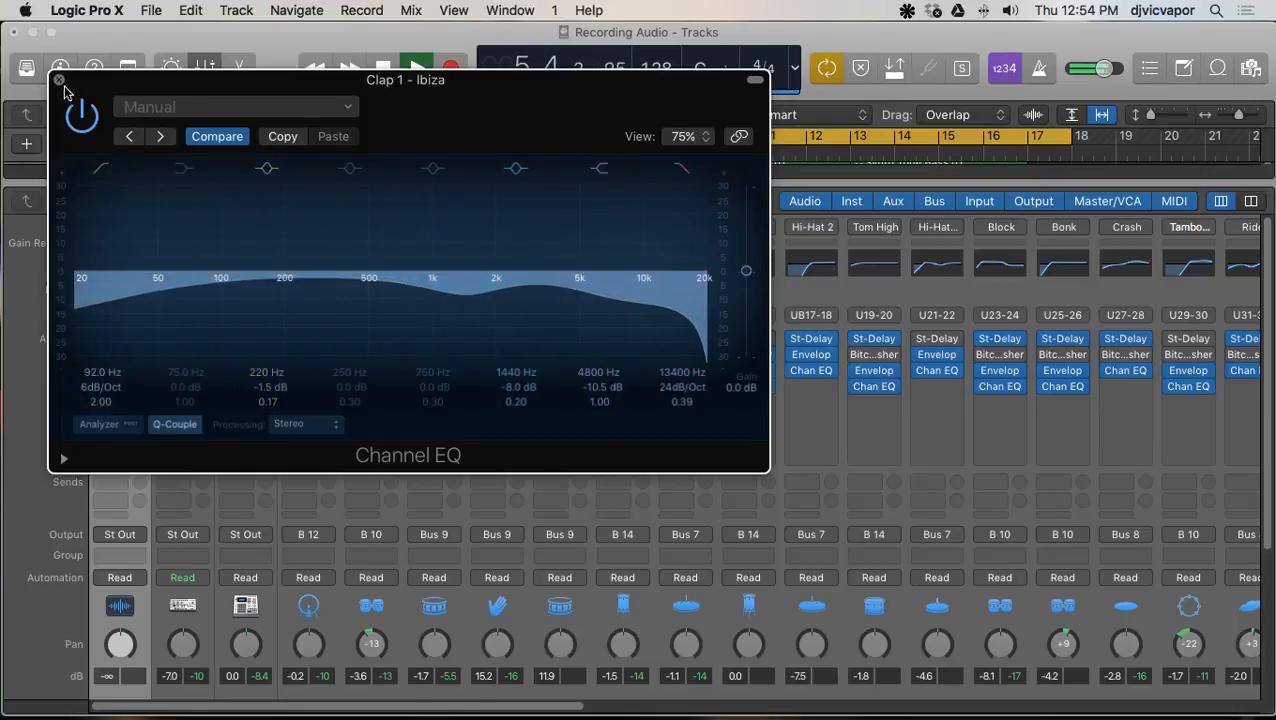
key(super+w)
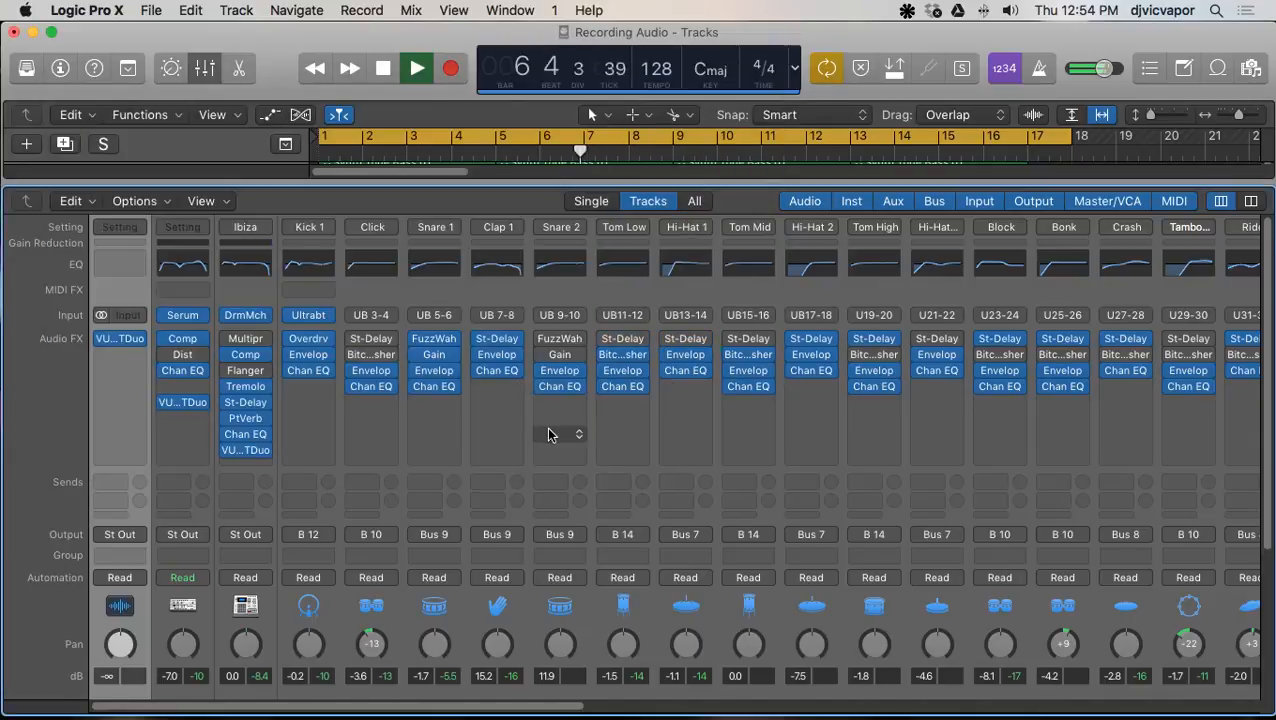
Step: Solo Snare 1 briefly to compare, and solo the Clap channel and raise its fader to about -8.6 dB
scroll(555, 433, down, 5)
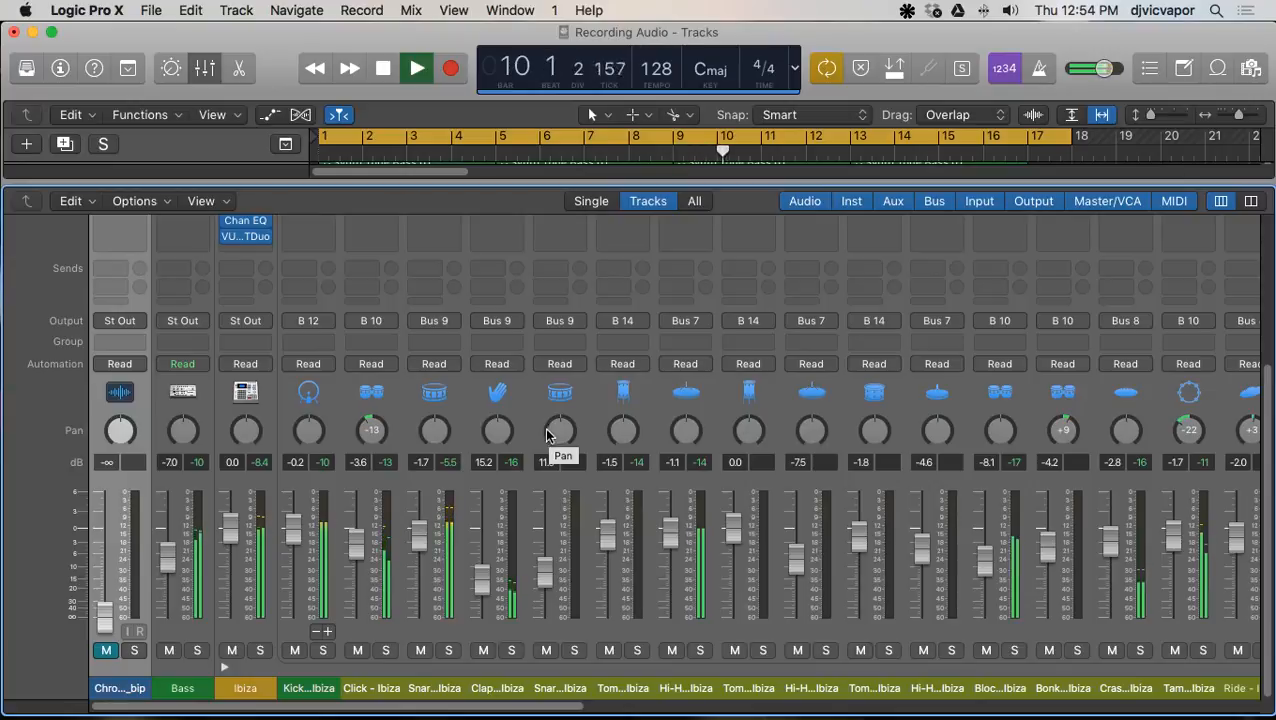
click(449, 651)
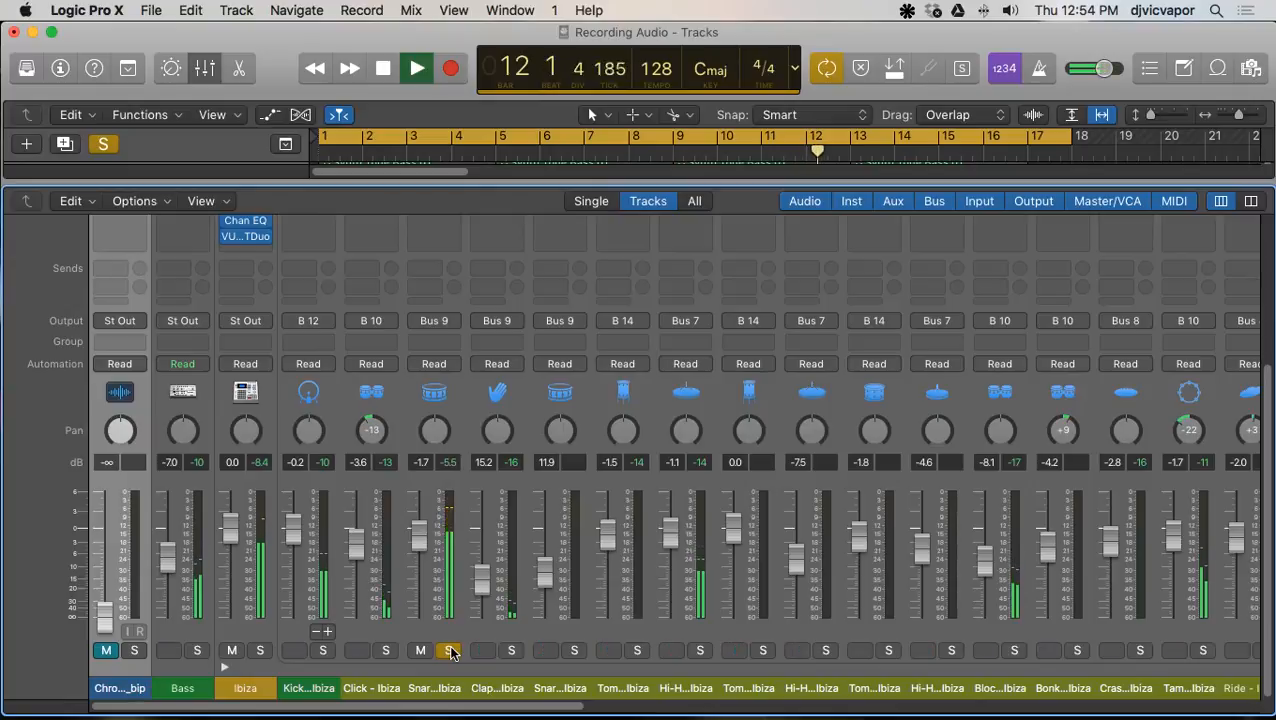
click(449, 651)
click(511, 651)
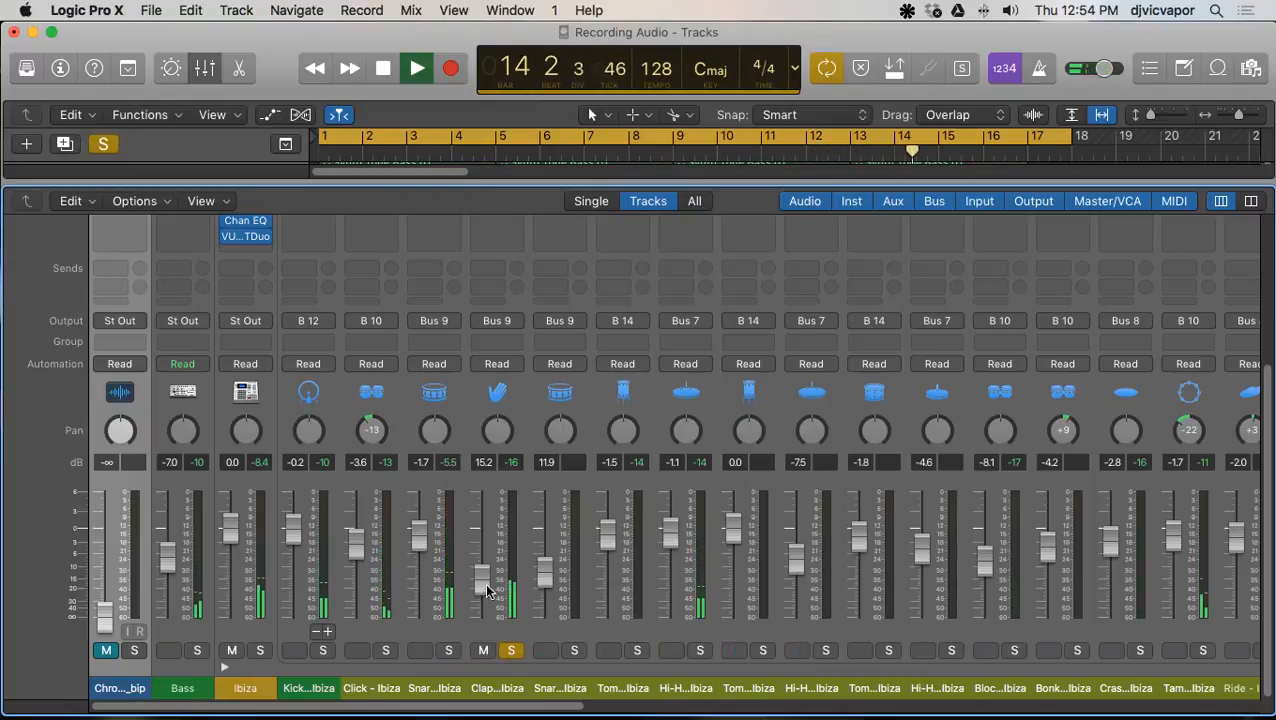
drag(482, 578, 482, 561)
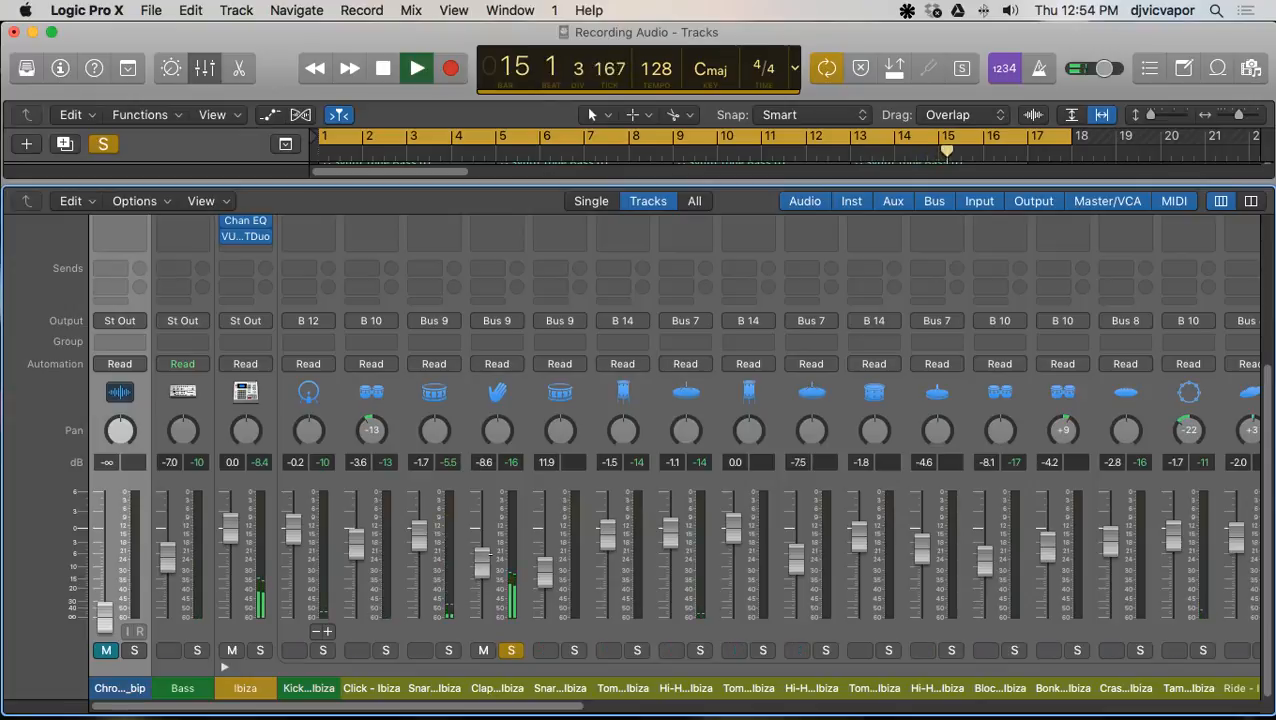
Step: With the Clap channel unsoloed, lower the first tambourine channel's fader to about -14.6 dB and collapse the Ibiza drum stack
click(511, 651)
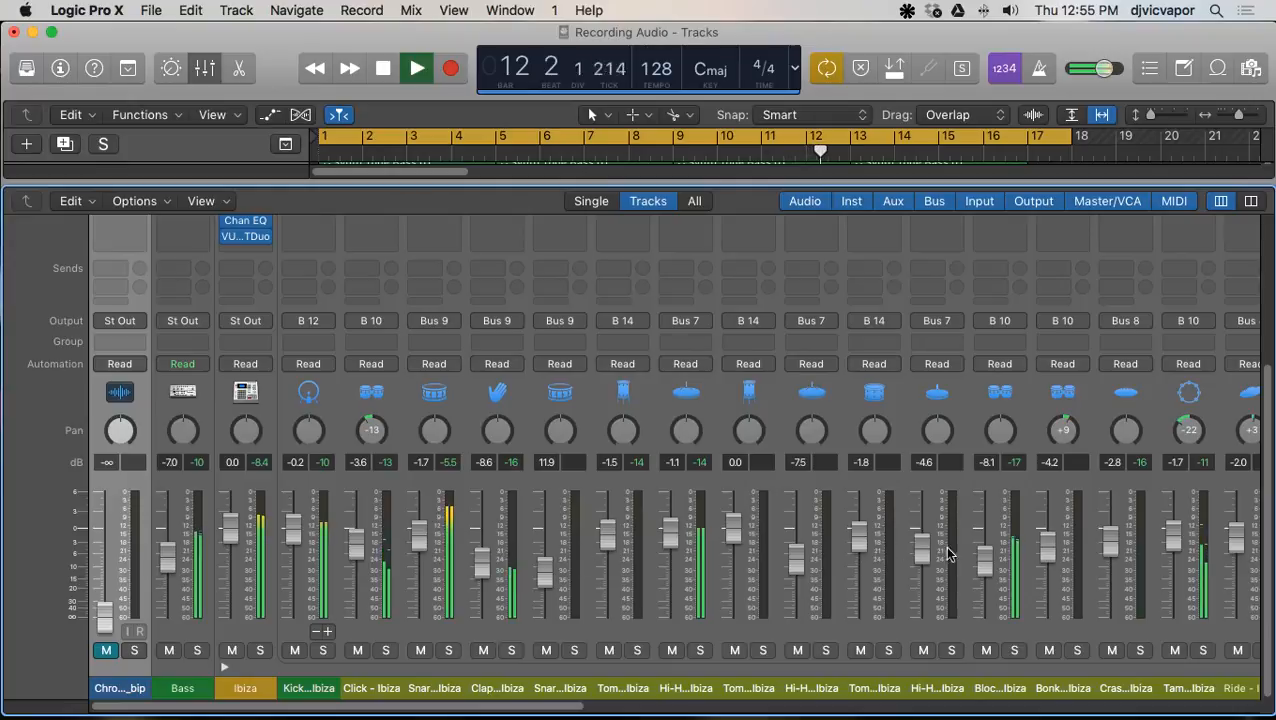
drag(1172, 541, 1174, 612)
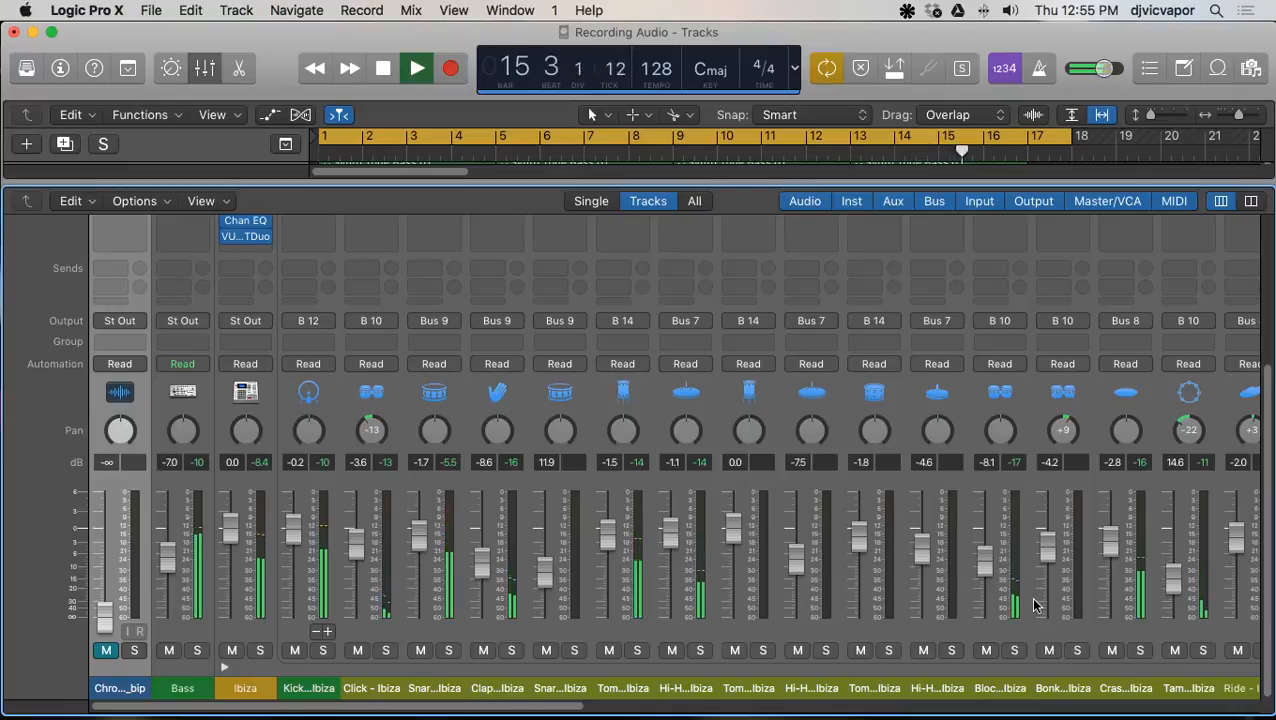
click(225, 667)
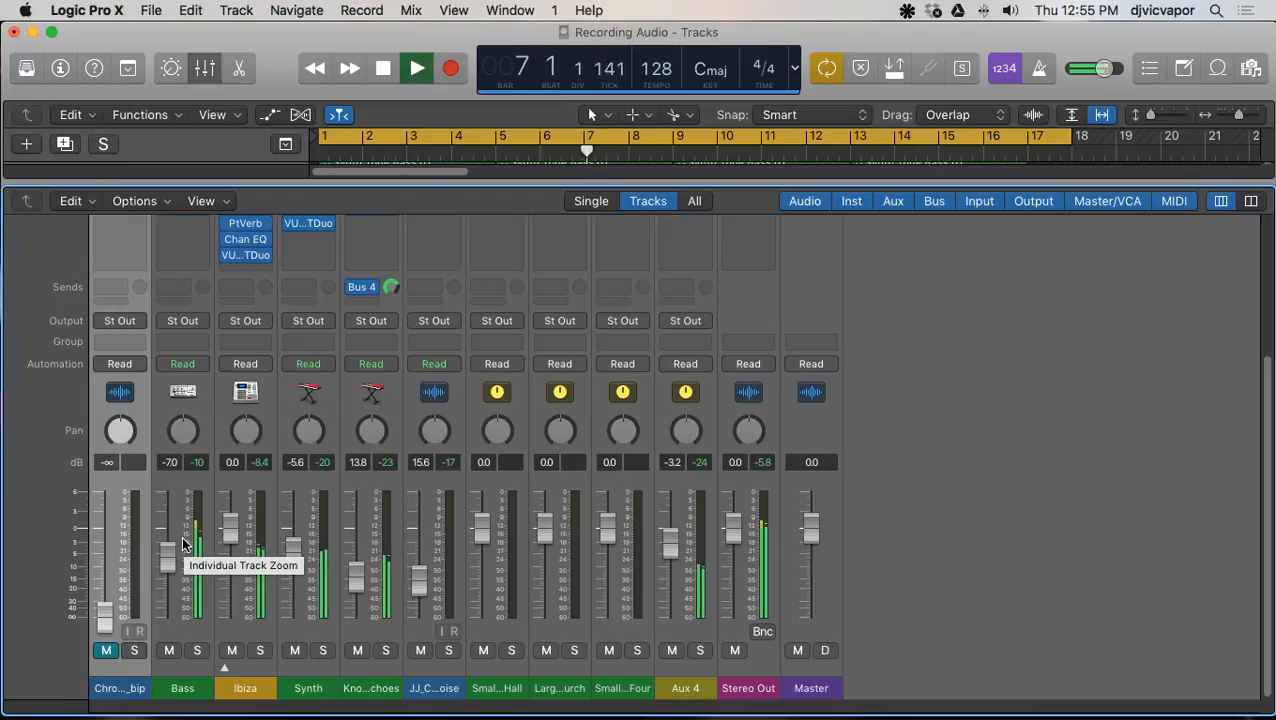
Step: Stop playback and set the side chain source of the Bass channel's Compressor to Inst 4 - Kick 1 - Ibiza
scroll(183, 543, up, 5)
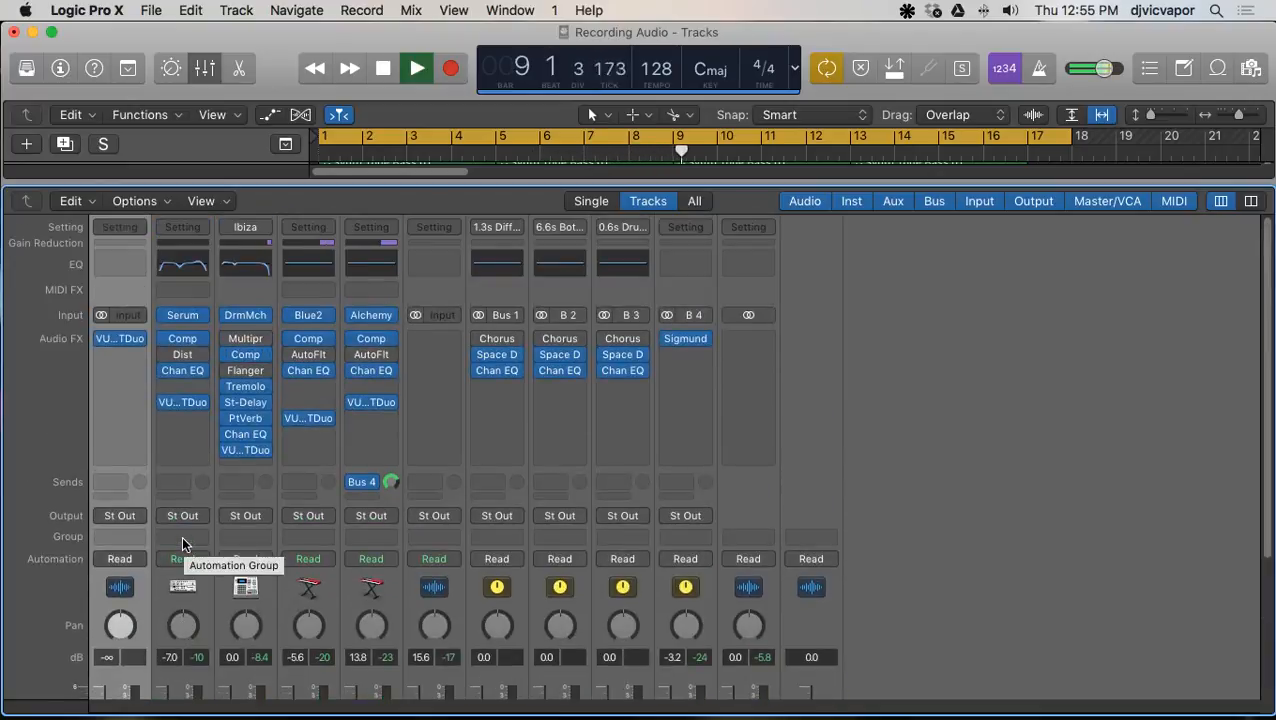
key(space)
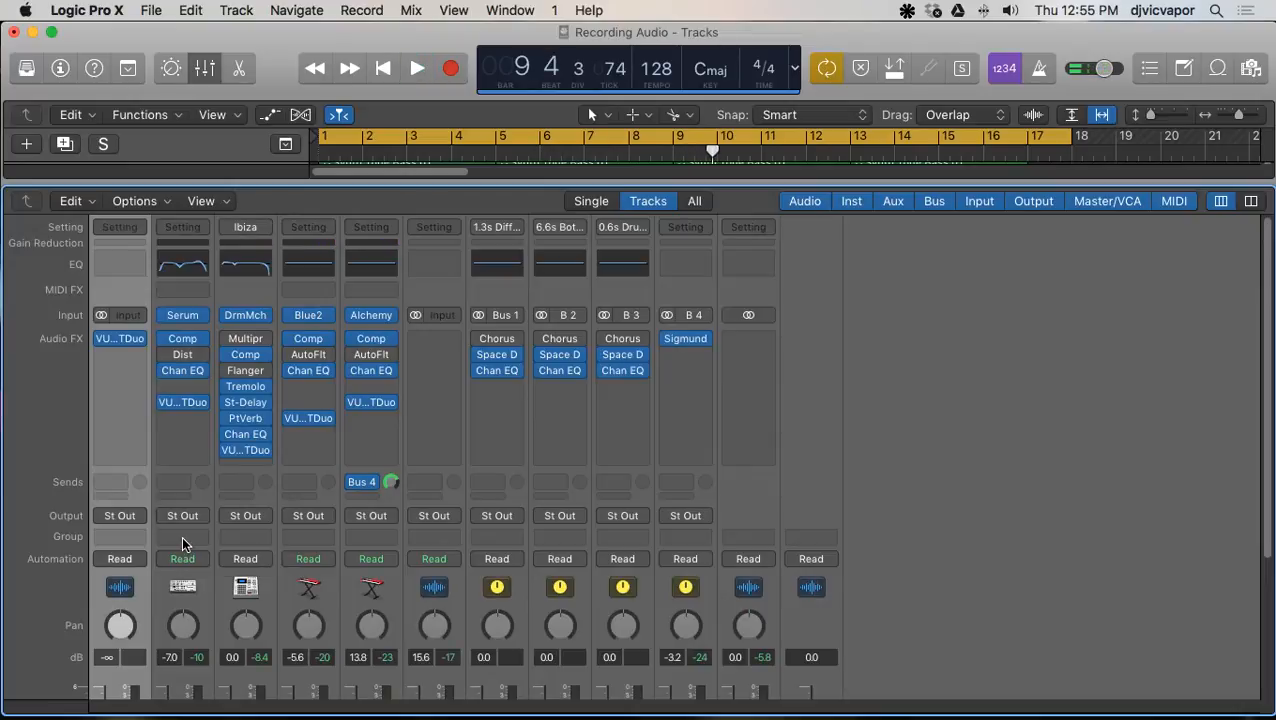
click(181, 342)
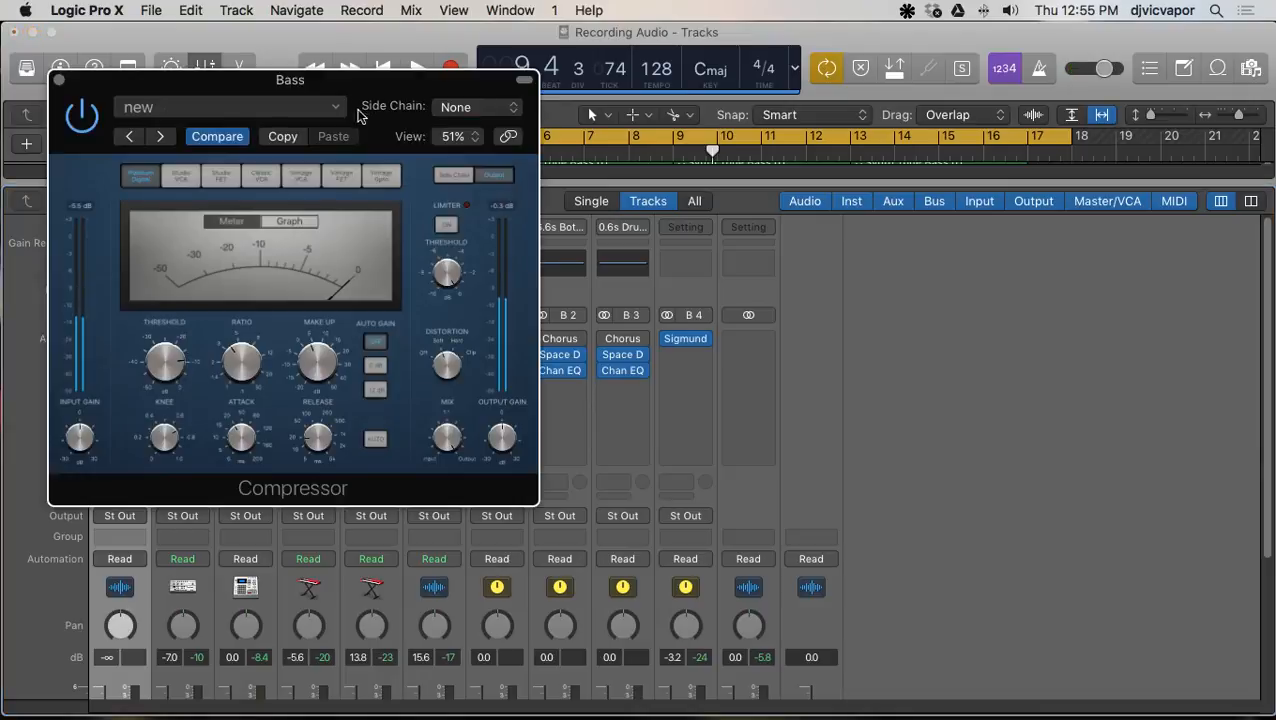
drag(344, 93, 533, 147)
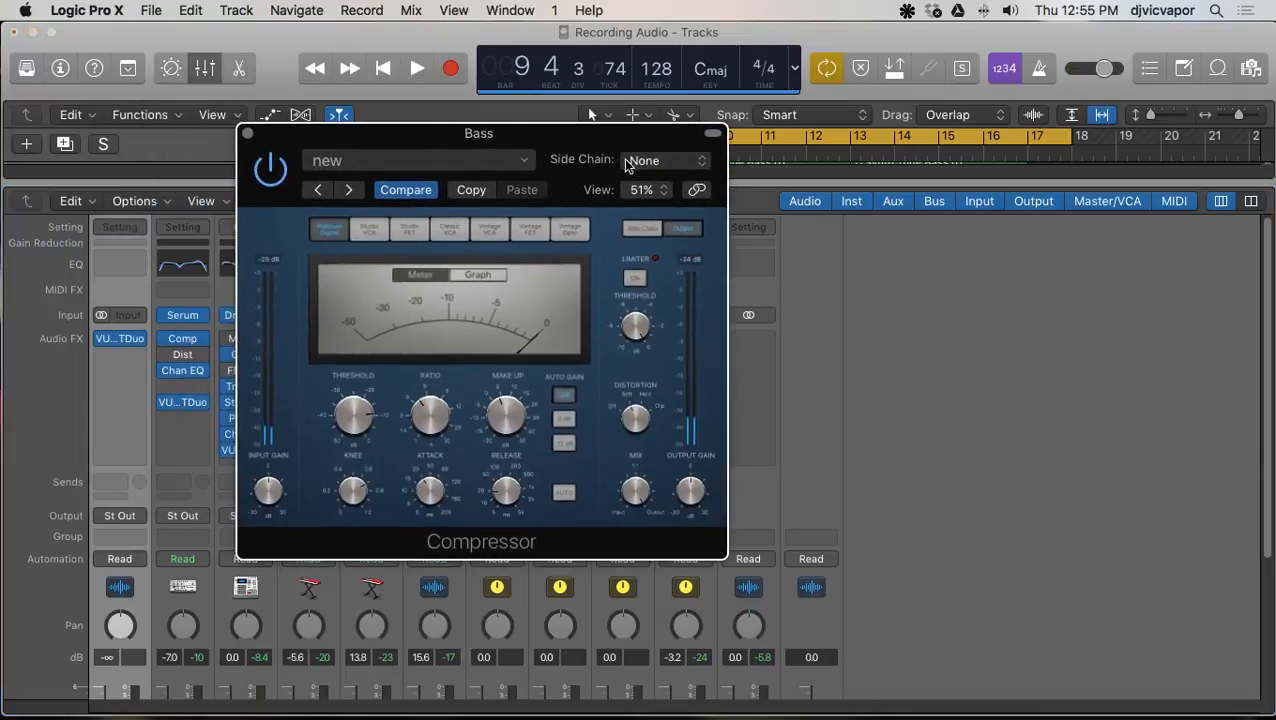
click(640, 162)
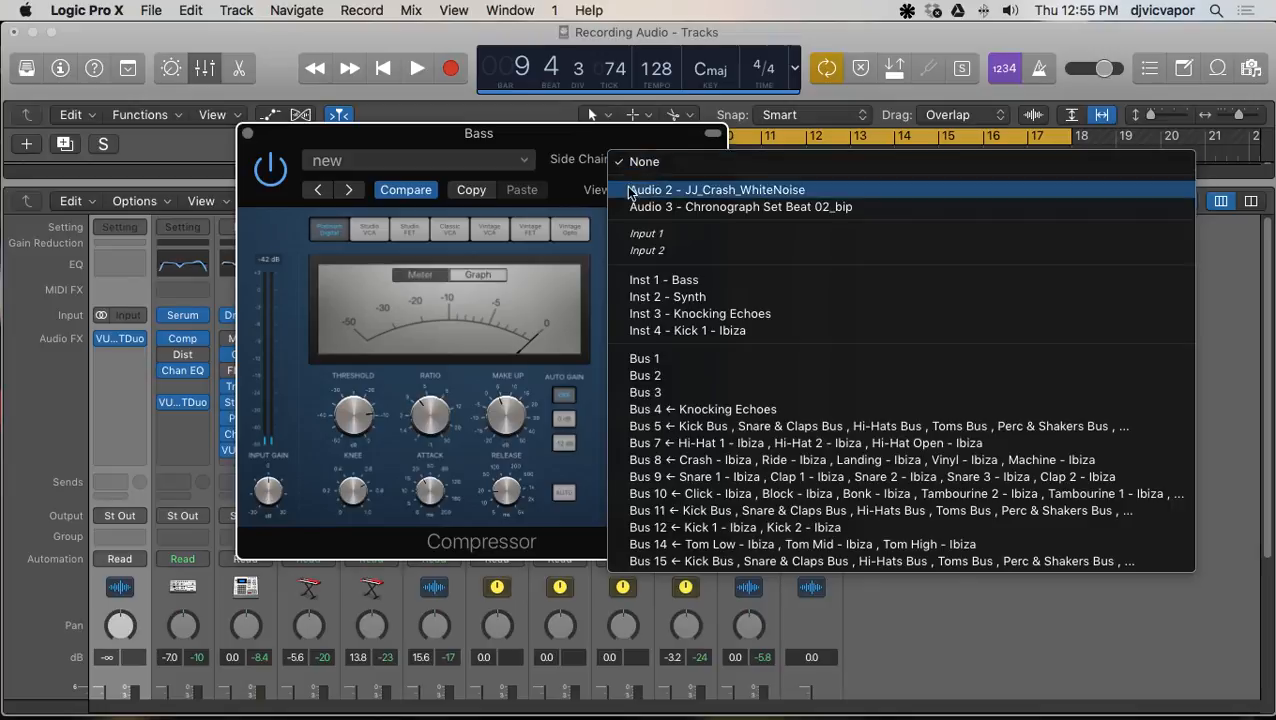
click(669, 331)
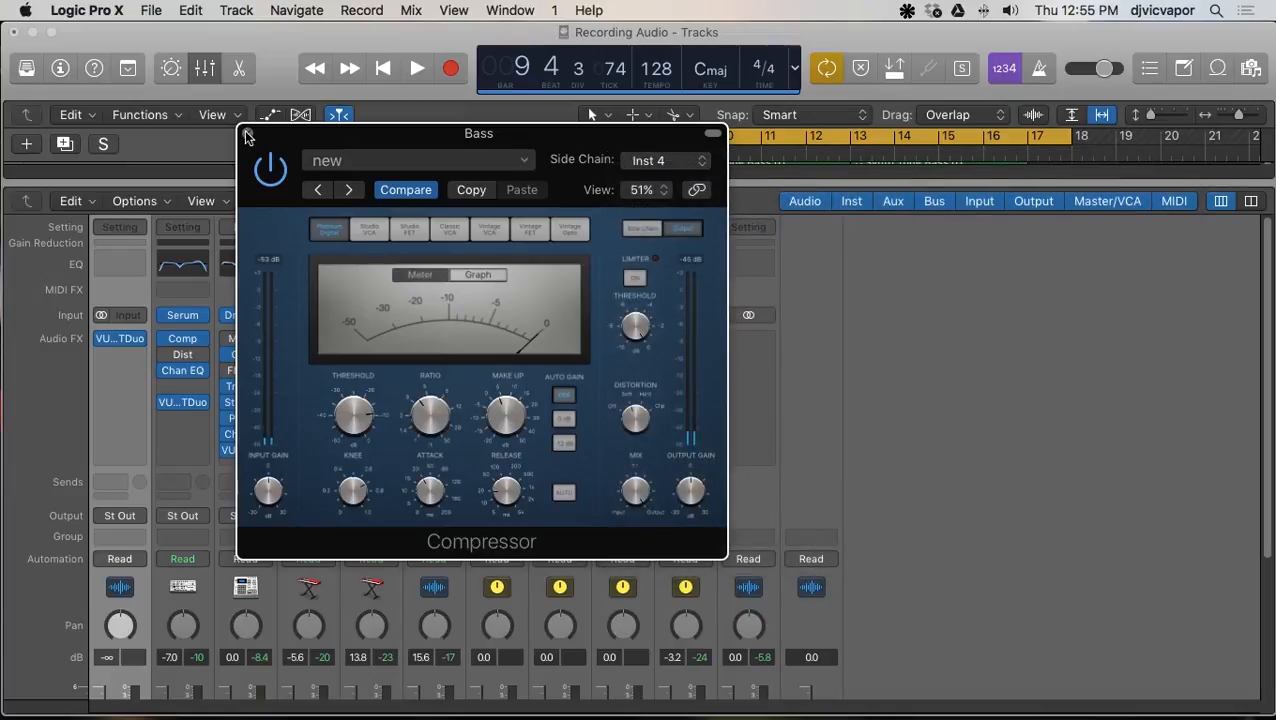
drag(347, 140, 724, 199)
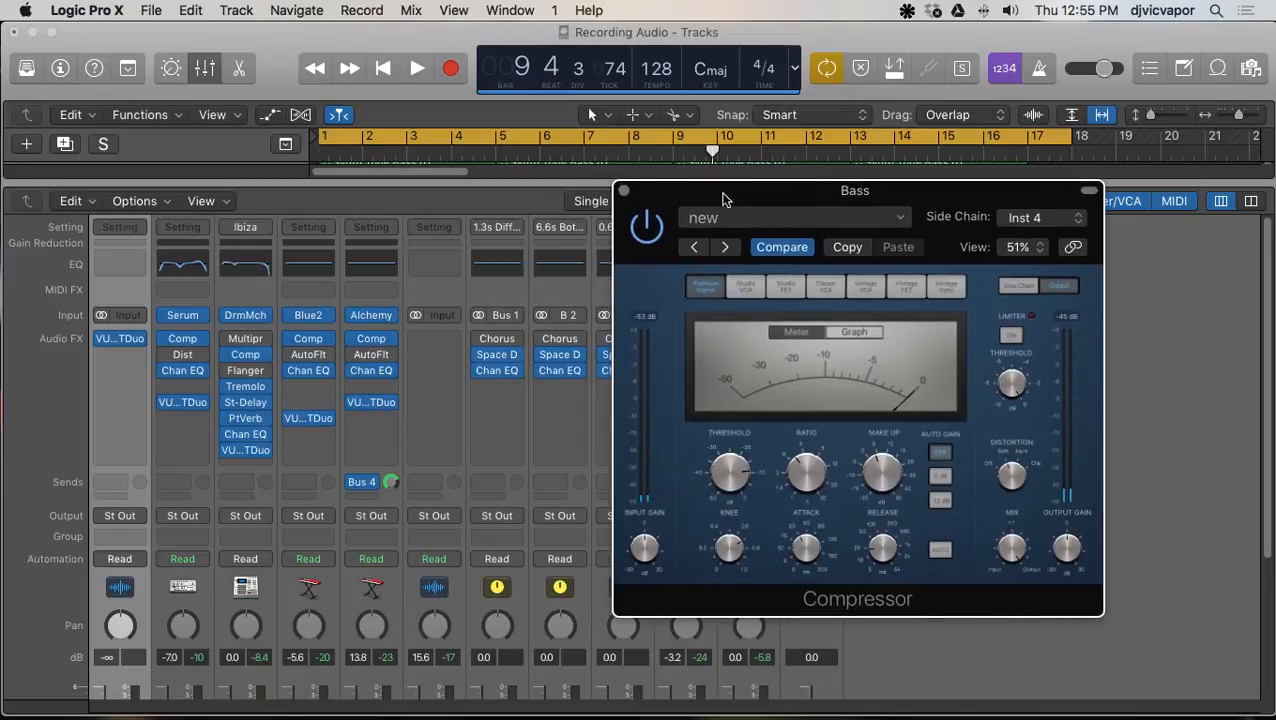
Step: Play the project from the start to check the Bass Compressor's side chain and output settings, and close the plug-in
key(Return)
key(space)
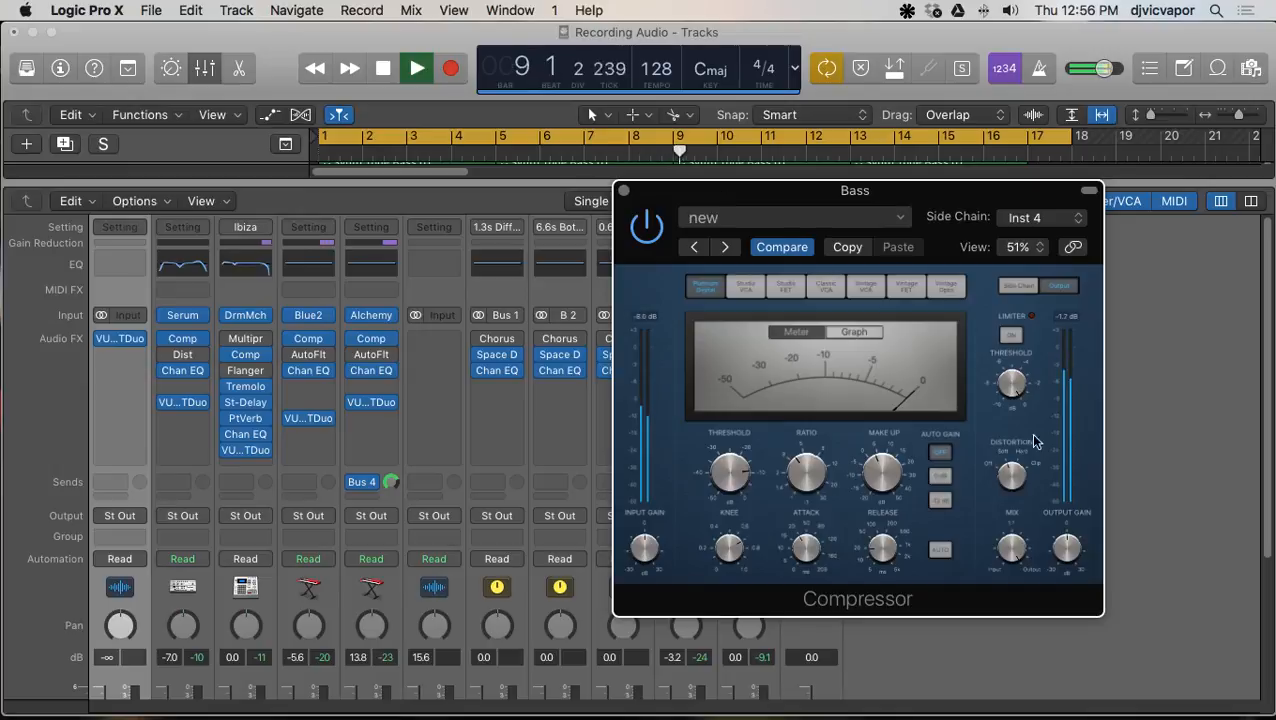
click(1018, 287)
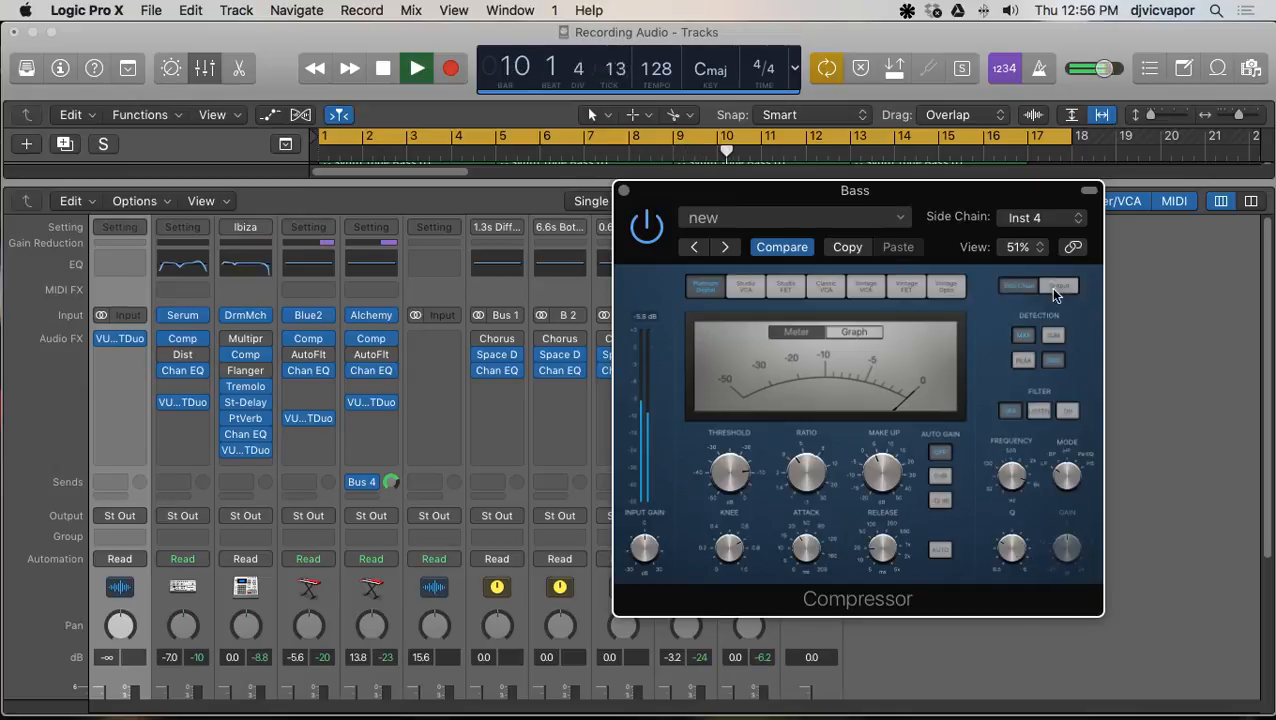
click(1038, 413)
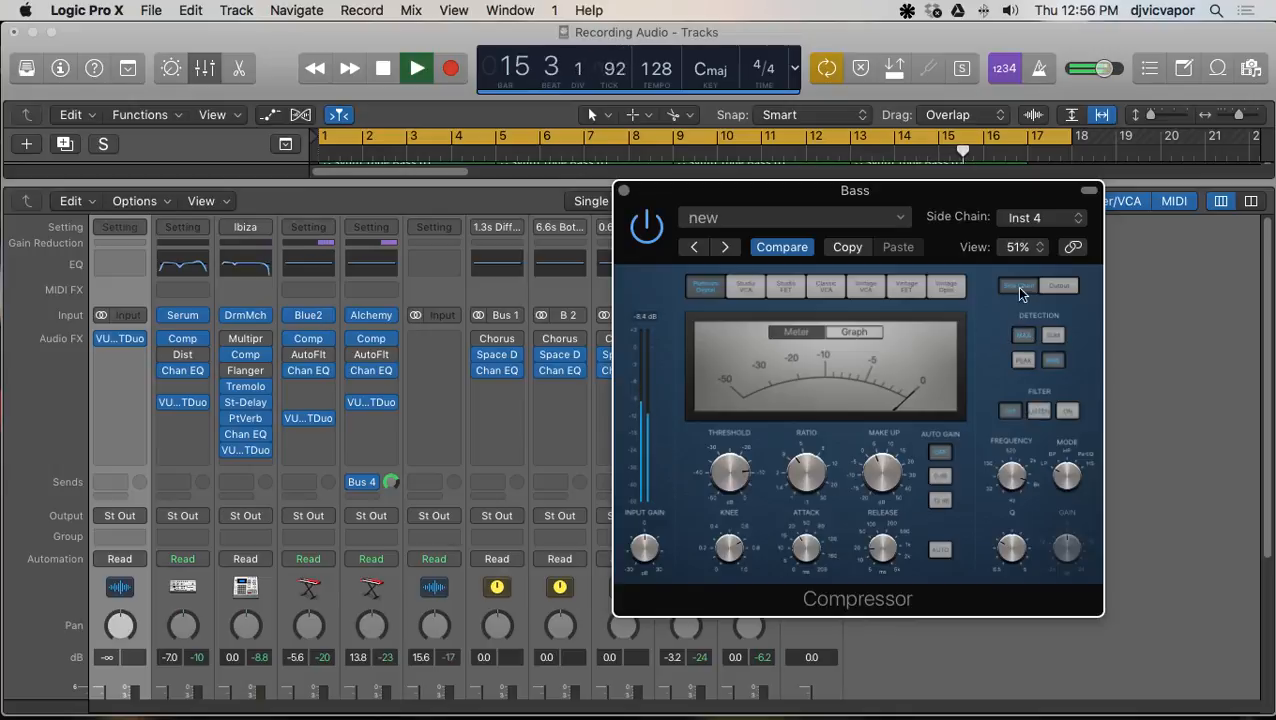
click(1060, 287)
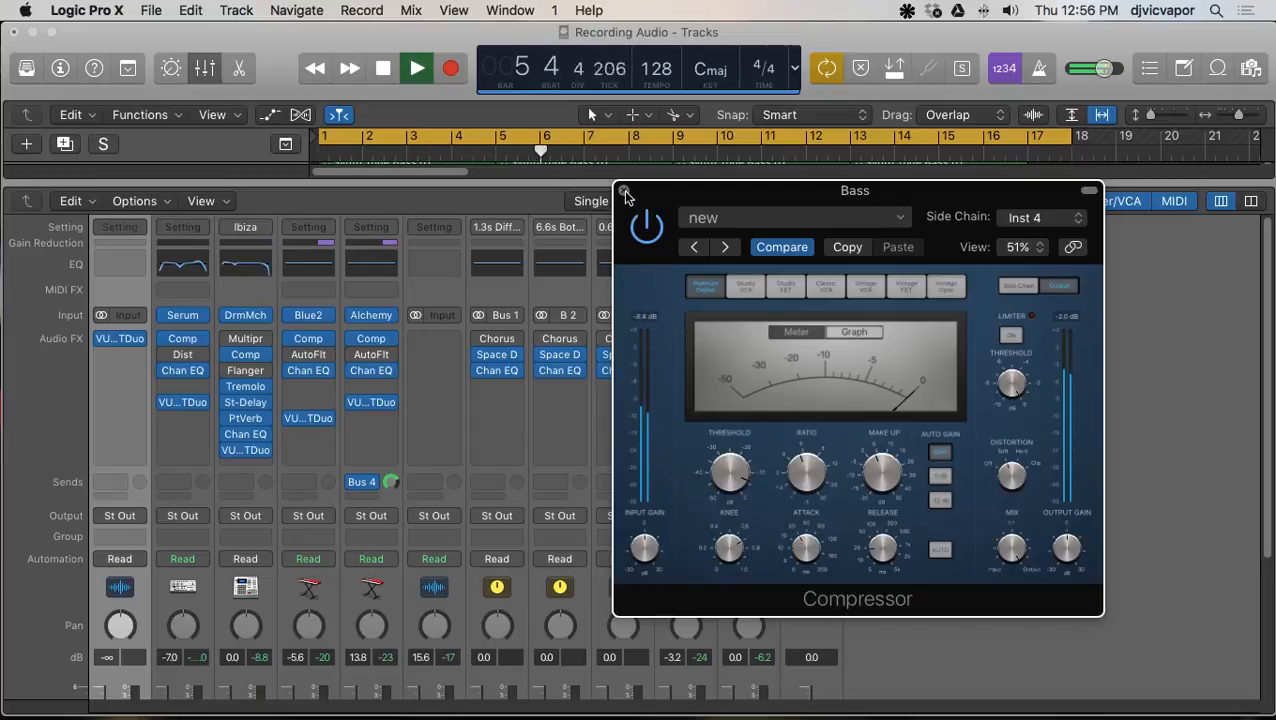
click(623, 191)
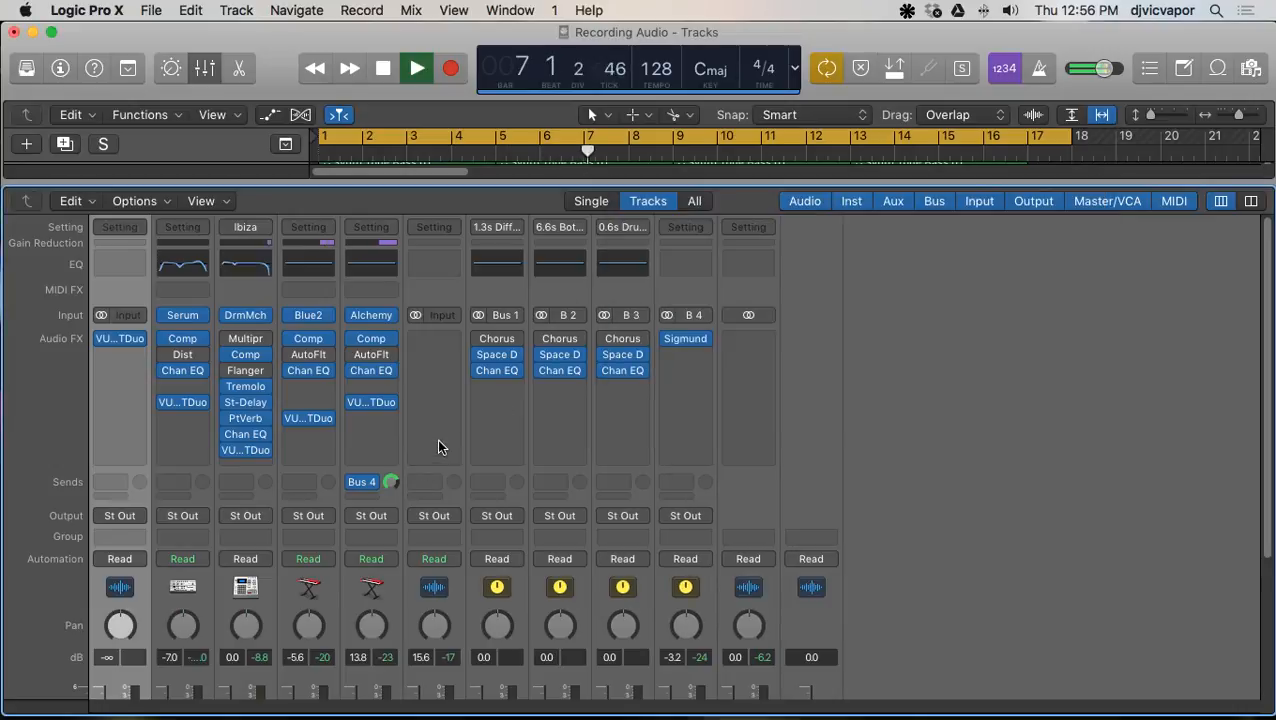
Step: Solo the Synth channel and play it back on its own
key(space)
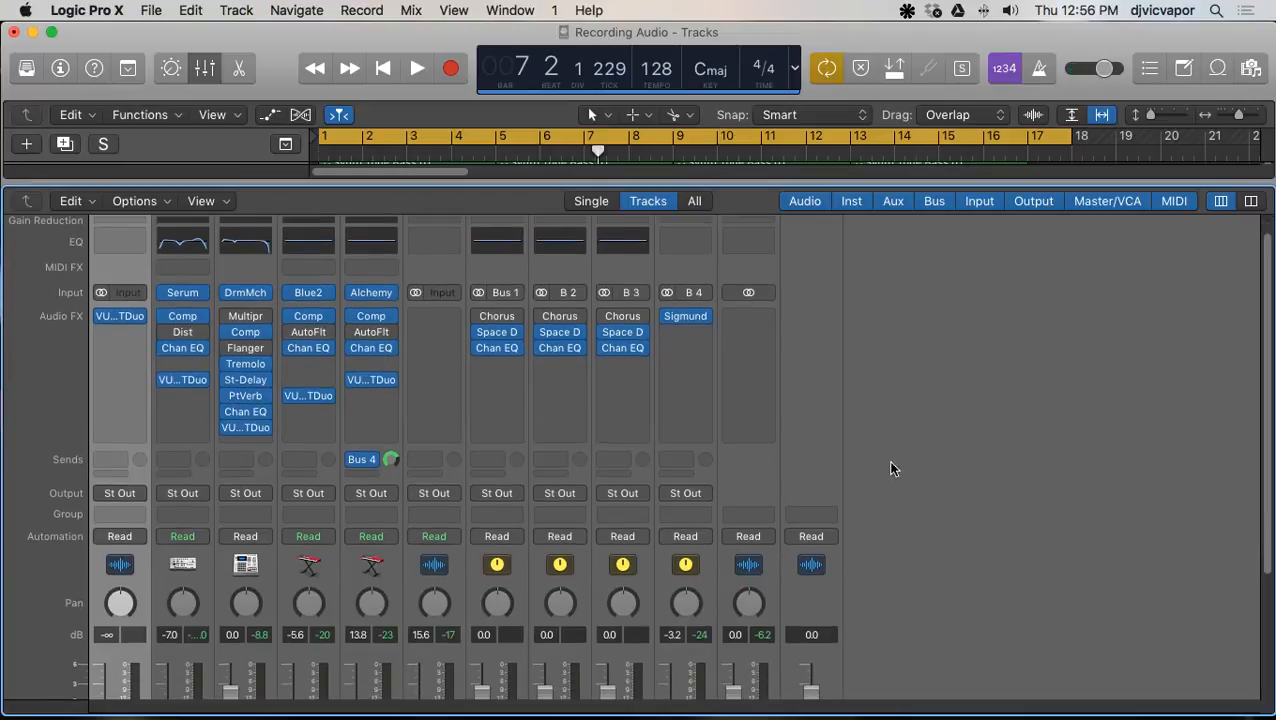
scroll(887, 460, down, 5)
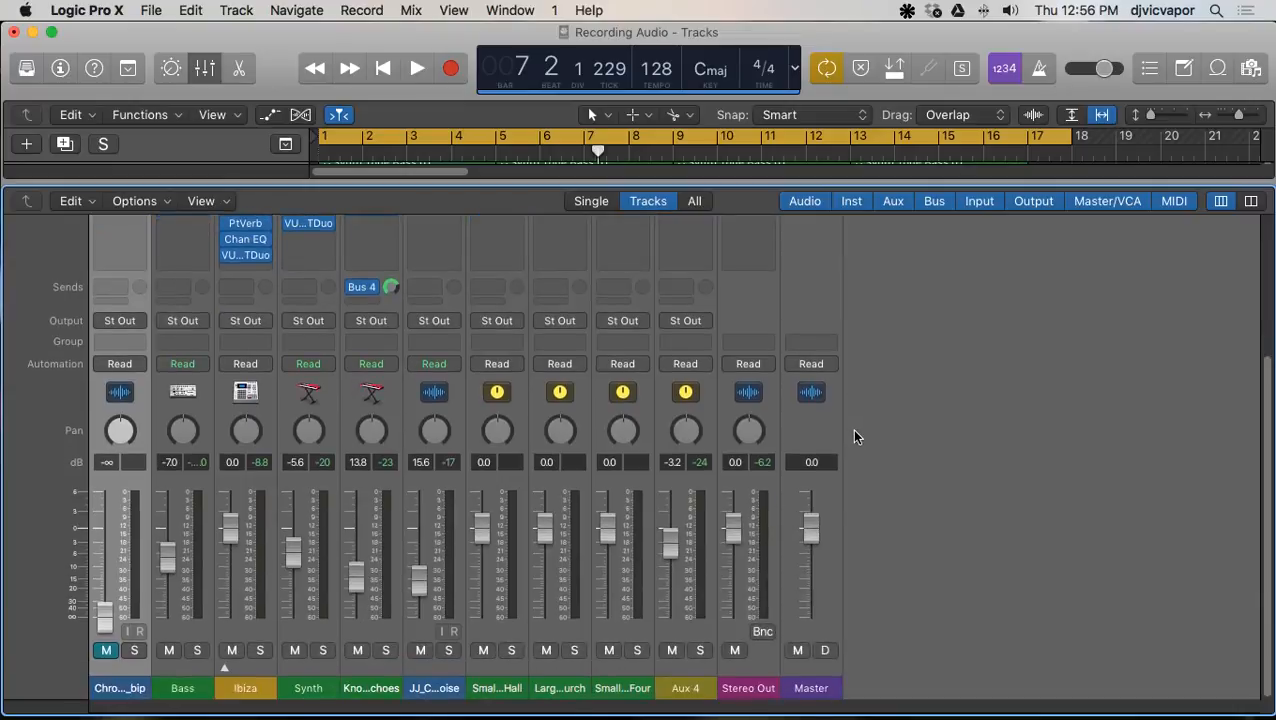
scroll(855, 436, up, 5)
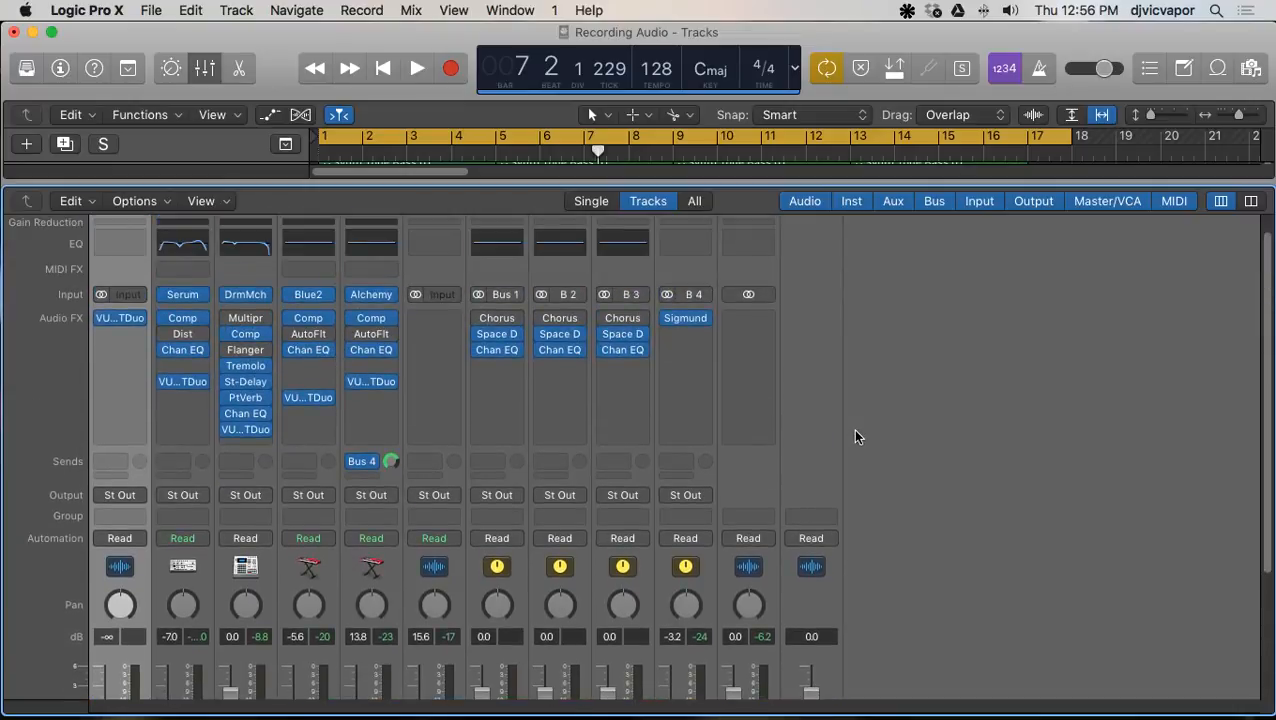
scroll(303, 415, down, 5)
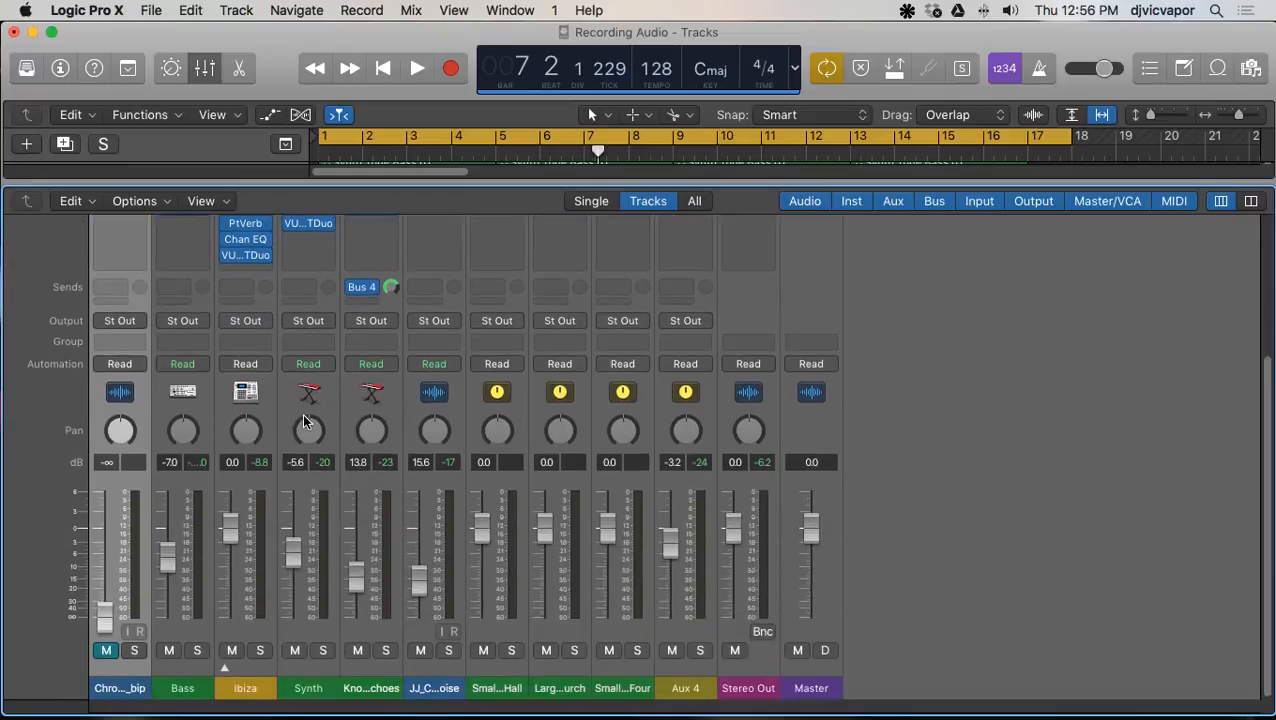
click(321, 652)
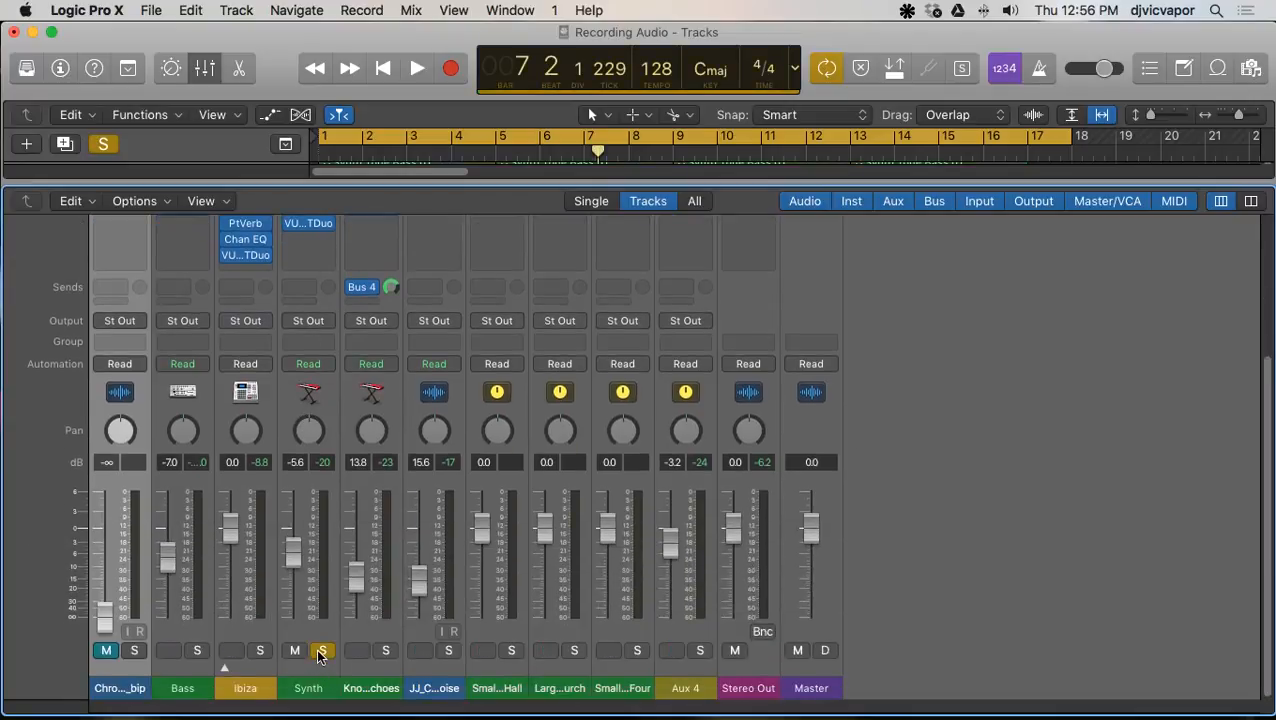
key(space)
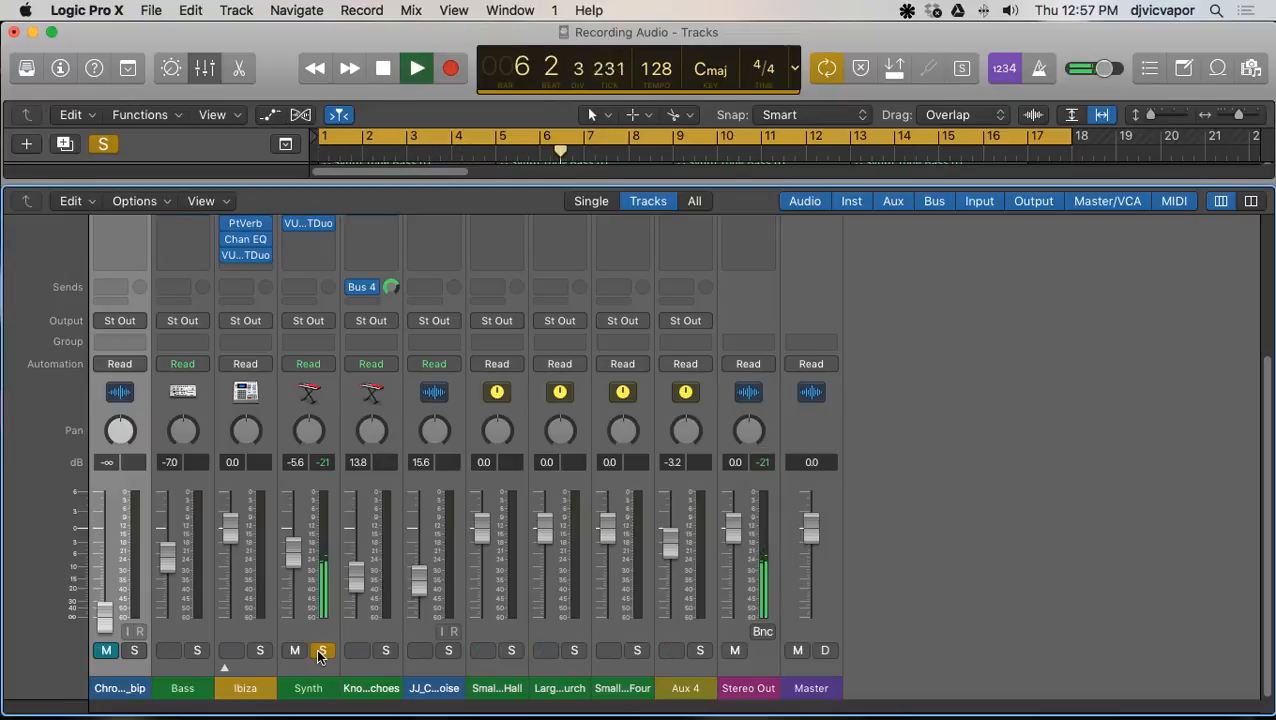
Step: Try panning the soloed Synth channel slightly to the right, about +5
scroll(316, 628, up, 5)
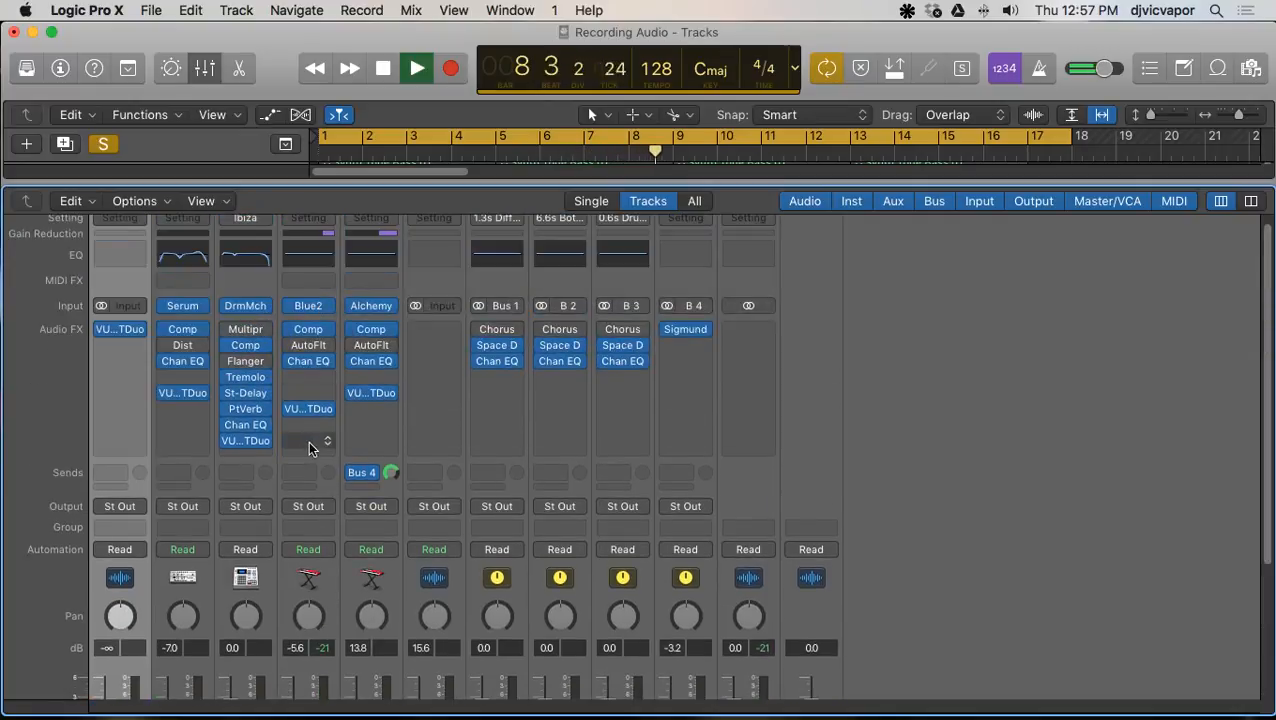
scroll(308, 441, down, 5)
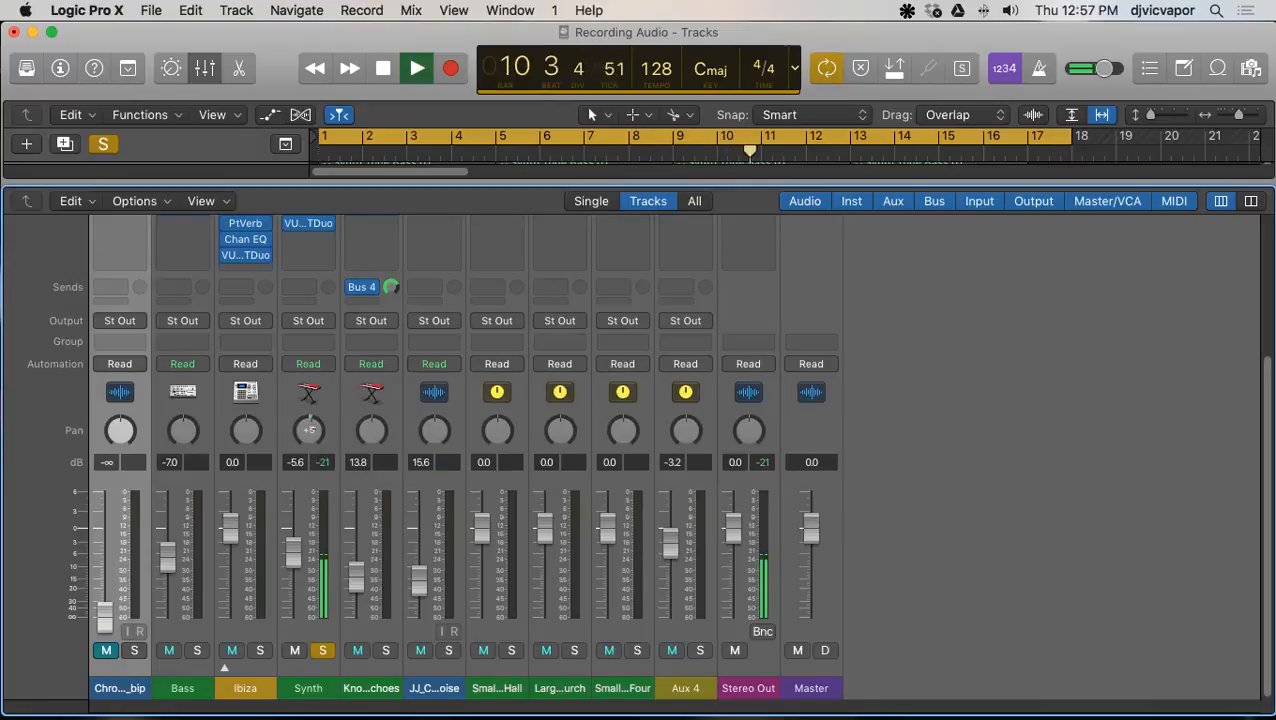
drag(310, 428, 337, 436)
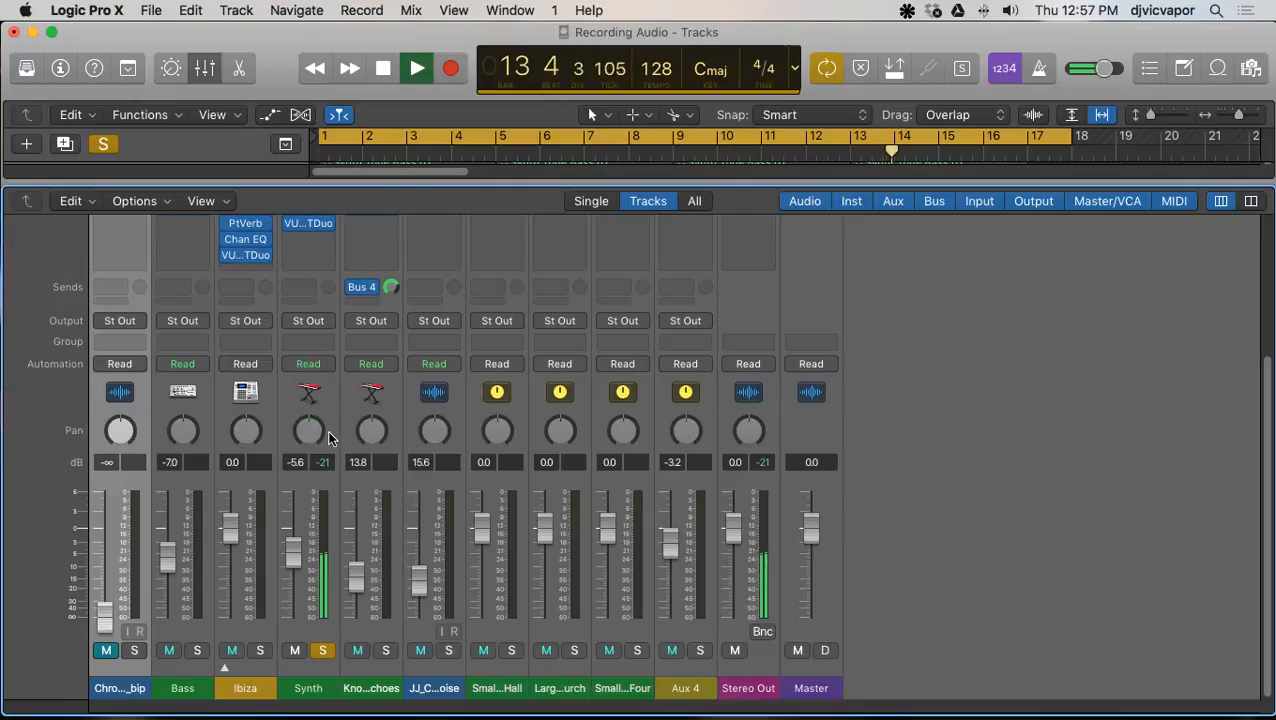
Step: Insert the Waves GW PianoCentric (s) plug-in in stereo on the Synth channel's empty slot after the Channel EQ
scroll(330, 438, up, 1)
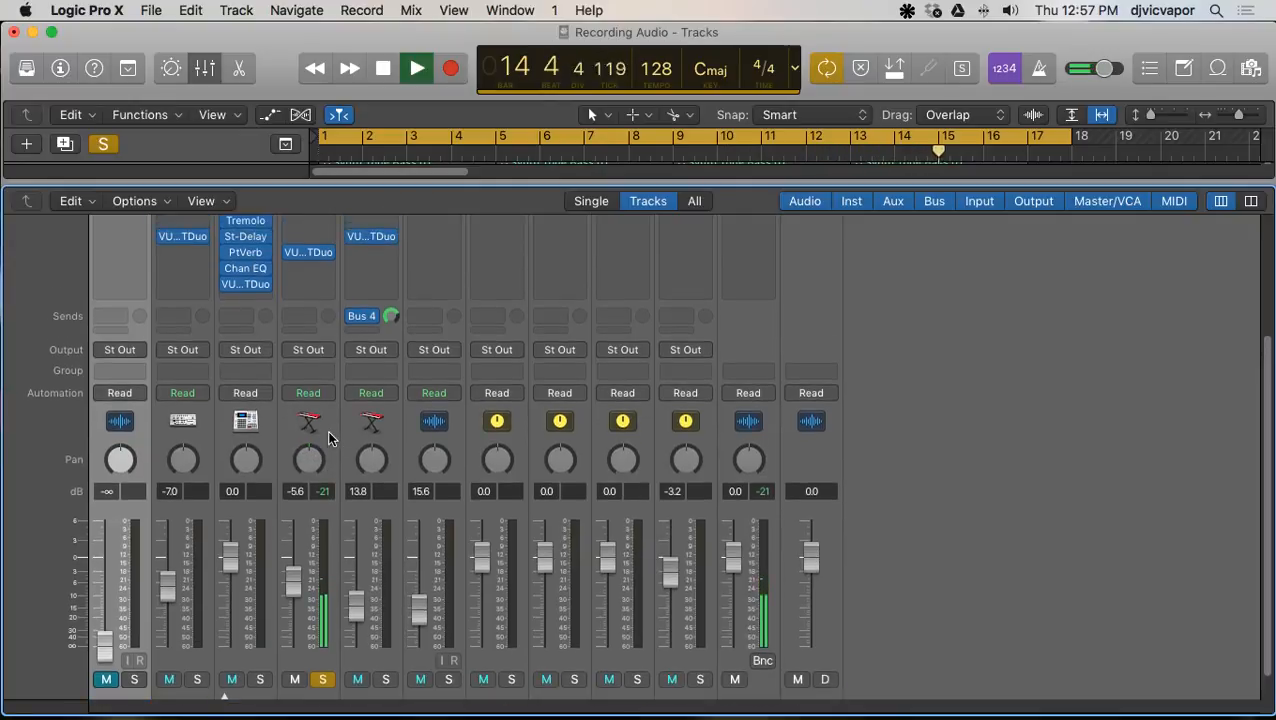
scroll(330, 438, up, 3)
scroll(330, 438, up, 1)
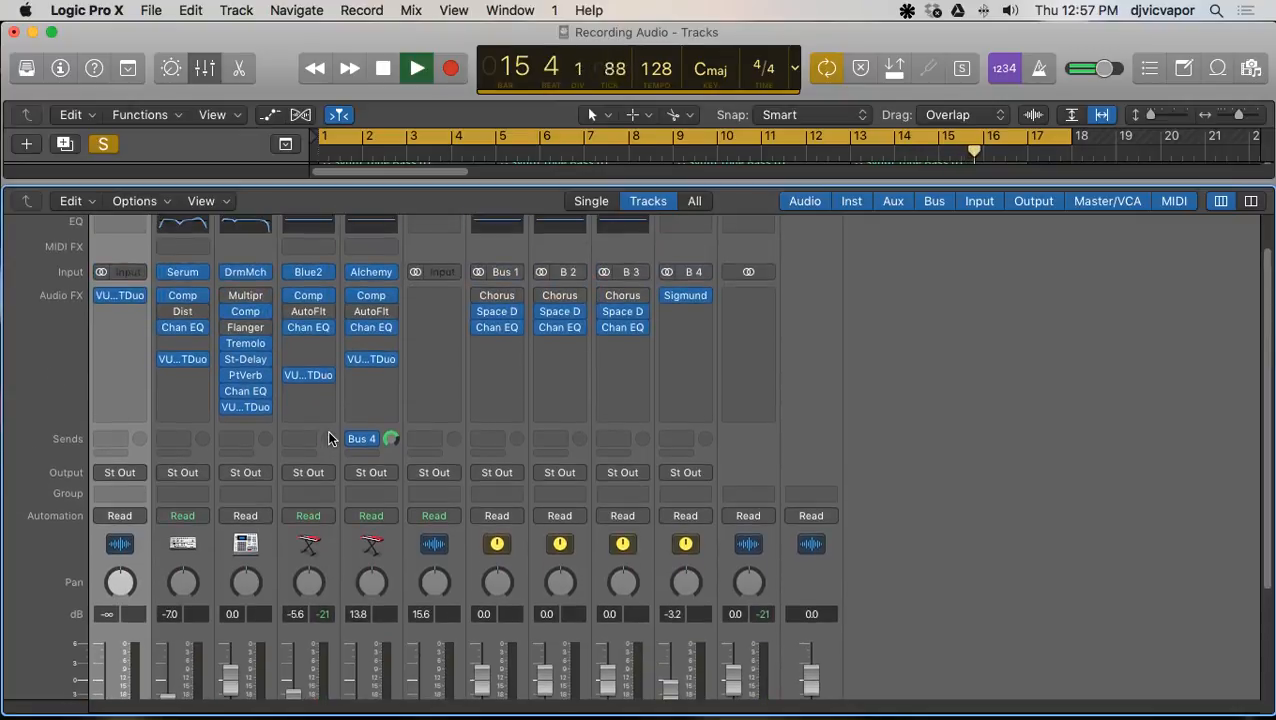
click(318, 345)
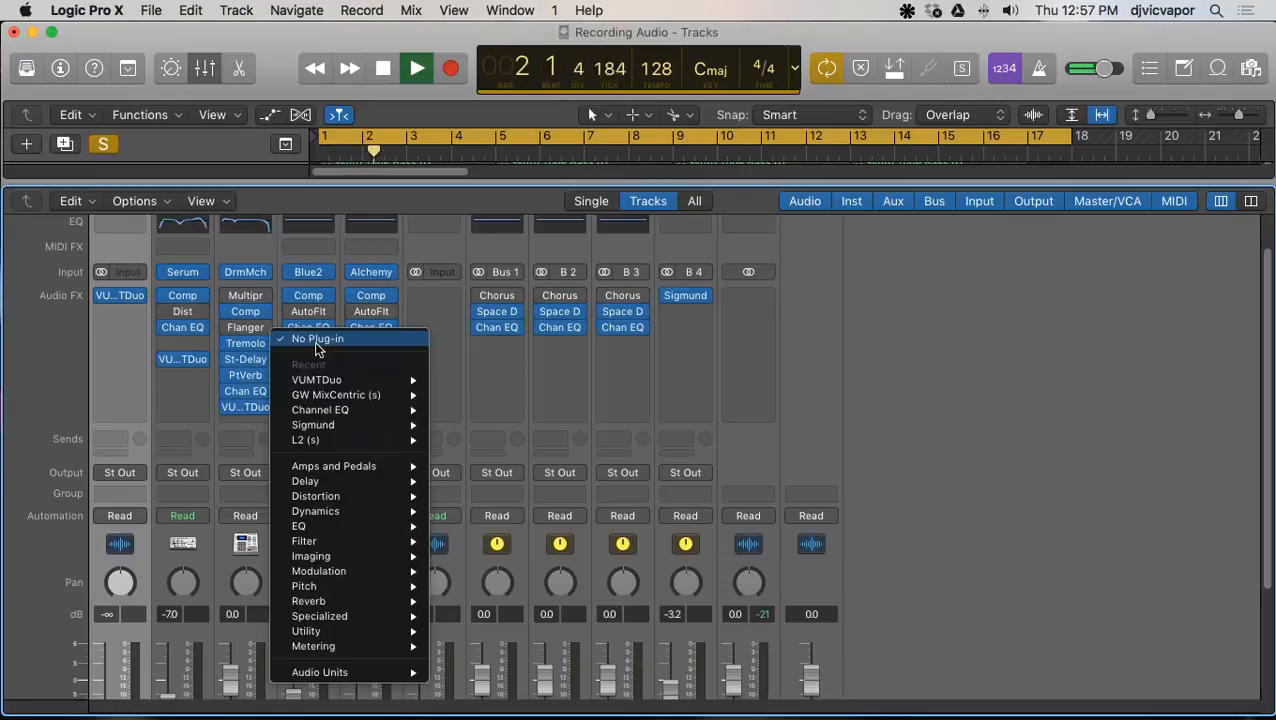
mouse_move(333, 500)
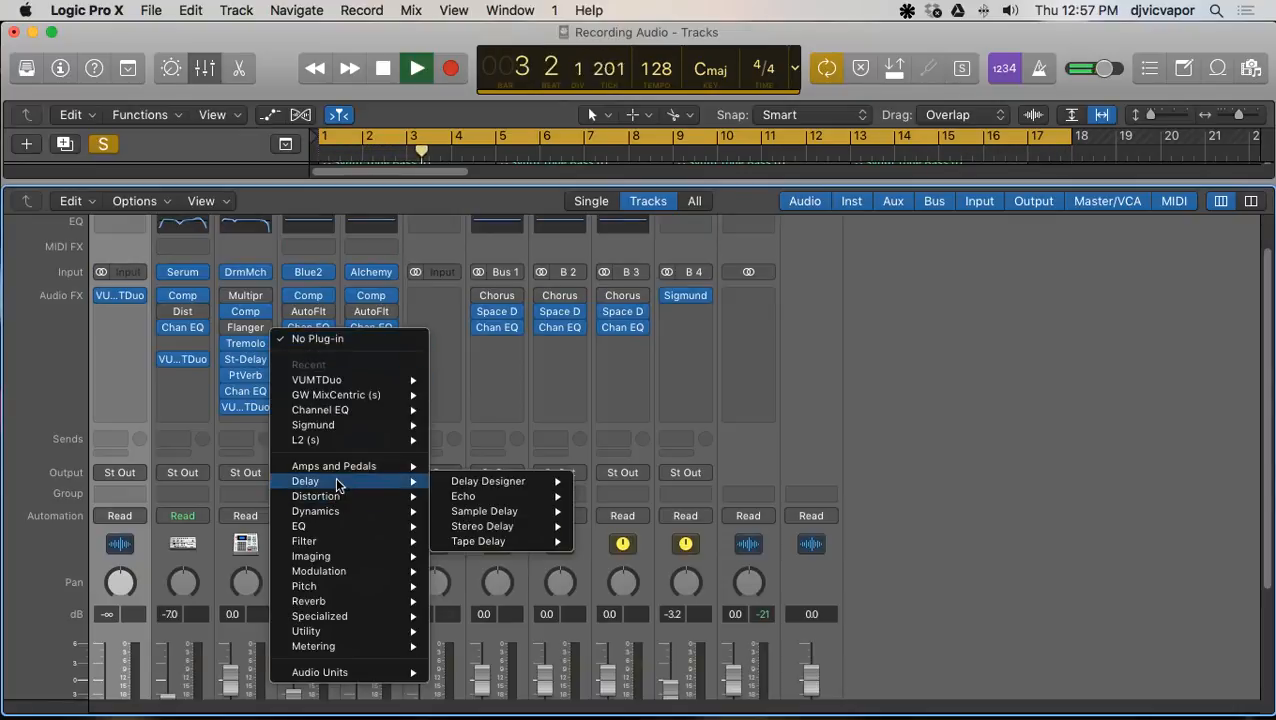
mouse_move(335, 398)
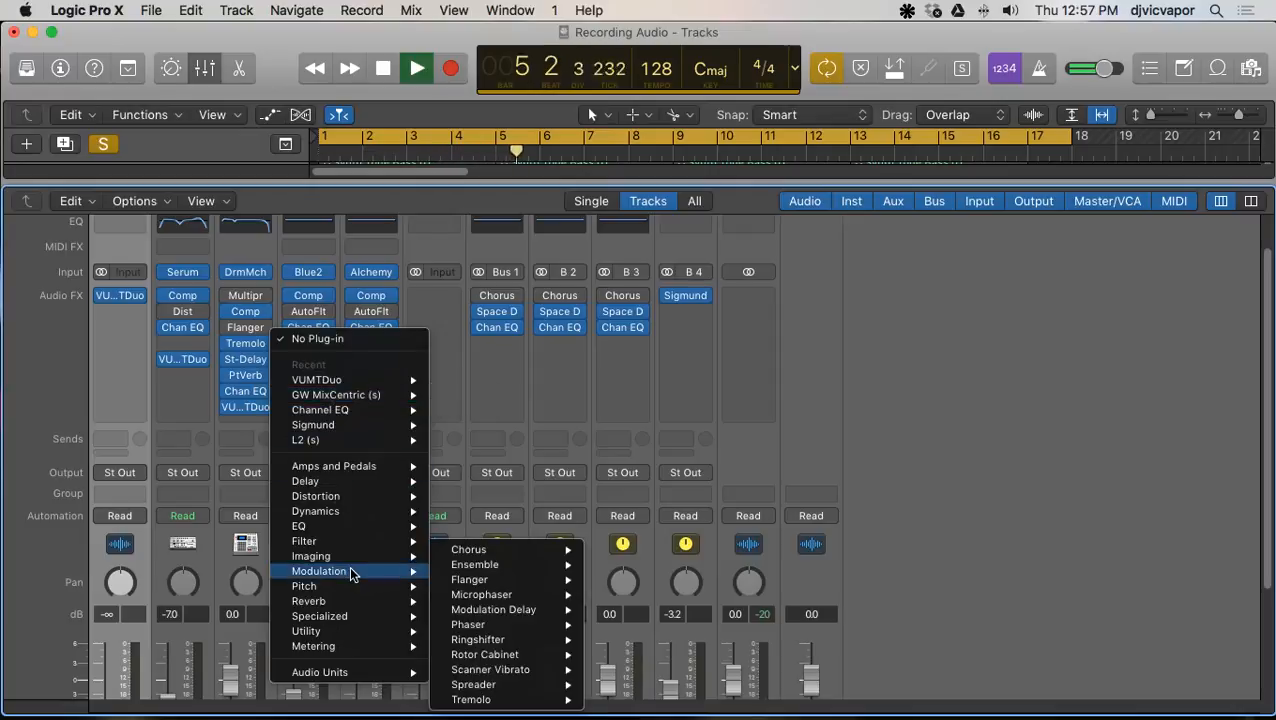
mouse_move(345, 652)
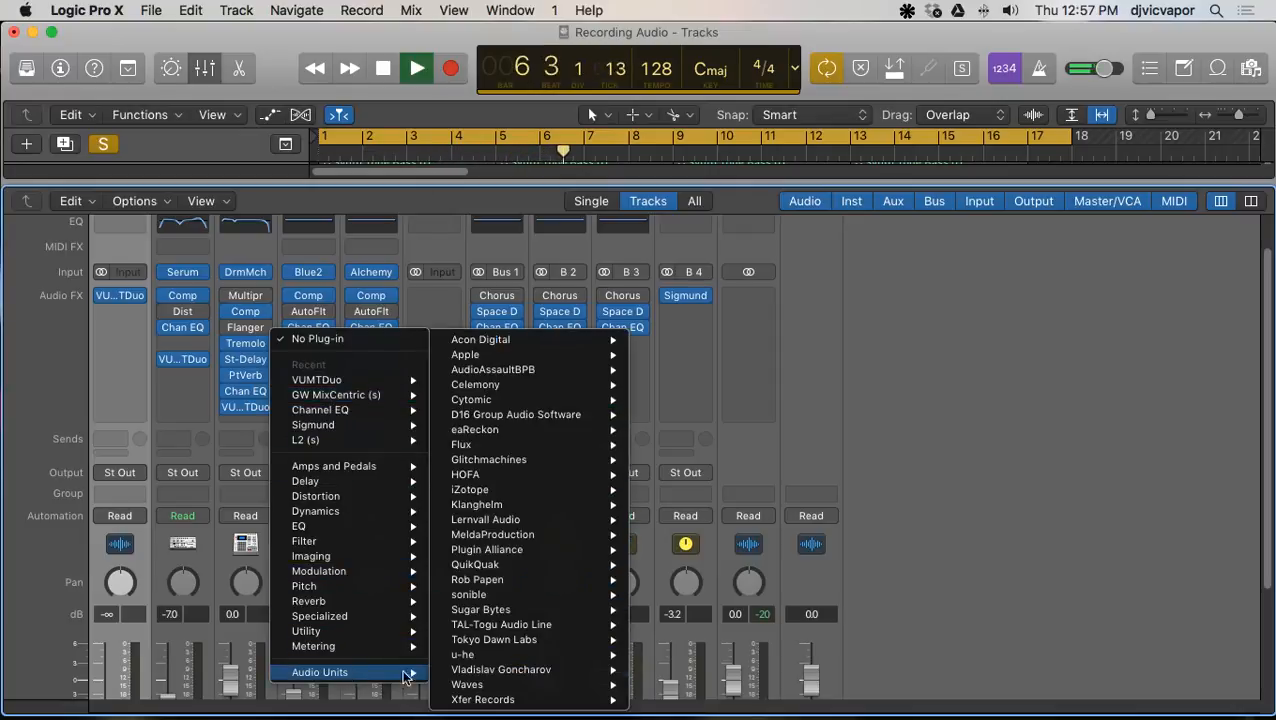
mouse_move(489, 685)
scroll(692, 658, down, 20)
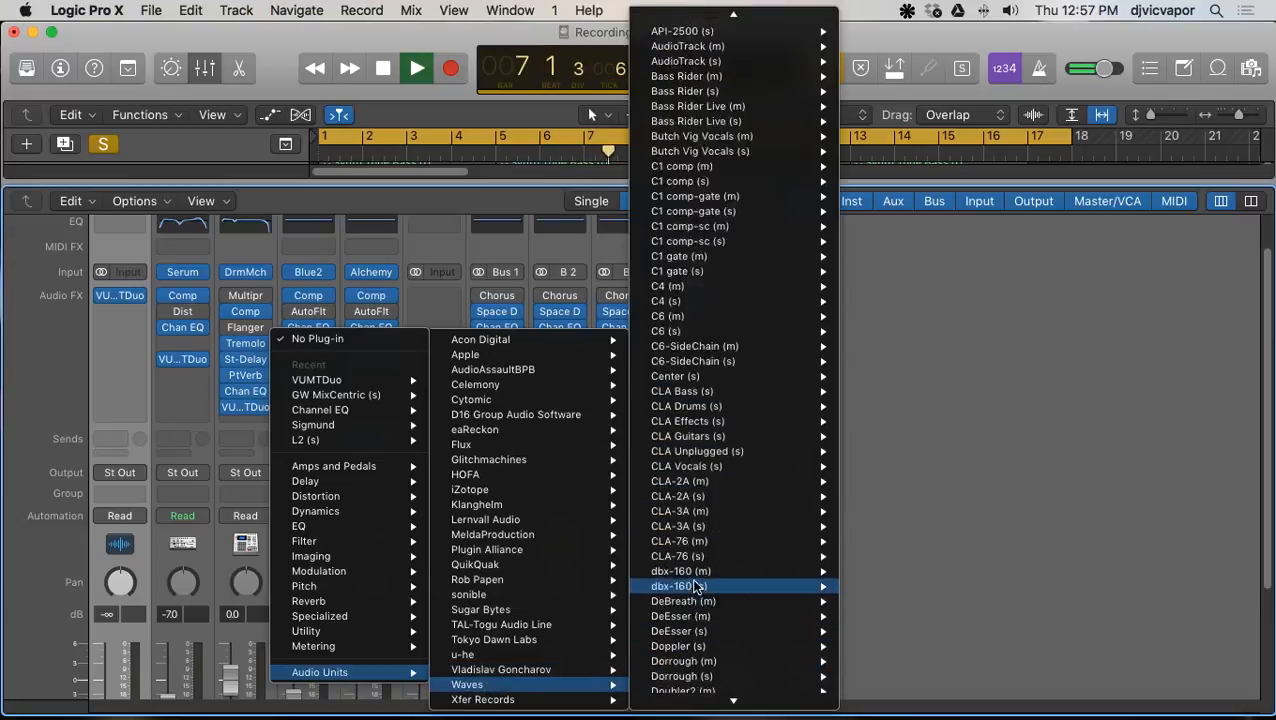
mouse_move(690, 572)
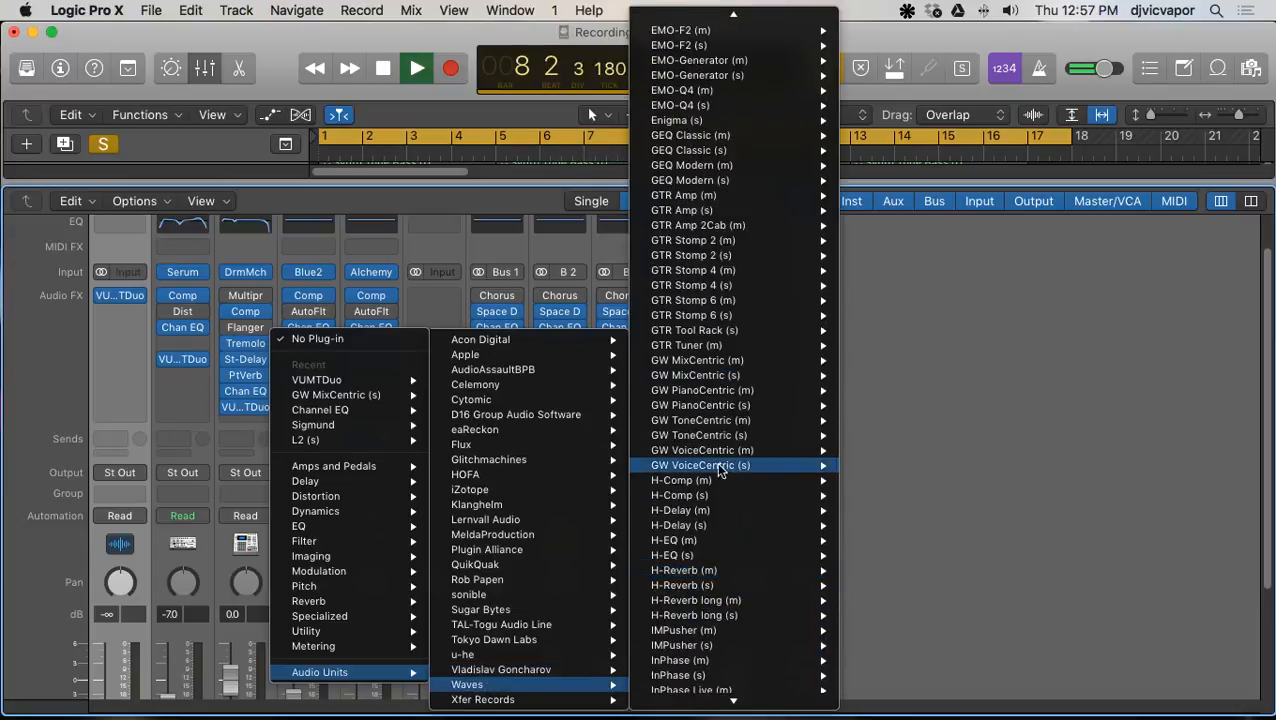
mouse_move(705, 408)
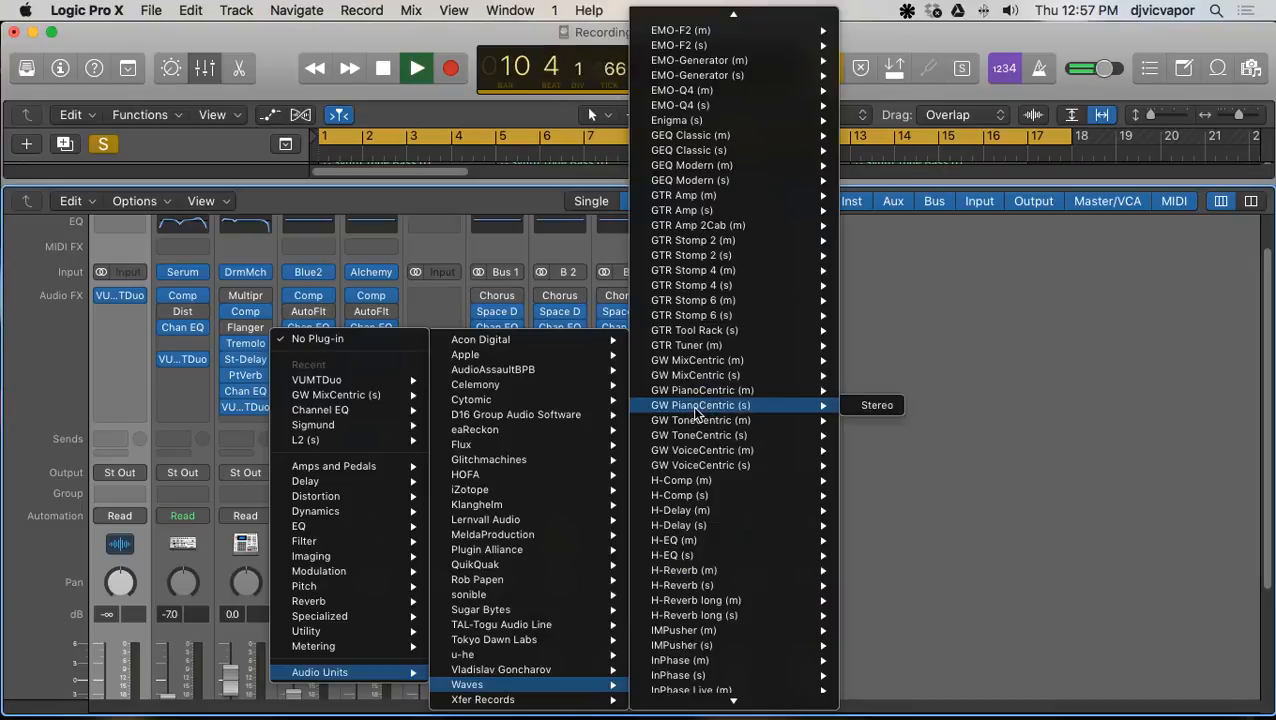
click(864, 404)
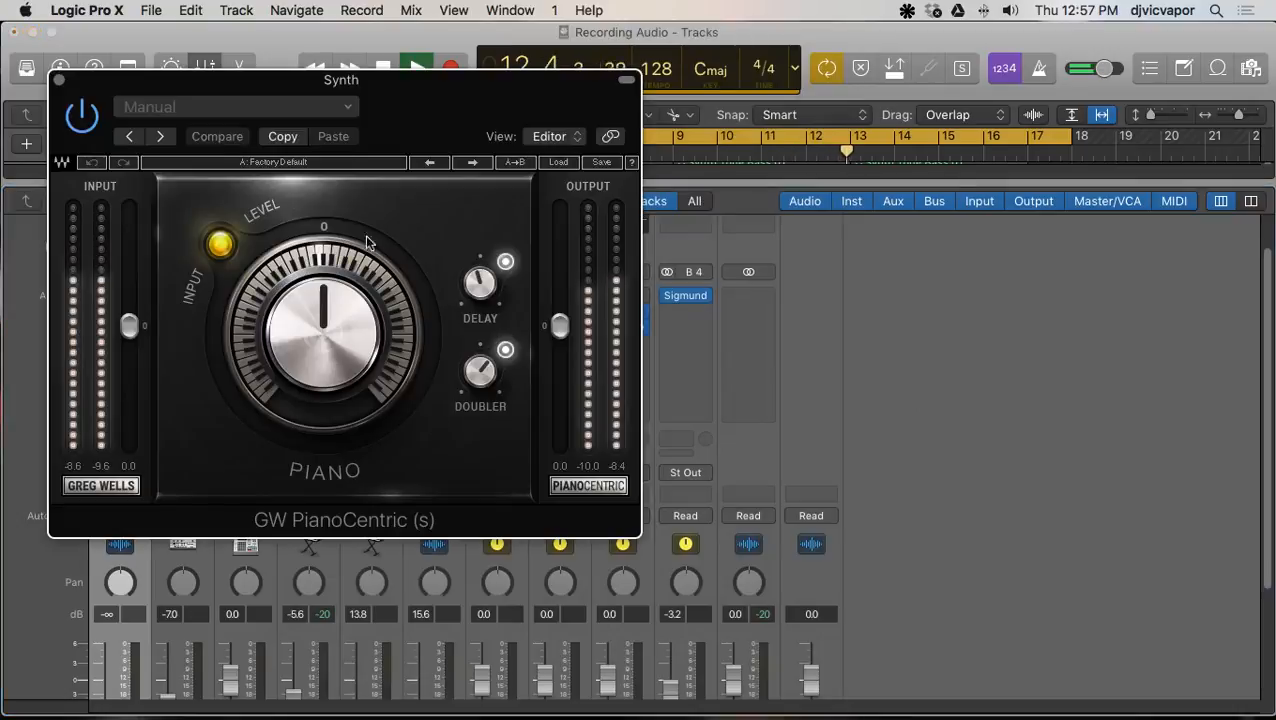
drag(317, 86, 616, 160)
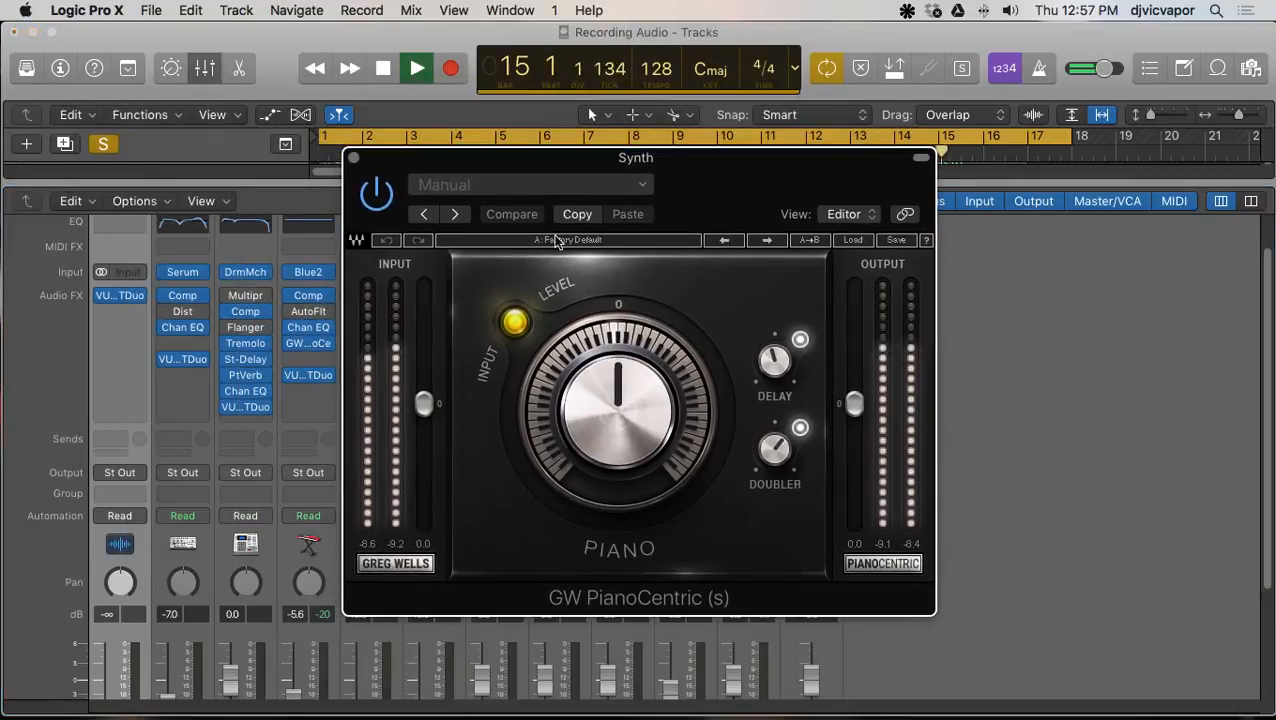
Step: Try the factory preset Thin & Wide in the Synth's GW PianoCentric plug-in
click(563, 186)
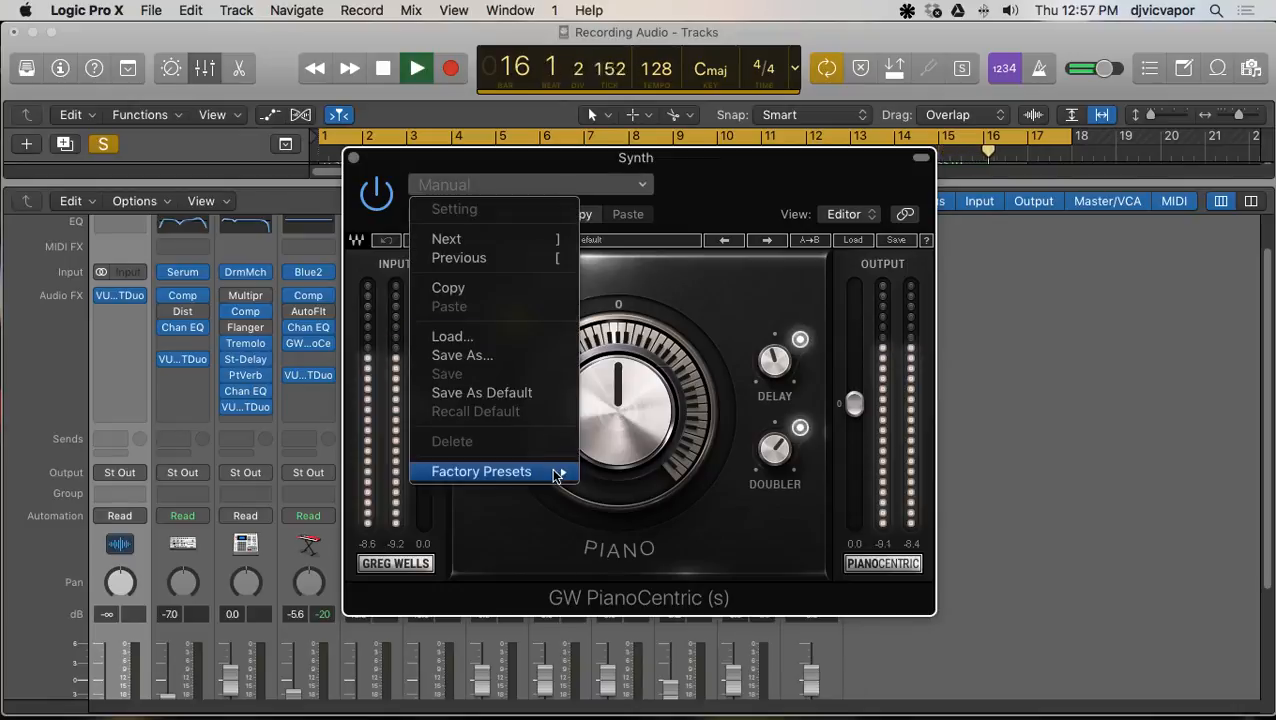
mouse_move(558, 473)
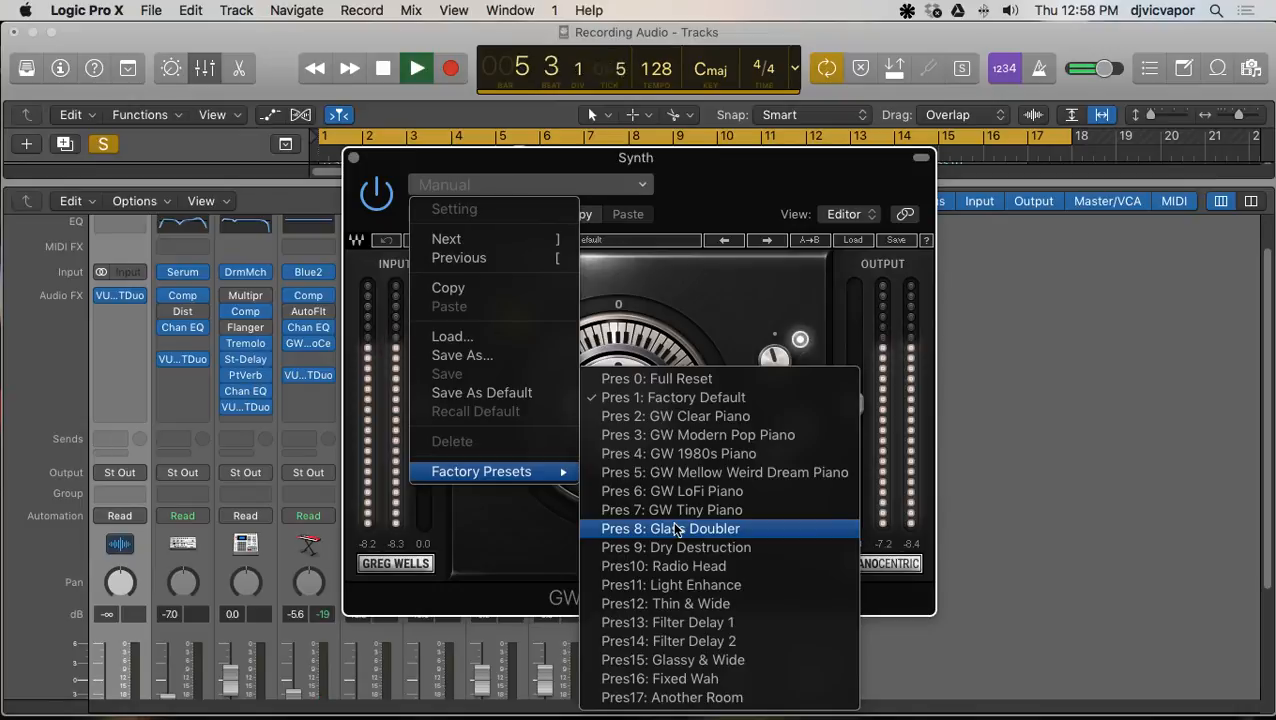
click(673, 603)
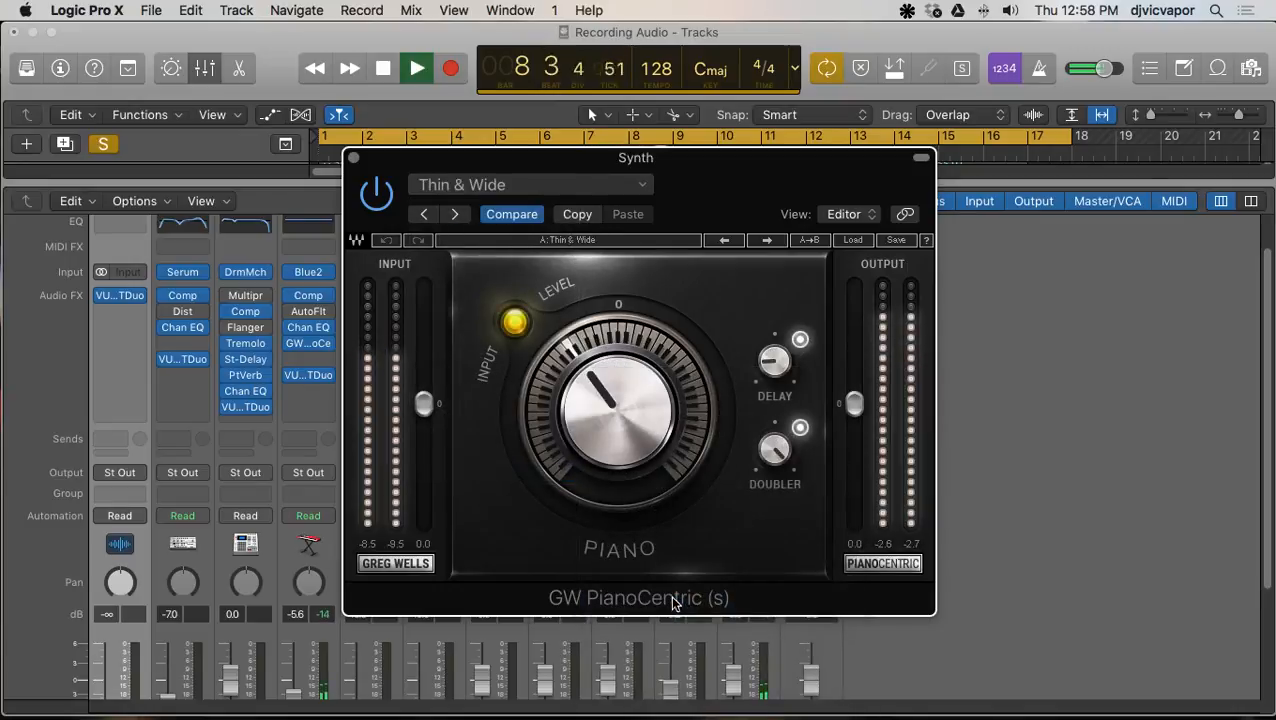
Step: Close the plug-in window and unsolo the Synth channel to hear it in the full mix
click(353, 163)
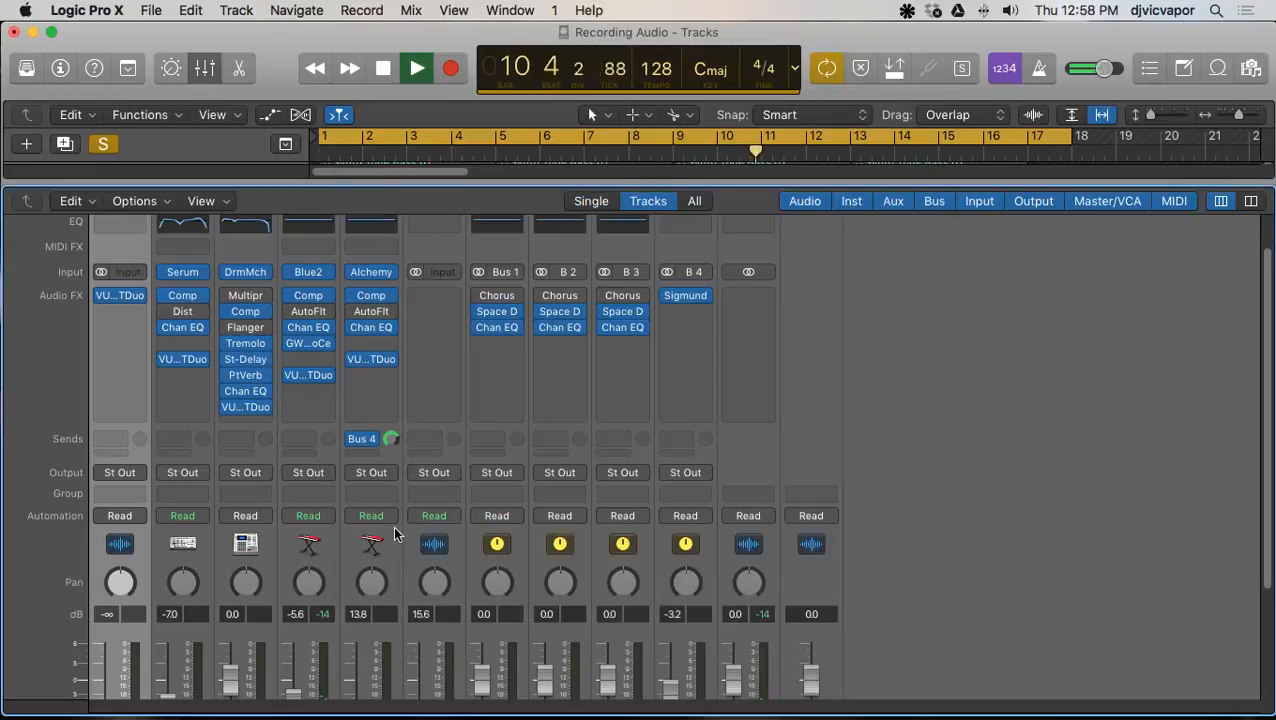
scroll(395, 535, down, 5)
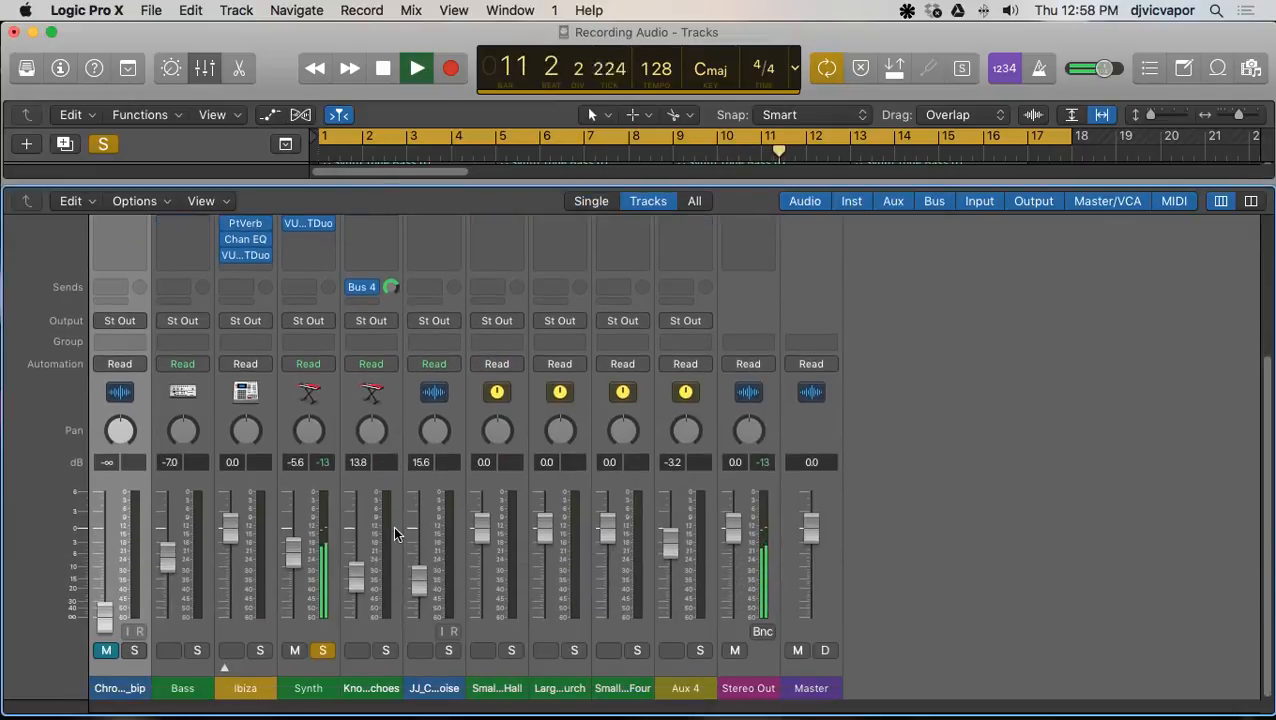
click(322, 651)
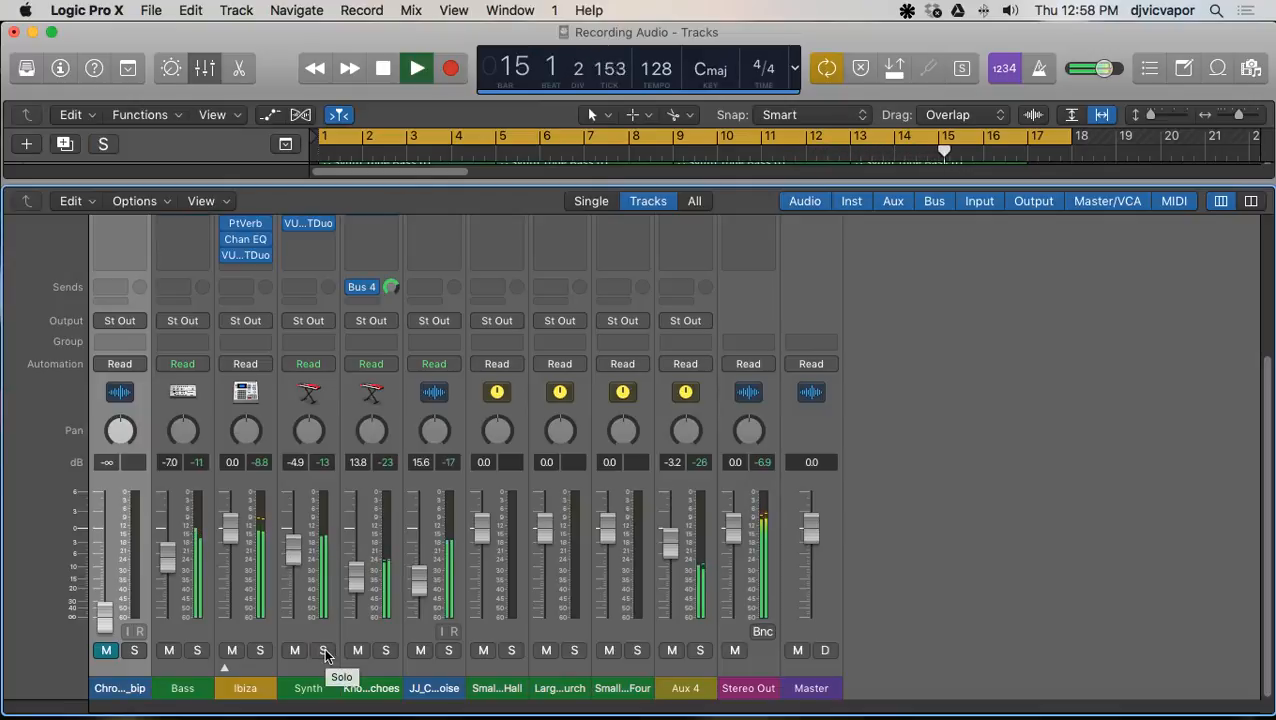
Step: Reopen GW PianoCentric on the Synth channel and load the factory preset Full Reset
scroll(325, 640, up, 5)
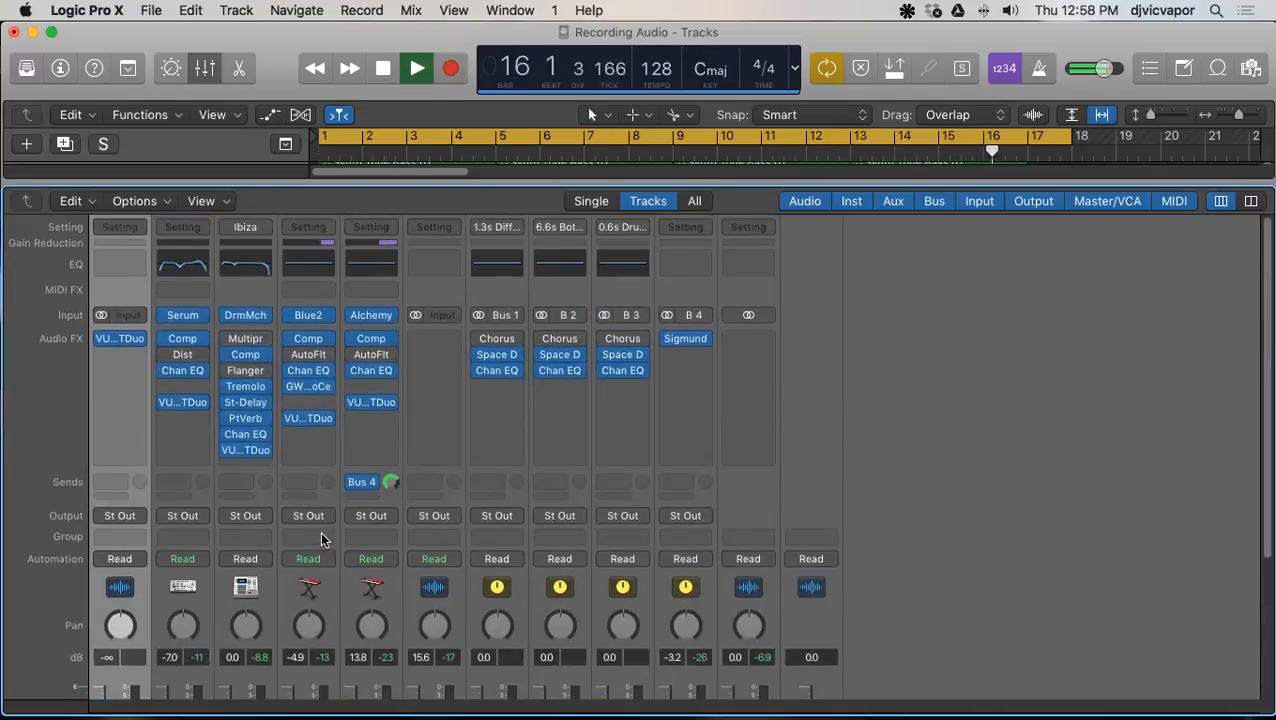
click(311, 389)
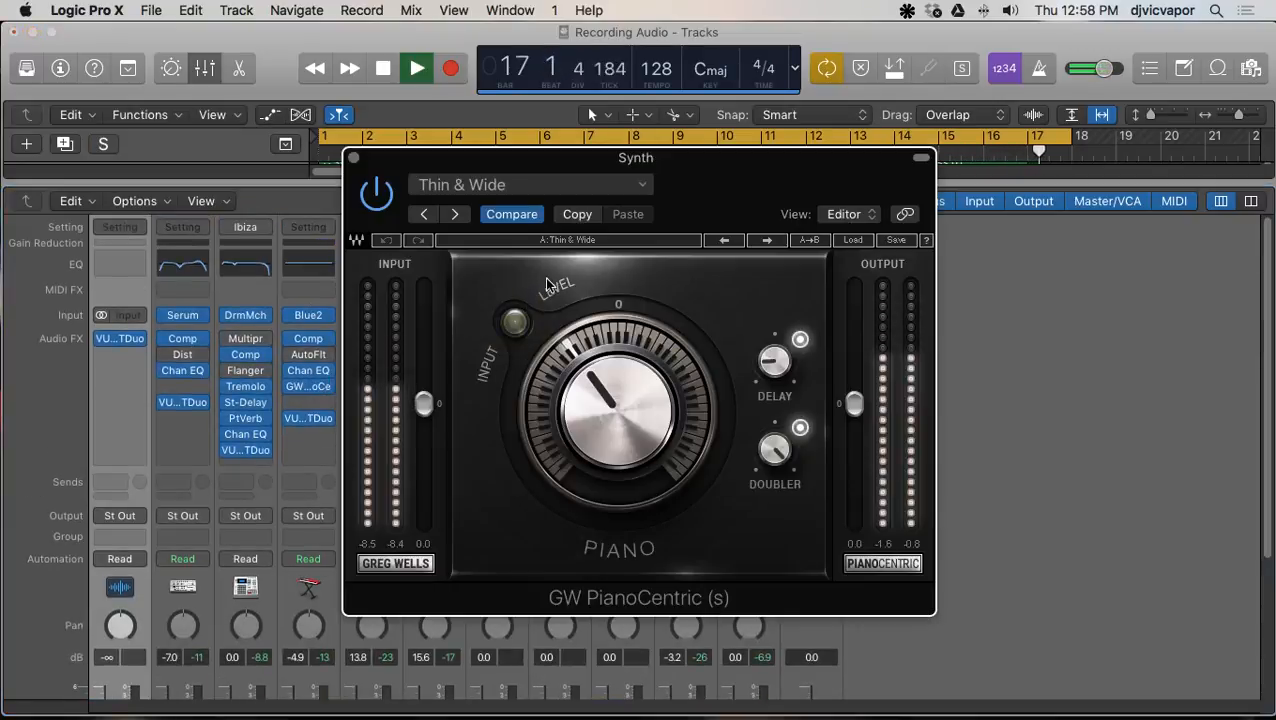
click(563, 186)
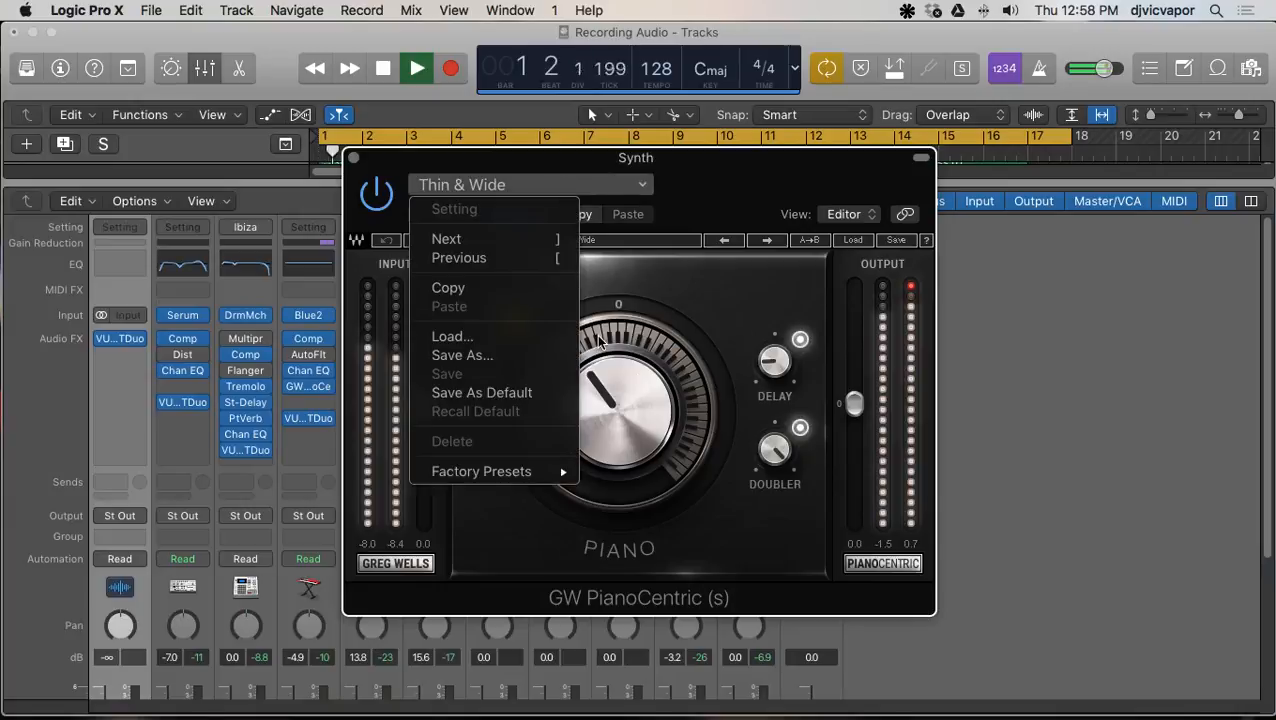
mouse_move(555, 477)
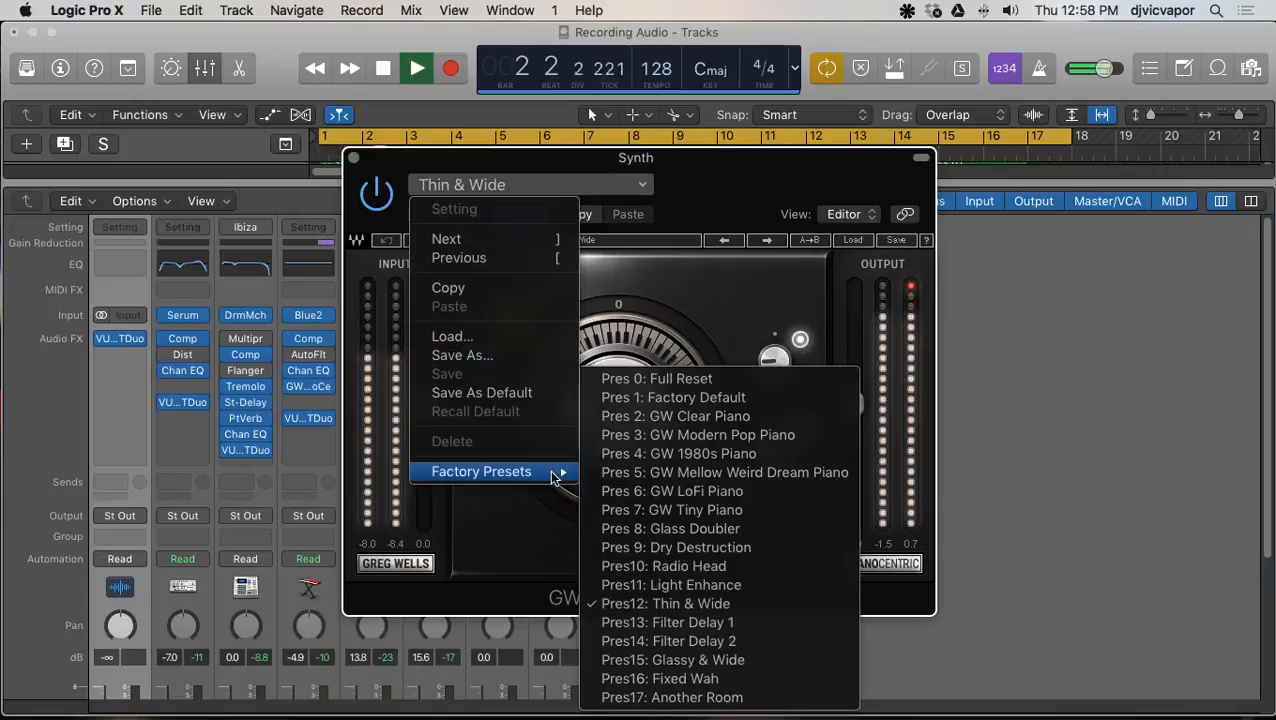
click(640, 379)
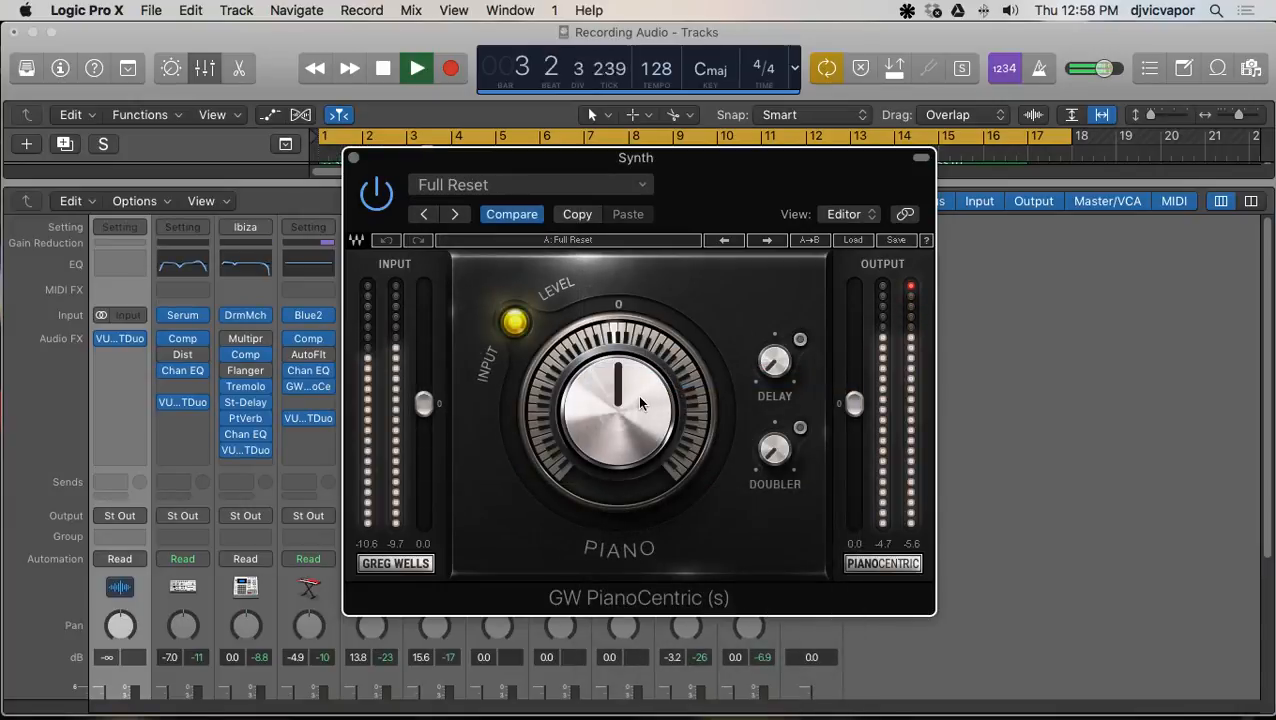
Step: Turn the central Piano knob clockwise, set Delay to about -16.9, raise Doubler, and switch both effects on
drag(640, 403, 640, 362)
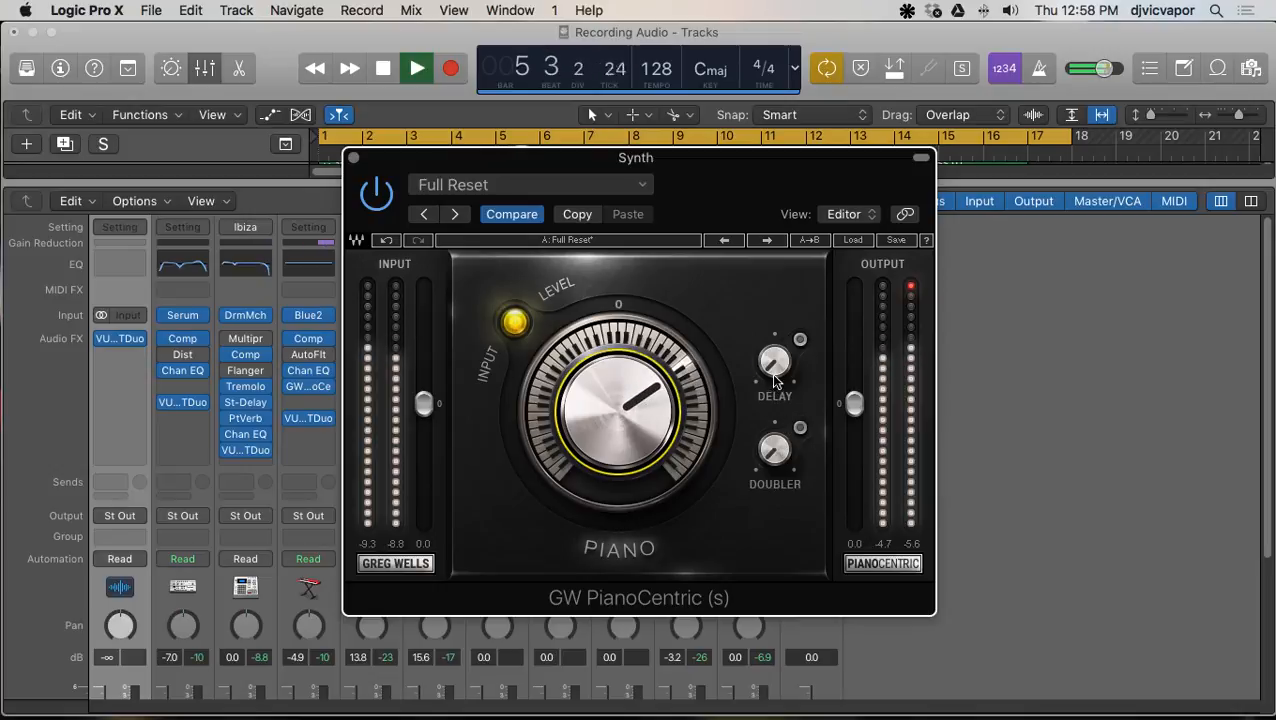
drag(775, 381, 775, 385)
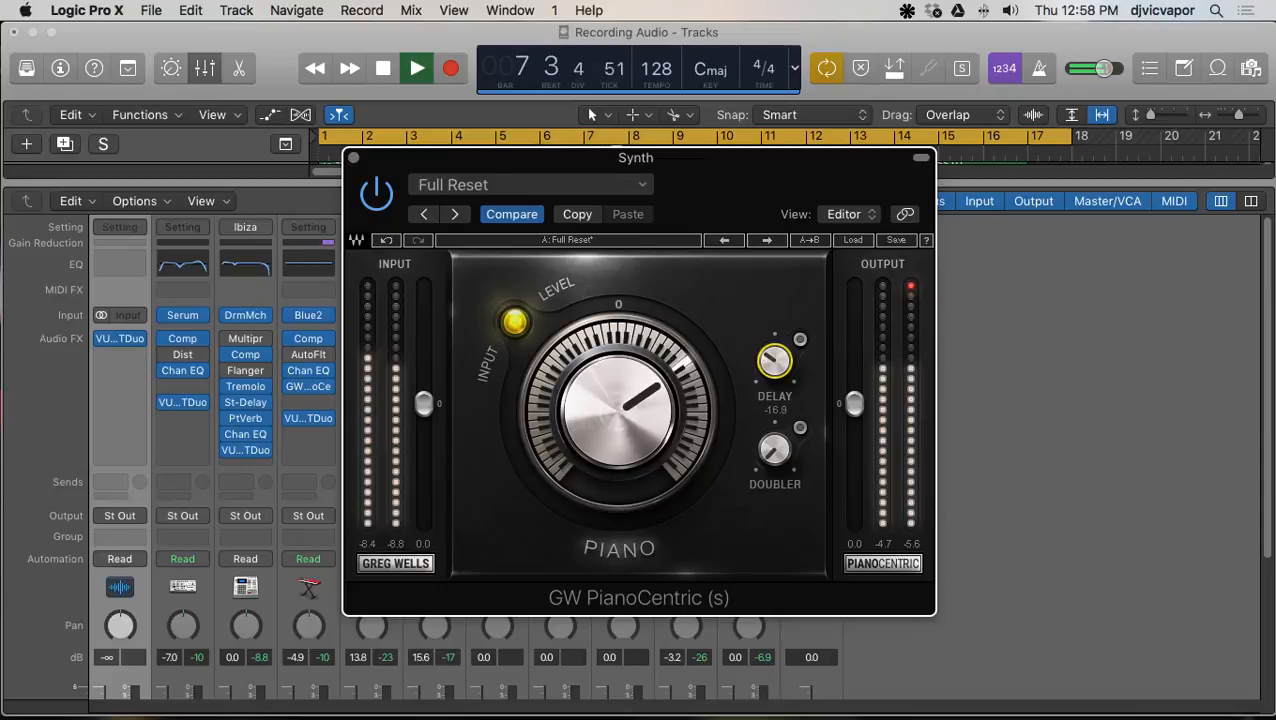
click(782, 449)
click(800, 340)
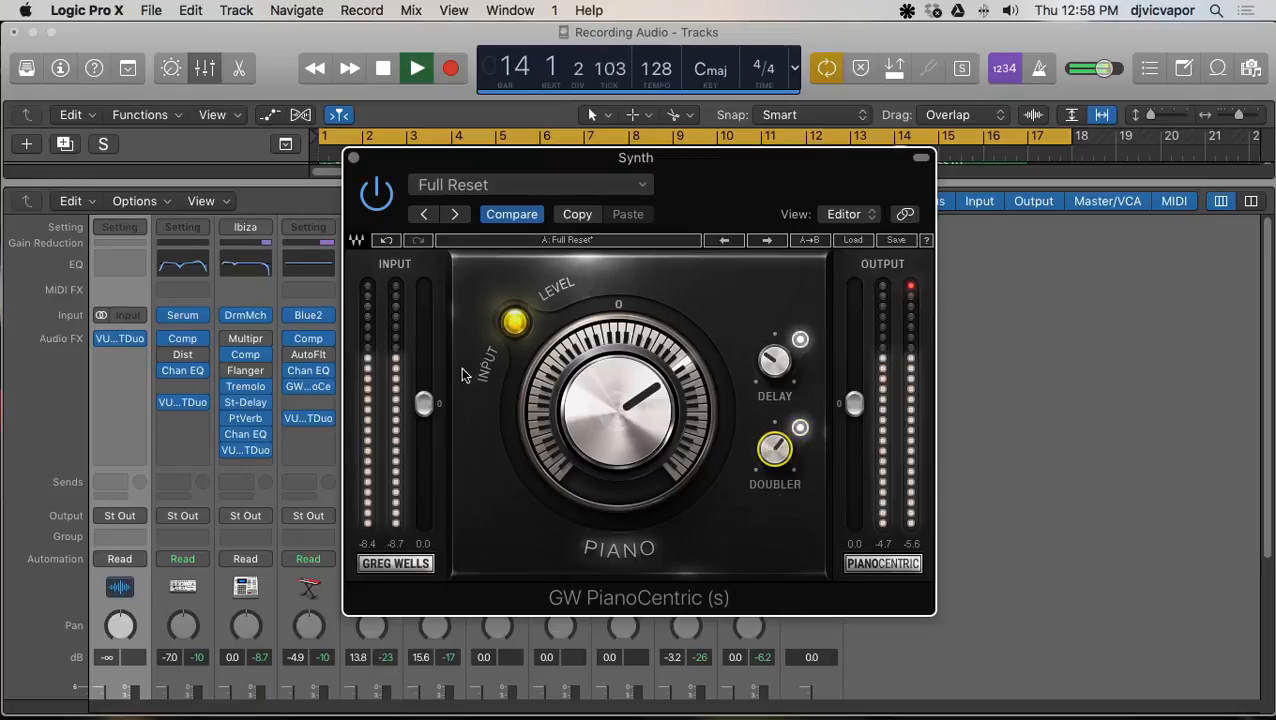
Step: Set the GW PianoCentric input level to 1.5 and its output level to -1.5
drag(424, 403, 424, 407)
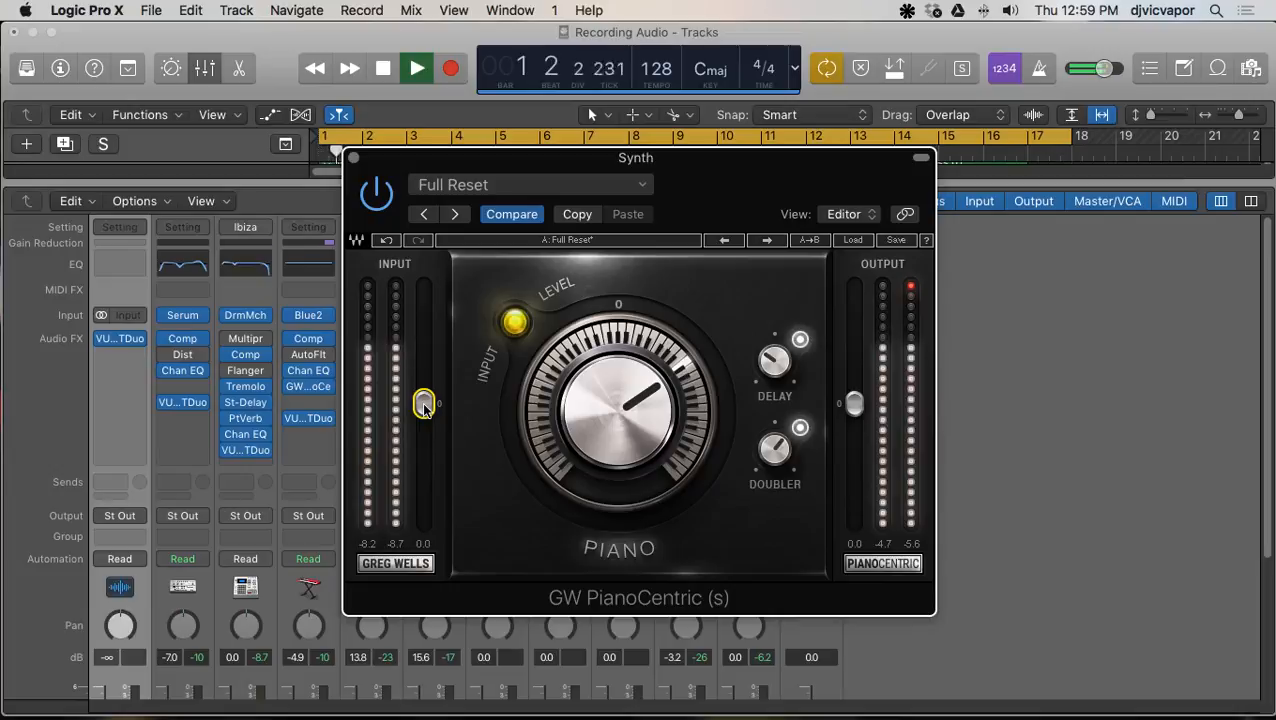
drag(424, 407, 424, 395)
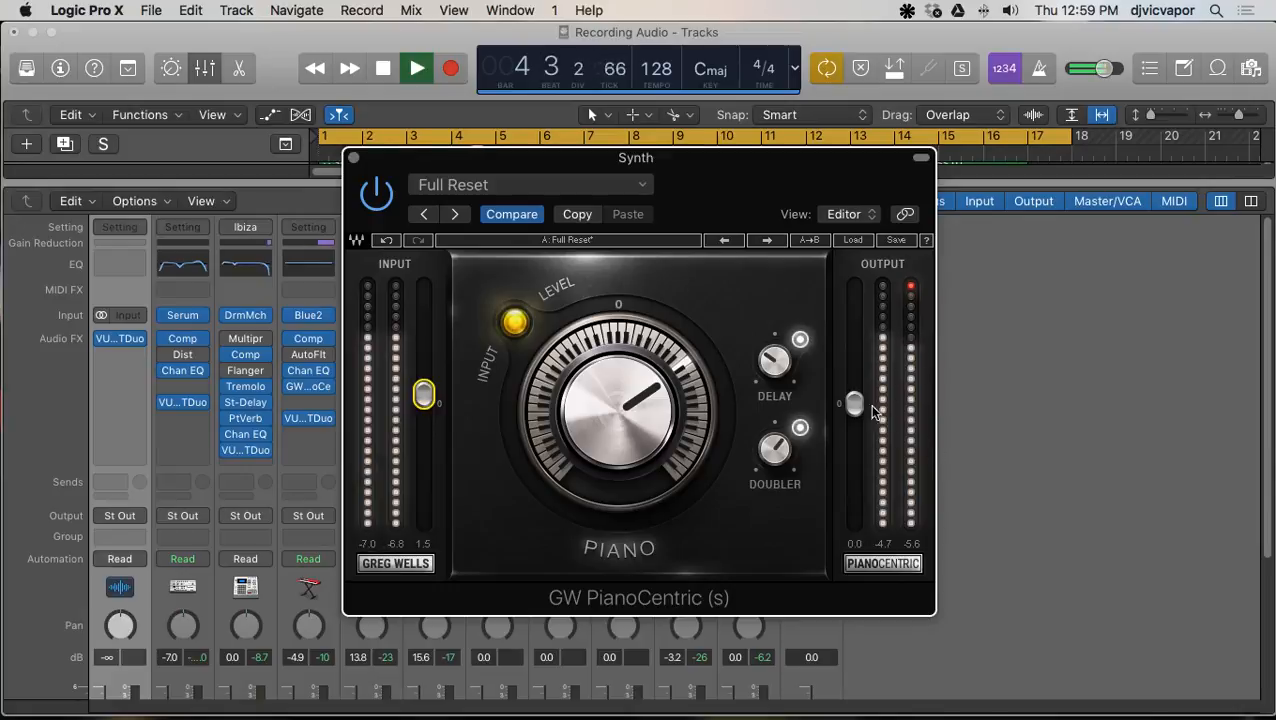
drag(857, 401, 857, 411)
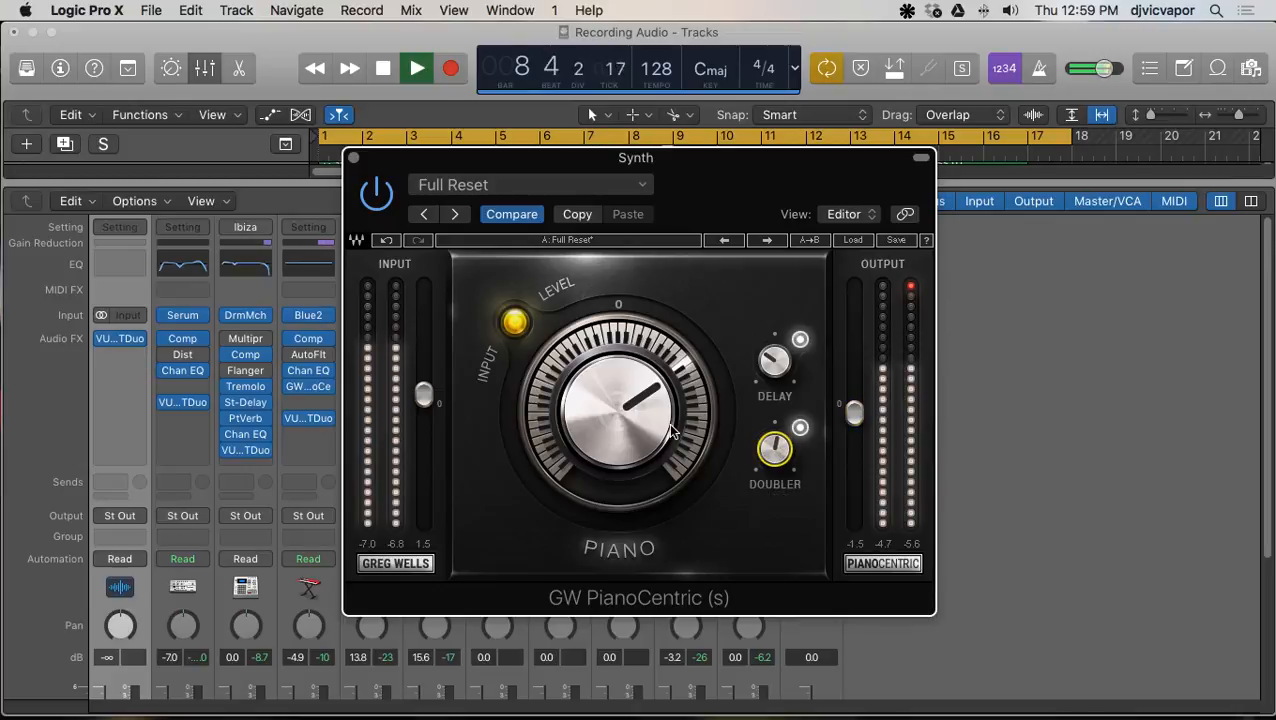
Step: Turn the central Piano knob back slightly, raise the Delay amount, and close GW PianoCentric
mouse_move(626, 414)
mouse_down()
mouse_move(626, 376)
mouse_move(626, 419)
mouse_move(626, 389)
mouse_up()
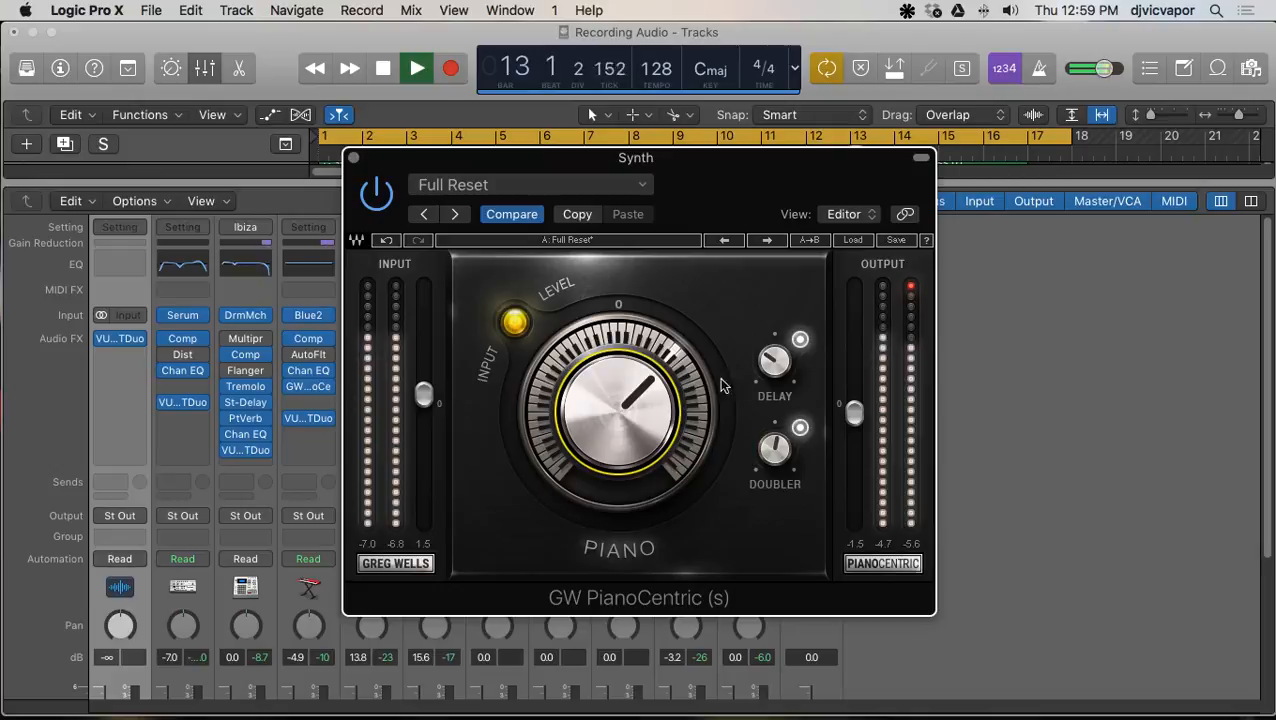
drag(768, 369, 768, 355)
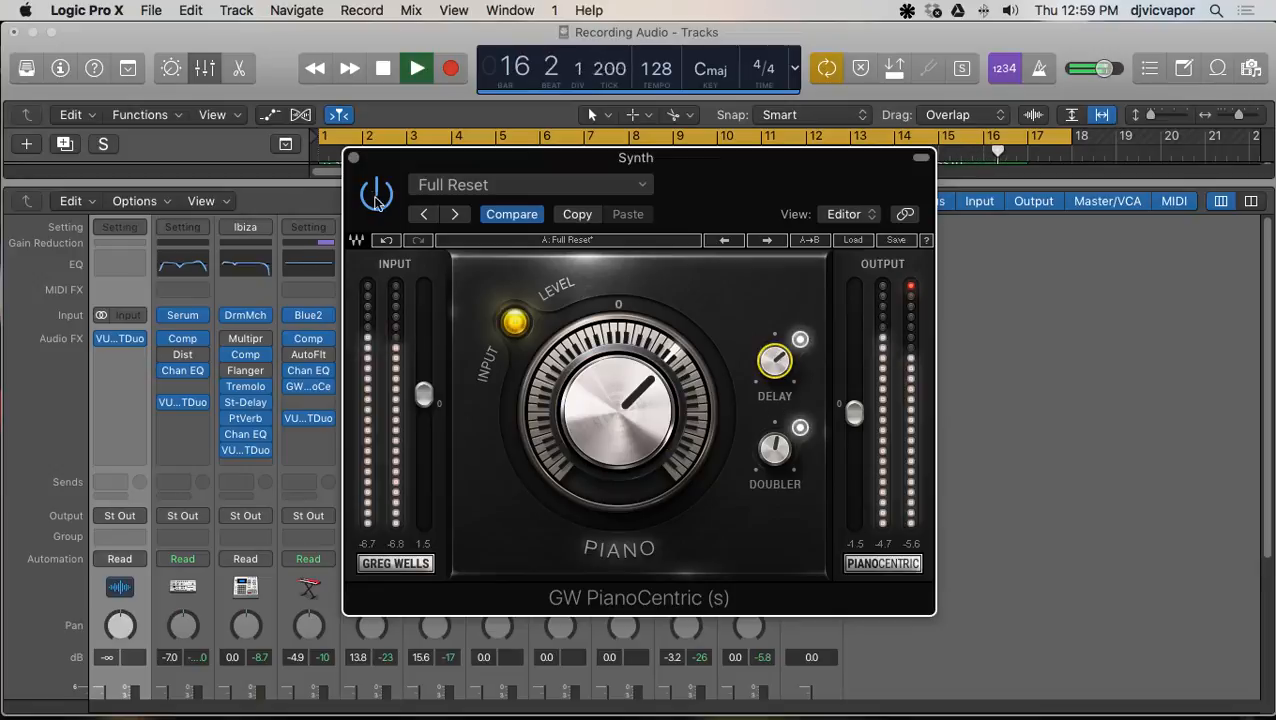
click(355, 160)
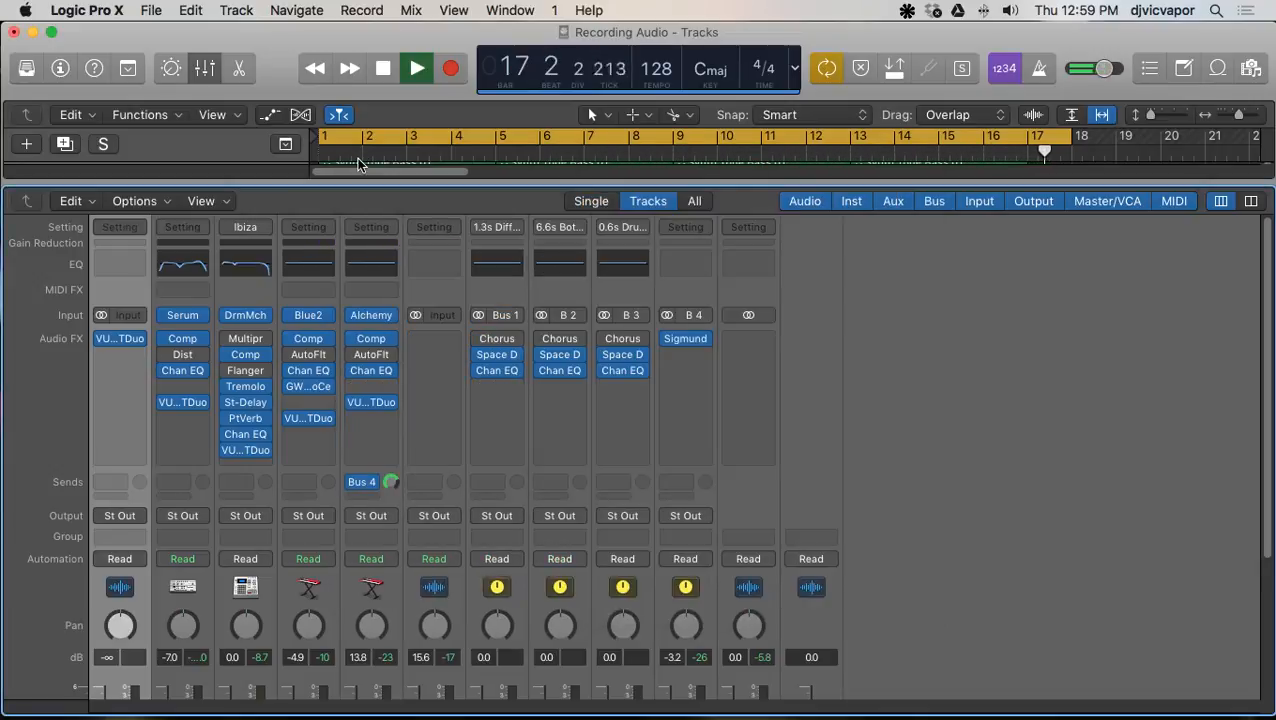
Step: Solo the Knocking Echoes channel and raise its volume fader to -12.4 dB while playing from the start
scroll(340, 550, down, 5)
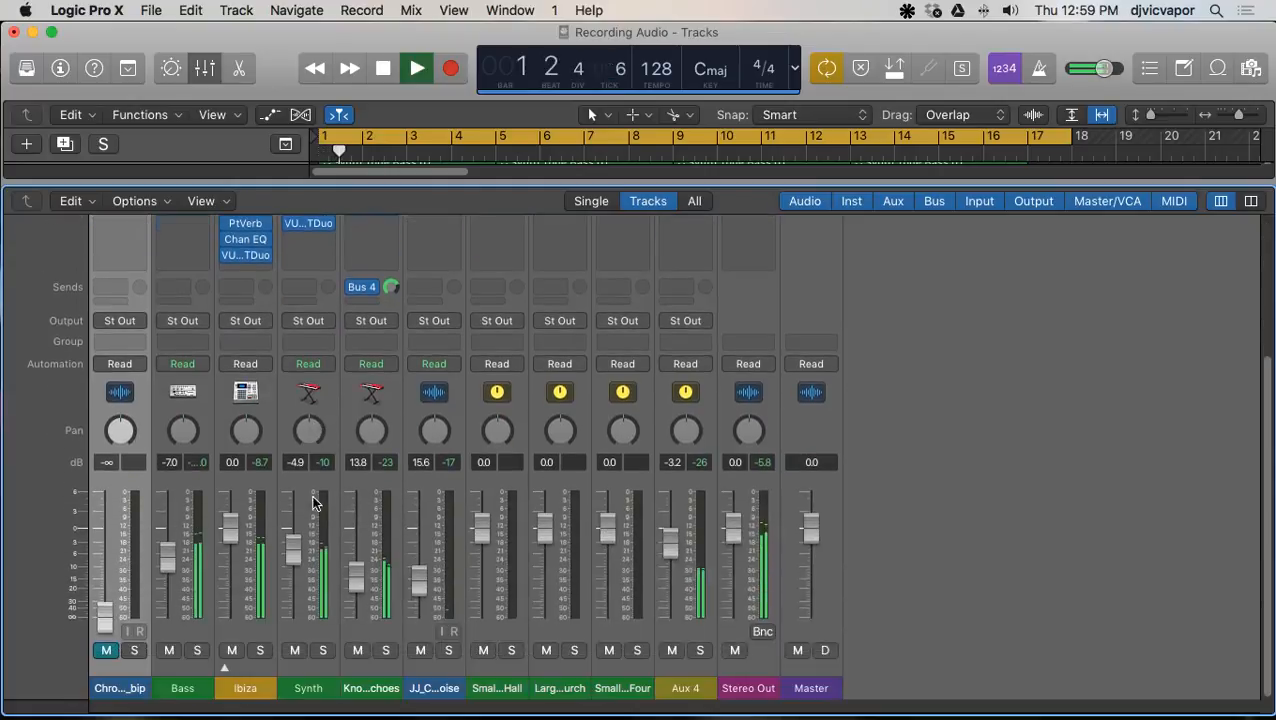
scroll(316, 600, up, 5)
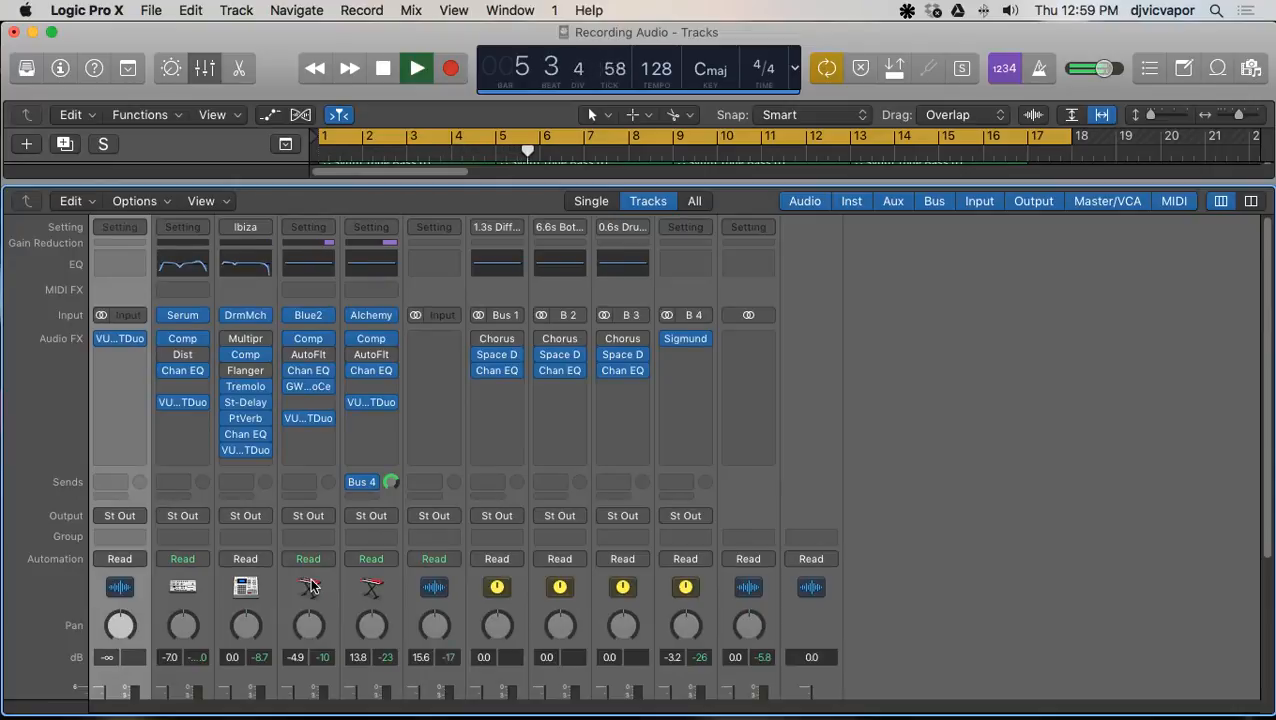
scroll(378, 495, down, 4)
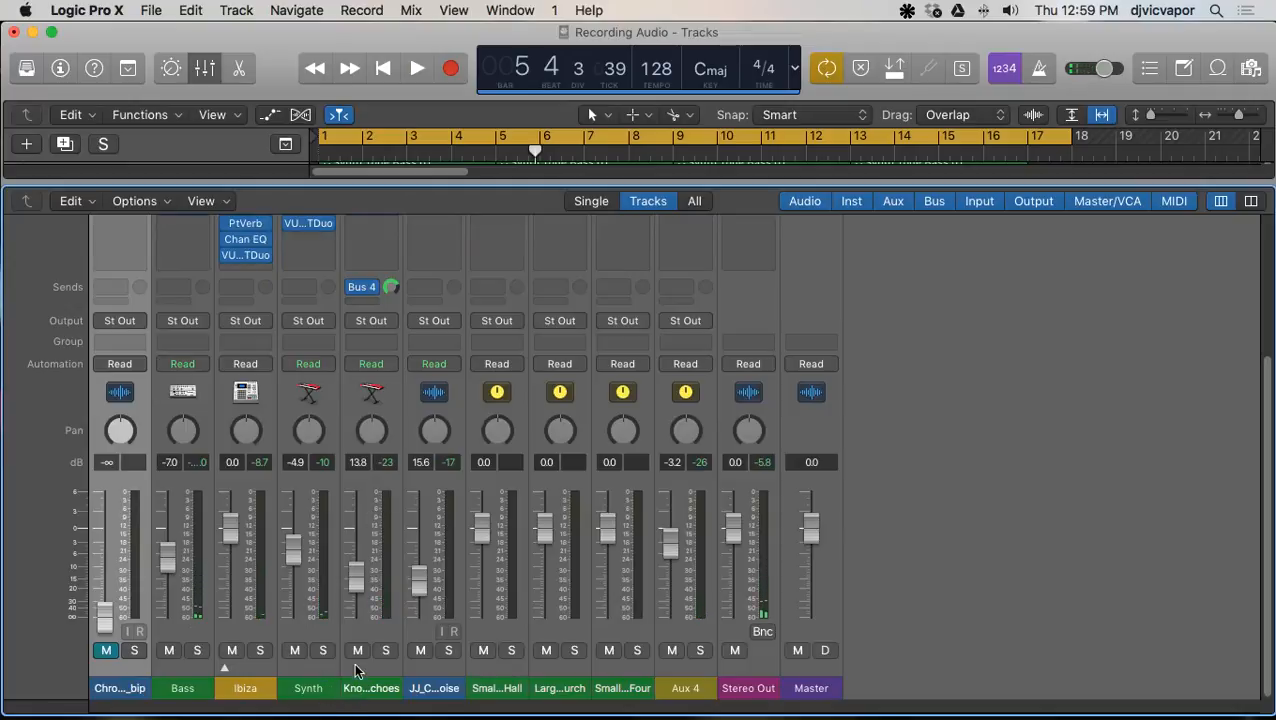
click(383, 651)
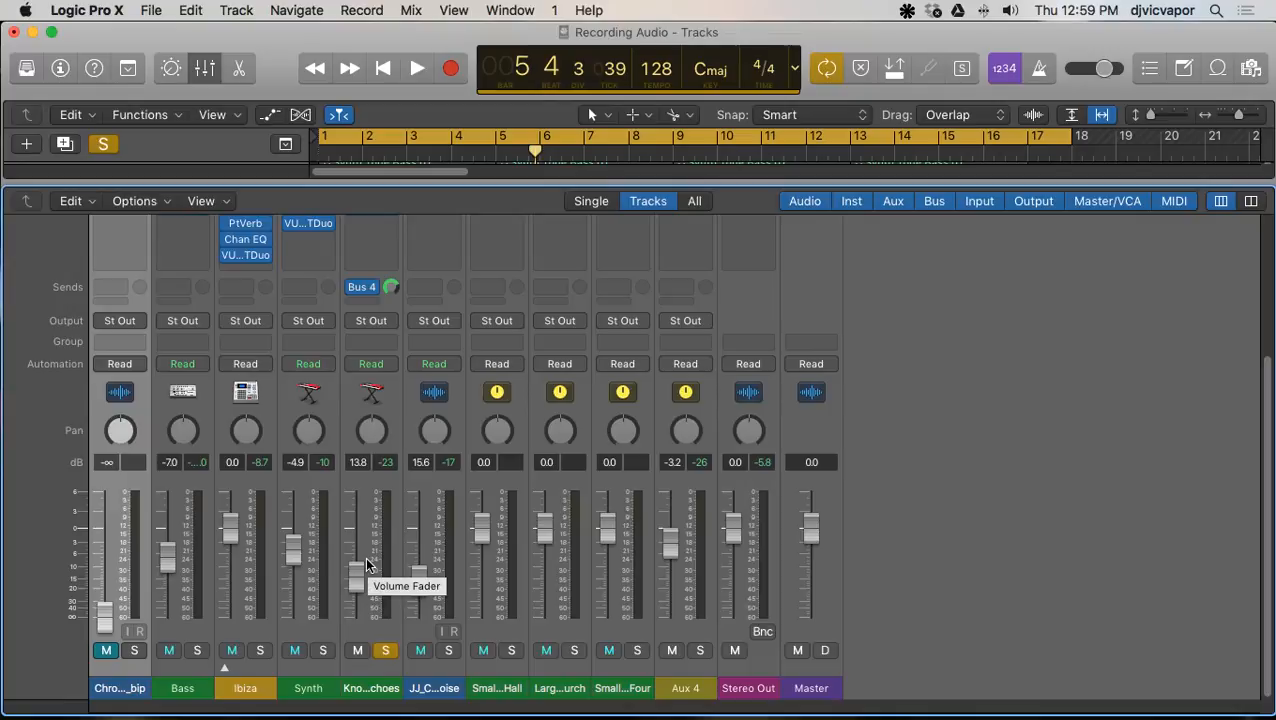
key(Return)
key(space)
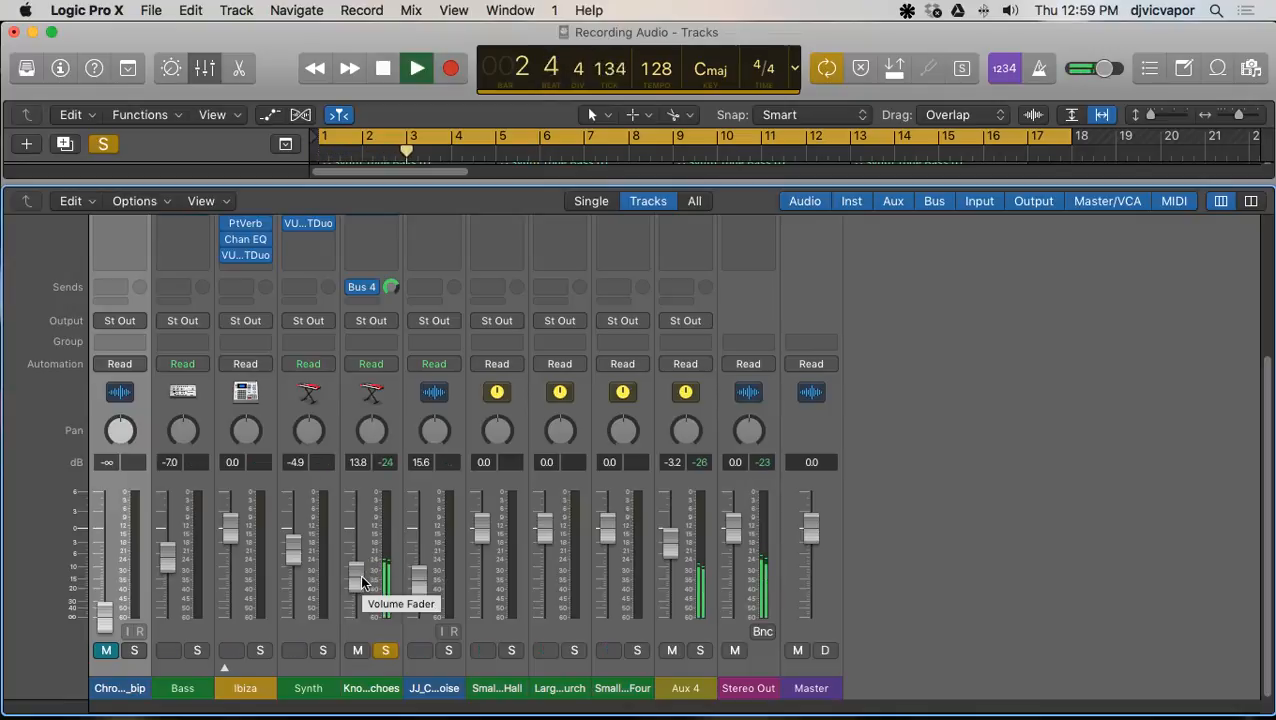
drag(363, 583, 363, 580)
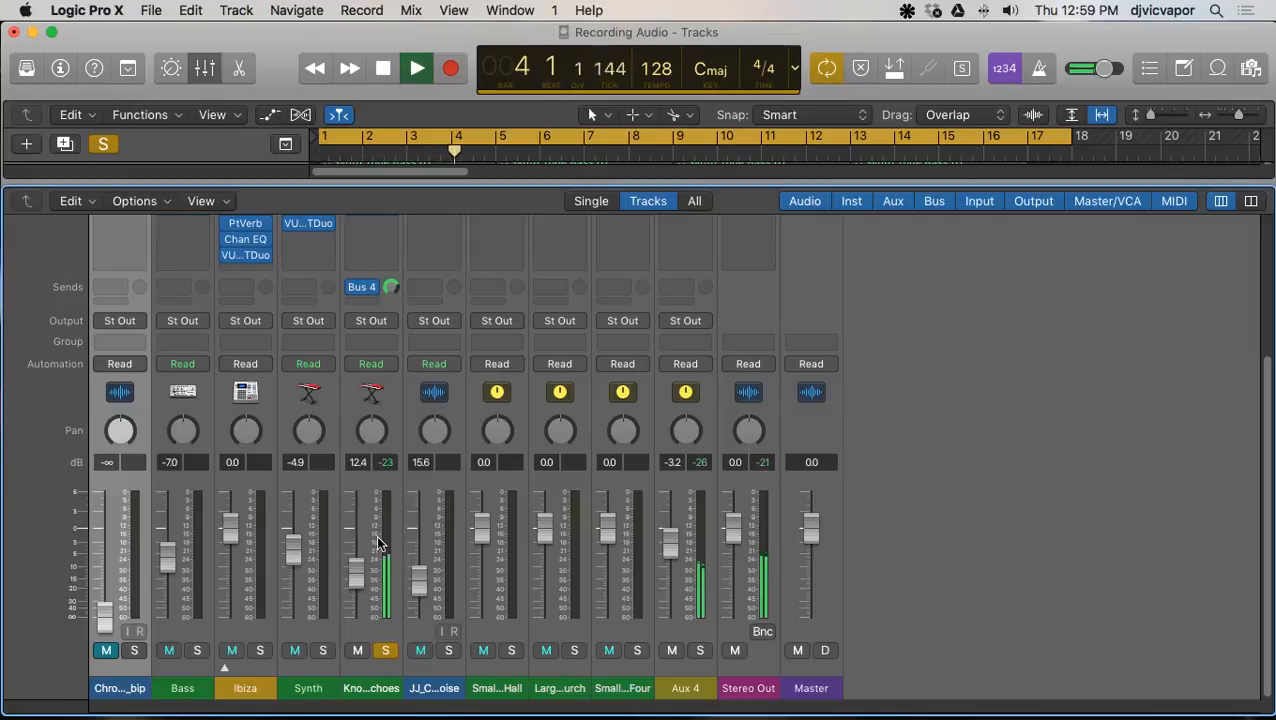
Step: Inspect the Compressor on Knocking Echoes and the Sigmund delay on Aux 4, fed by its Bus 4 send
scroll(378, 540, up, 5)
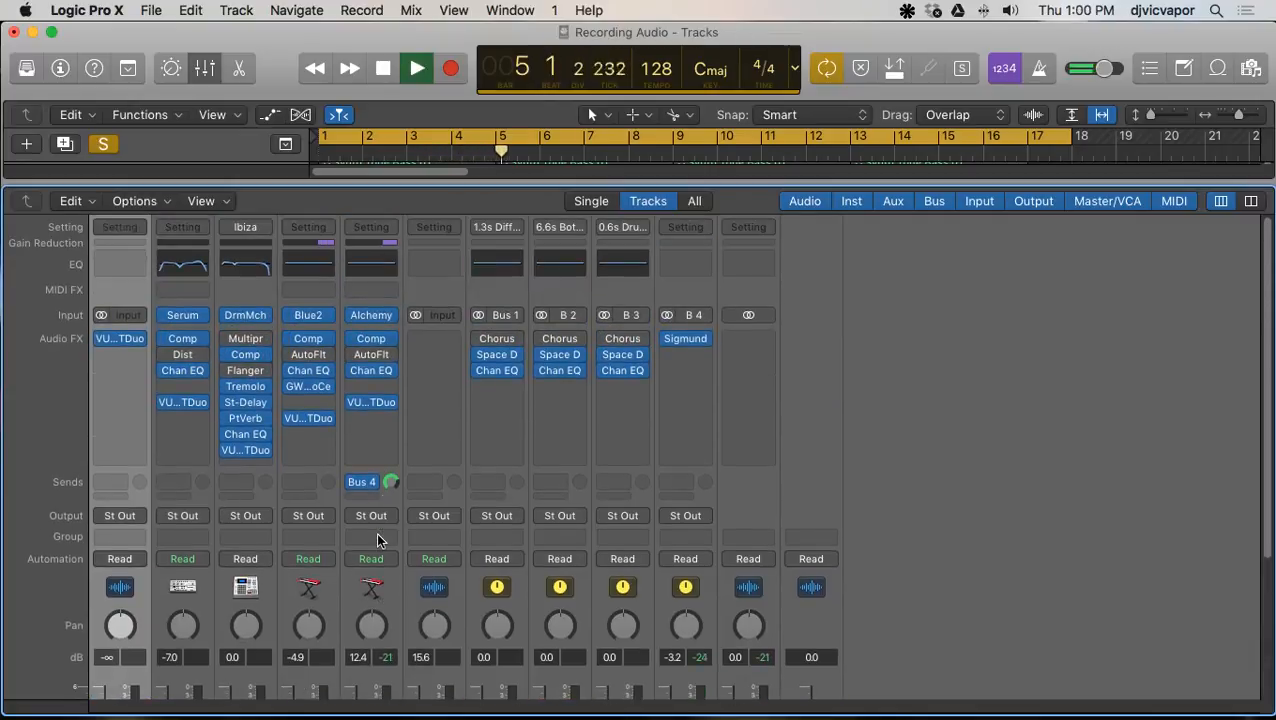
click(372, 341)
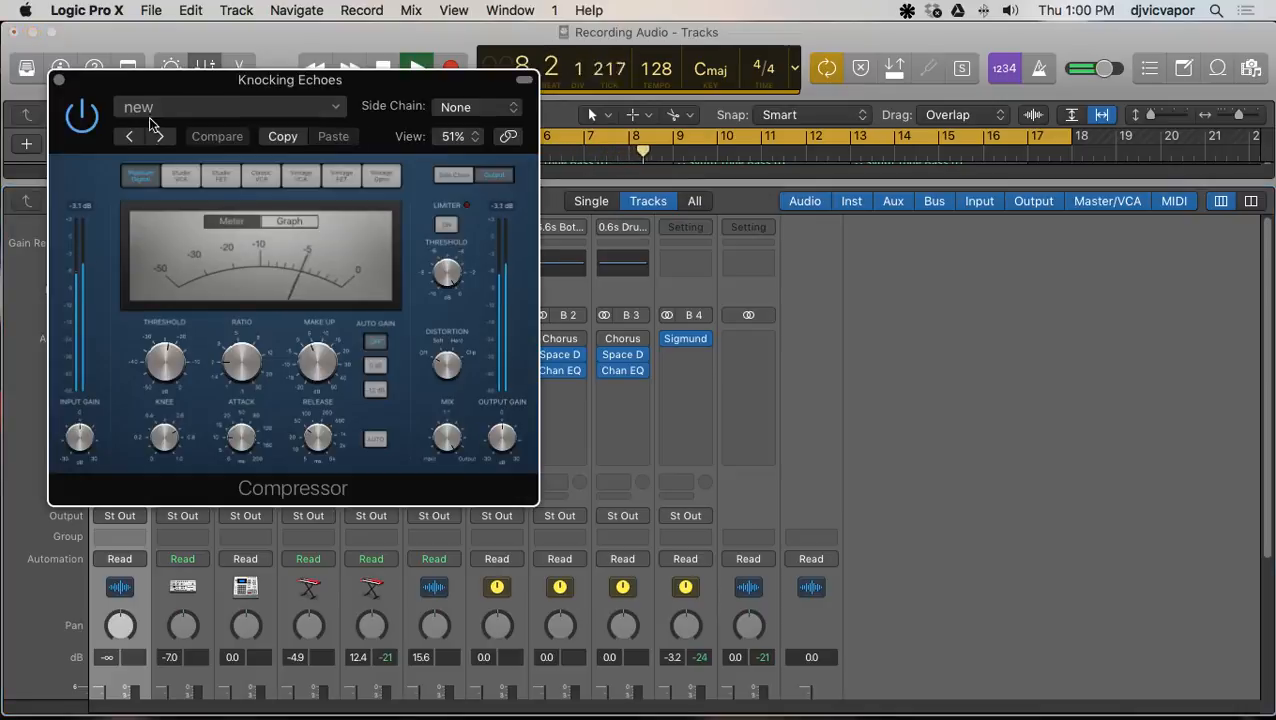
click(59, 80)
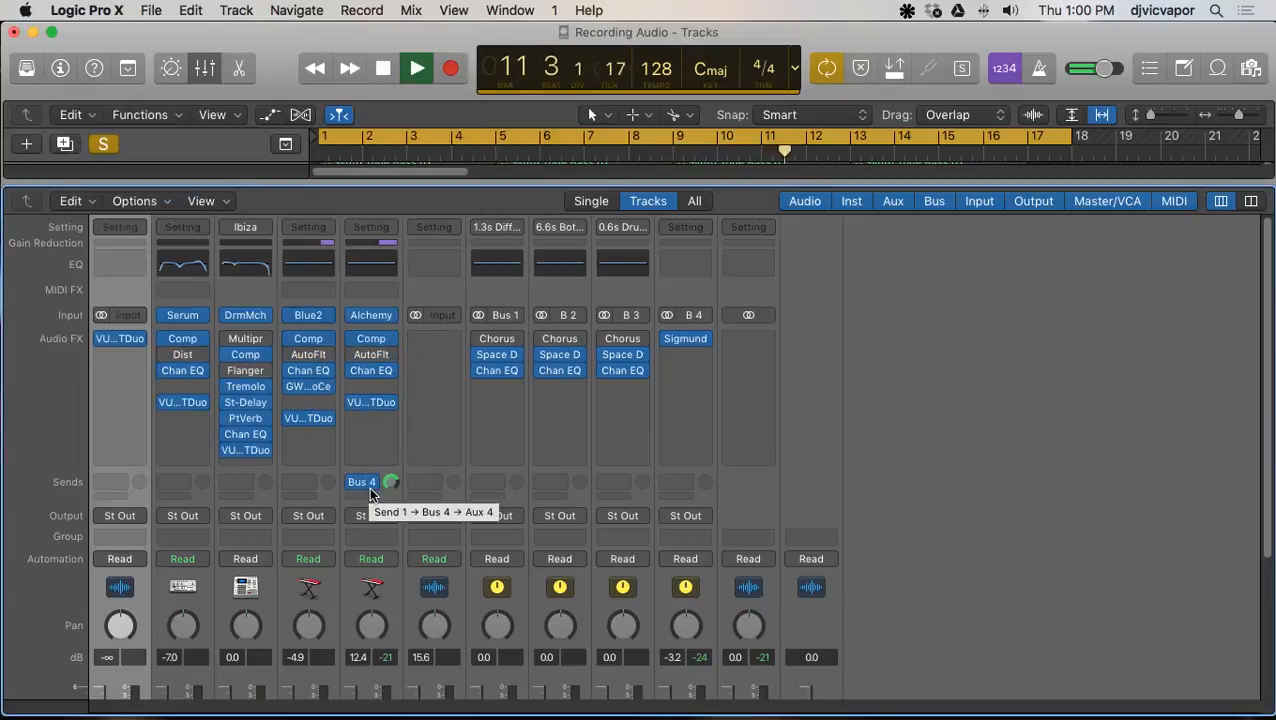
click(689, 344)
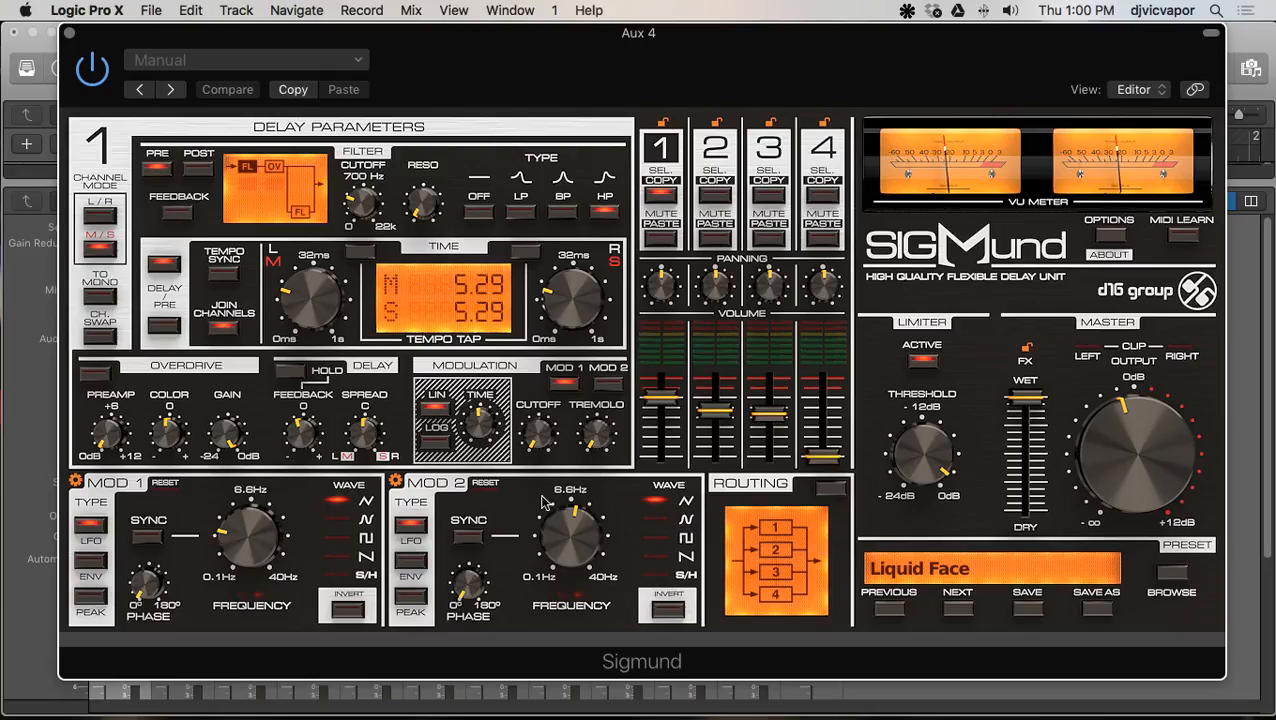
click(68, 36)
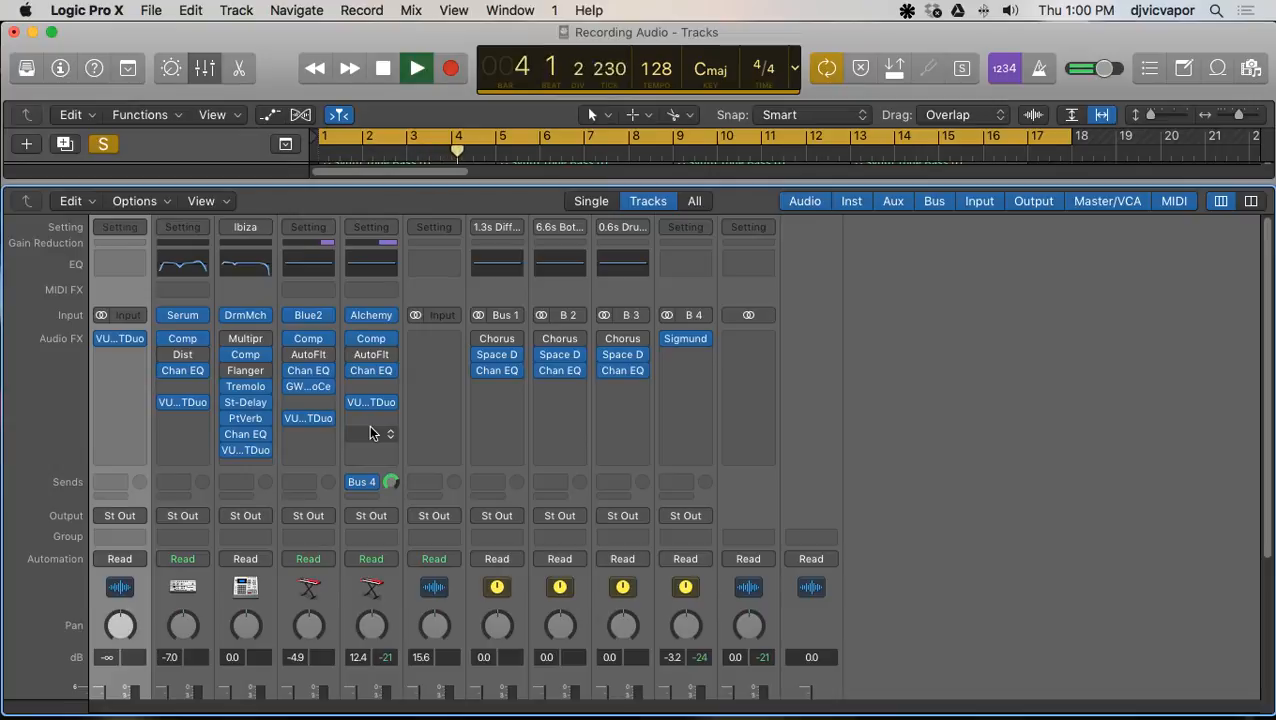
scroll(370, 432, down, 5)
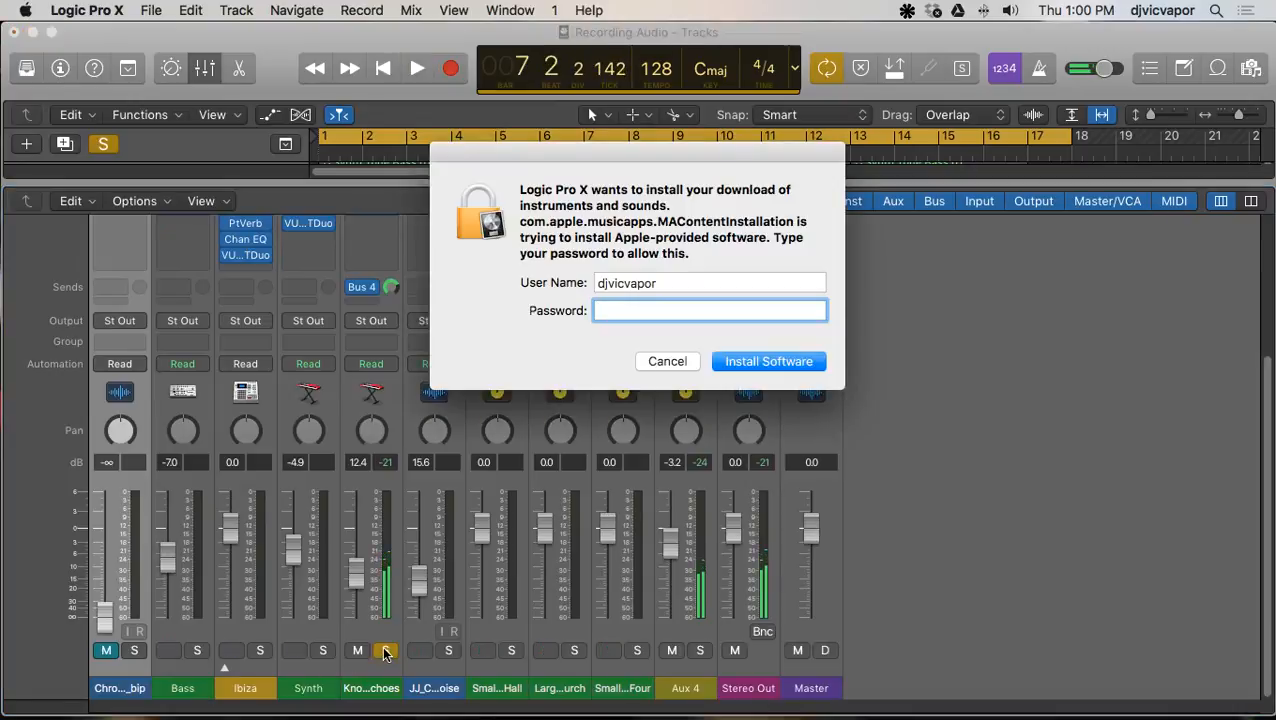
Step: Authorize the download installation of instruments and sounds by entering the account password
click(667, 362)
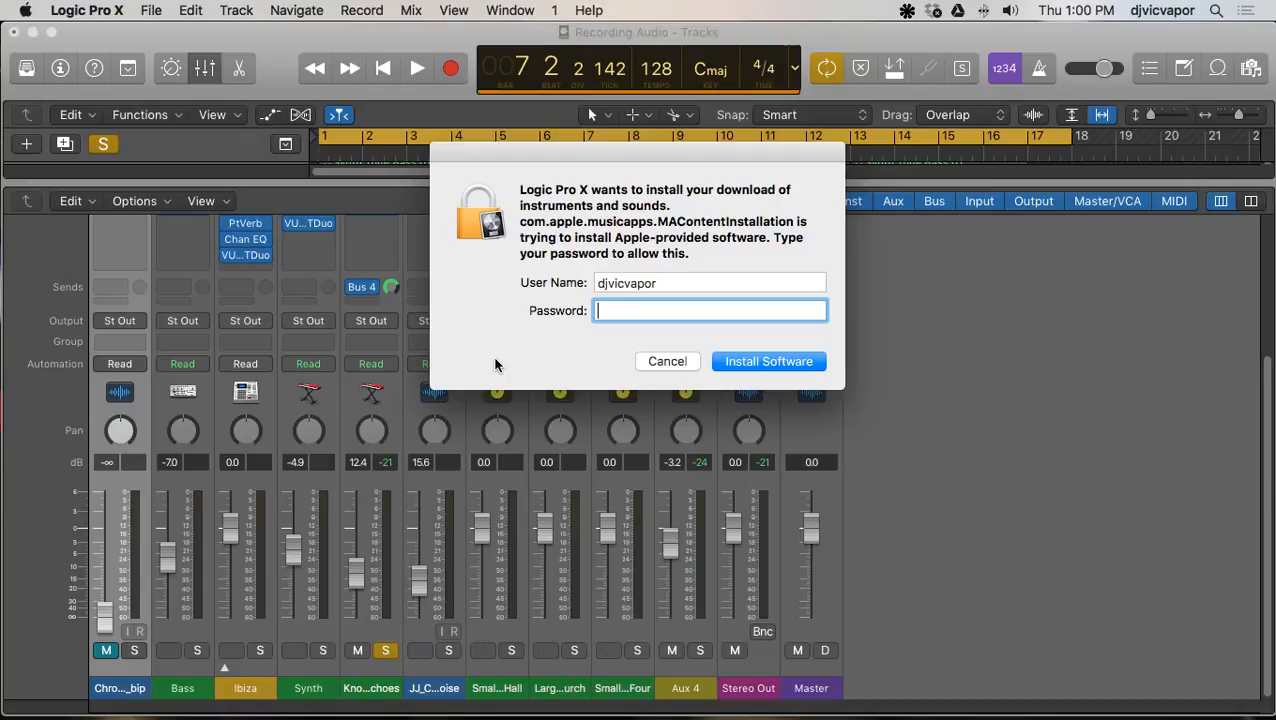
text(••••)
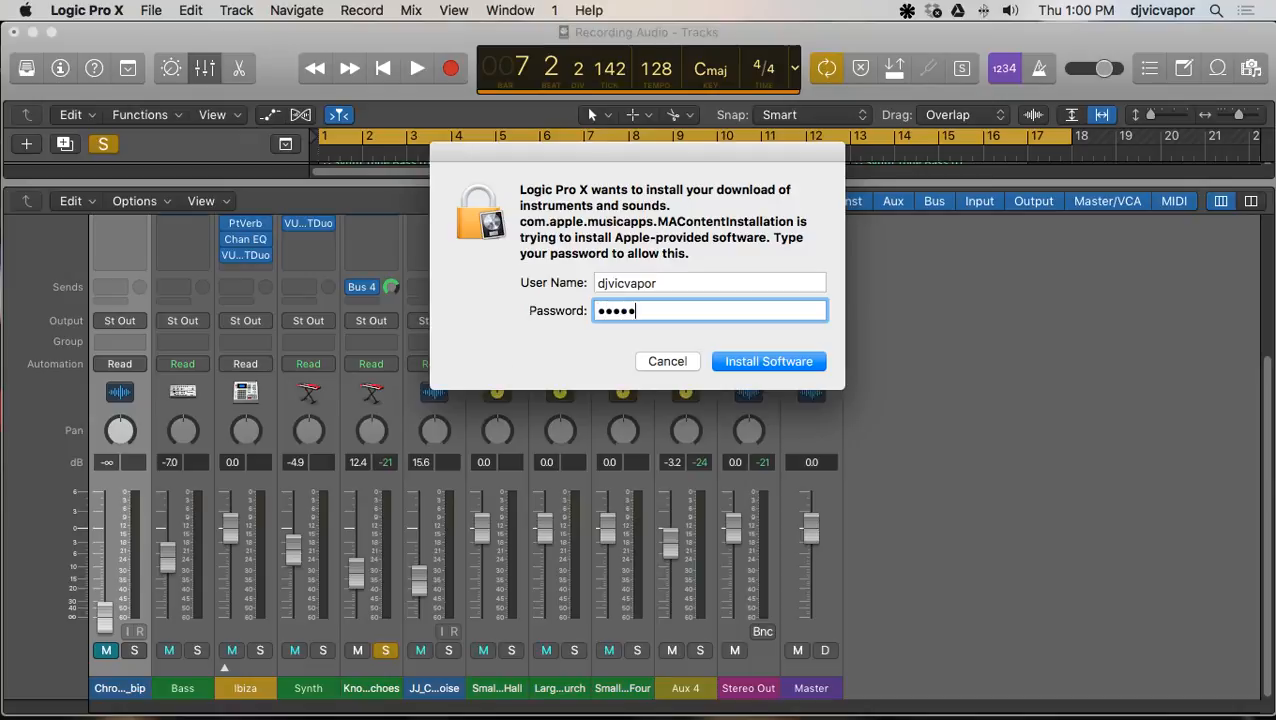
text(•••)
key(Return)
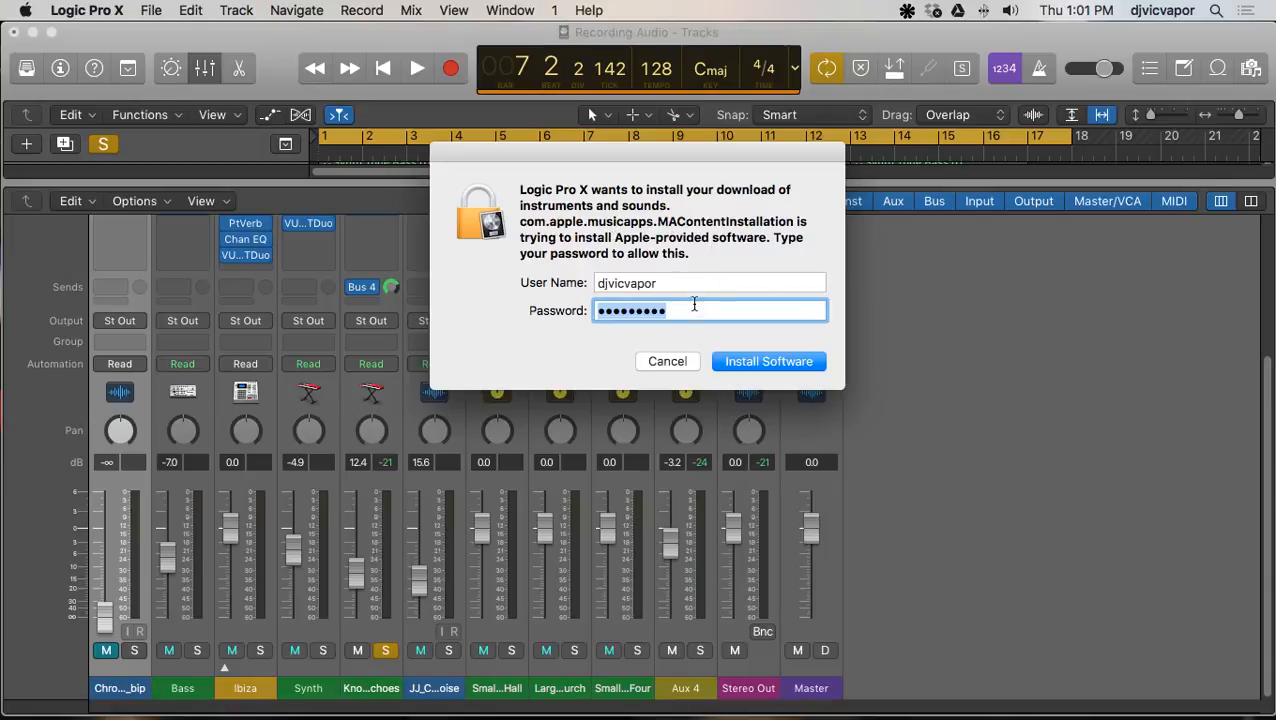
key(BackSpace)
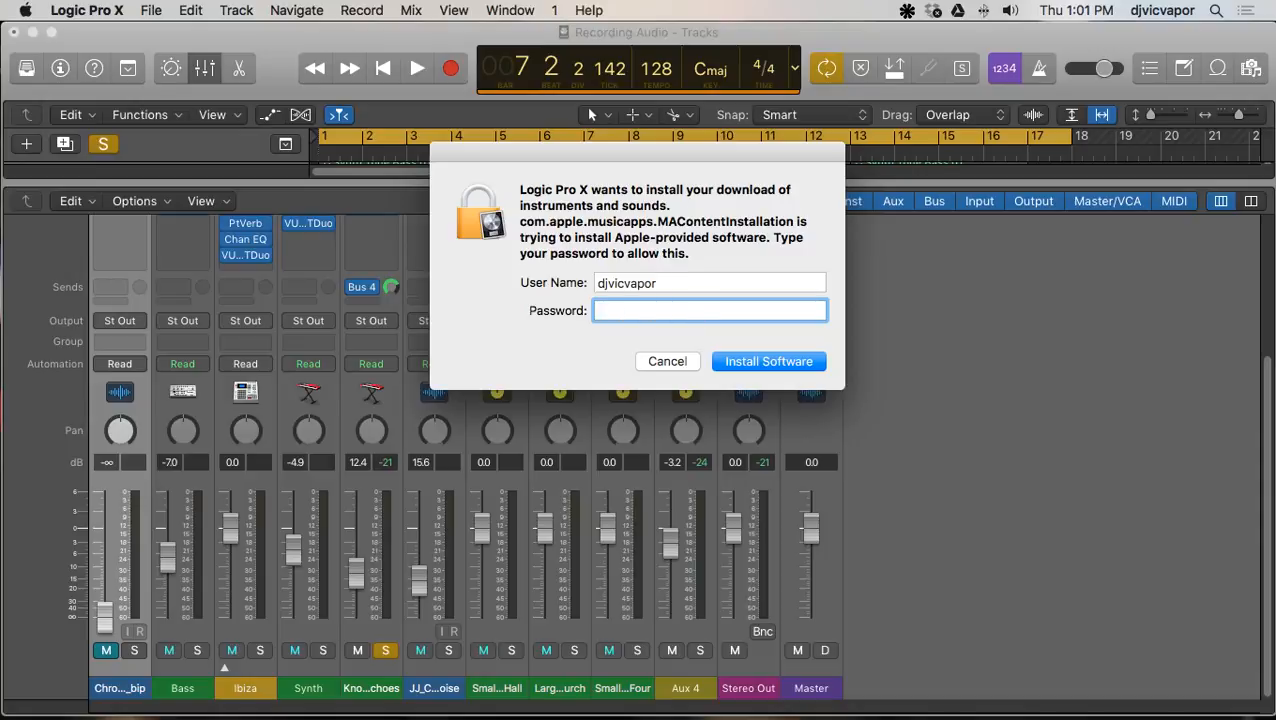
text(•••)
key(Return)
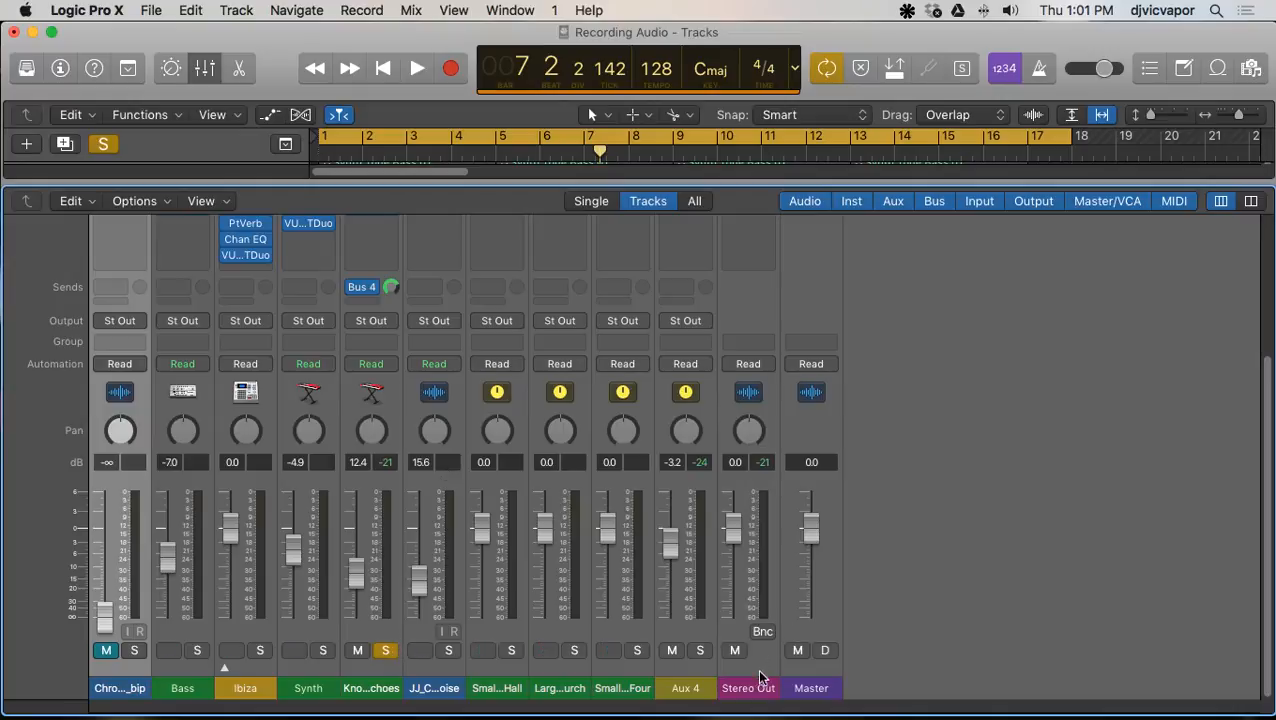
Step: Unsolo Knocking Echoes and lower its volume fader to -14.2 dB while playing the full mix
click(385, 652)
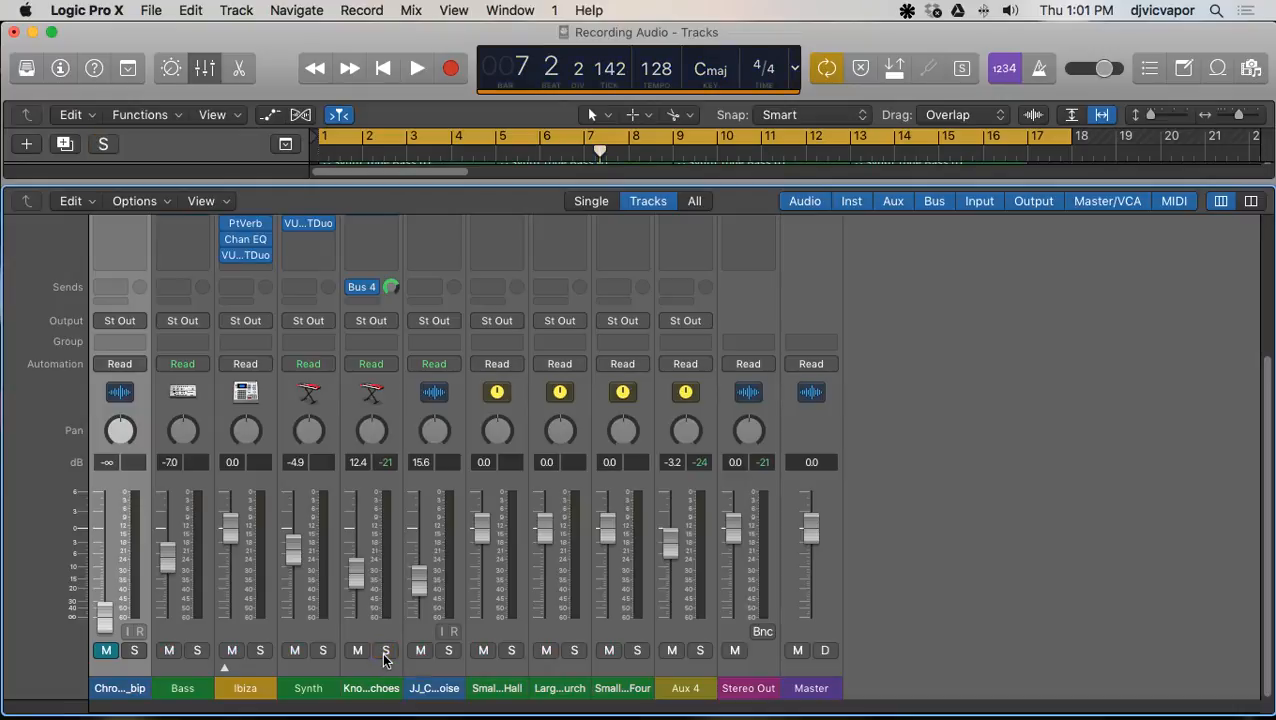
key(space)
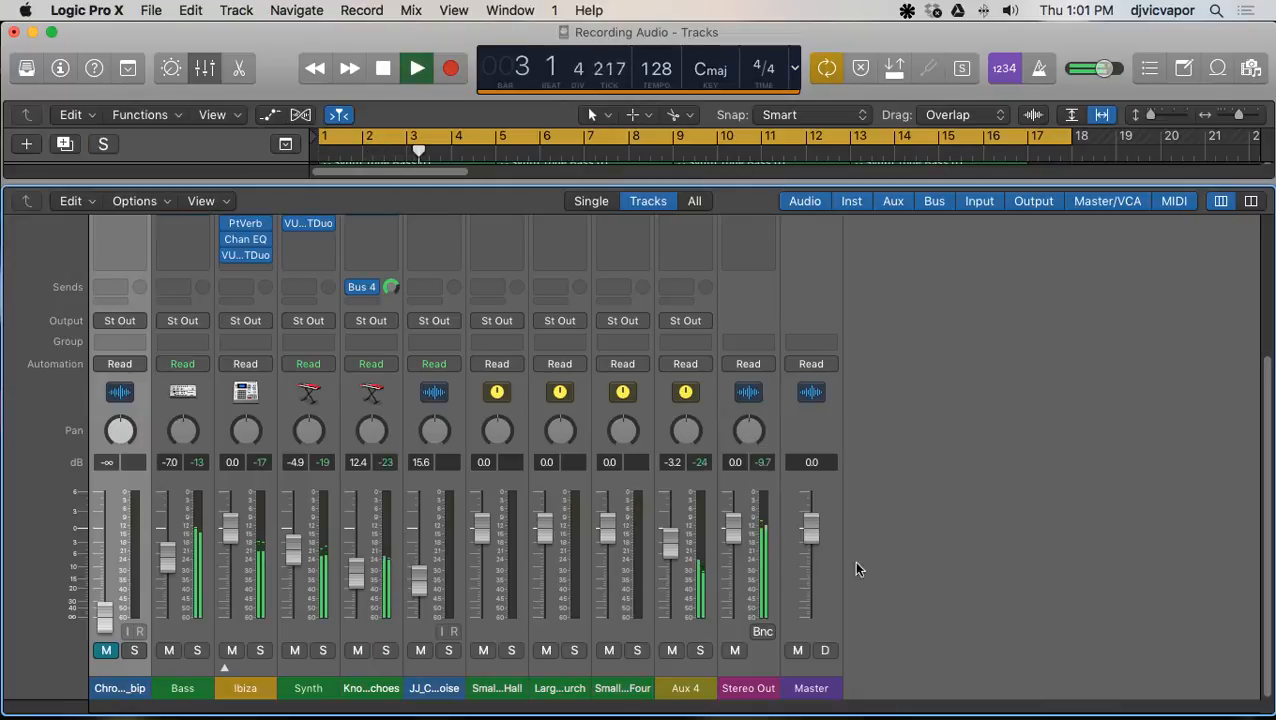
scroll(800, 537, up, 5)
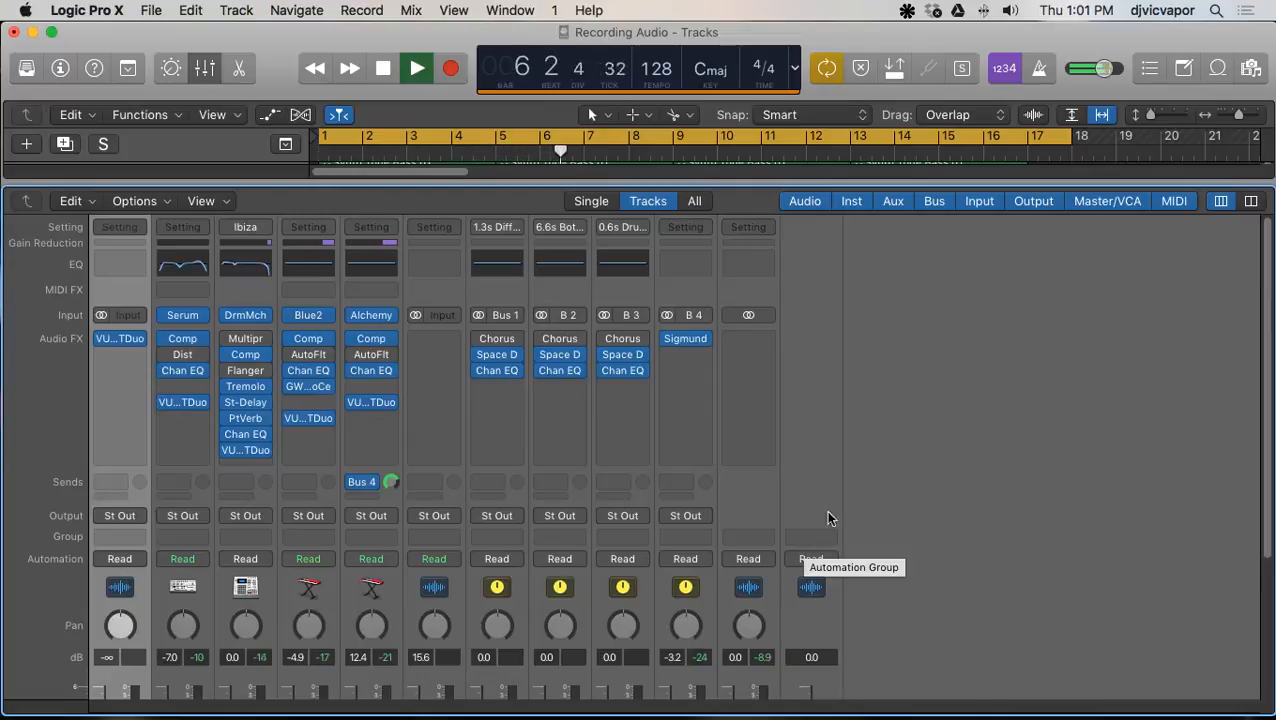
scroll(845, 447, down, 5)
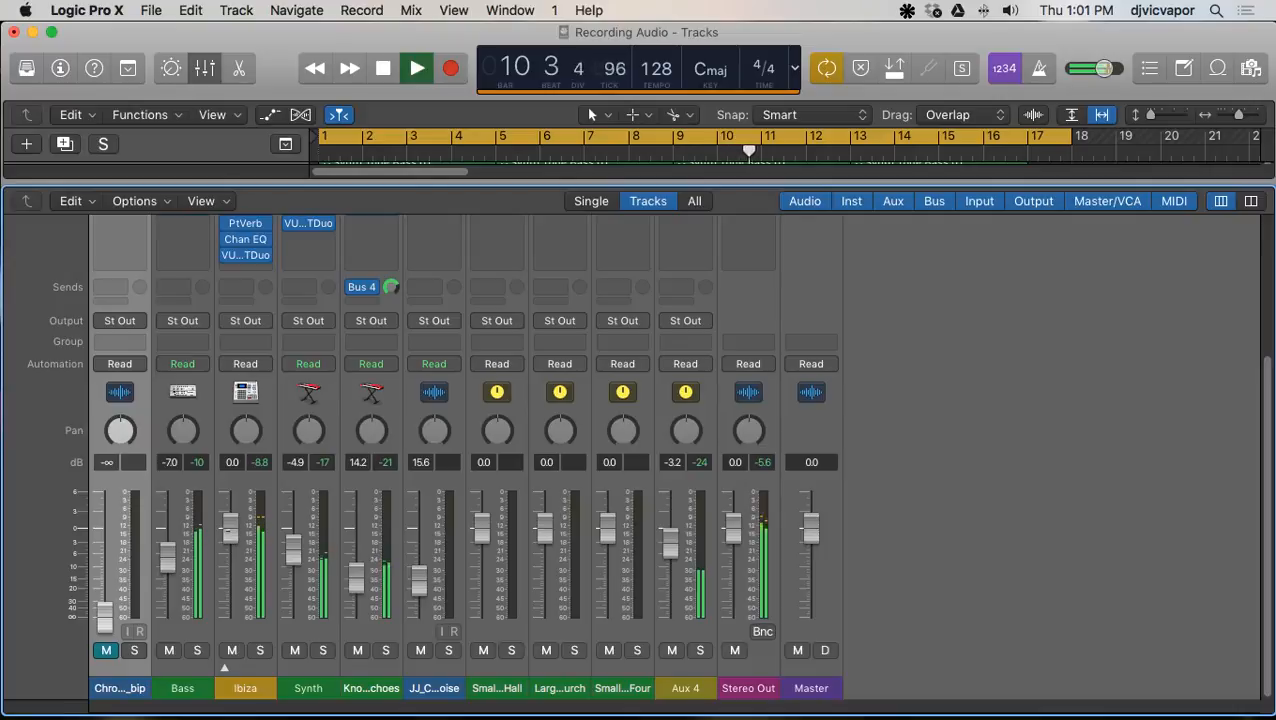
drag(229, 531, 230, 530)
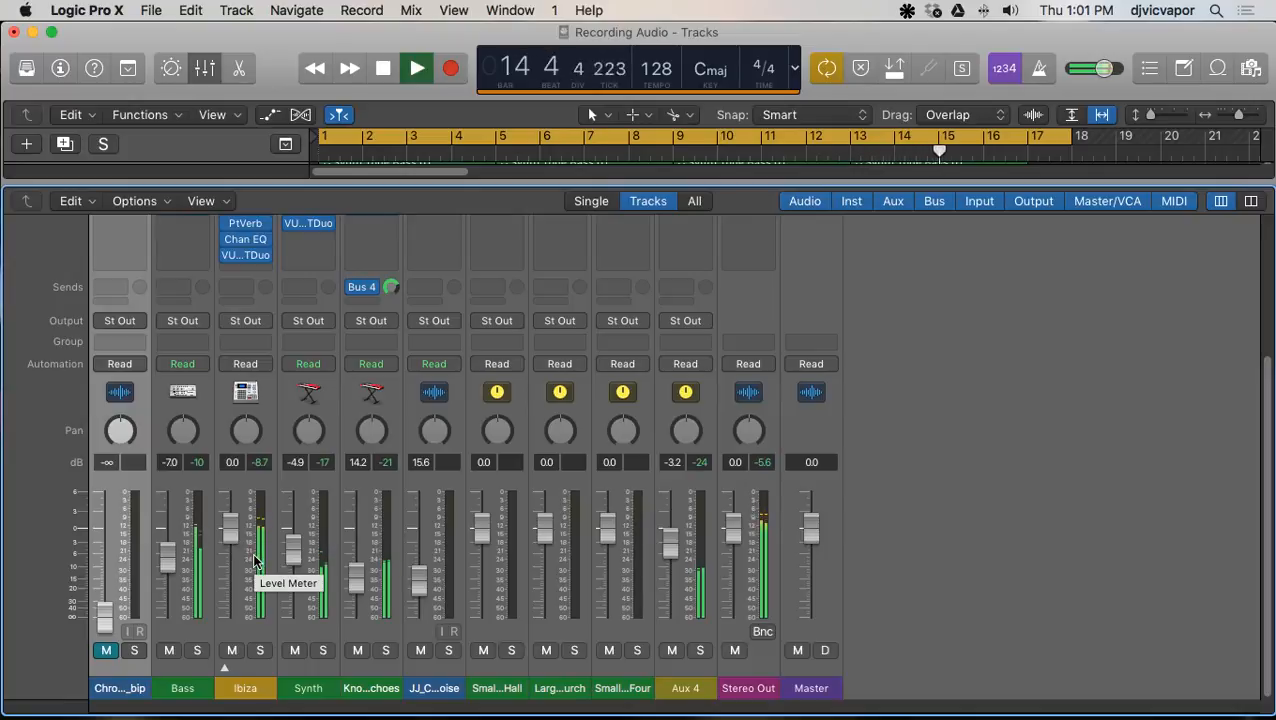
key(space)
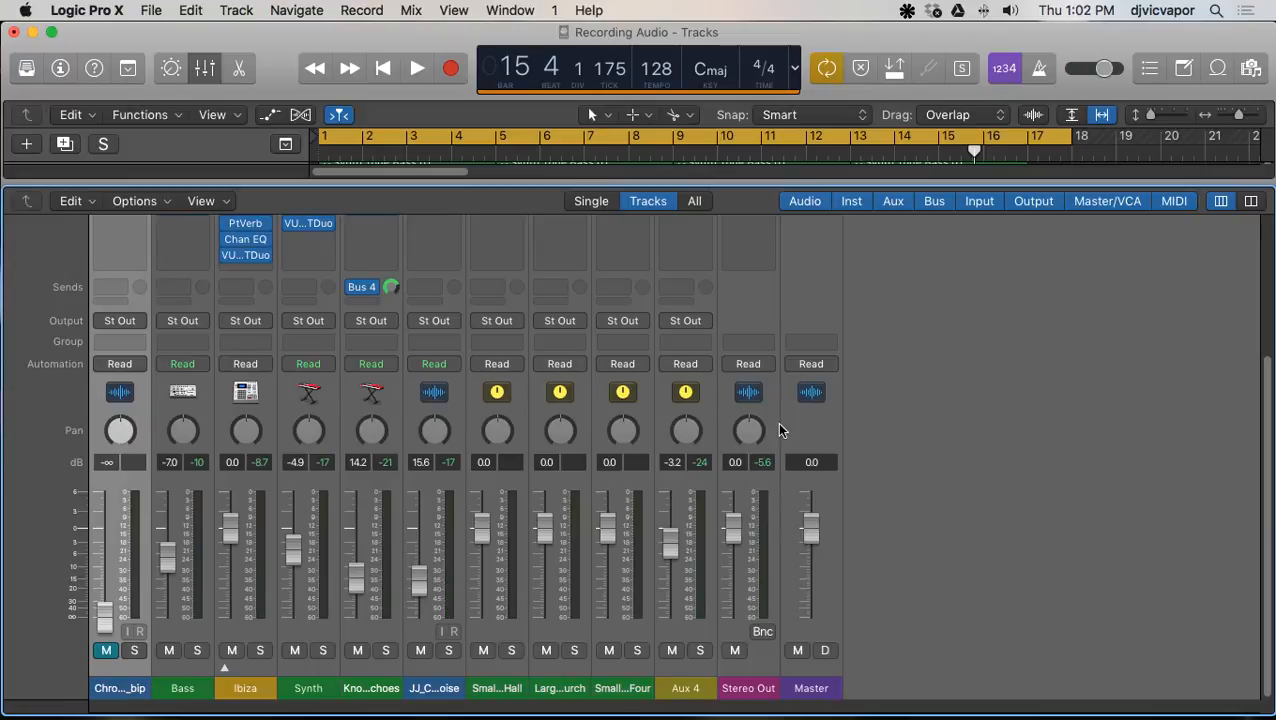
Step: Insert the stereo GW MixCentric plug-in in the first Audio FX slot of Stereo Out
scroll(770, 426, up, 5)
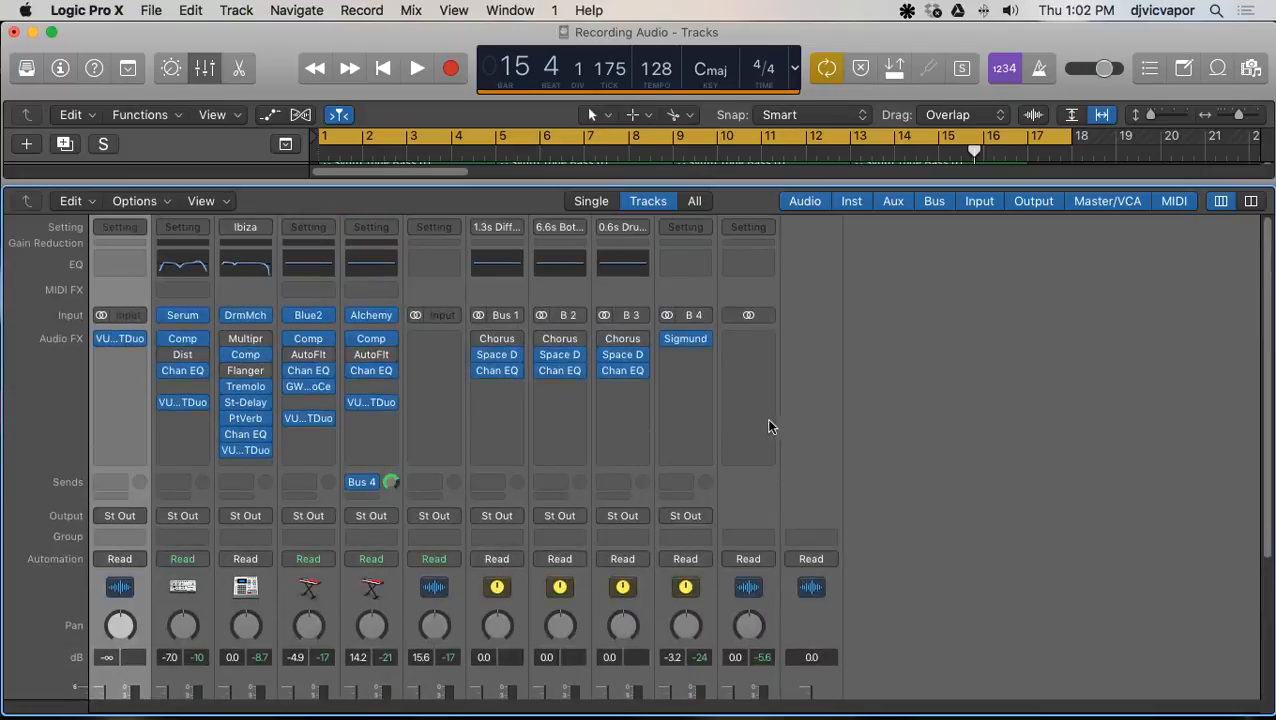
click(747, 341)
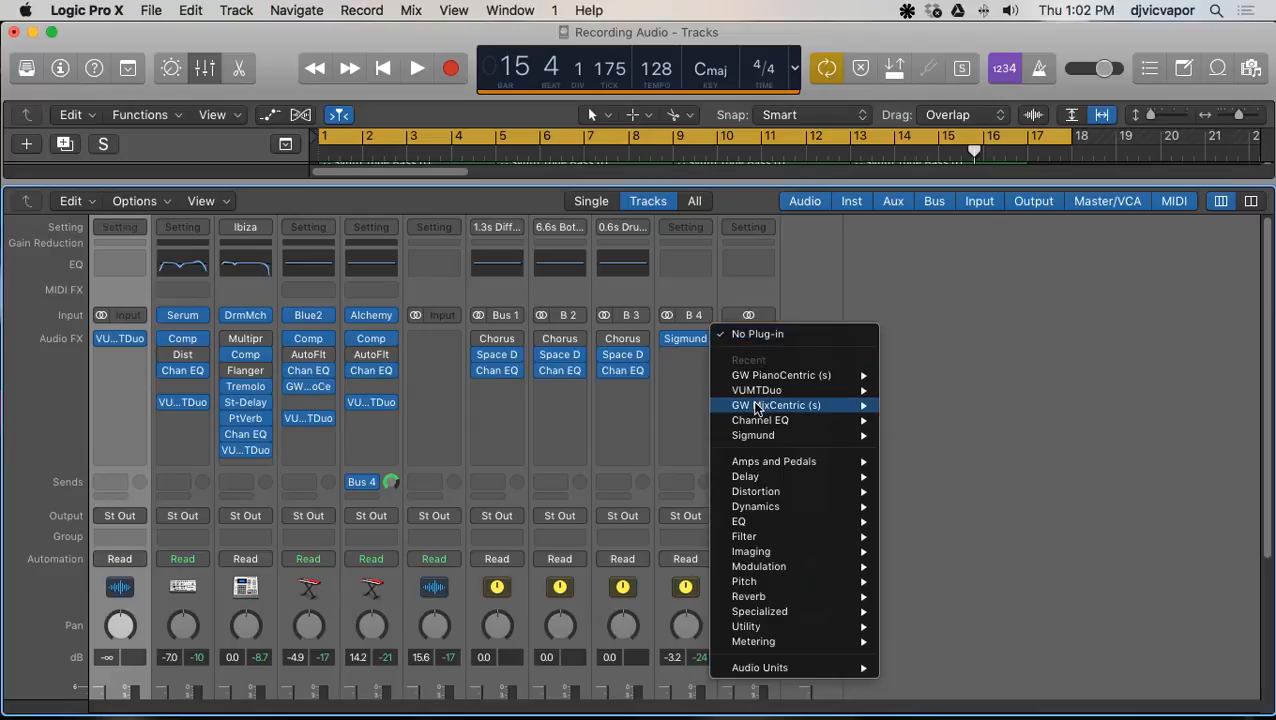
mouse_move(757, 410)
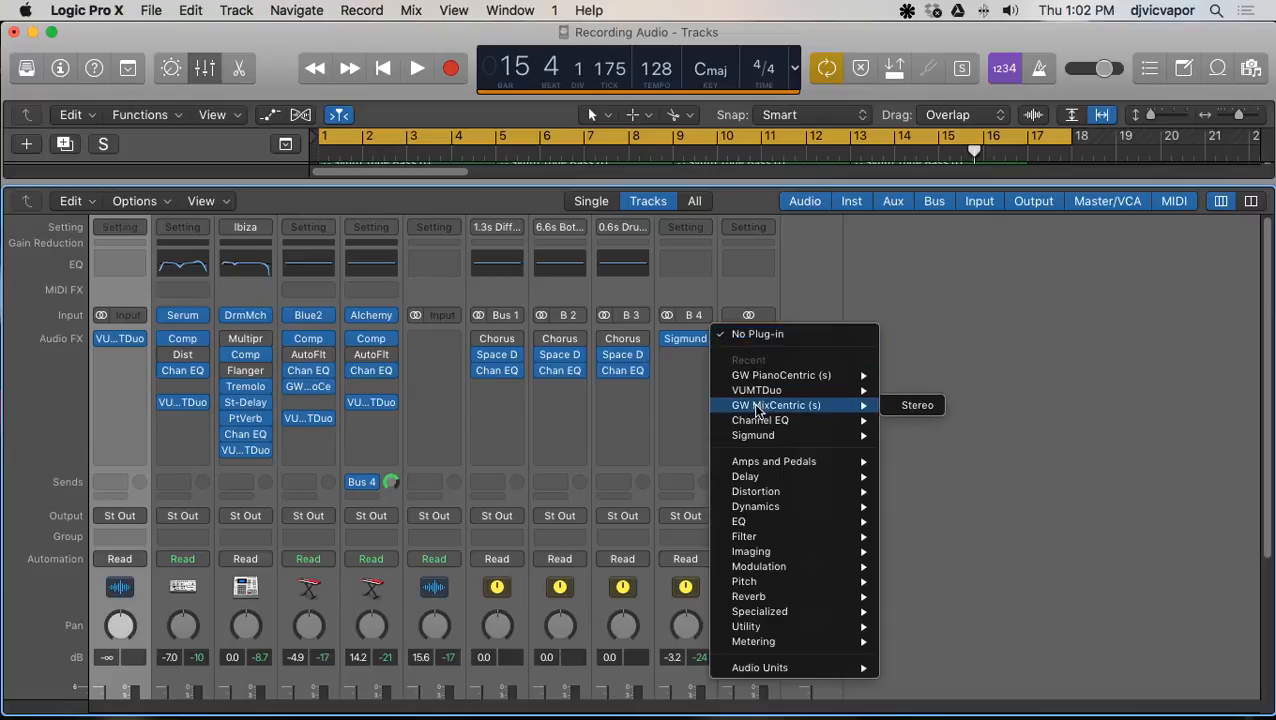
click(900, 407)
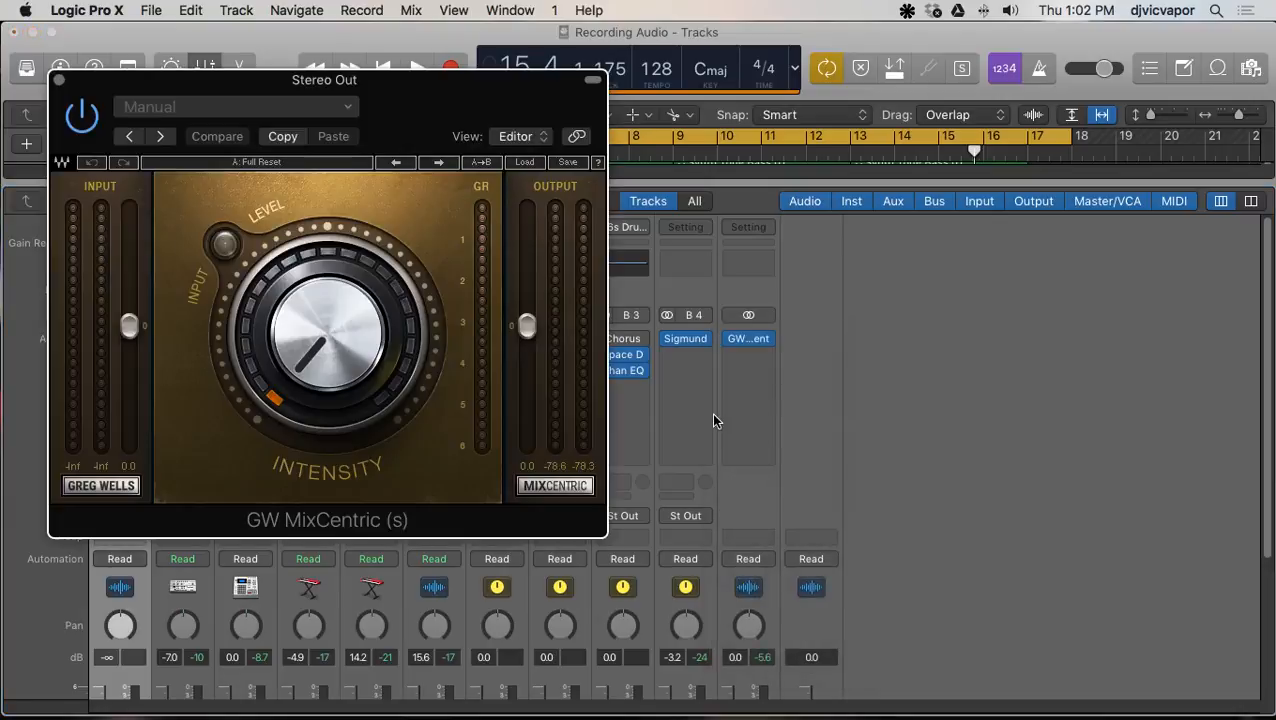
drag(251, 92, 603, 137)
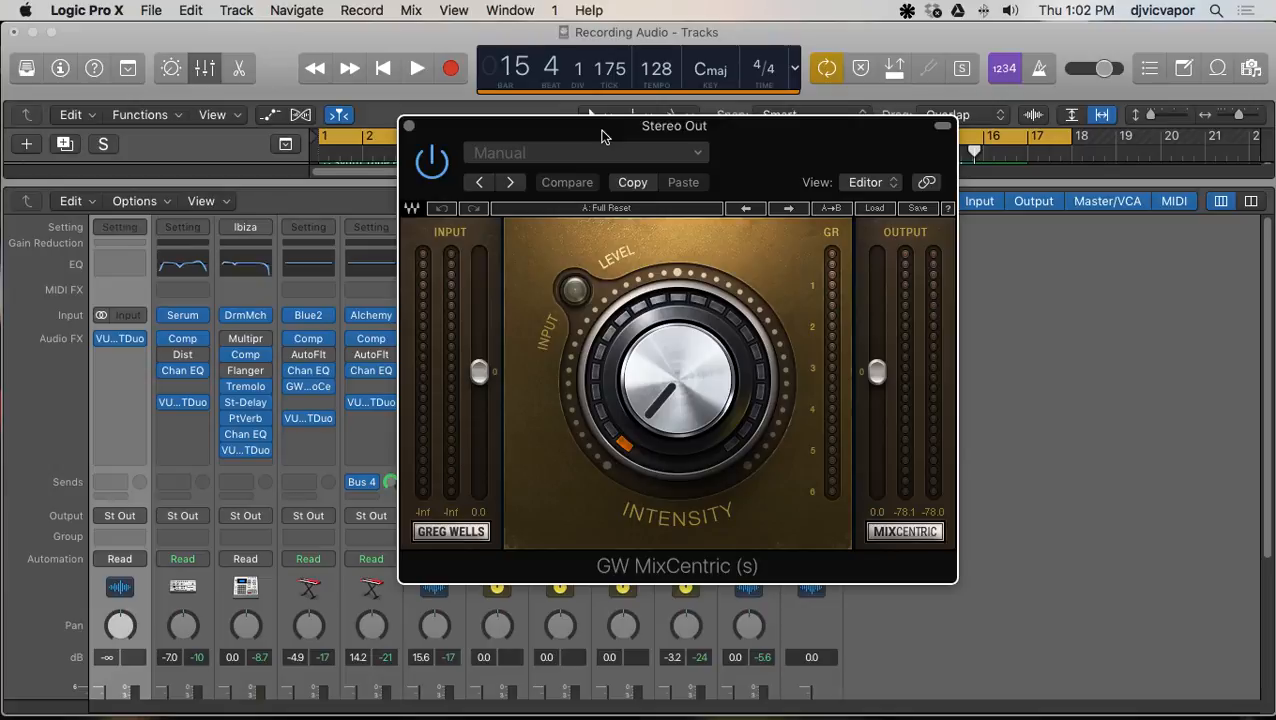
Step: Set the GW MixCentric Intensity to 52.9 while playing the mix from the start
key(space)
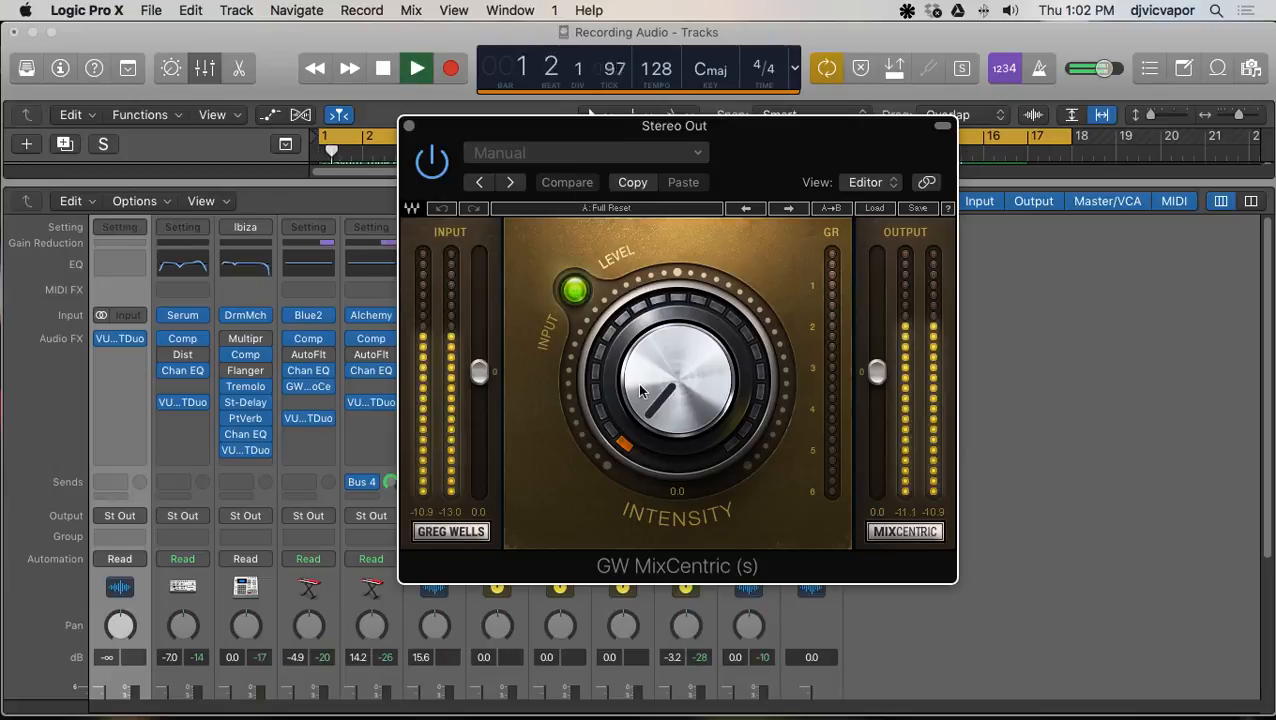
drag(640, 391, 640, 334)
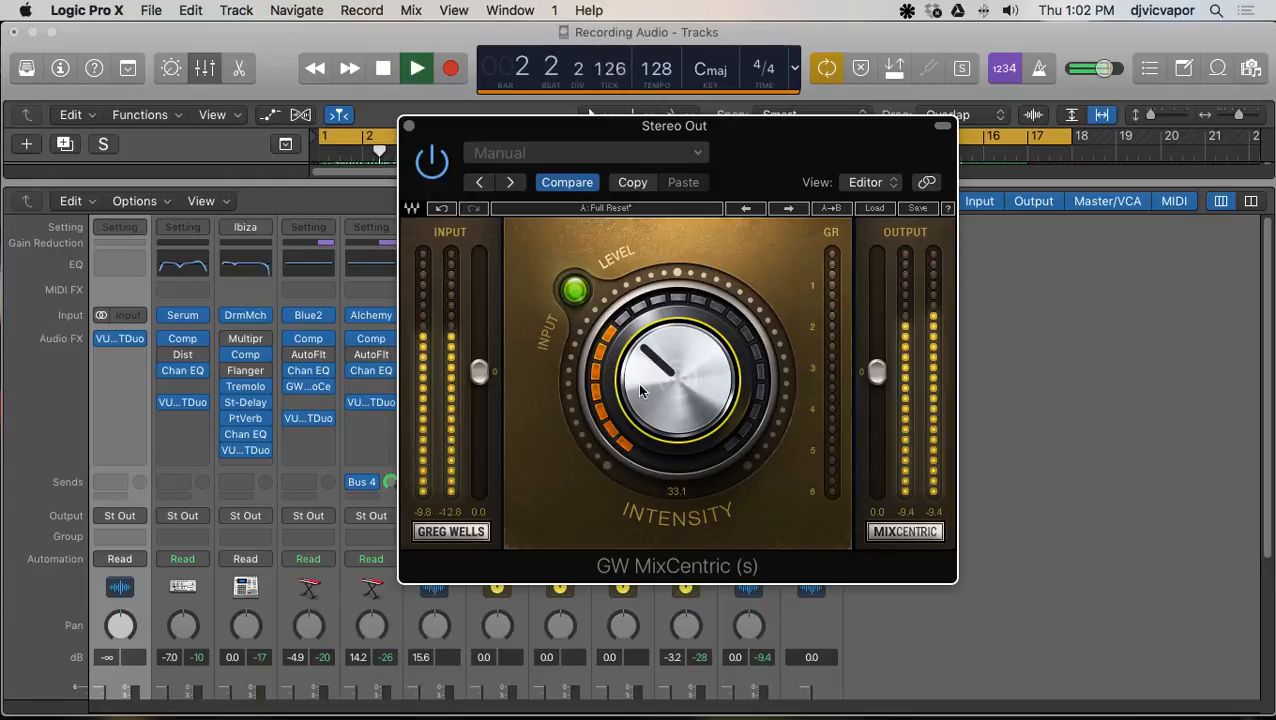
drag(637, 383, 637, 347)
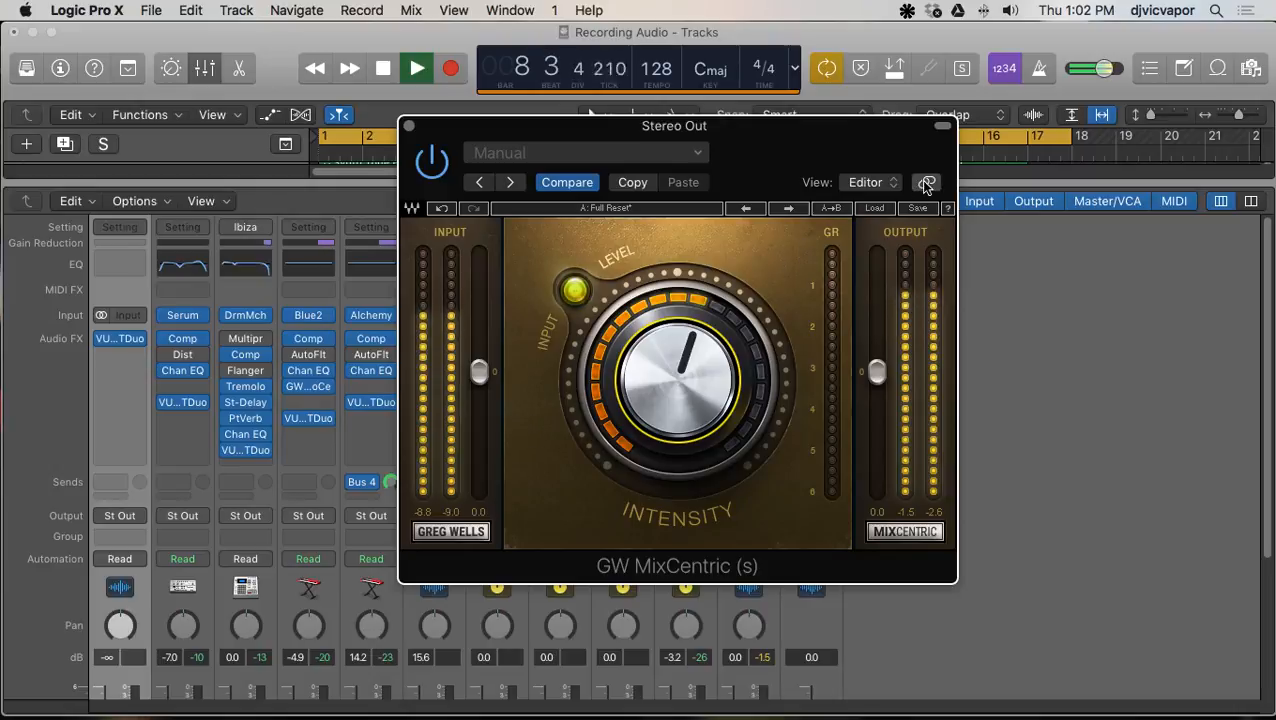
click(486, 366)
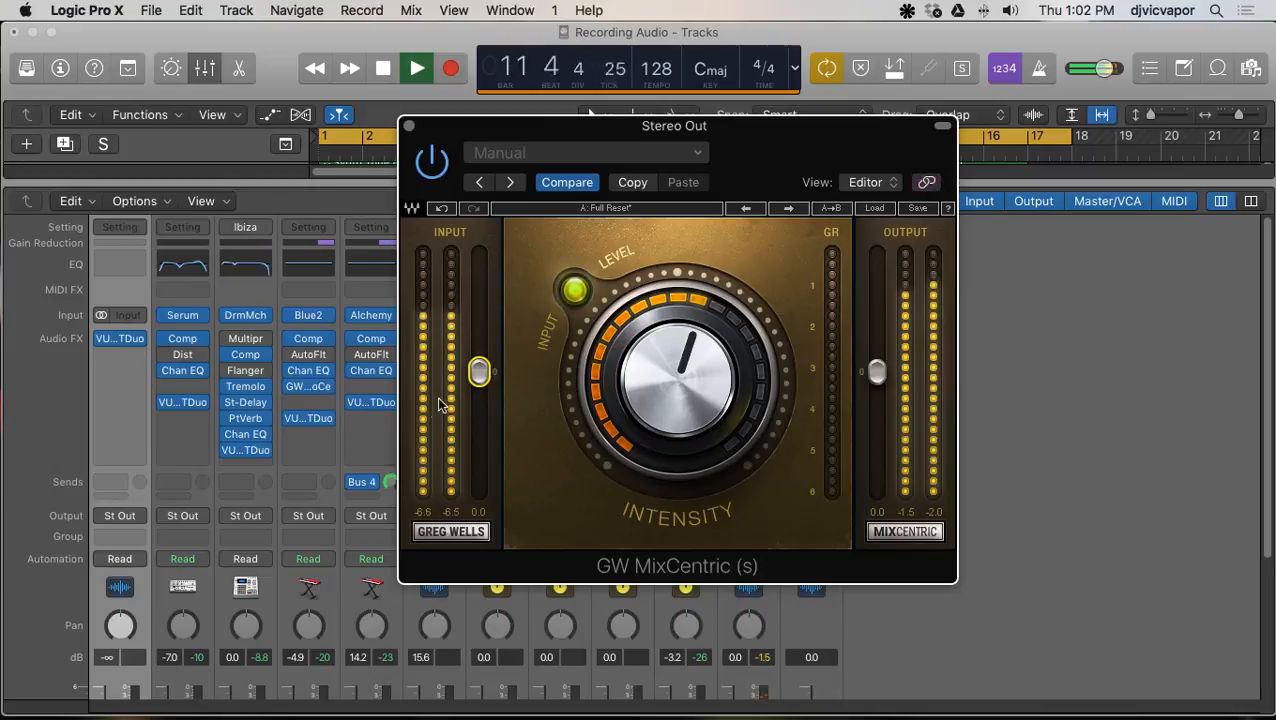
mouse_move(678, 380)
mouse_down()
mouse_move(678, 440)
mouse_move(678, 394)
mouse_up()
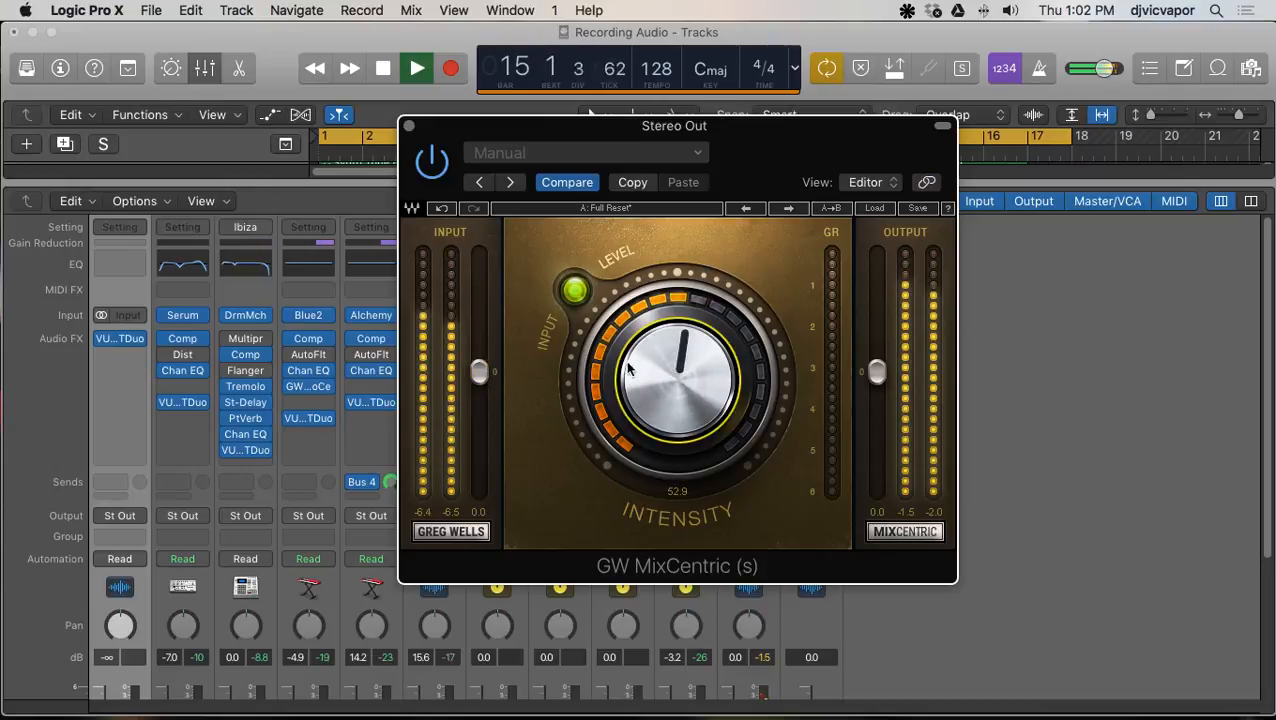
Step: Set the GW MixCentric input level to 3.0 and output level to -3.0, raise Intensity slightly, and close the plug-in
drag(479, 372, 479, 352)
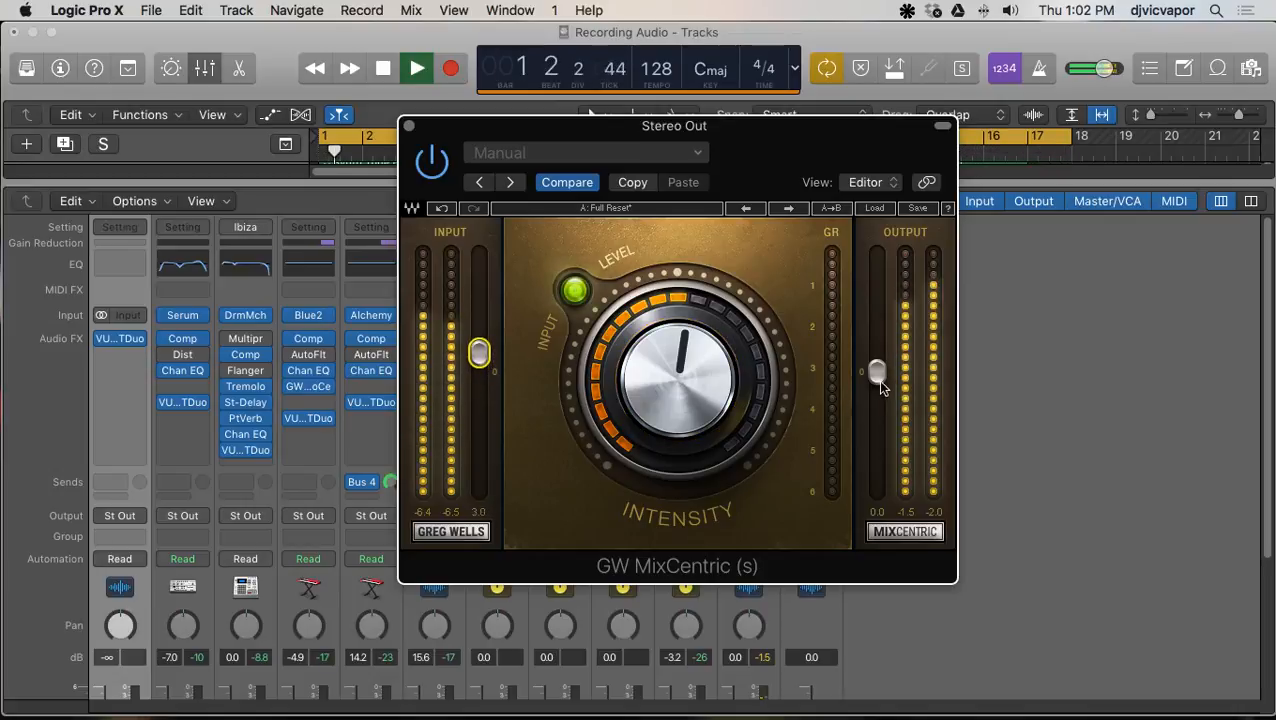
drag(877, 380, 876, 391)
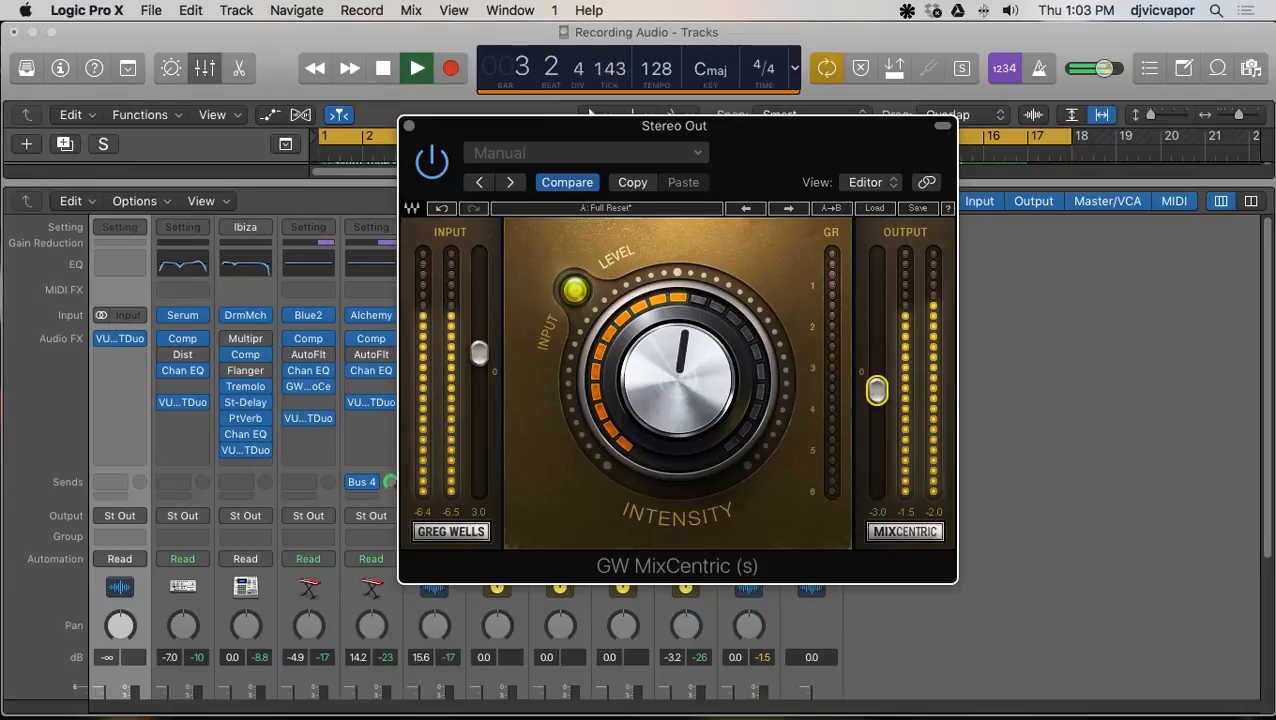
mouse_move(644, 392)
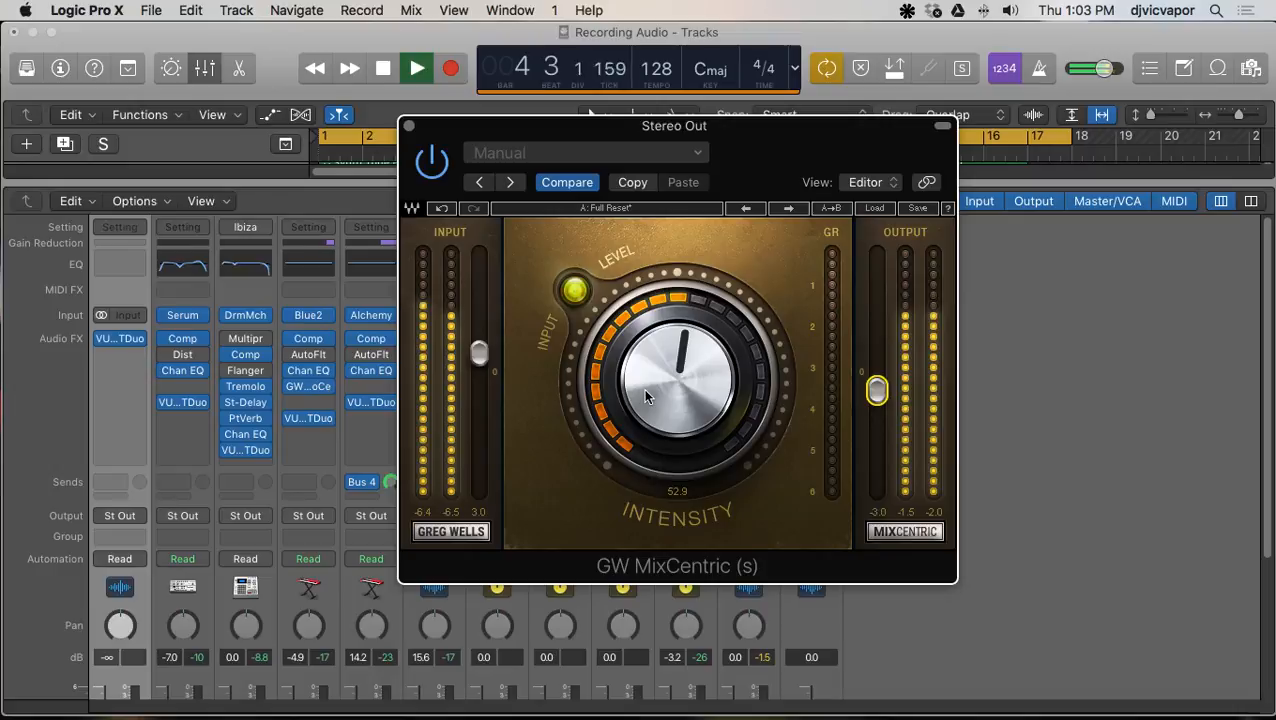
mouse_move(643, 388)
mouse_down()
mouse_move(643, 323)
mouse_move(643, 364)
mouse_move(627, 369)
mouse_up()
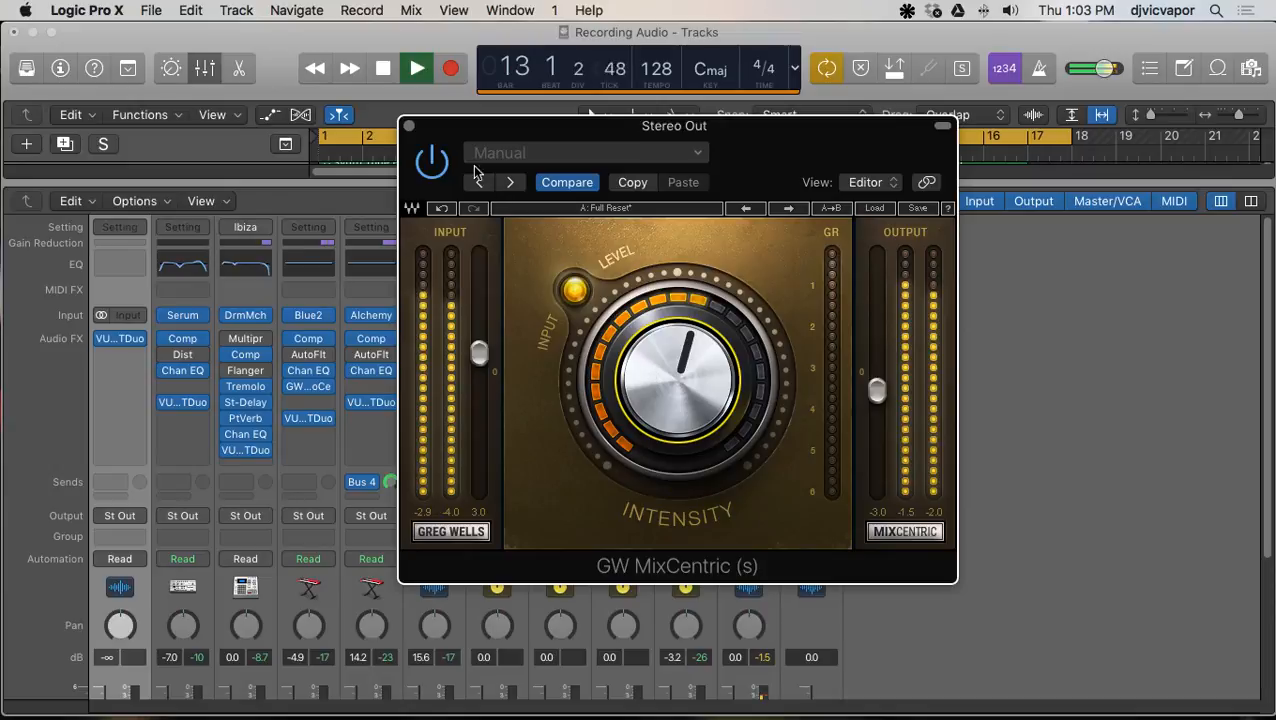
click(409, 127)
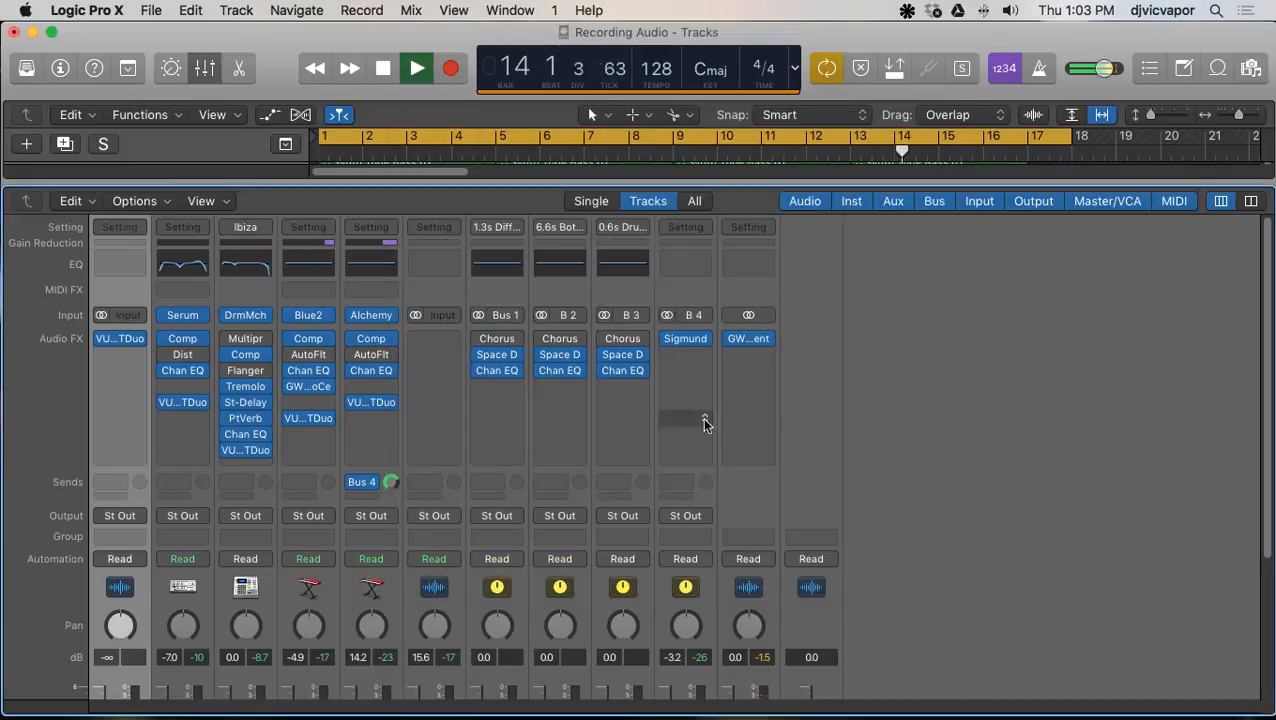
Step: Insert the stereo Waves L2 (s) limiter below GW MixCentric on Stereo Out and close its window at default settings
click(743, 353)
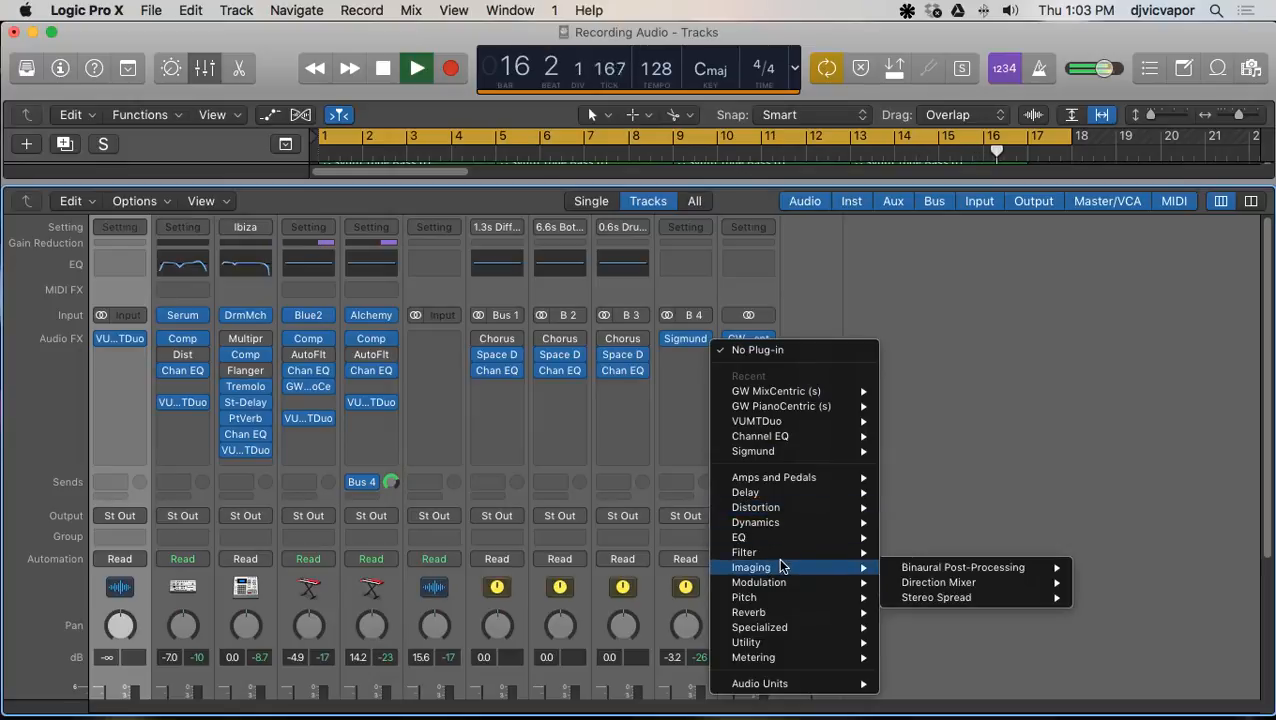
mouse_move(786, 659)
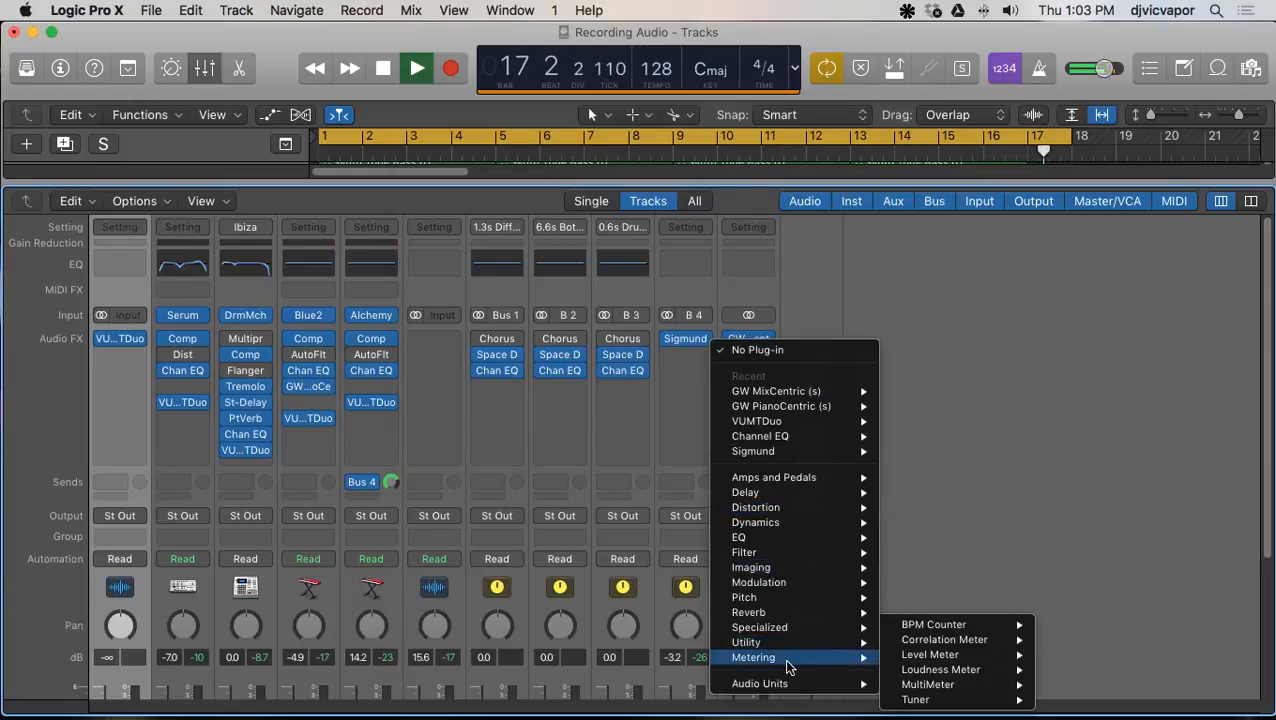
mouse_move(789, 685)
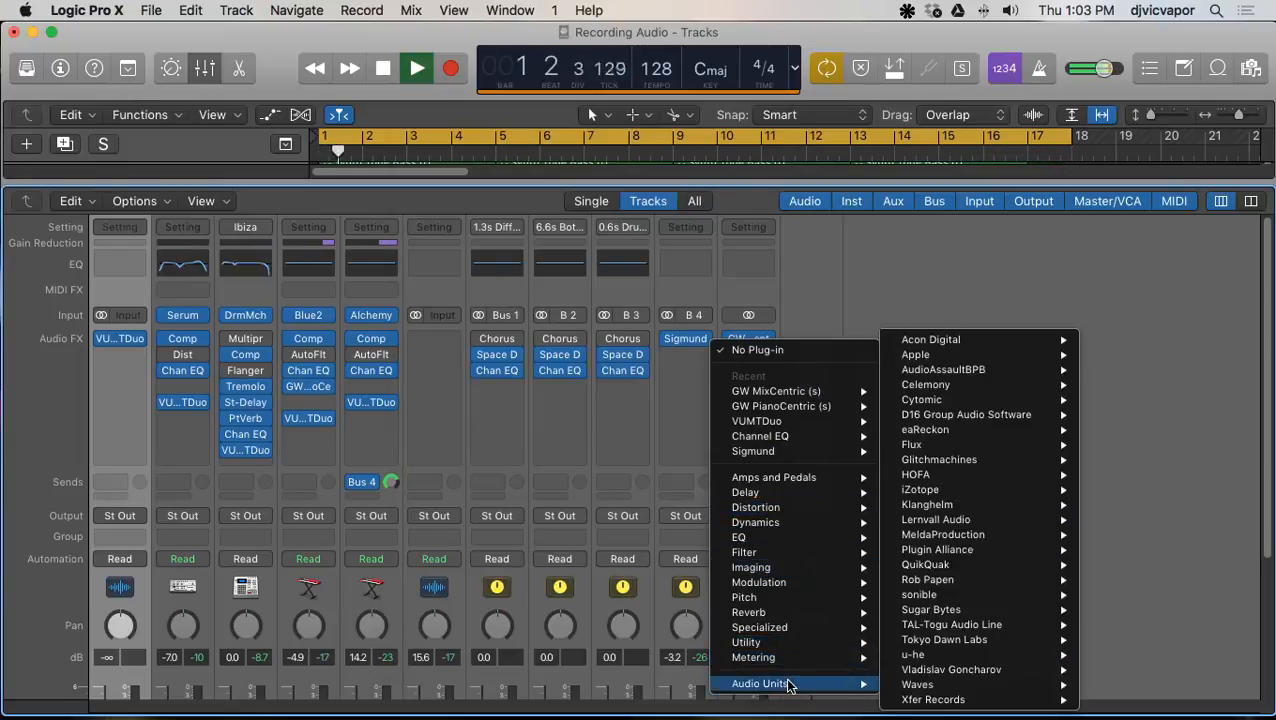
mouse_move(906, 684)
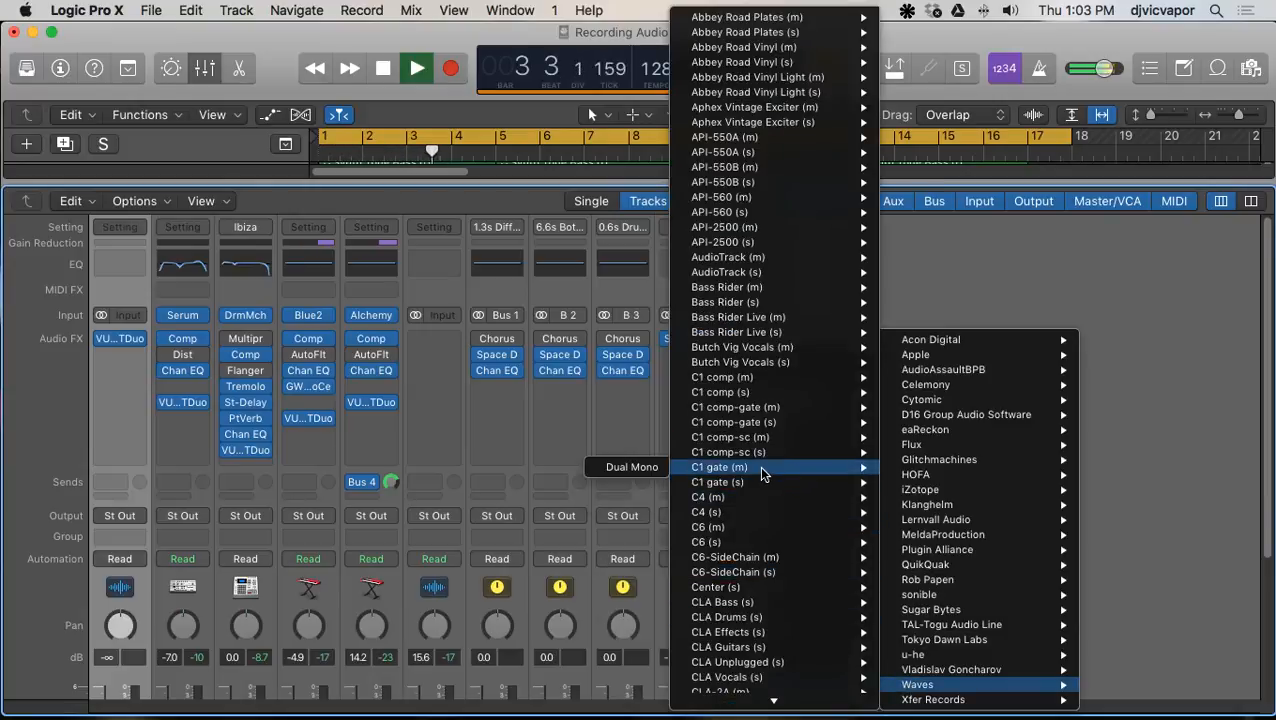
scroll(763, 474, down, 5)
scroll(763, 474, down, 9)
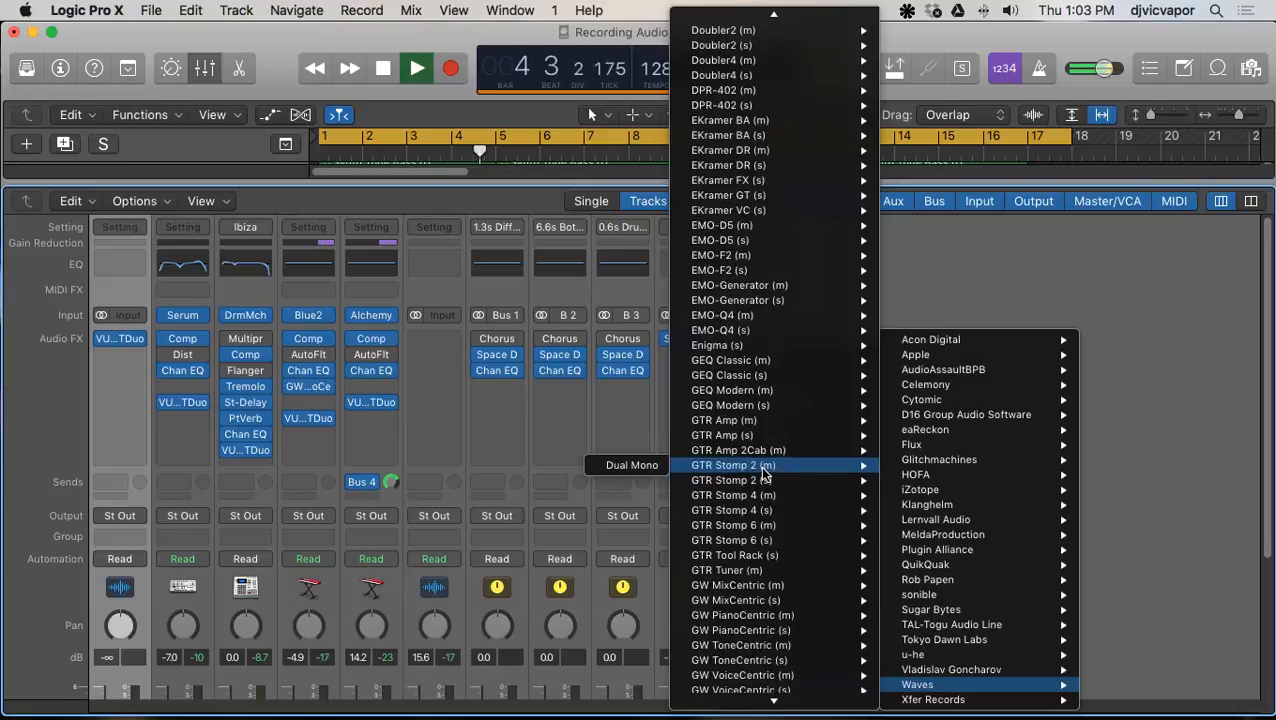
scroll(763, 474, down, 6)
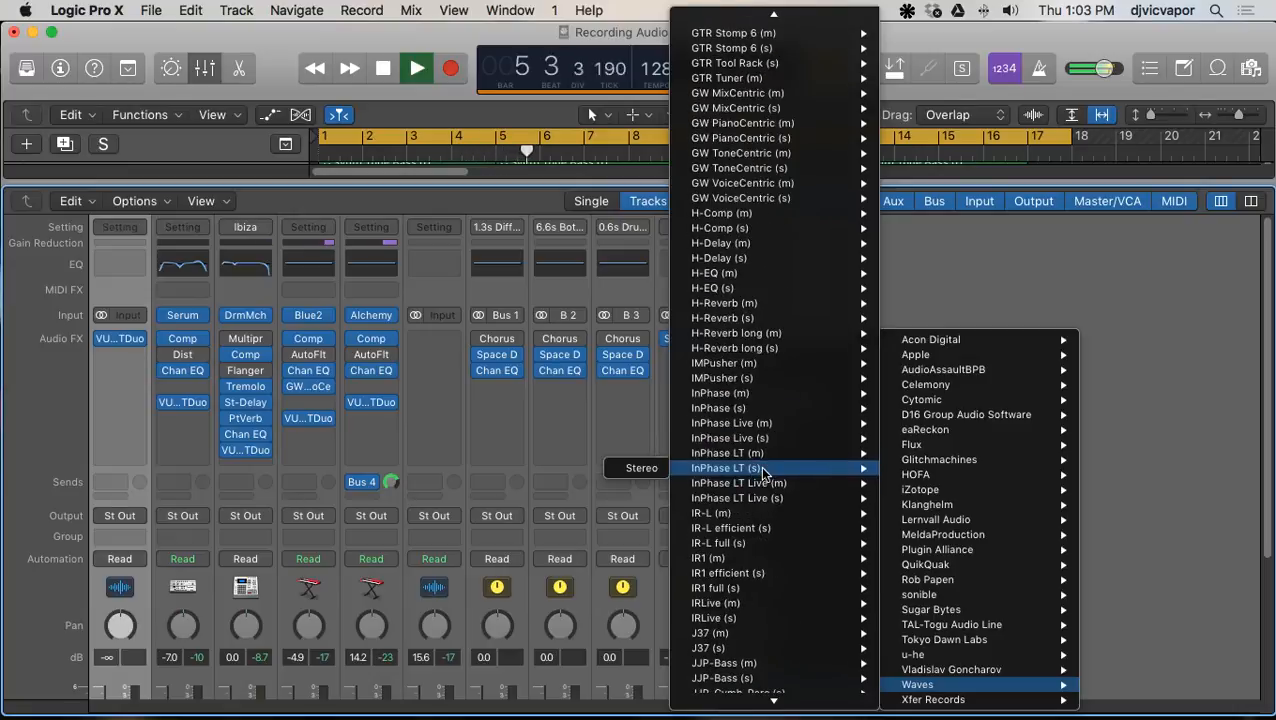
scroll(763, 474, down, 4)
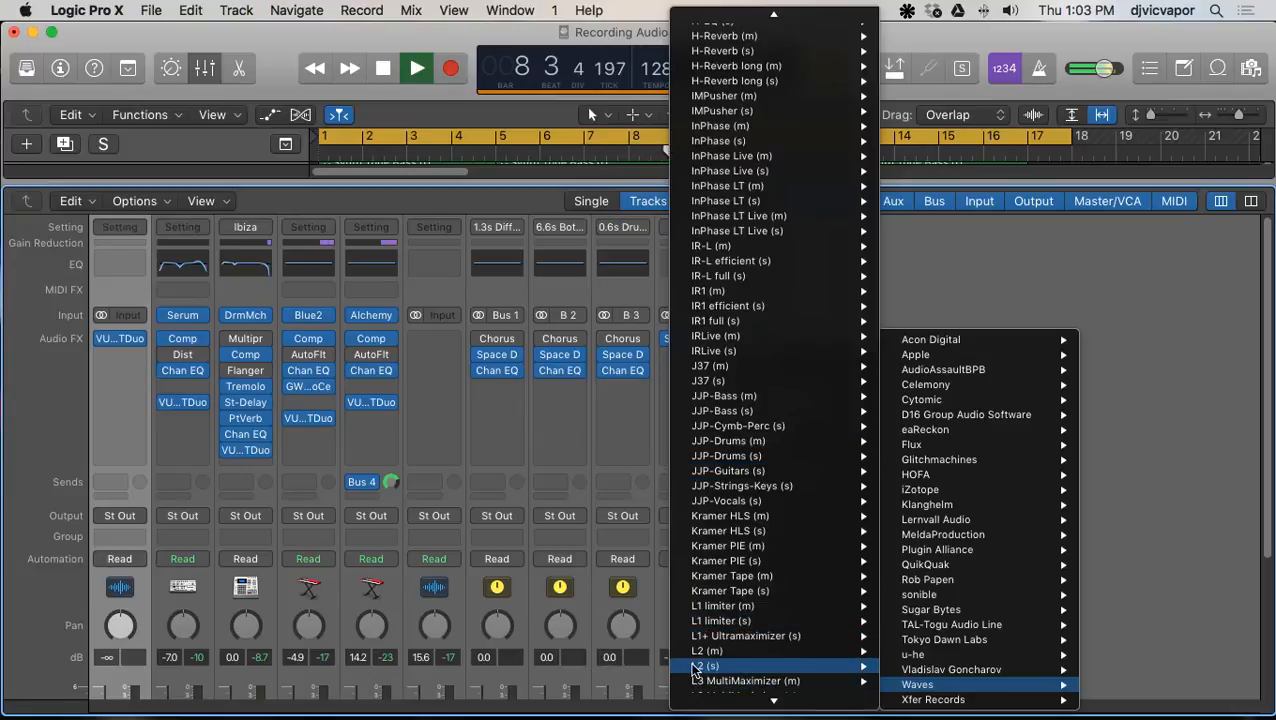
click(640, 666)
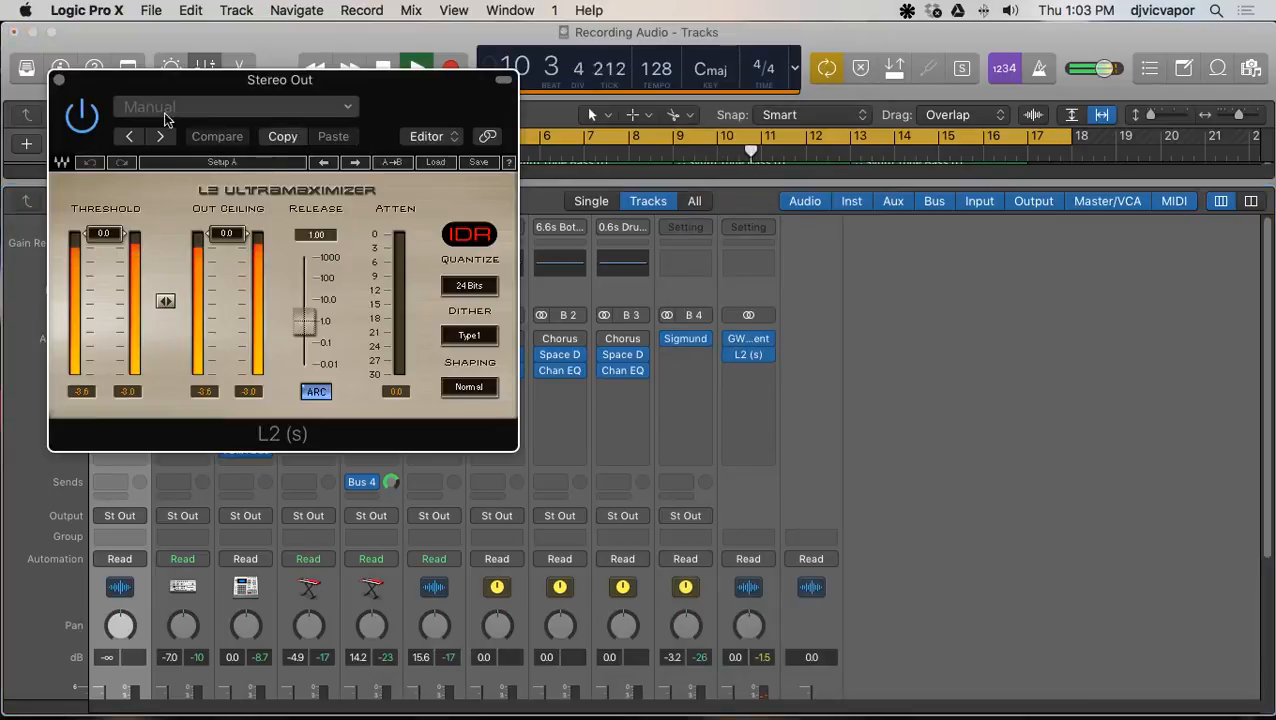
click(59, 80)
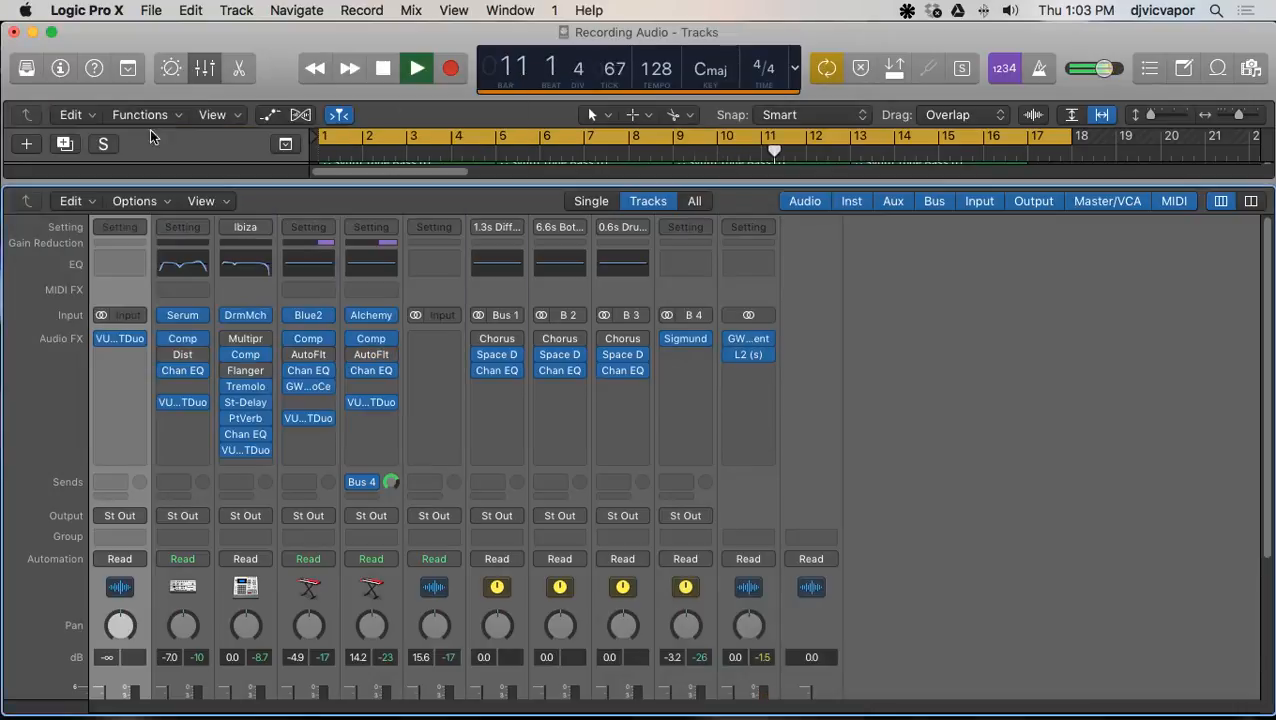
Step: Insert the stereo Waves EMO-Q4 (s) equalizer below L2 on Stereo Out and place its window fully in view
click(746, 372)
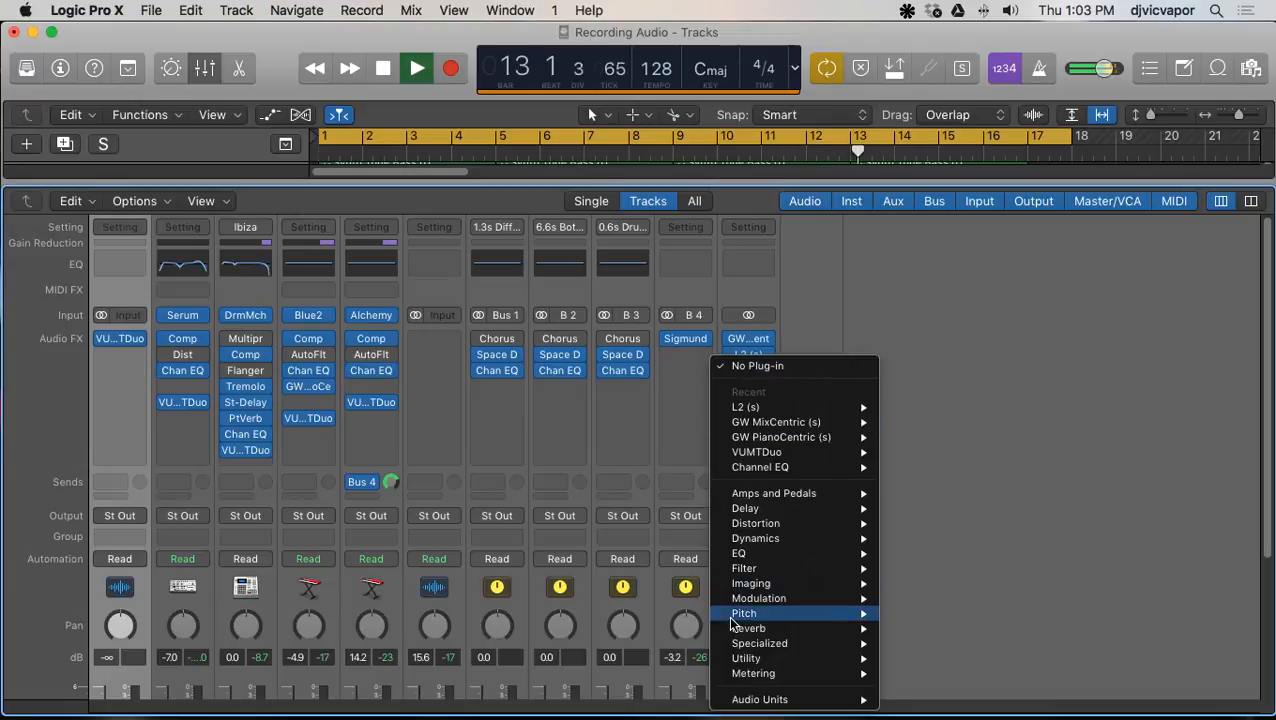
mouse_move(744, 620)
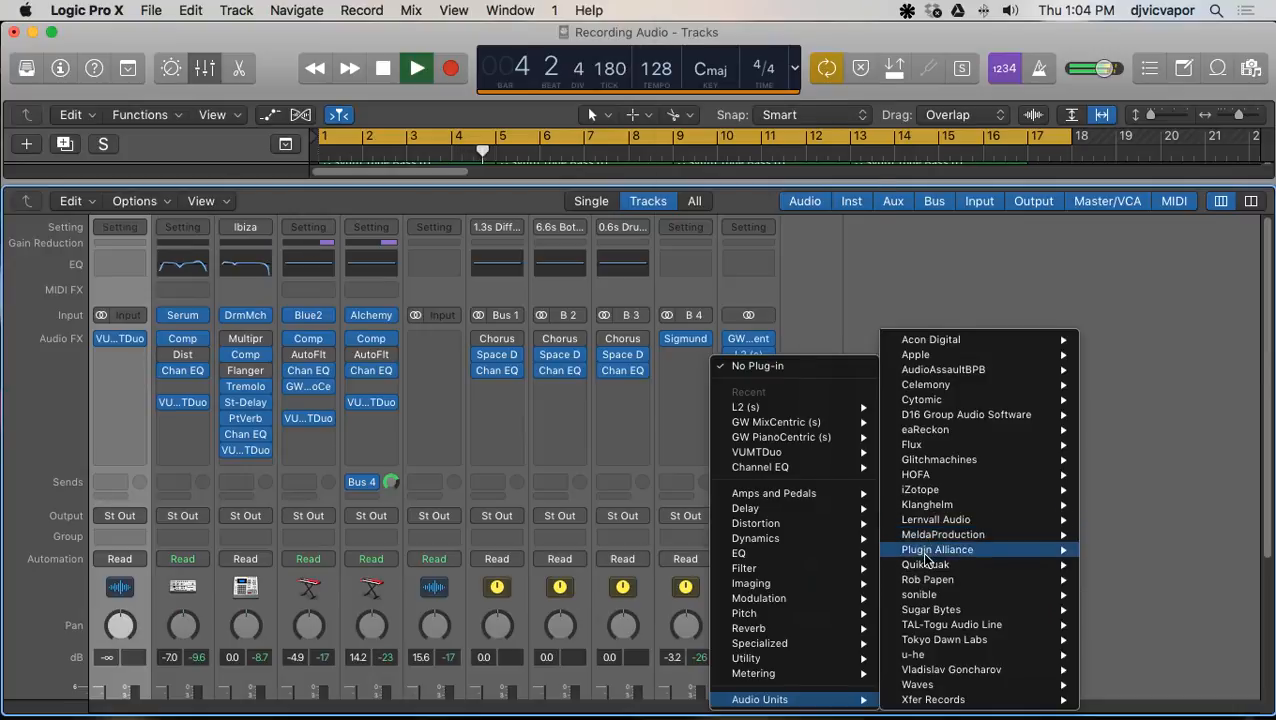
mouse_move(928, 552)
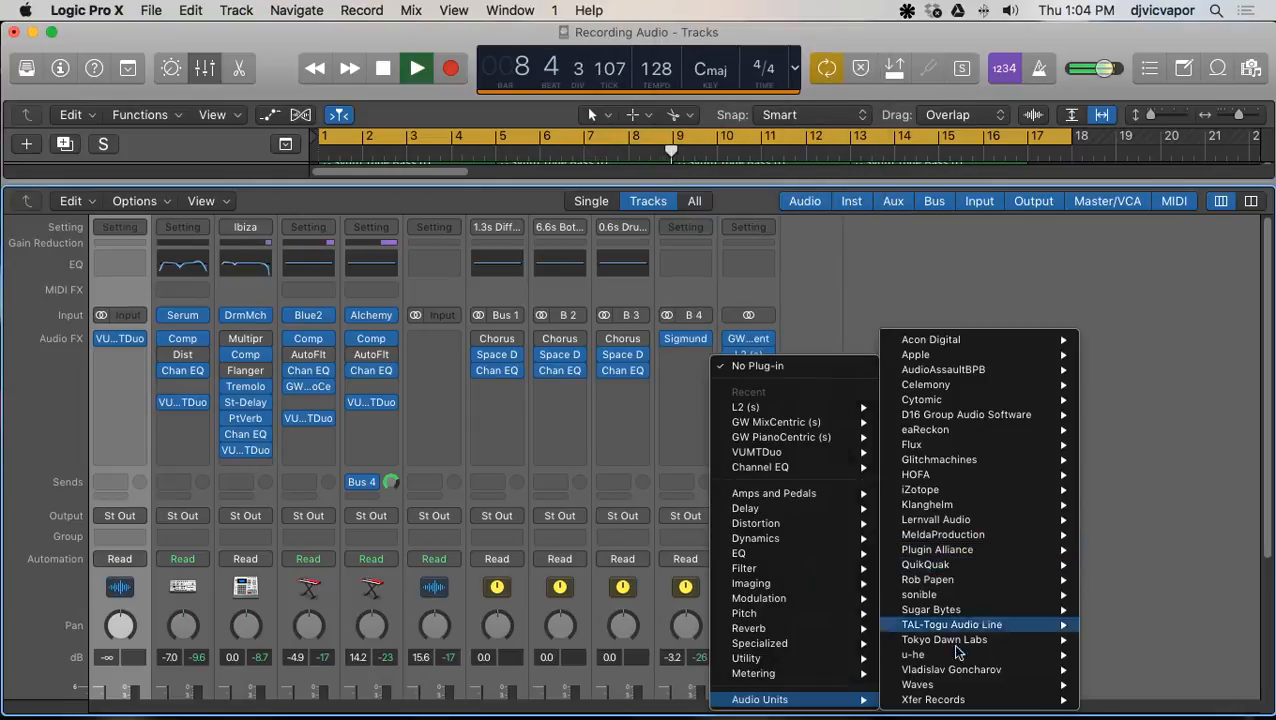
mouse_move(950, 685)
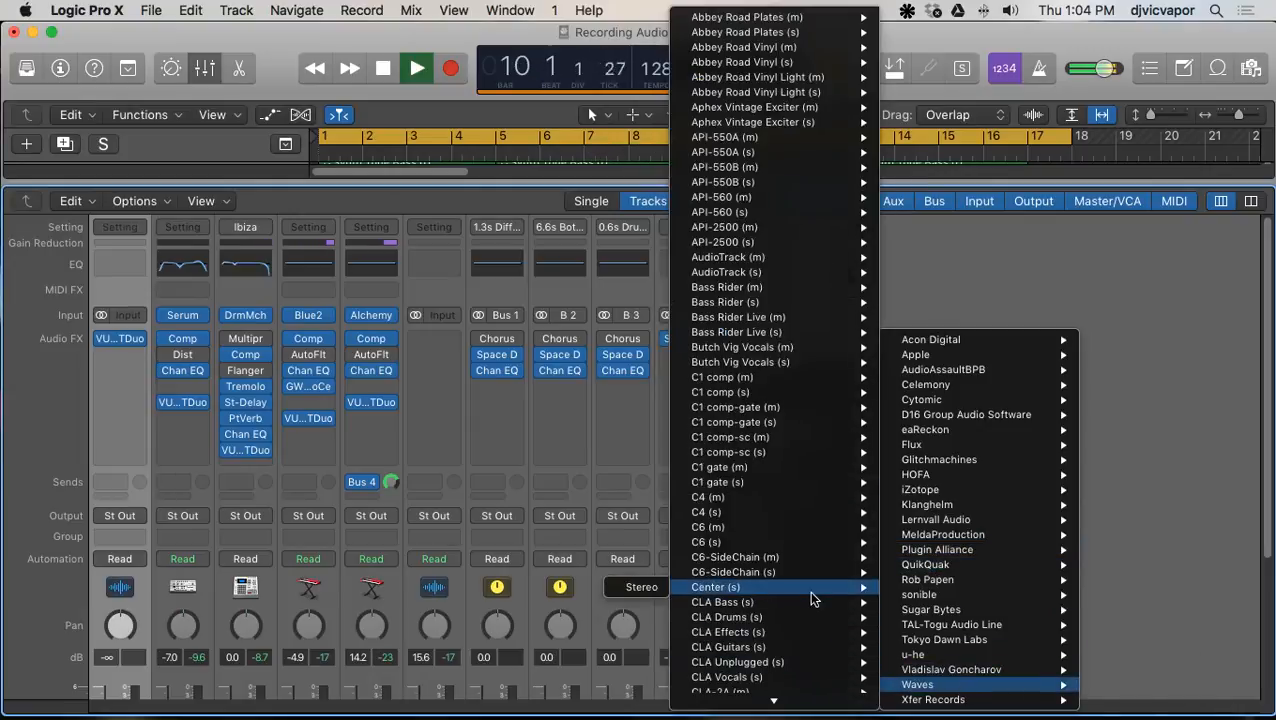
scroll(812, 598, down, 15)
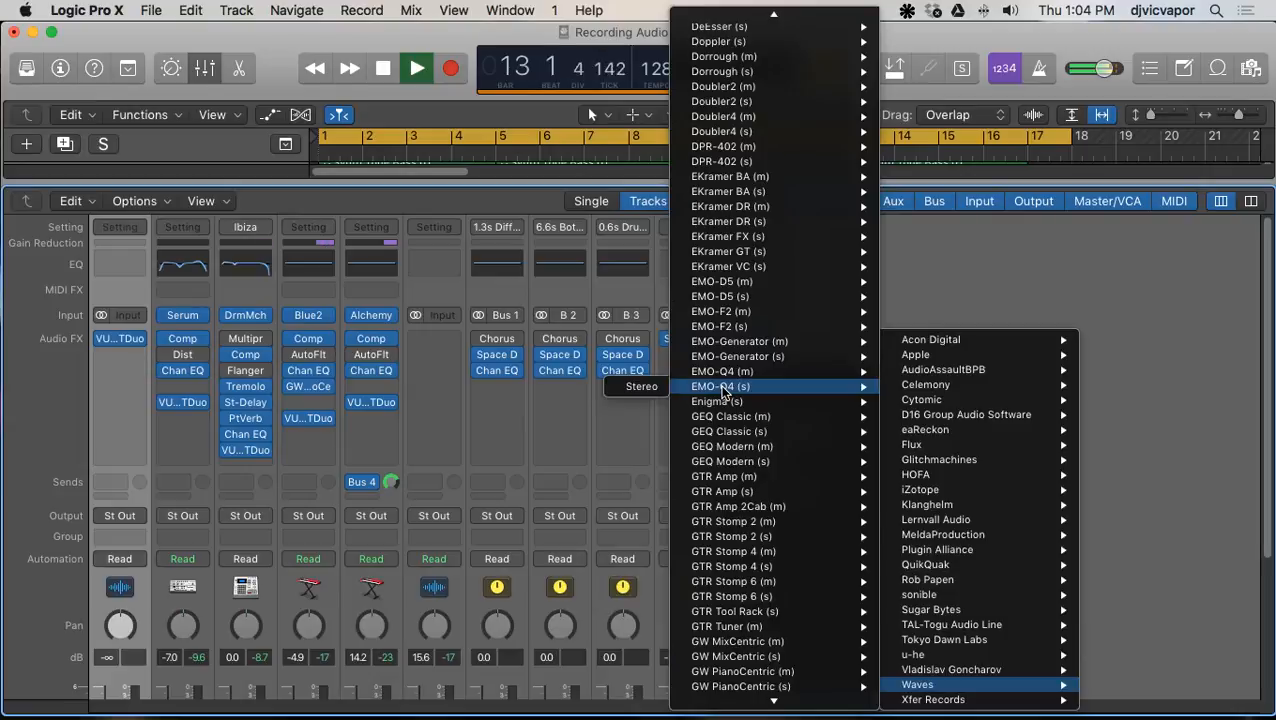
click(641, 386)
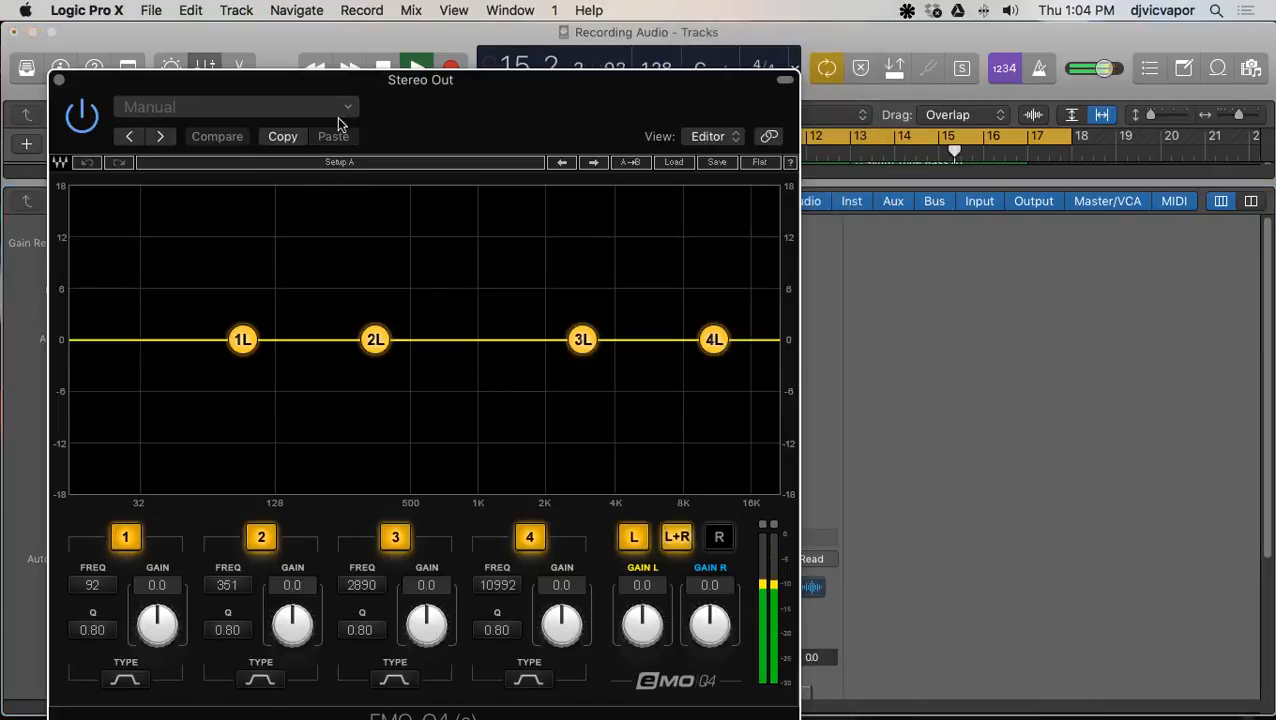
drag(332, 83, 569, 43)
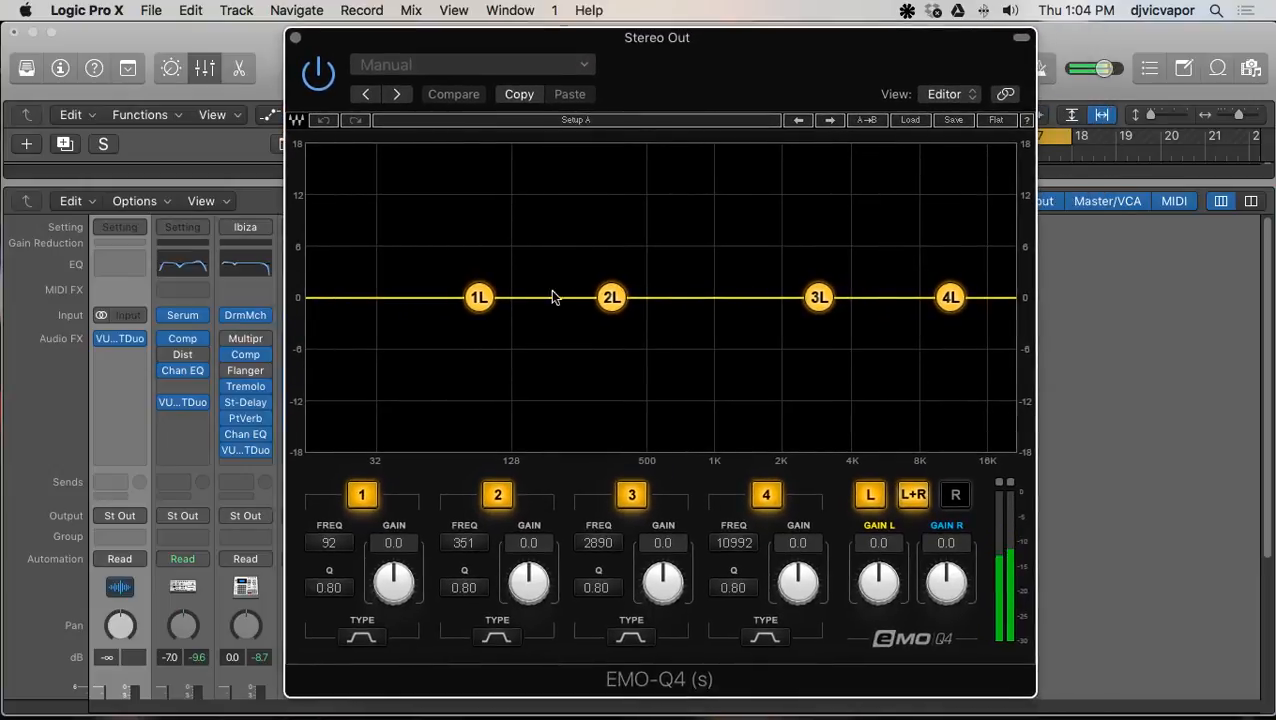
Step: Set EMO-Q4 band 1 to a high-pass filter at 30 Hz with its gain value at -7.0
click(479, 298)
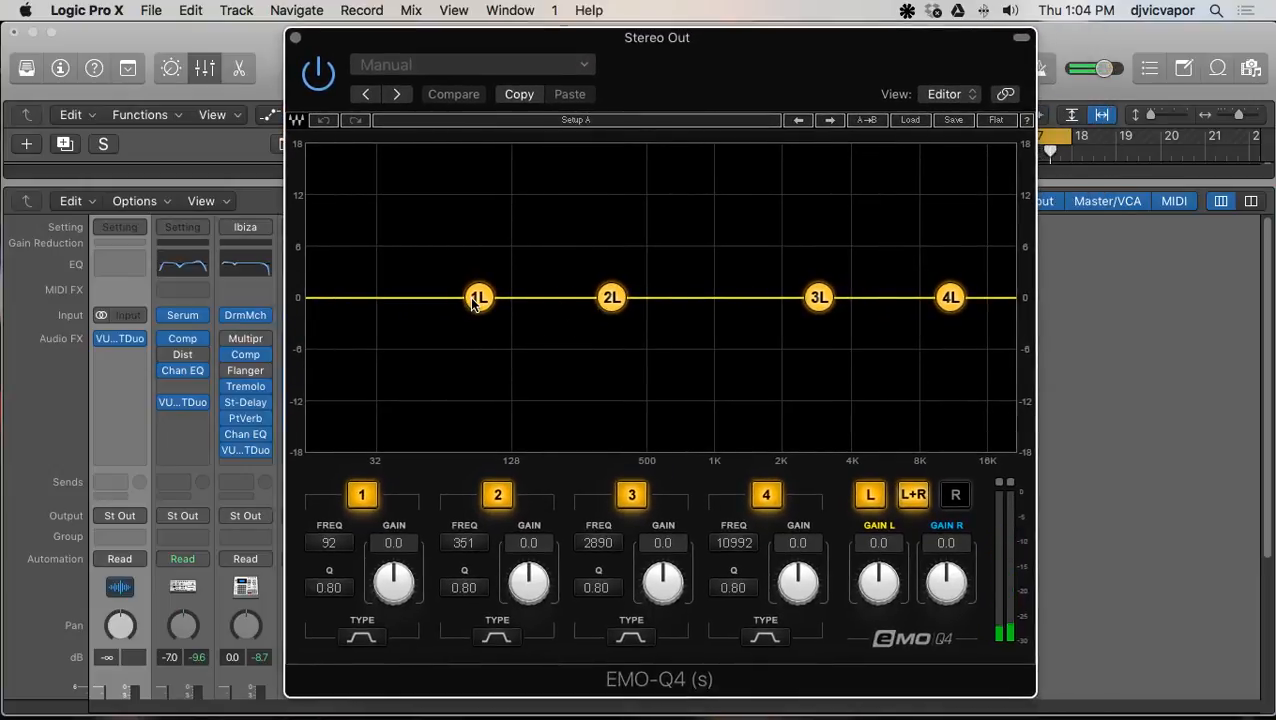
drag(479, 298, 372, 354)
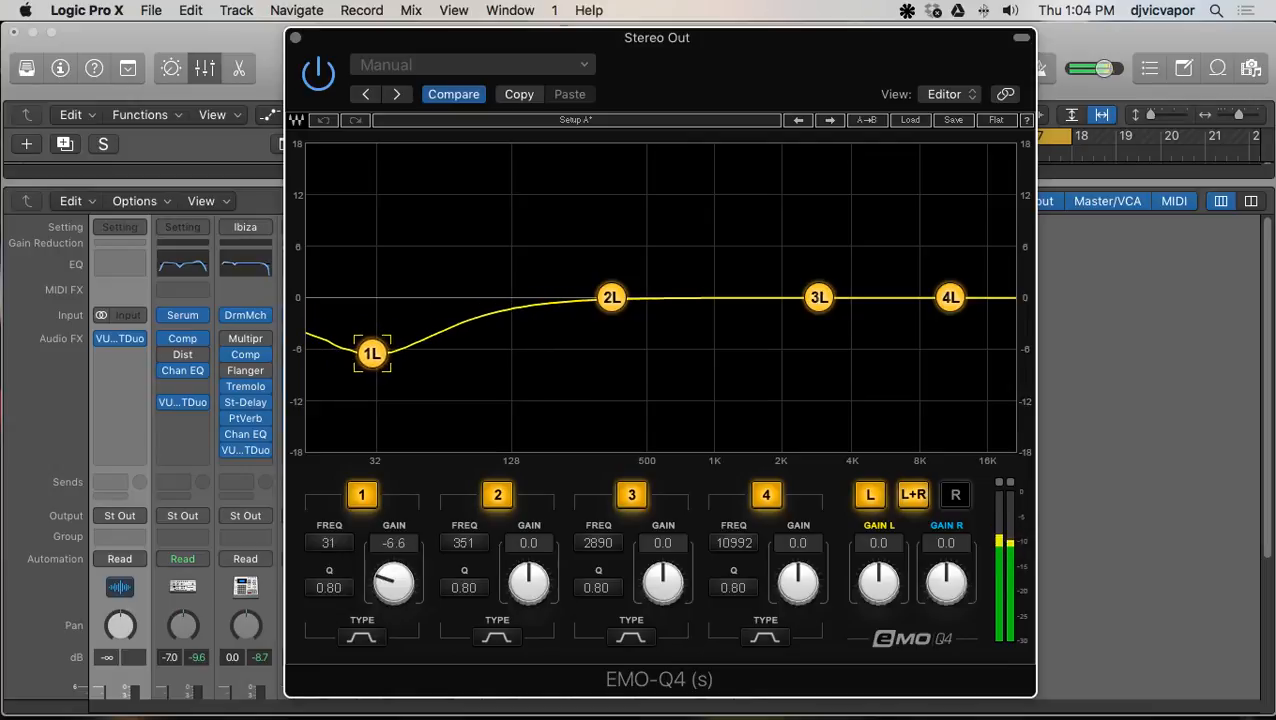
click(362, 638)
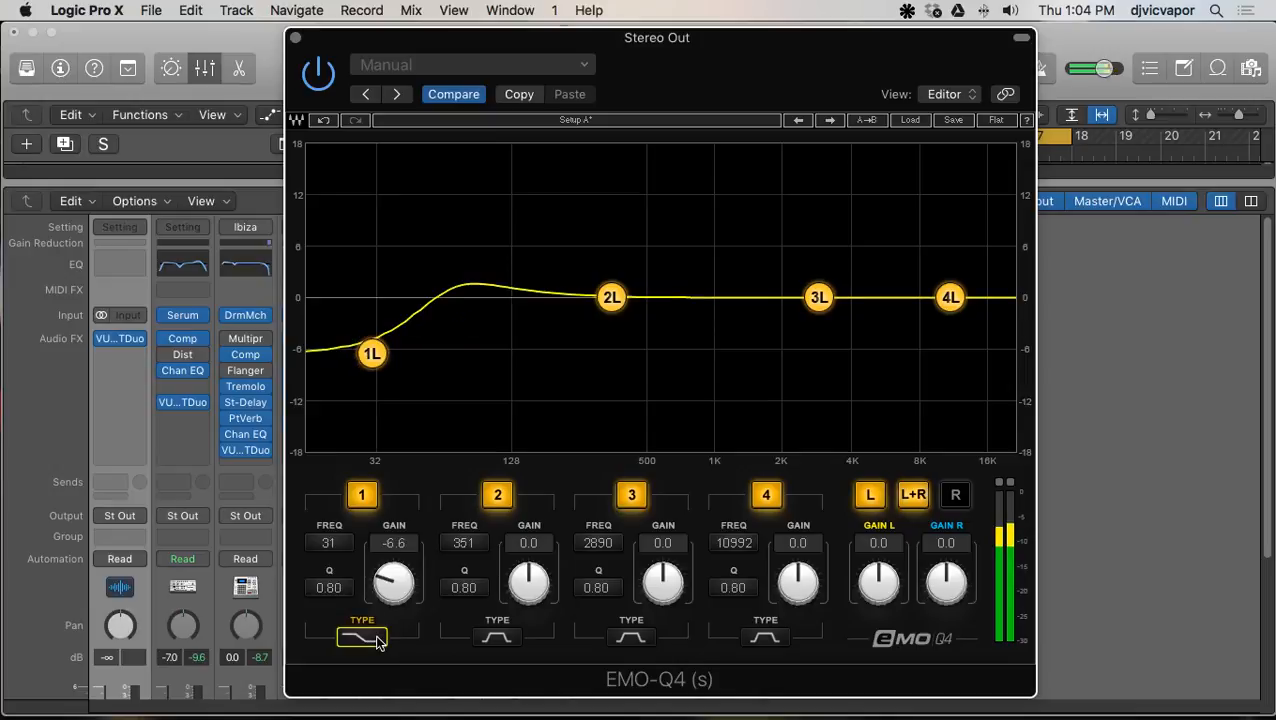
click(362, 638)
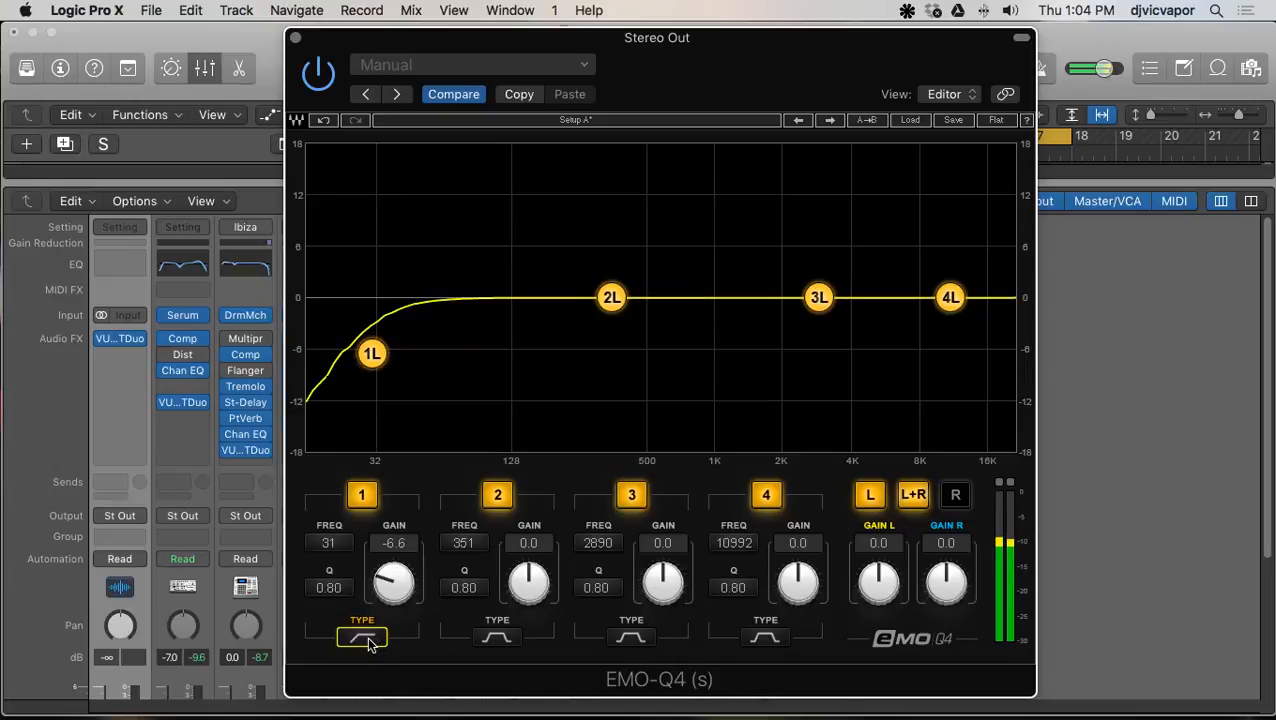
drag(366, 365, 370, 353)
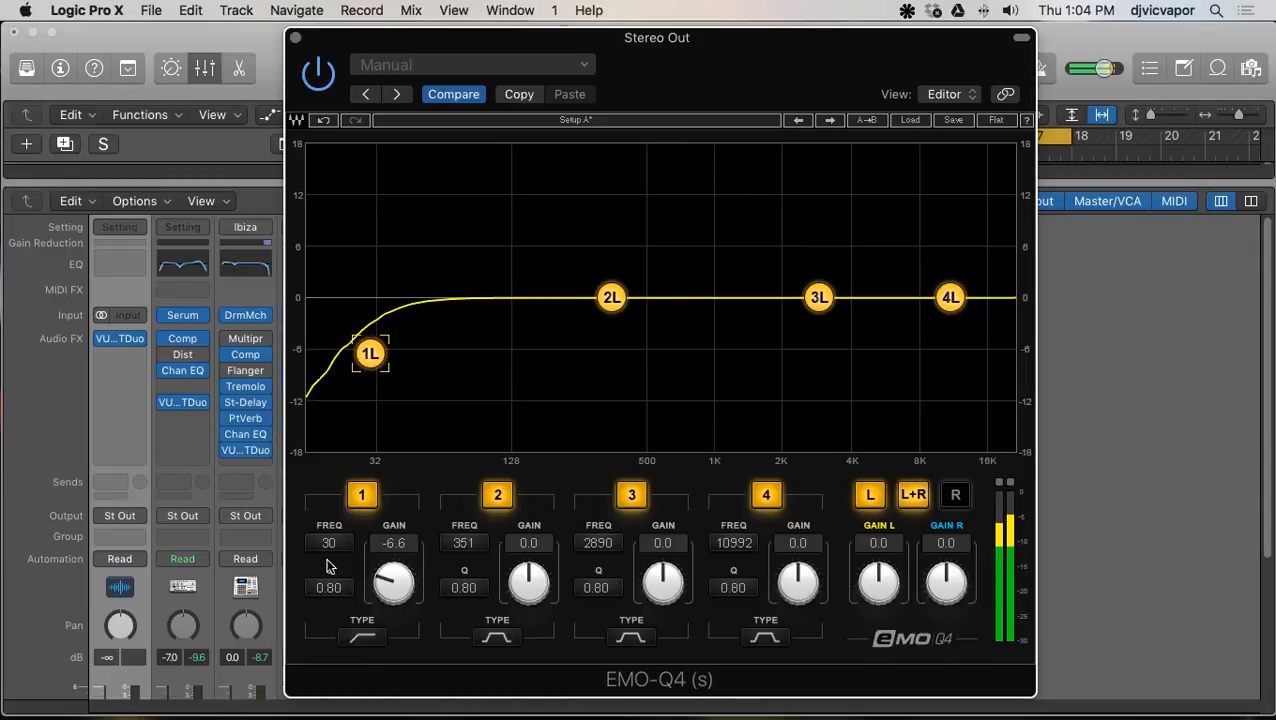
mouse_move(389, 594)
mouse_down()
mouse_move(389, 555)
mouse_move(389, 597)
mouse_up()
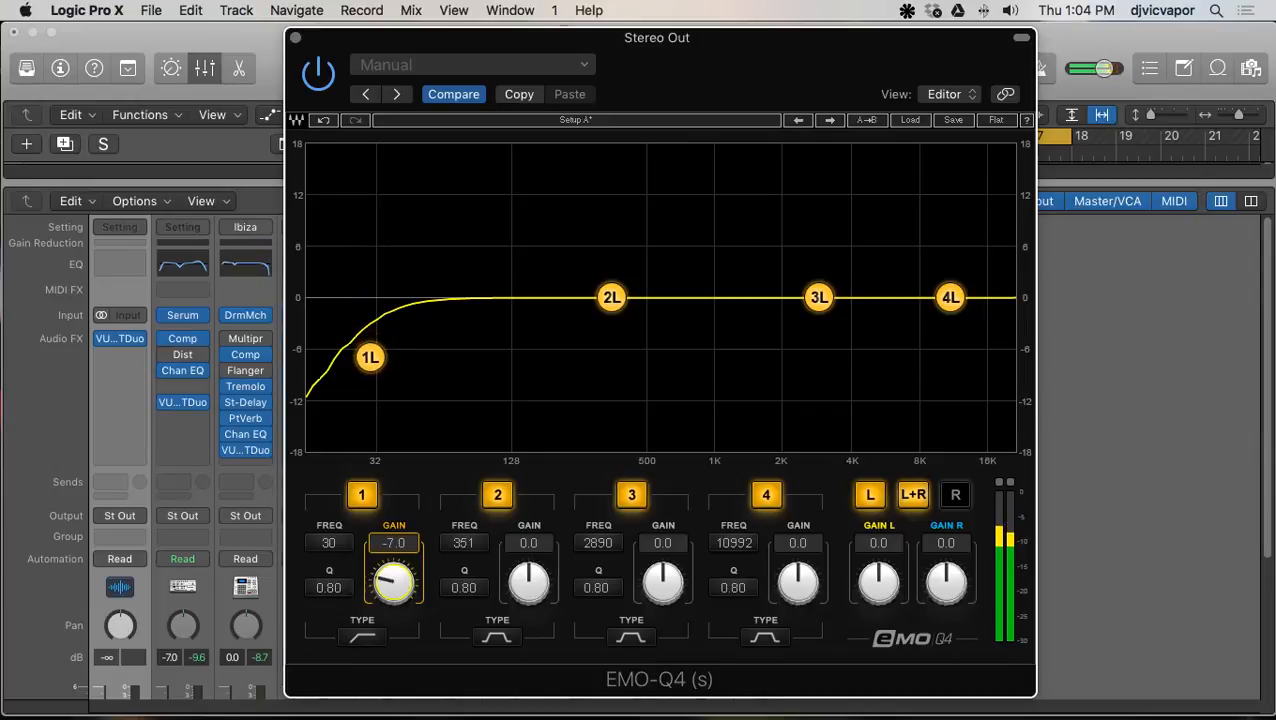
Step: Dip EMO-Q4 band 2 to -0.4 at 348 Hz and set band 4 to a high shelf at 10300 Hz with 0.4 gain
drag(611, 309, 626, 313)
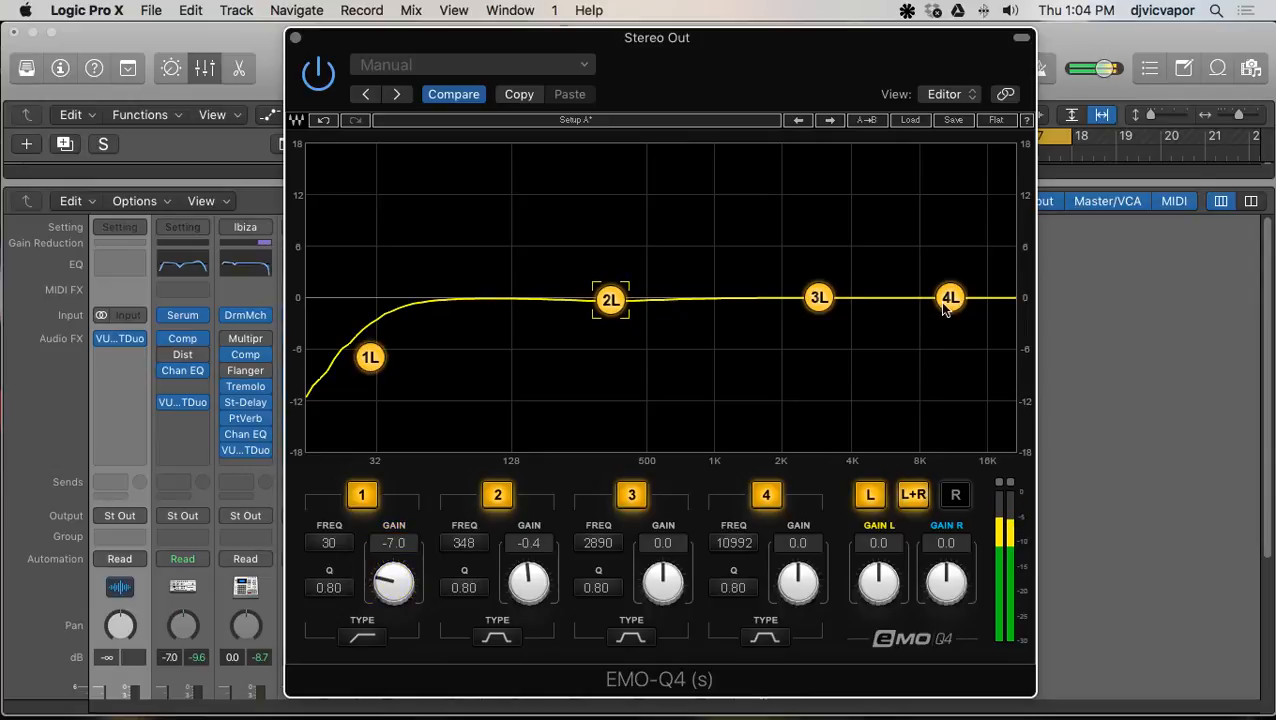
drag(950, 297, 944, 293)
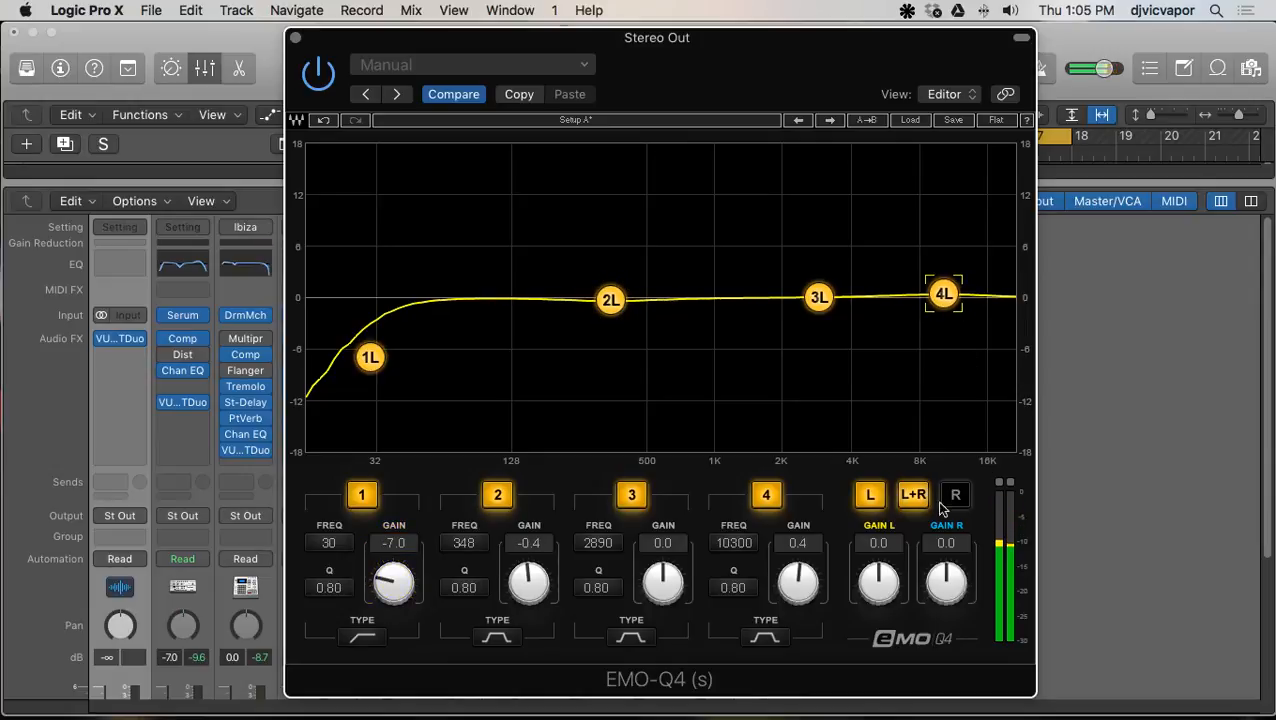
click(765, 640)
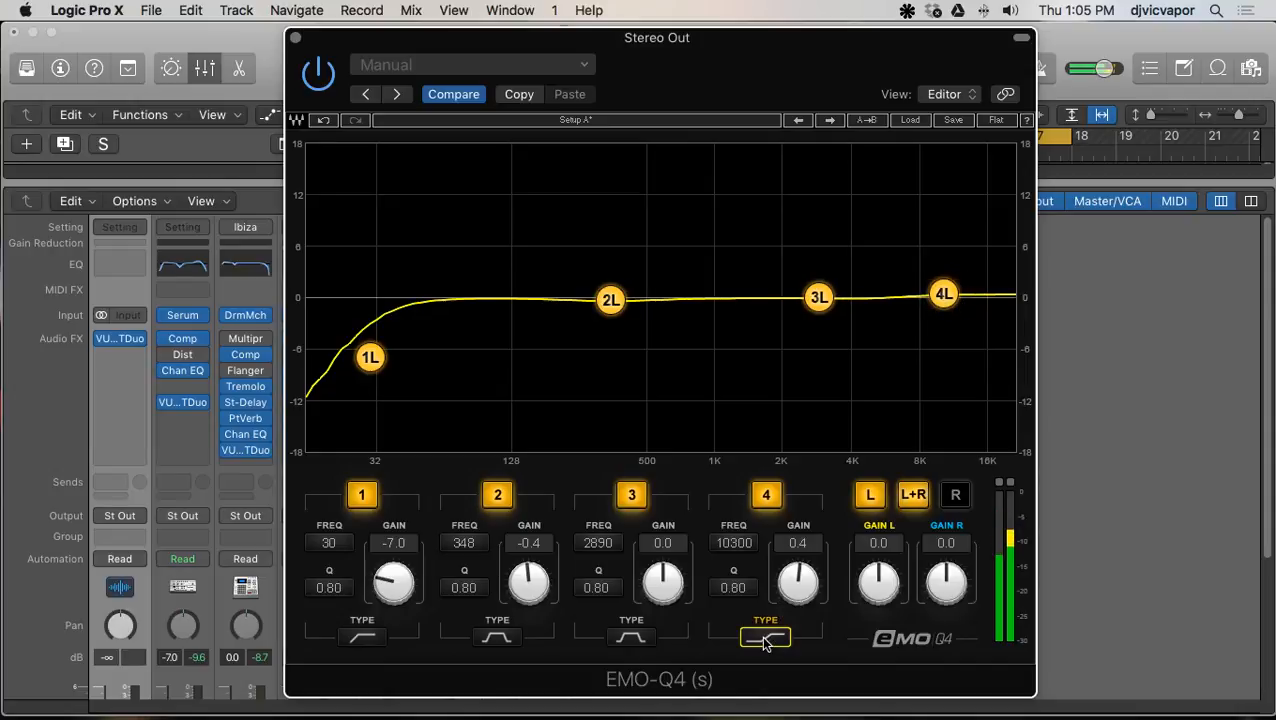
Step: Set EMO-Q4 band 3 to 2870 Hz, -0.7 gain and Q 3.09, readjust band 2 to 346 Hz and -0.5, and close the plug-in
drag(820, 298, 818, 304)
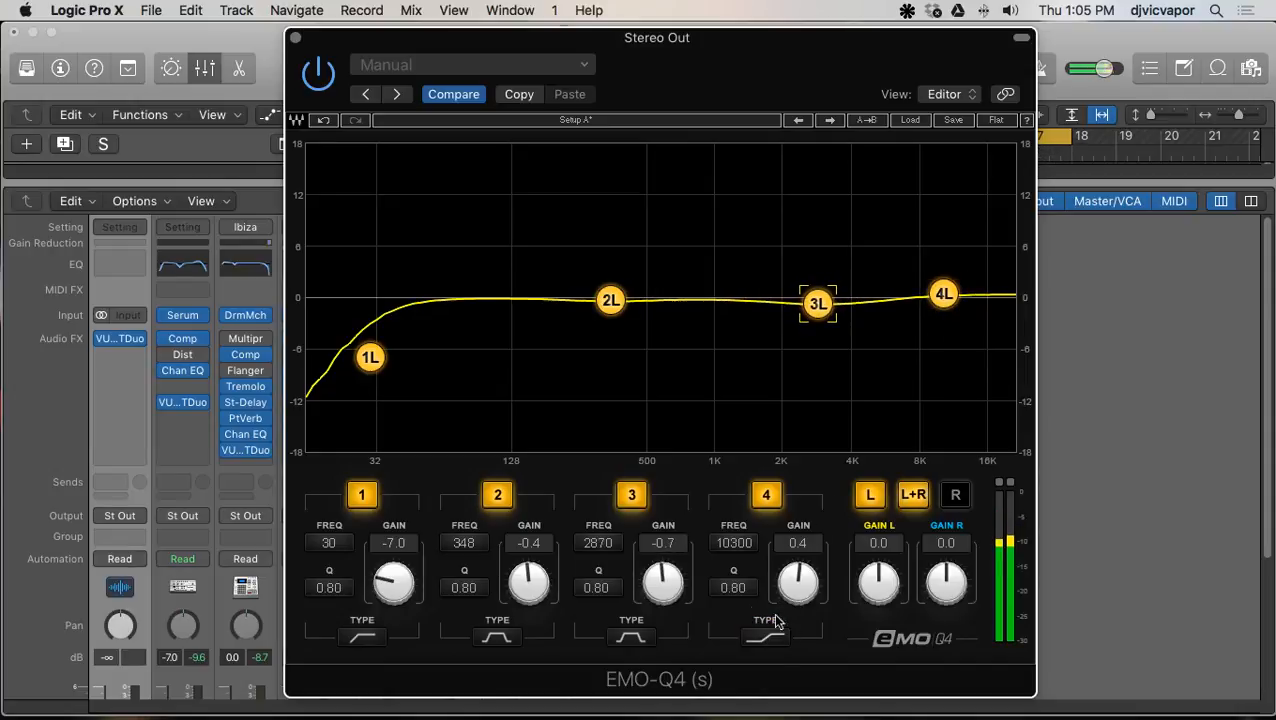
drag(597, 588, 597, 540)
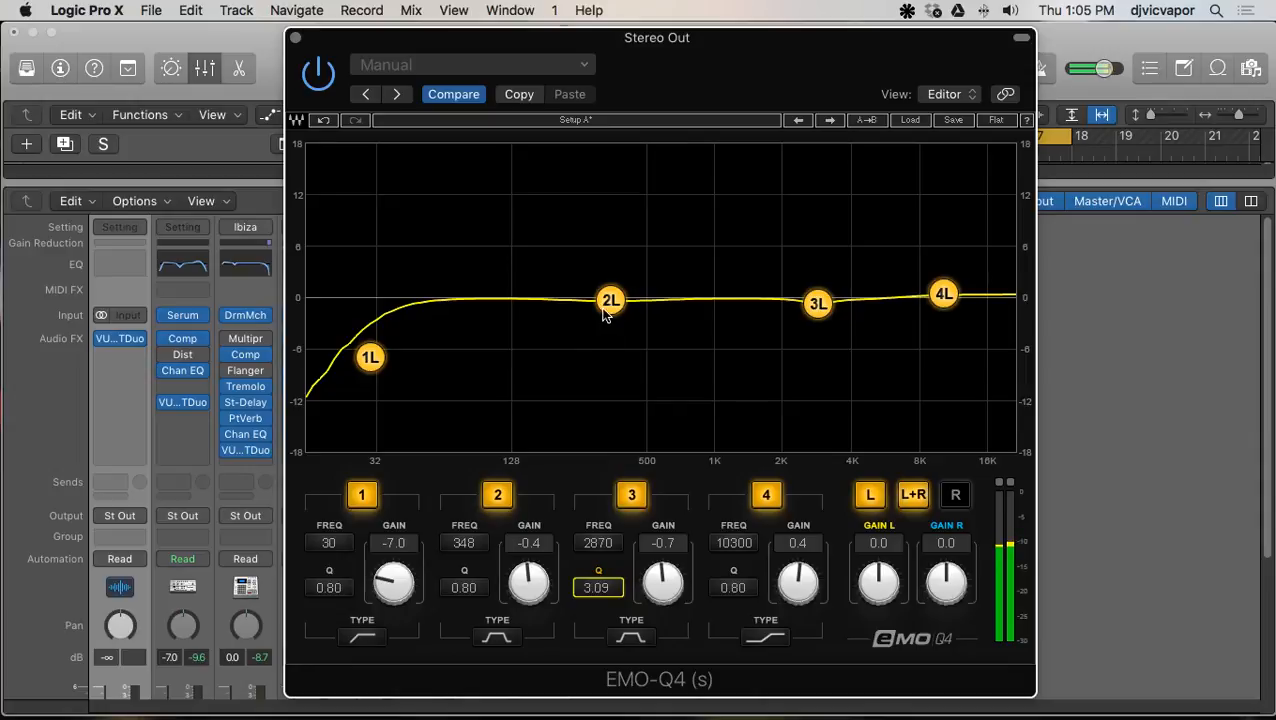
drag(605, 314, 603, 316)
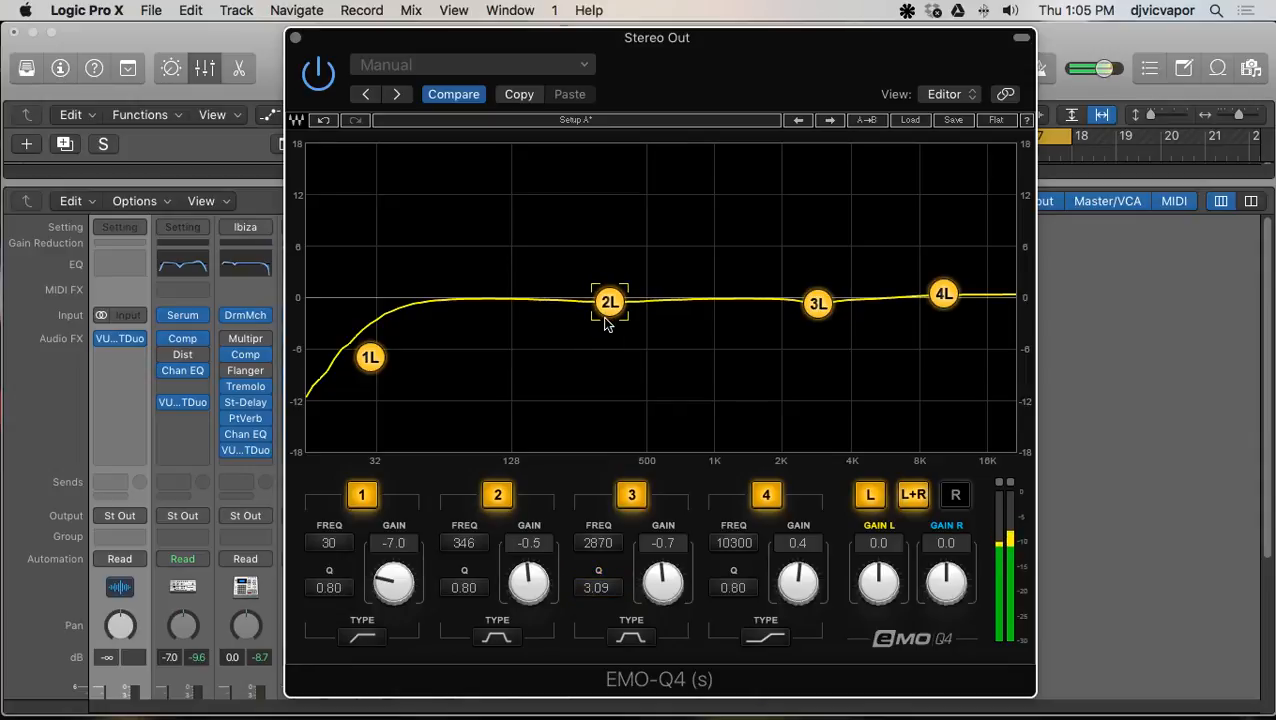
click(295, 39)
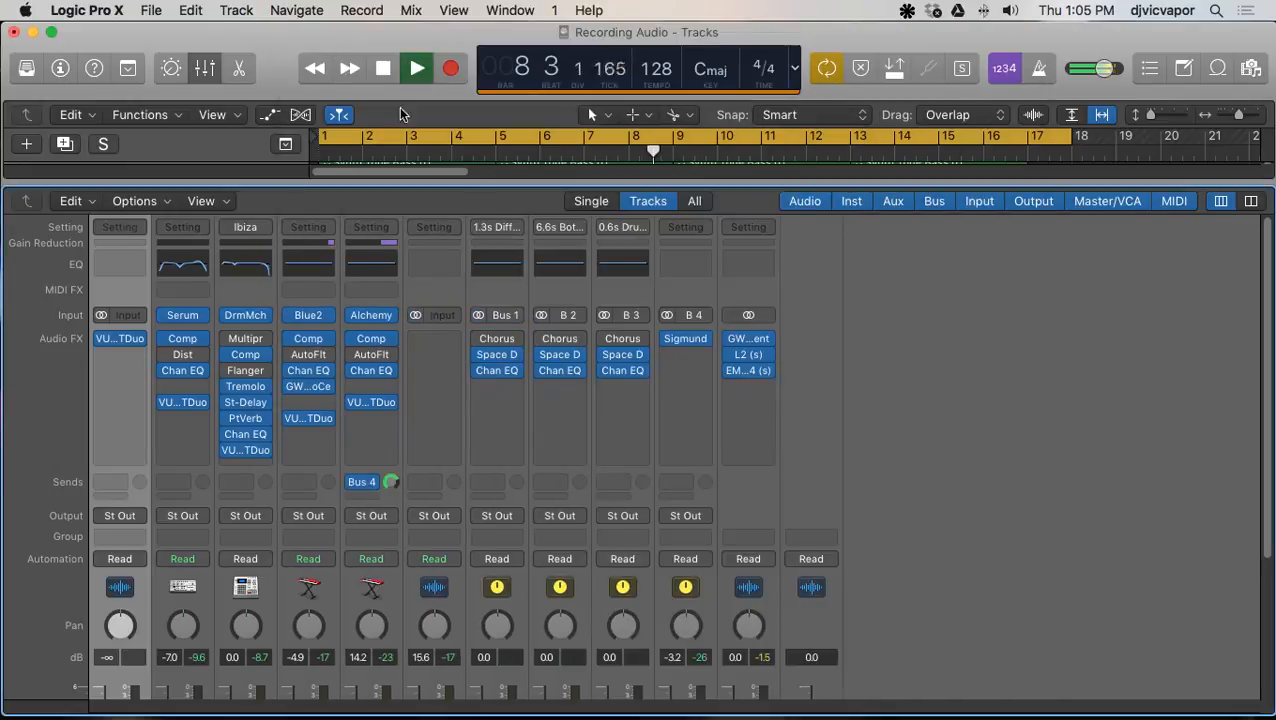
Step: Move the L2 limiter below EMO-Q4 on Stereo Out, and set its threshold to -4.1 and output ceiling to -0.3
drag(748, 356, 744, 368)
click(746, 369)
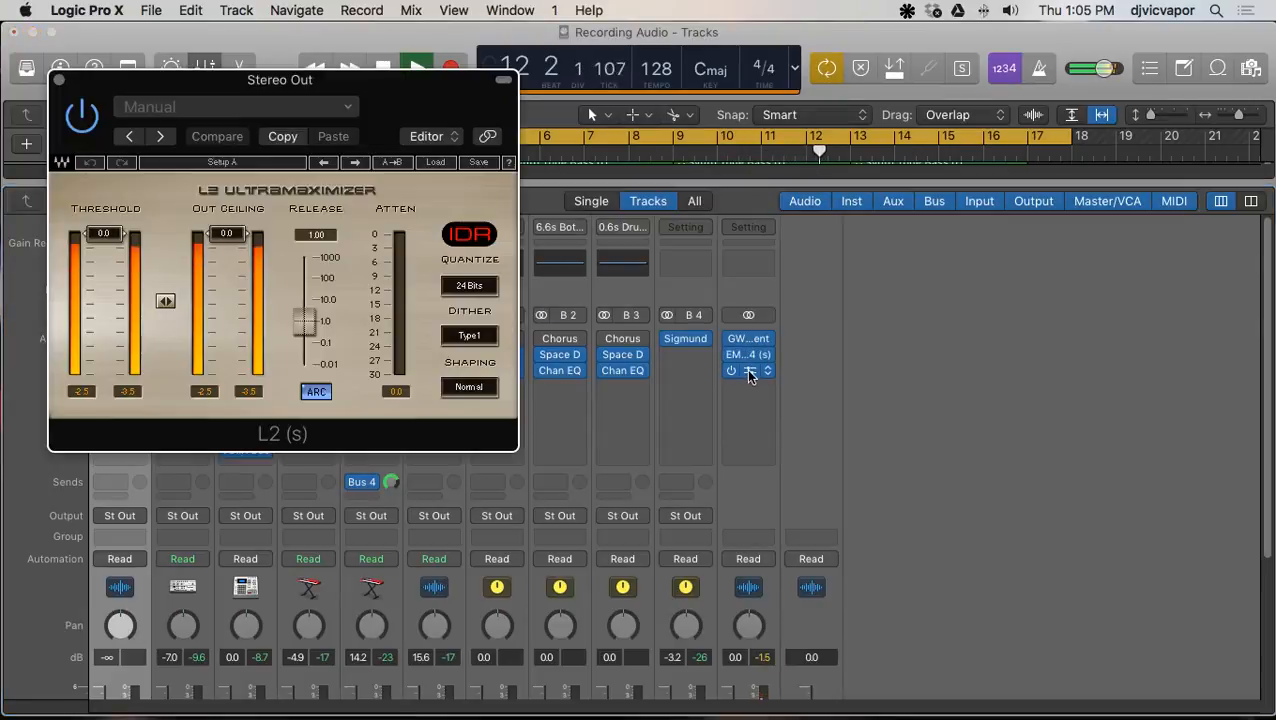
drag(166, 301, 166, 322)
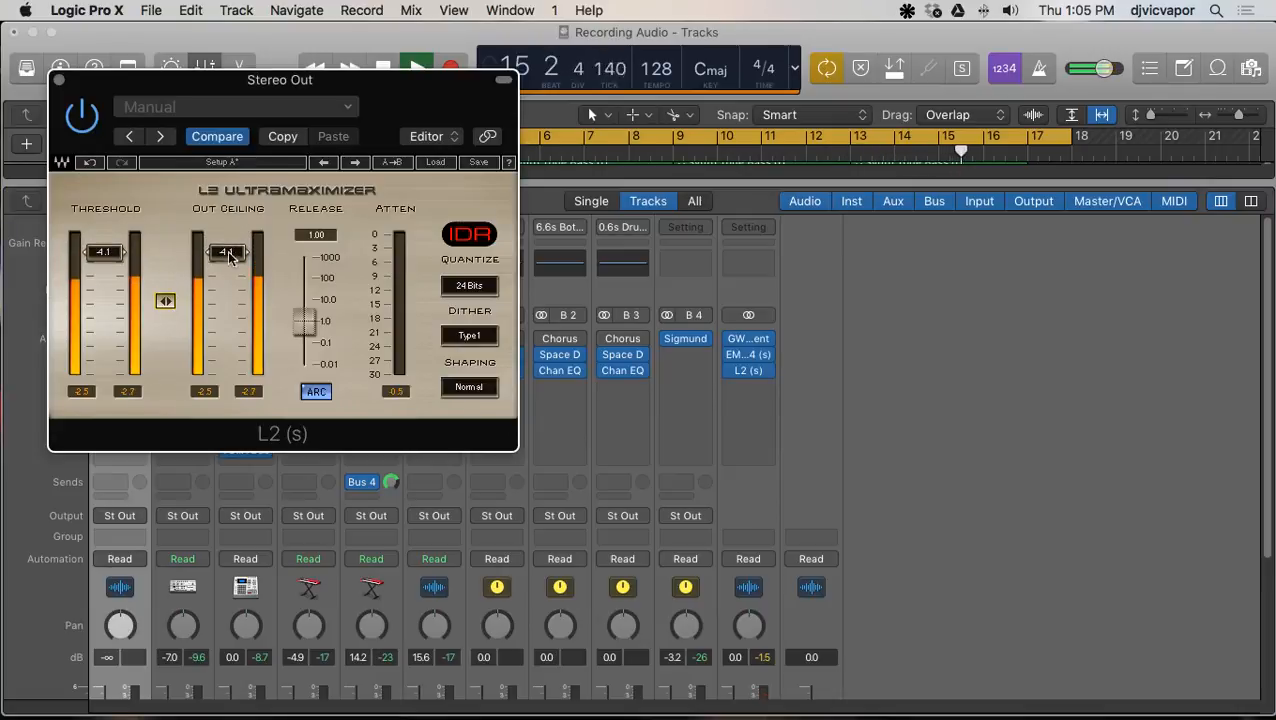
drag(227, 252, 227, 234)
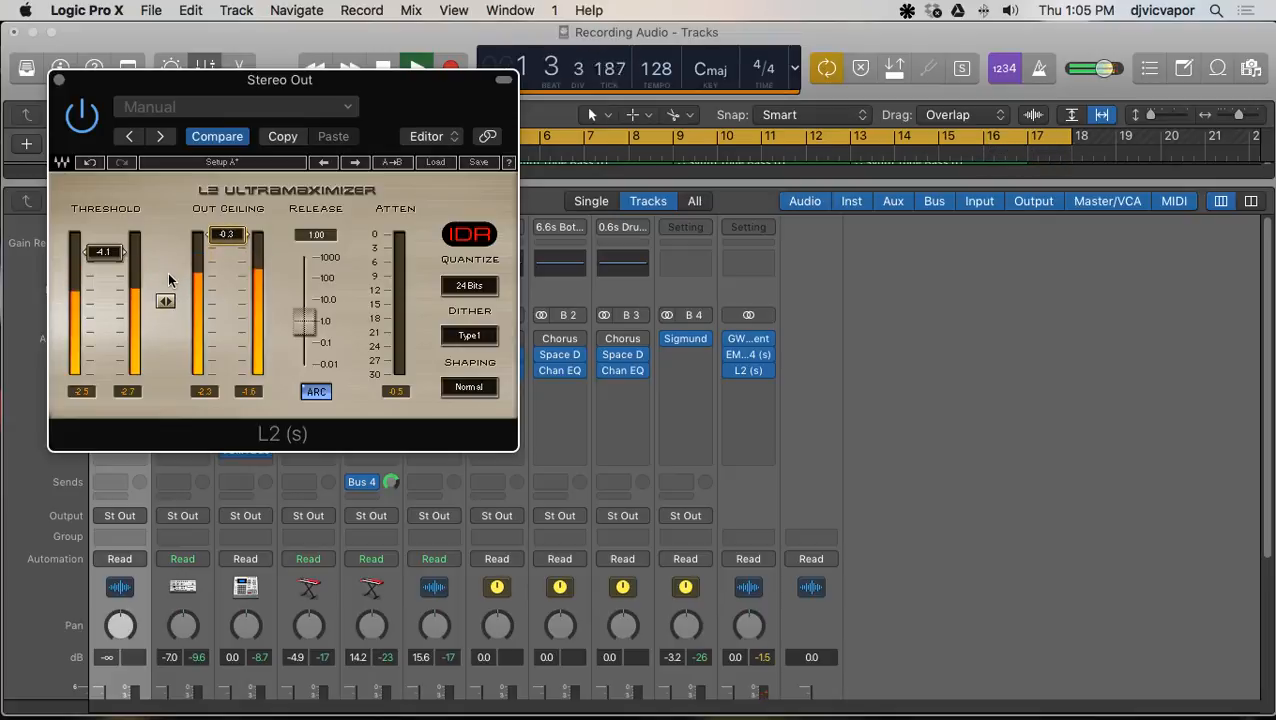
click(59, 80)
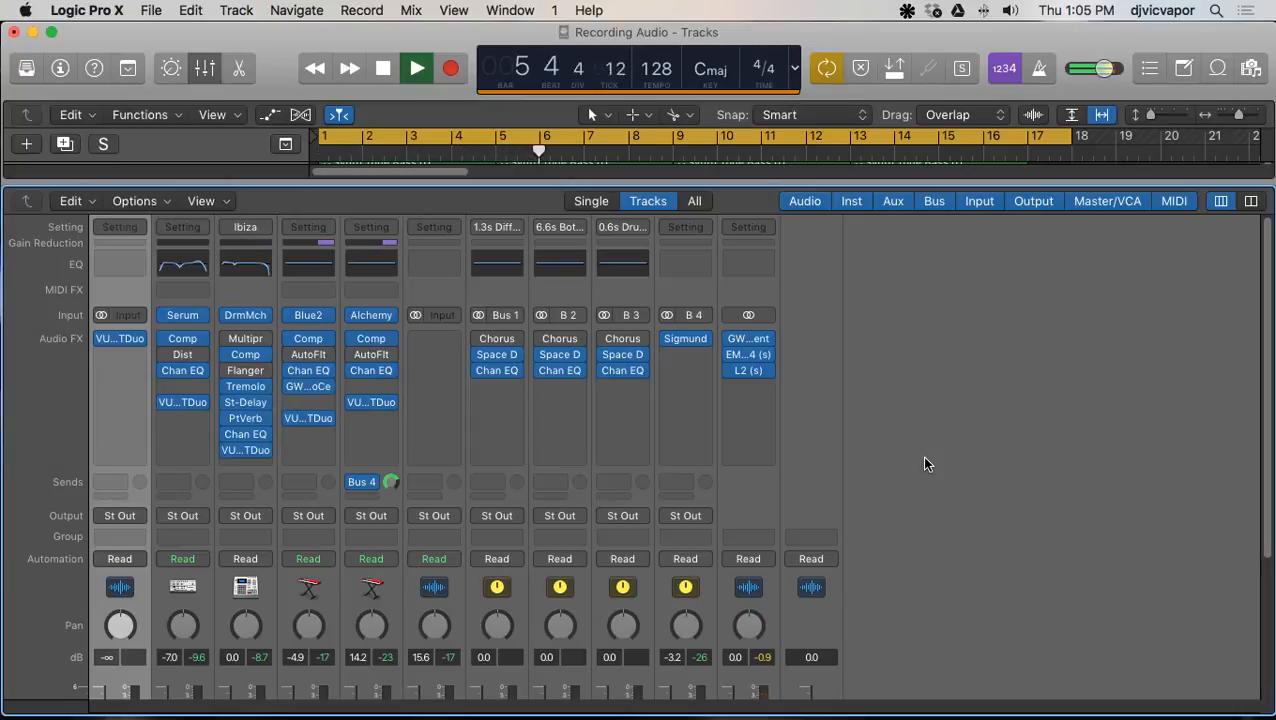
Step: Within the Ibiza drum stack, lower the Click fader to -5.3 dB, the first Snare to -12.0 dB and the first Hi-Hat slightly
scroll(366, 417, down, 5)
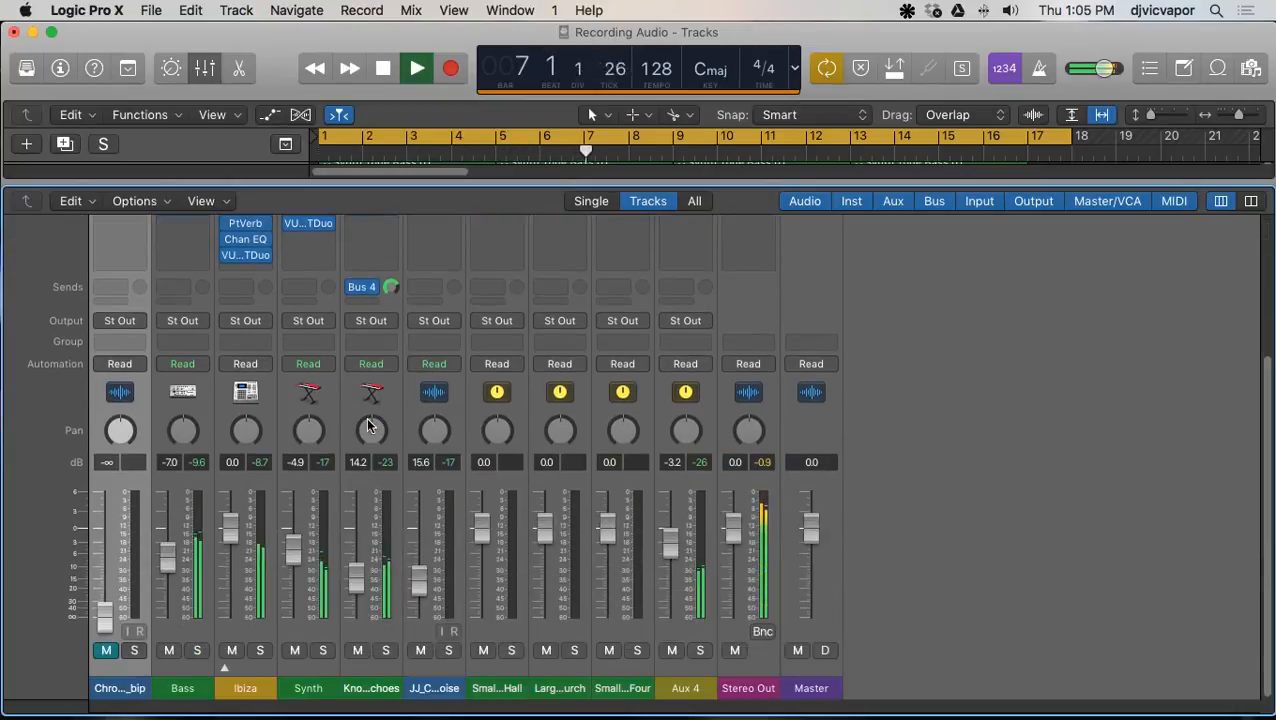
click(224, 667)
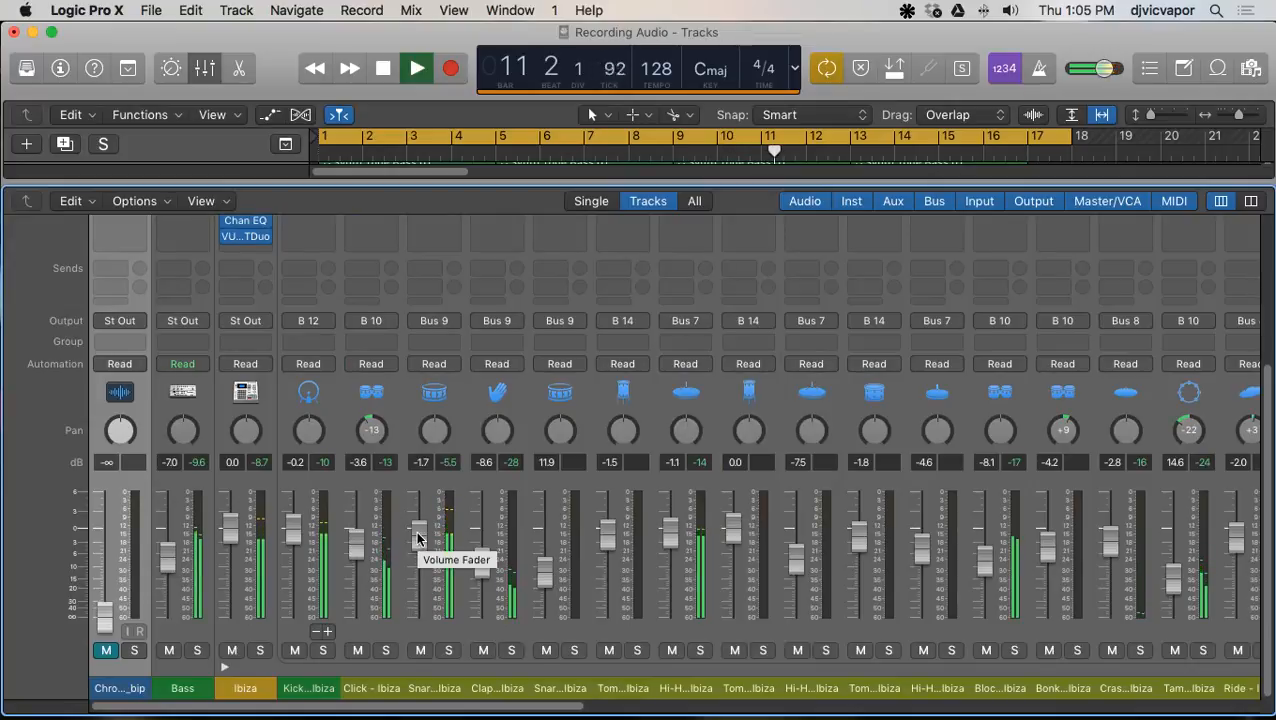
drag(418, 538, 418, 593)
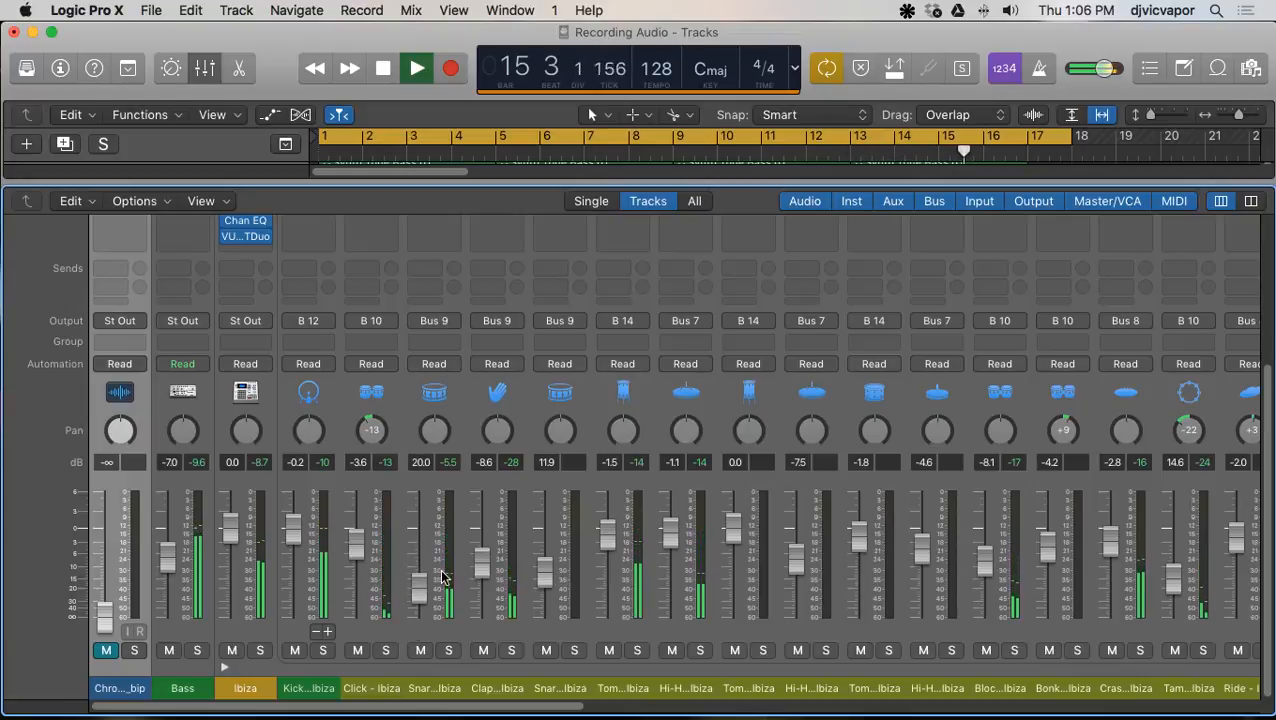
drag(418, 592, 418, 573)
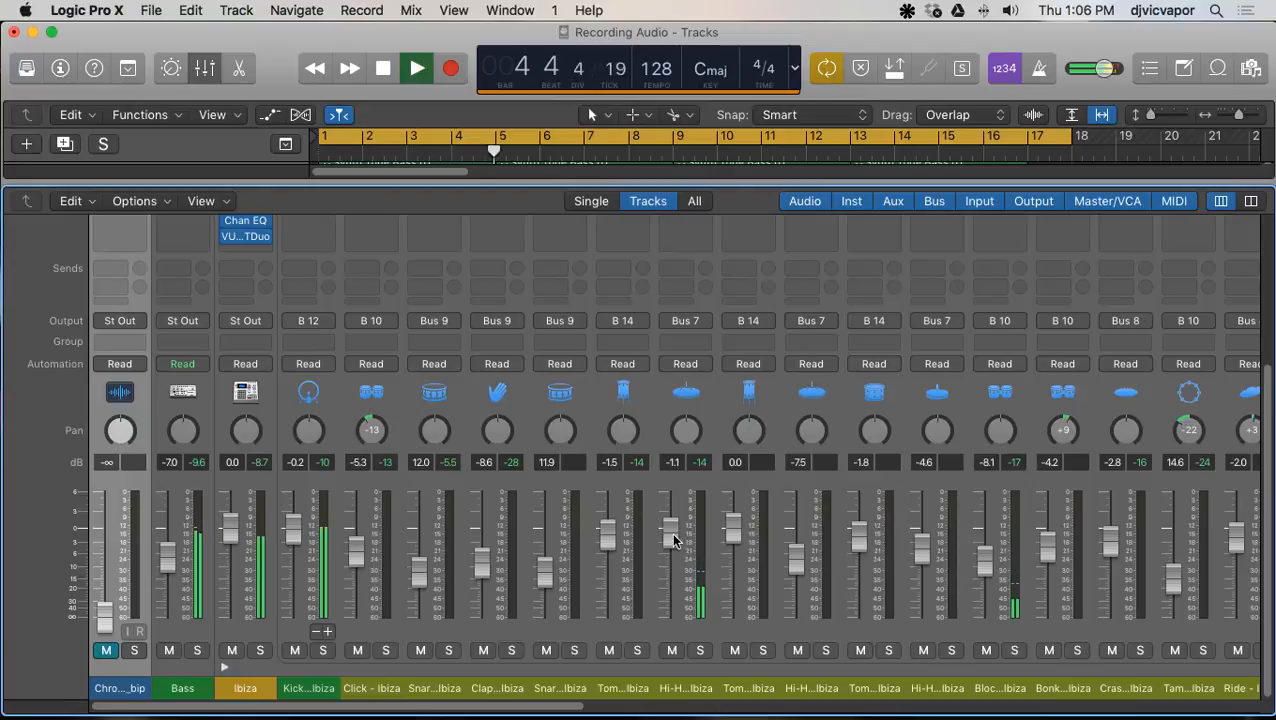
drag(676, 541, 676, 553)
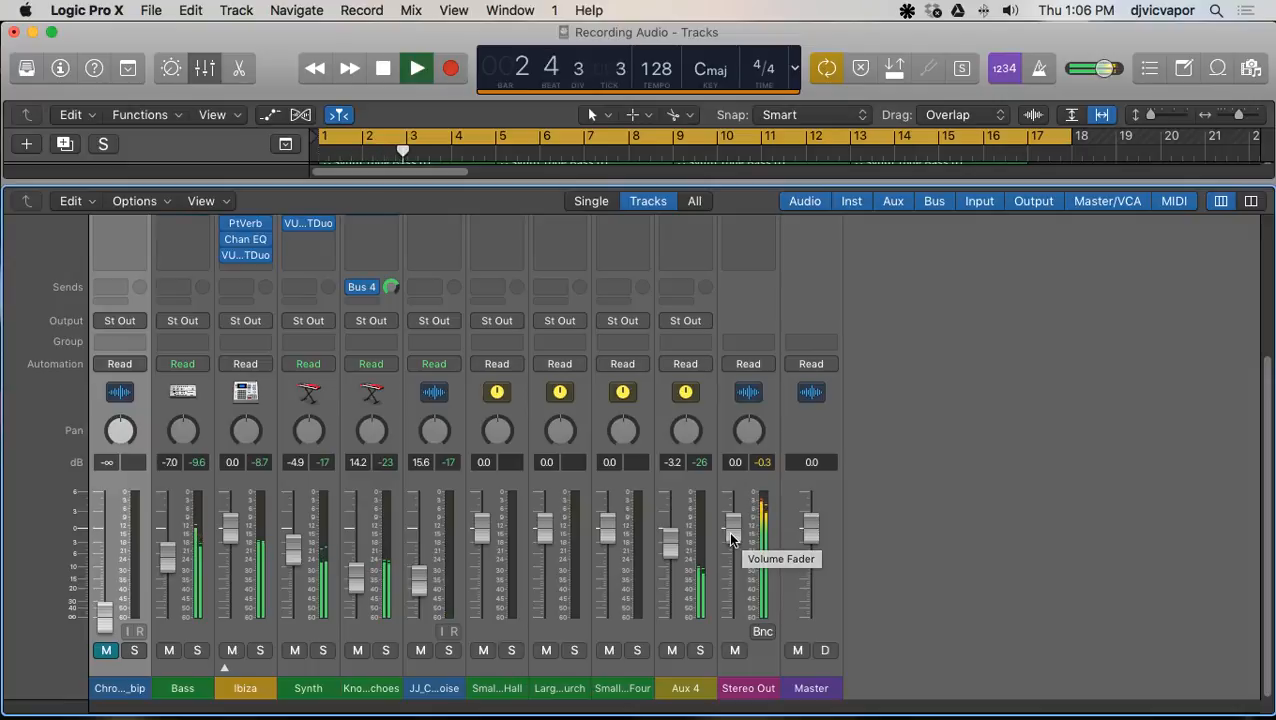
Step: Stop and resume playback while checking the plug-in chain and level meter on Stereo Out
key(space)
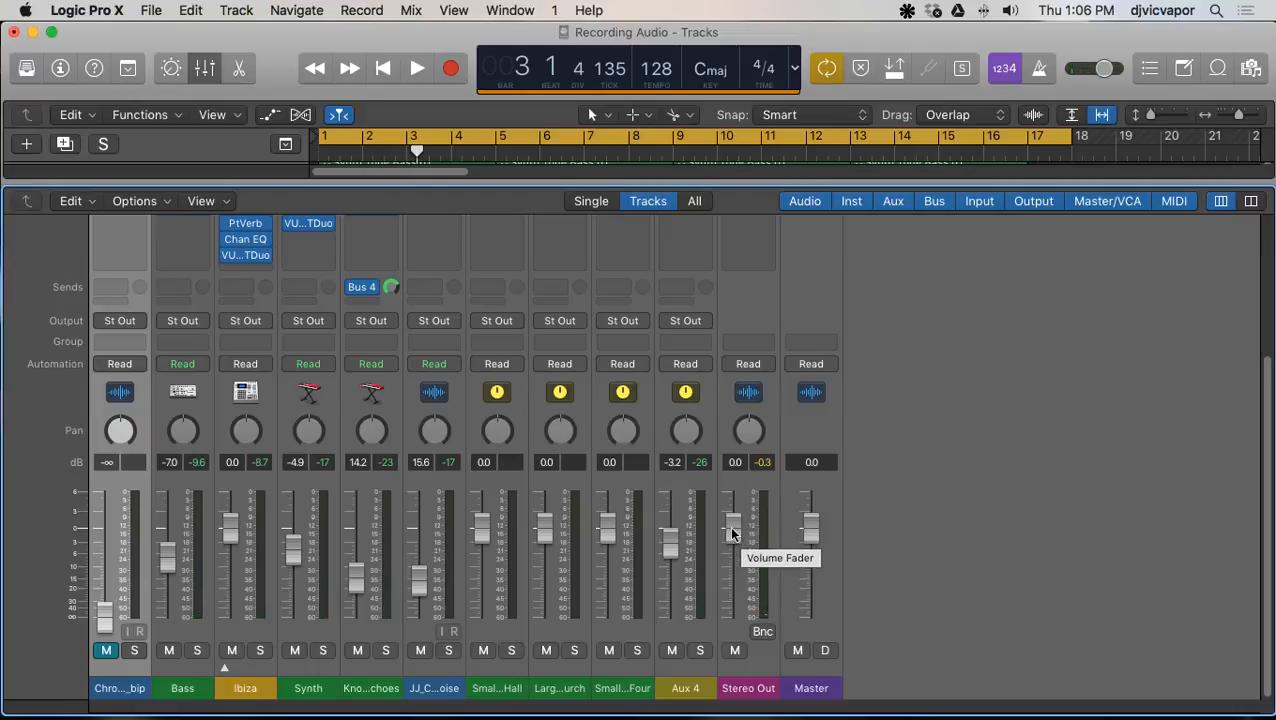
scroll(754, 470, up, 5)
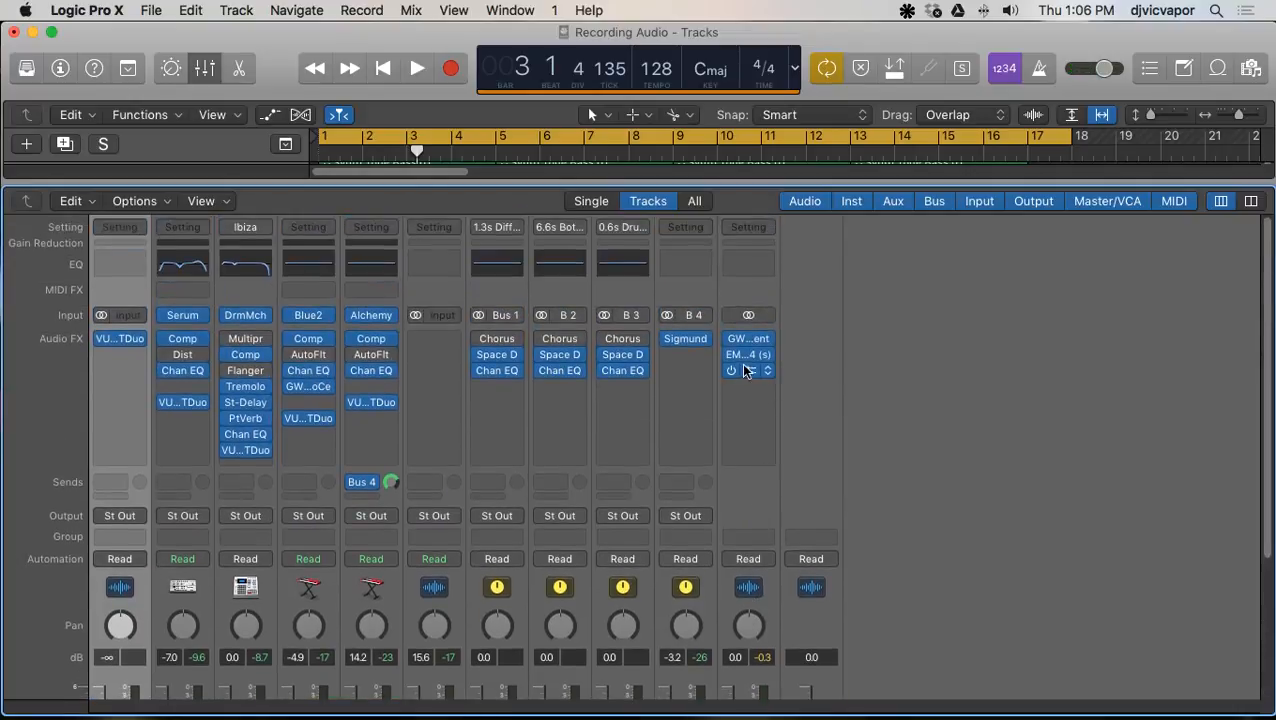
scroll(741, 471, down, 5)
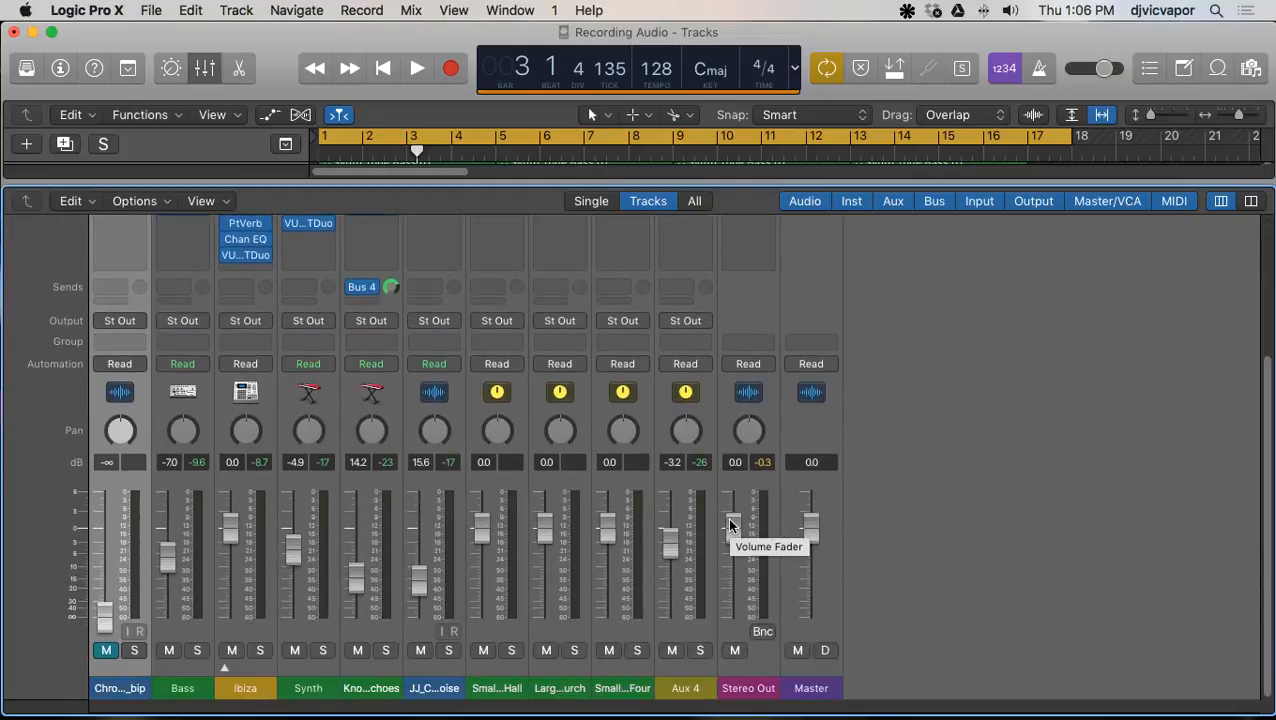
key(space)
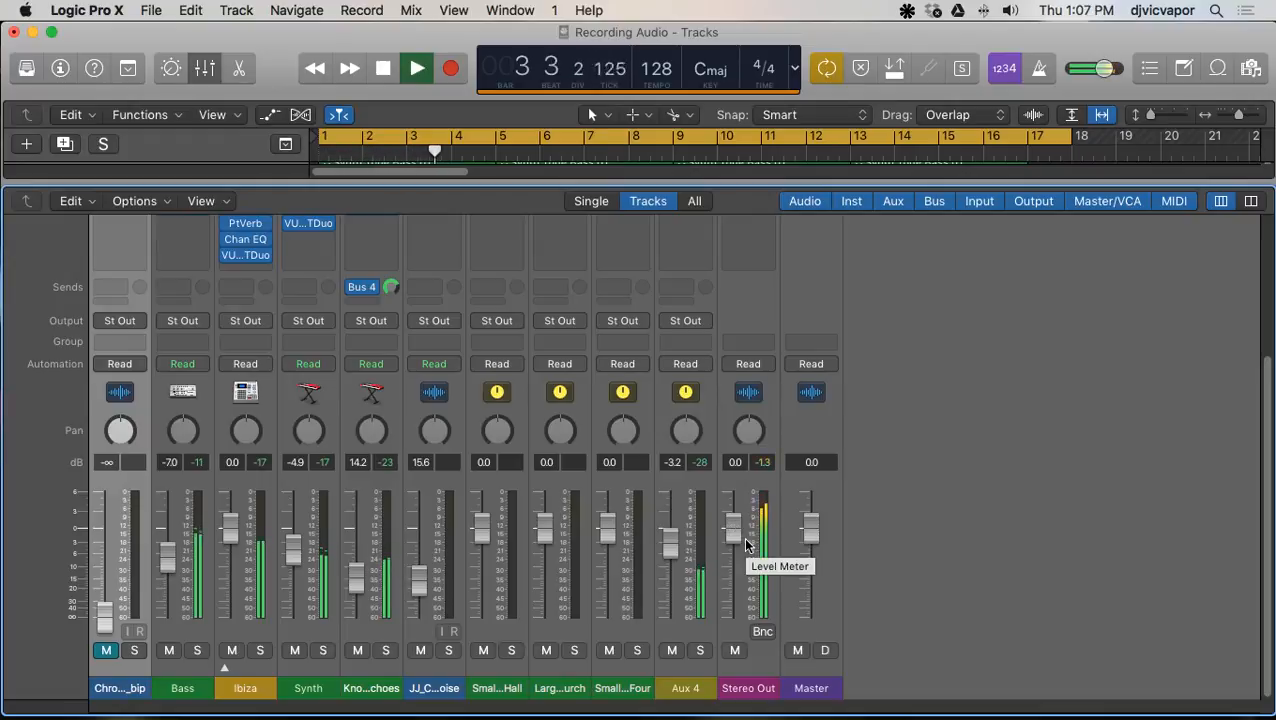
key(space)
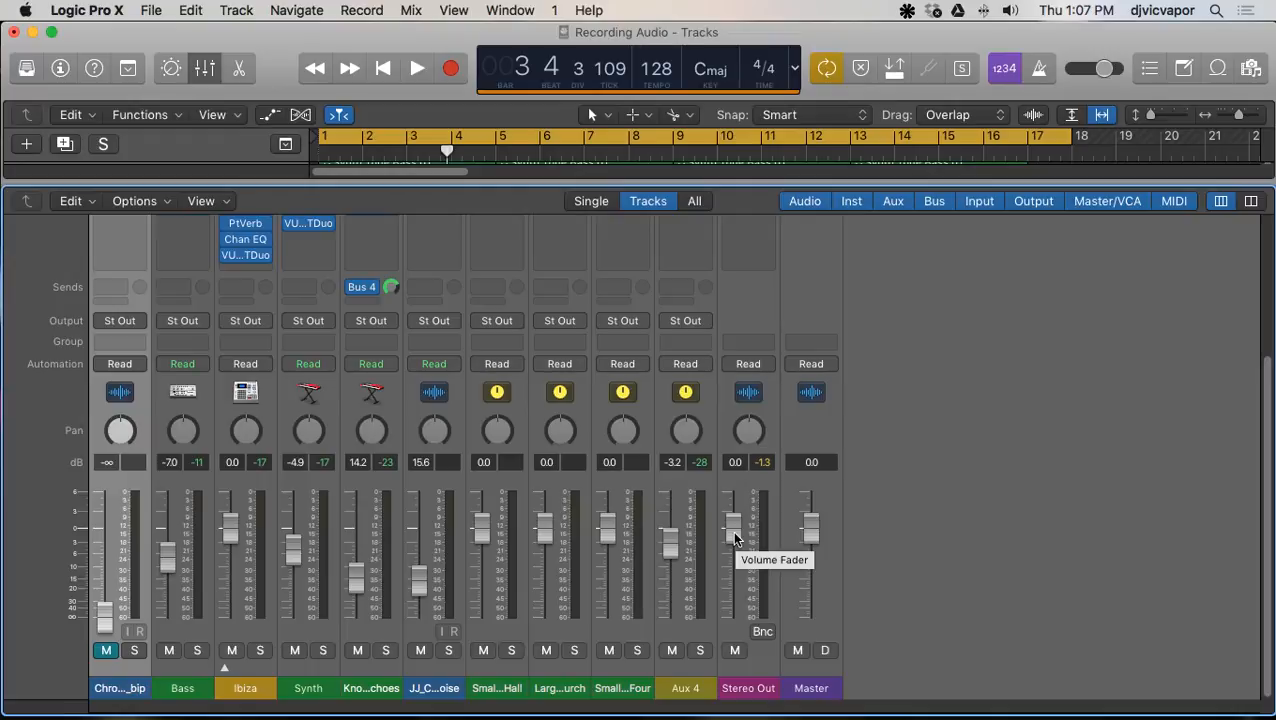
key(space)
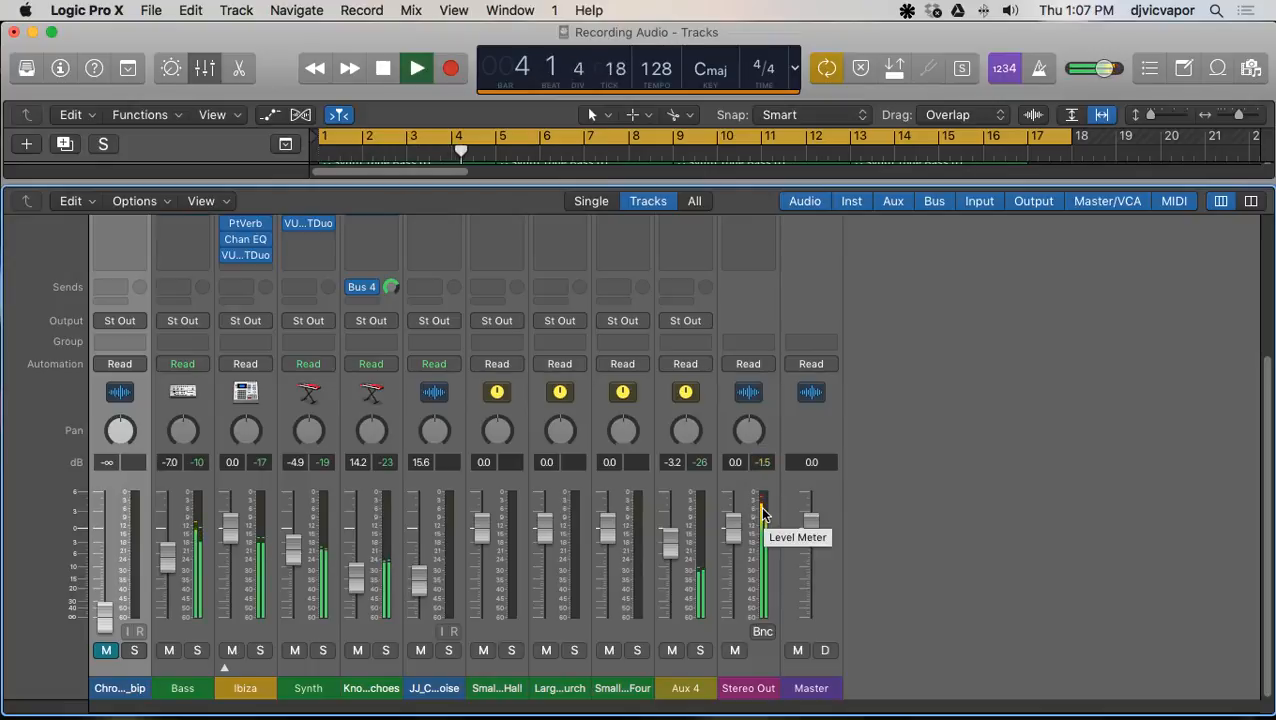
Step: Raise the L2 limiter's threshold on Stereo Out to -3.1, check the channel levels during playback, and close the plug-in
scroll(762, 513, up, 2)
scroll(762, 513, up, 5)
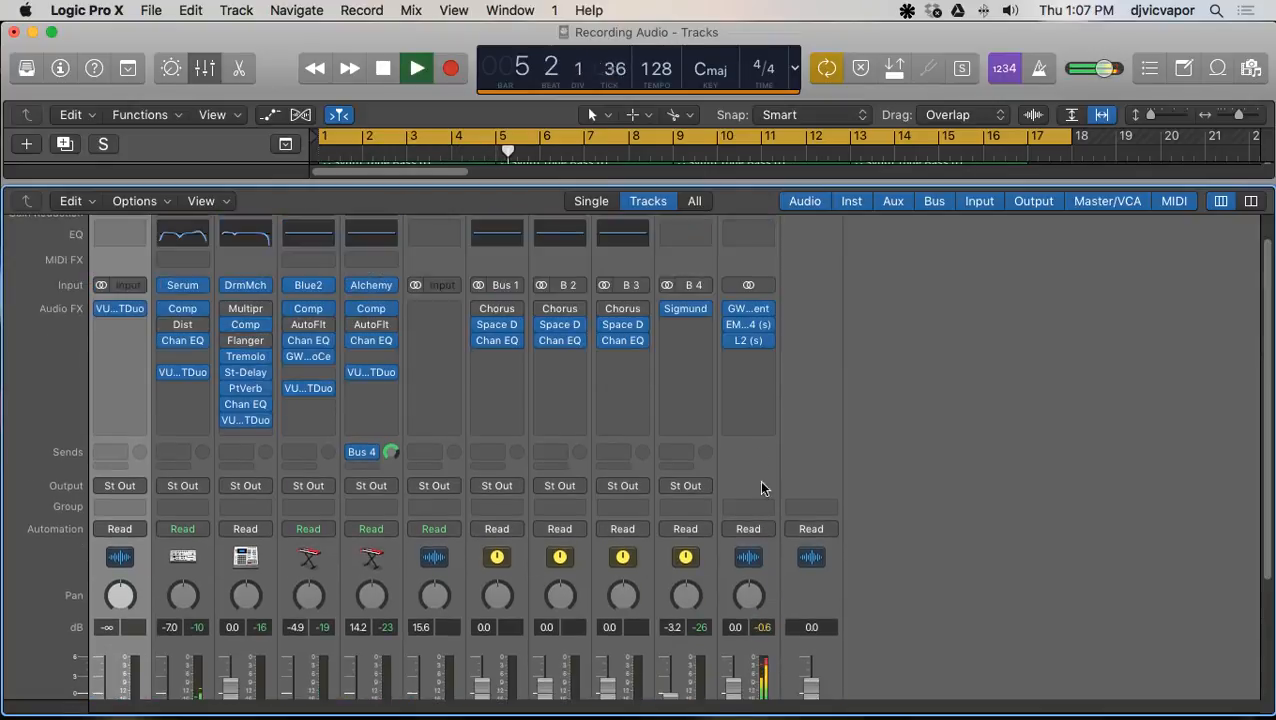
scroll(755, 445, up, 1)
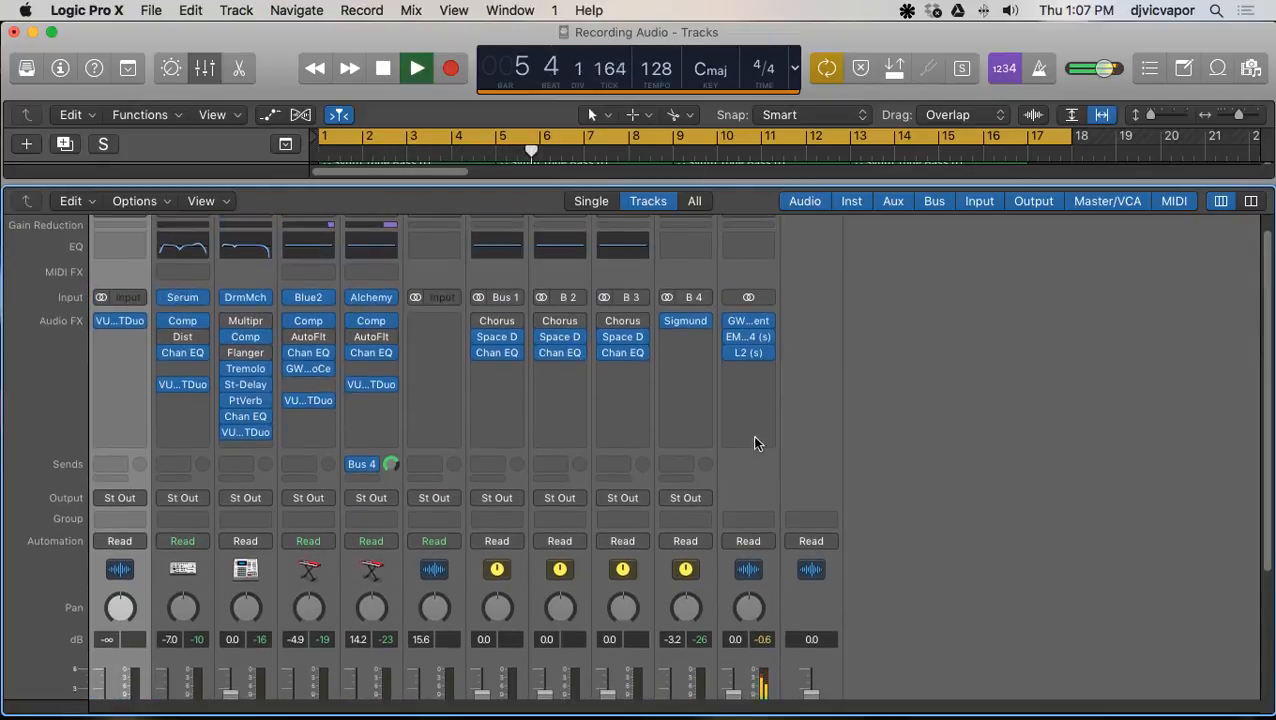
click(747, 353)
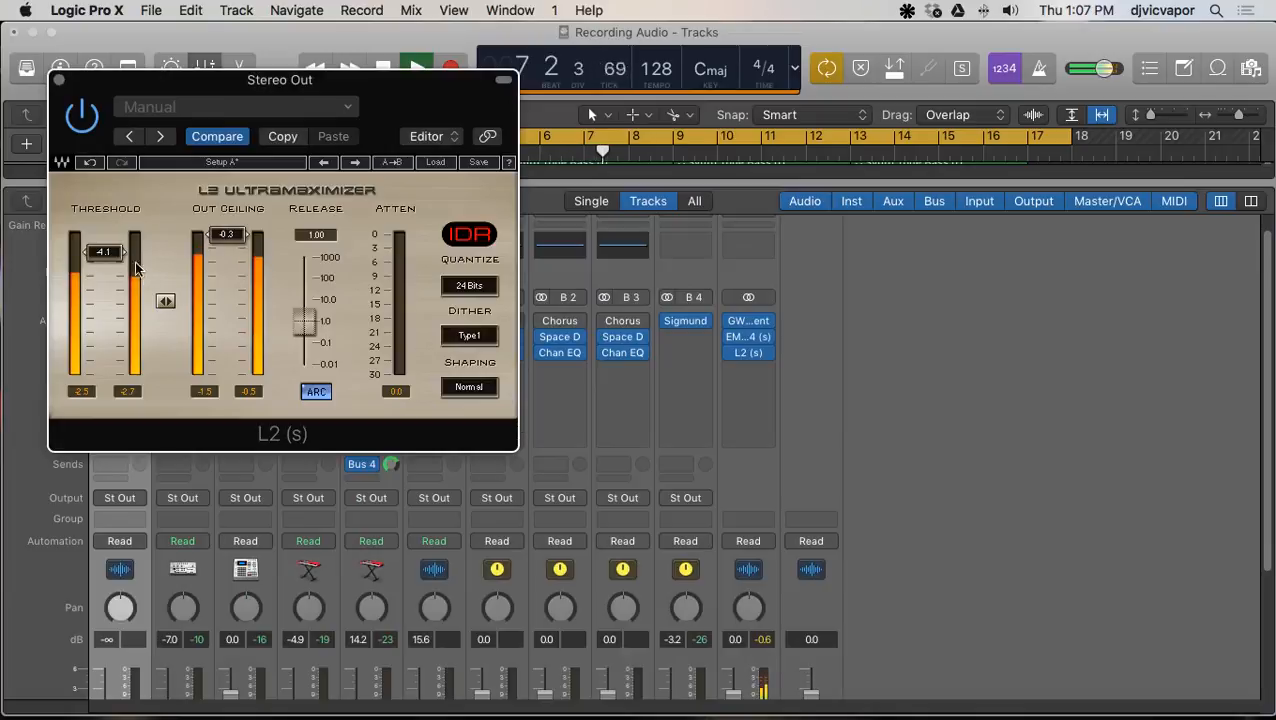
drag(111, 248, 110, 244)
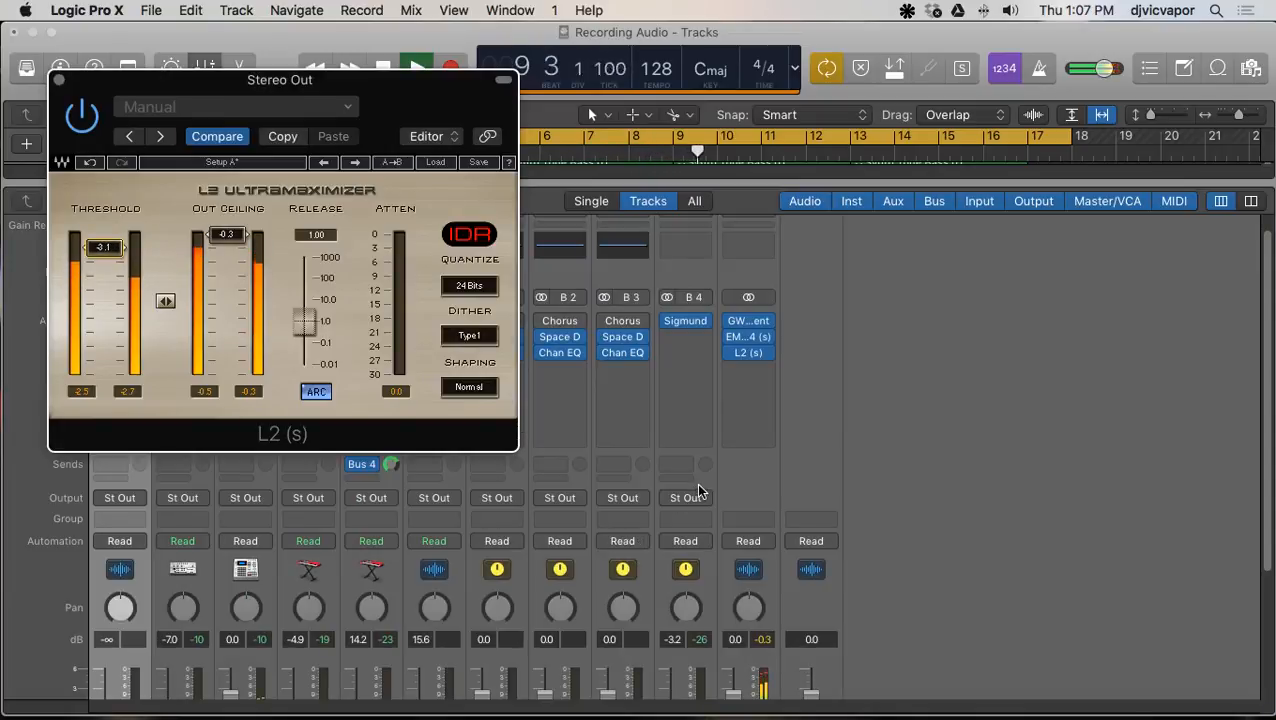
scroll(714, 480, down, 5)
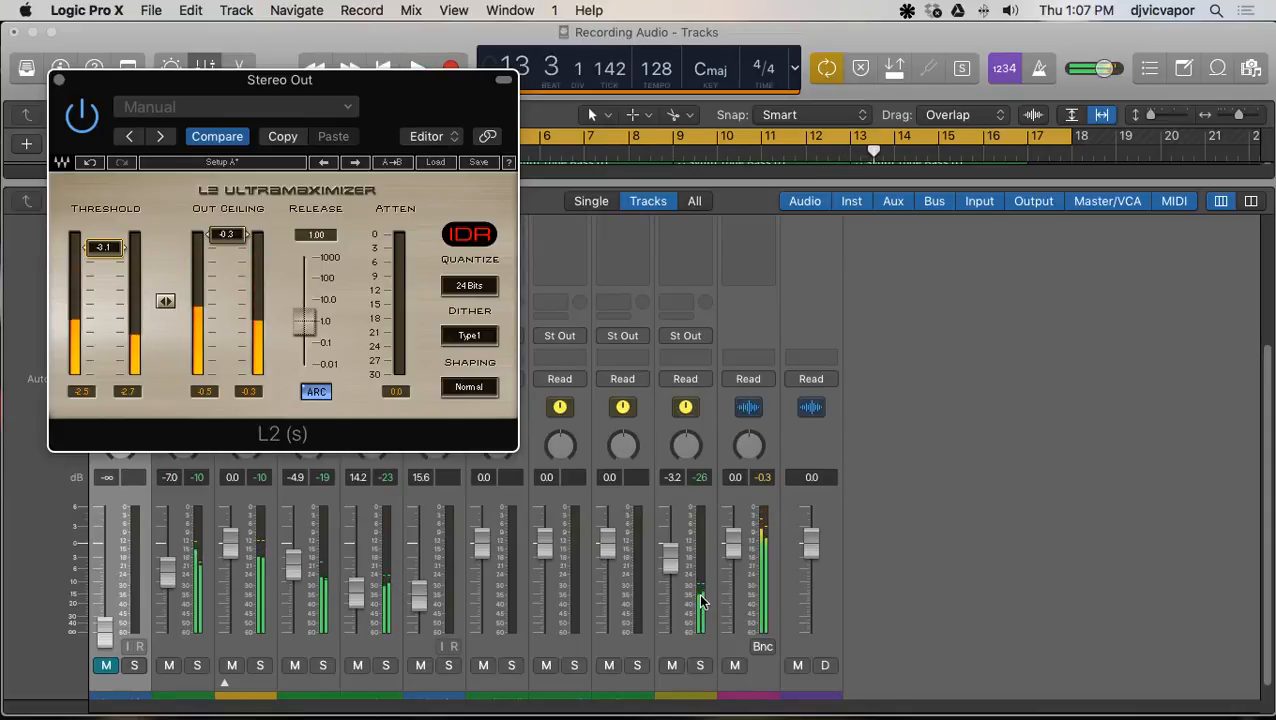
click(59, 80)
Step: Collapse the mixer to give the Tracks area the full window height, and bring up the overview of all open windows
scroll(884, 491, up, 5)
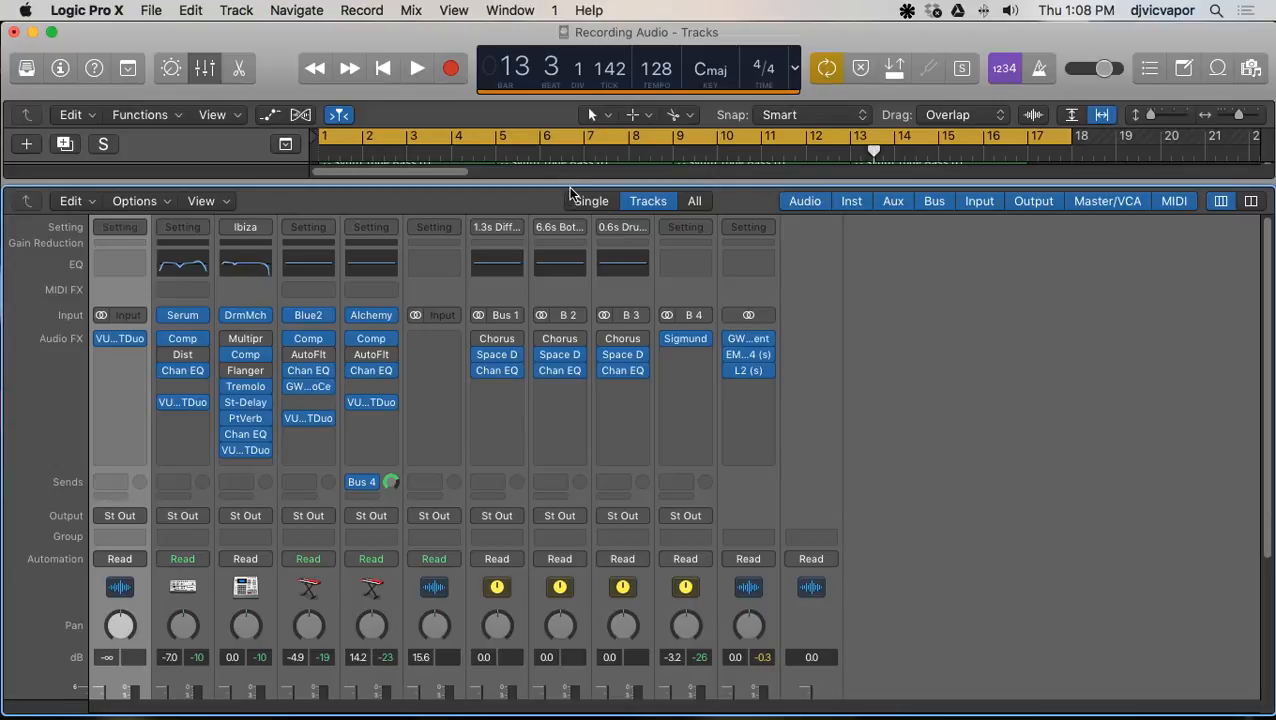
drag(570, 185, 628, 716)
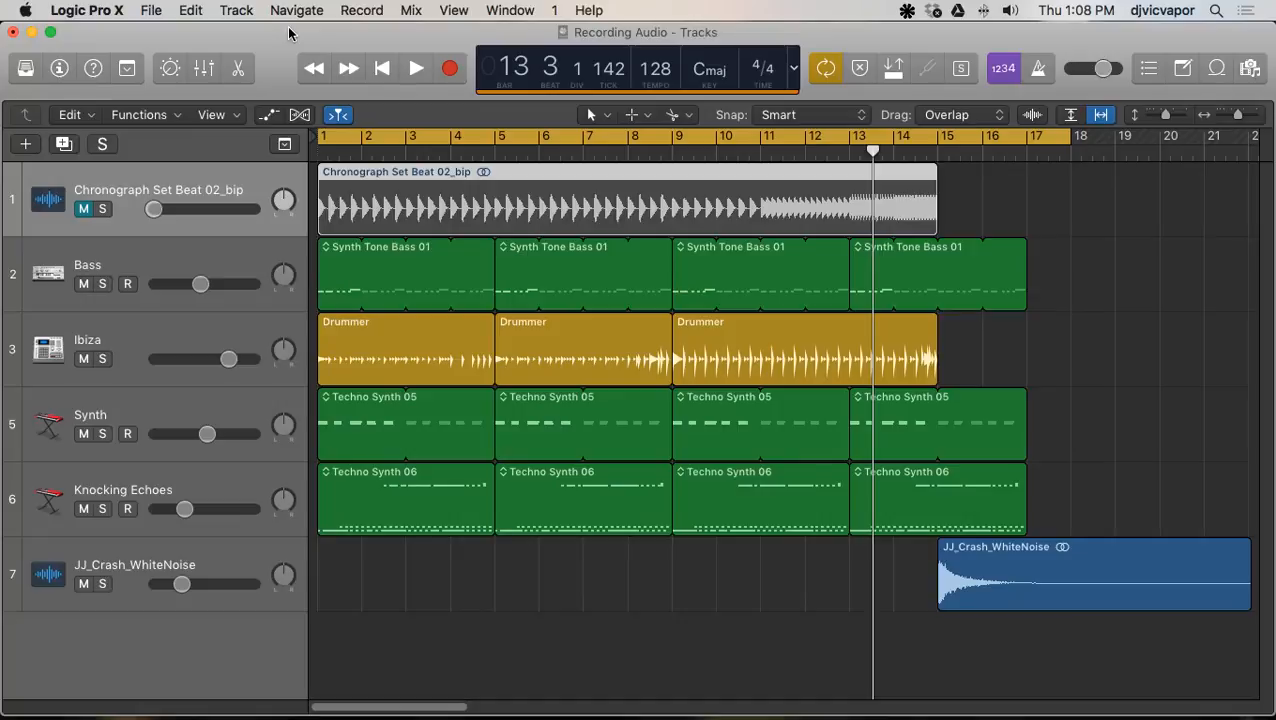
key(ctrl+Up)
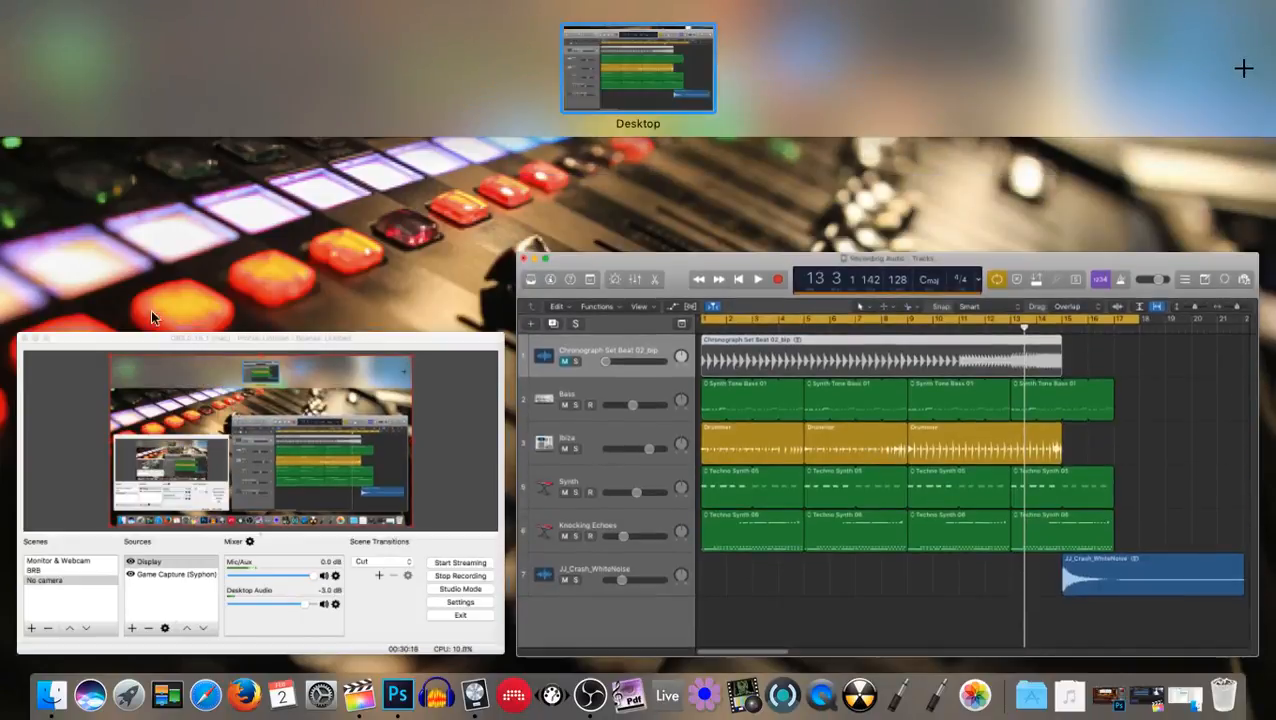